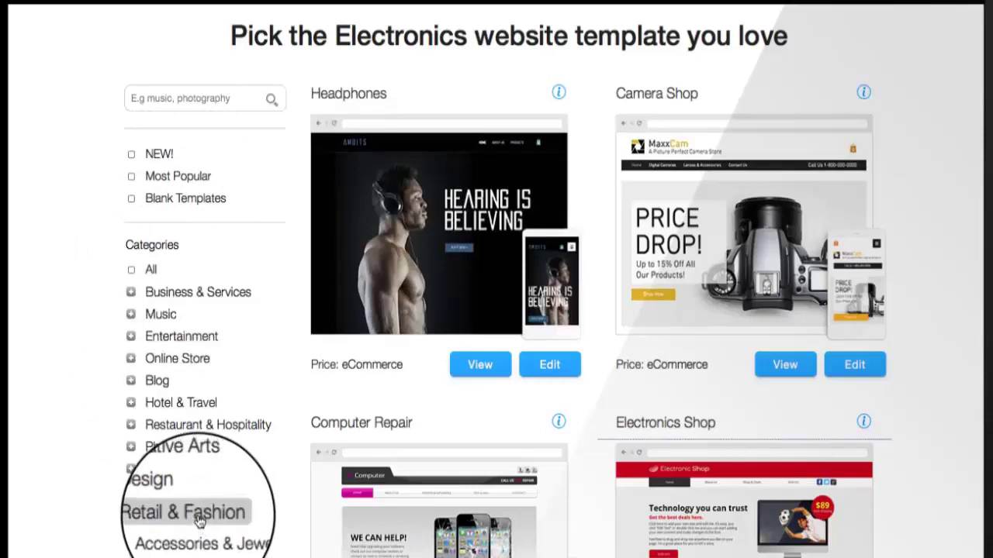
# Show the Online Store website templates and look through the designs on the first two result pages.
pyautogui.click(181, 359)
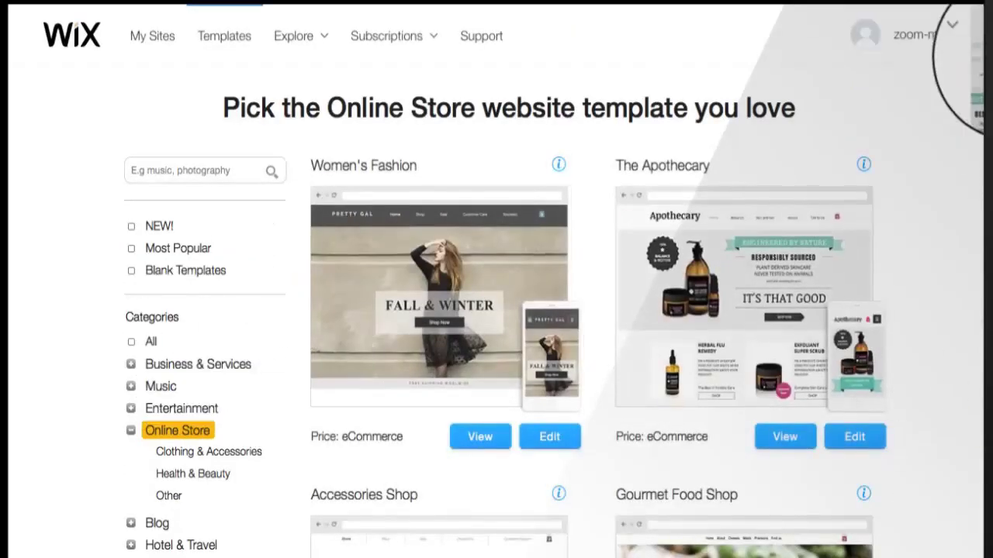
pyautogui.scroll(-5, 969, 108)
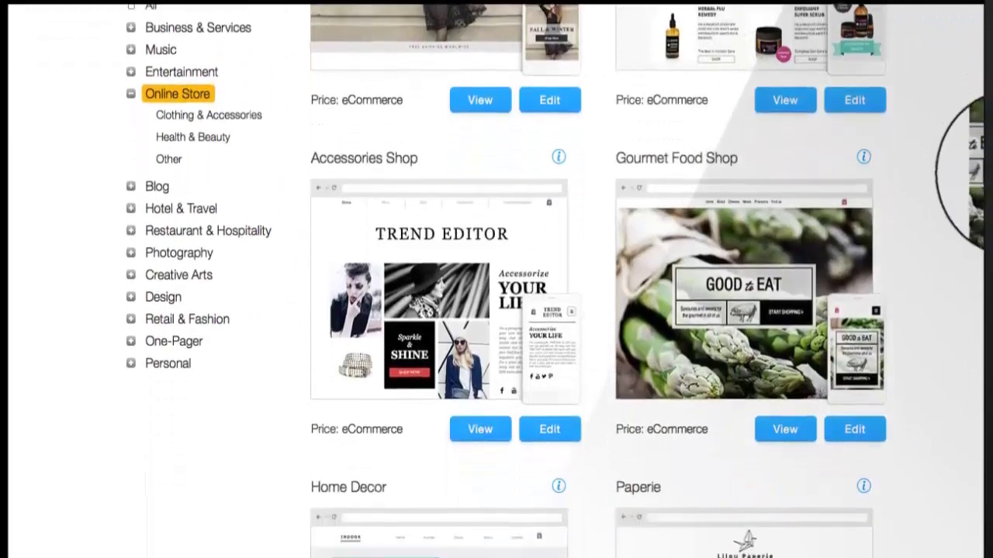
pyautogui.scroll(-3, 981, 175)
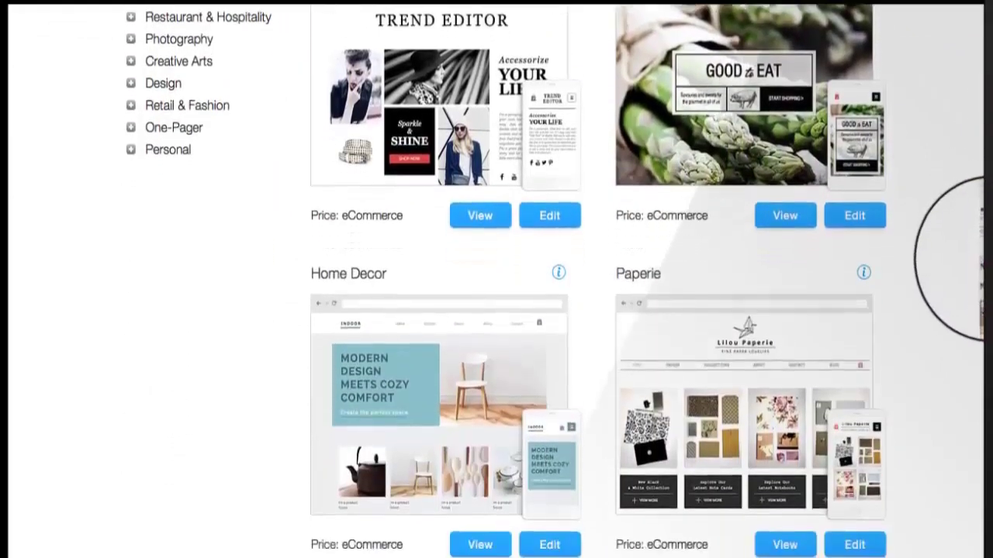
pyautogui.scroll(-1, 969, 248)
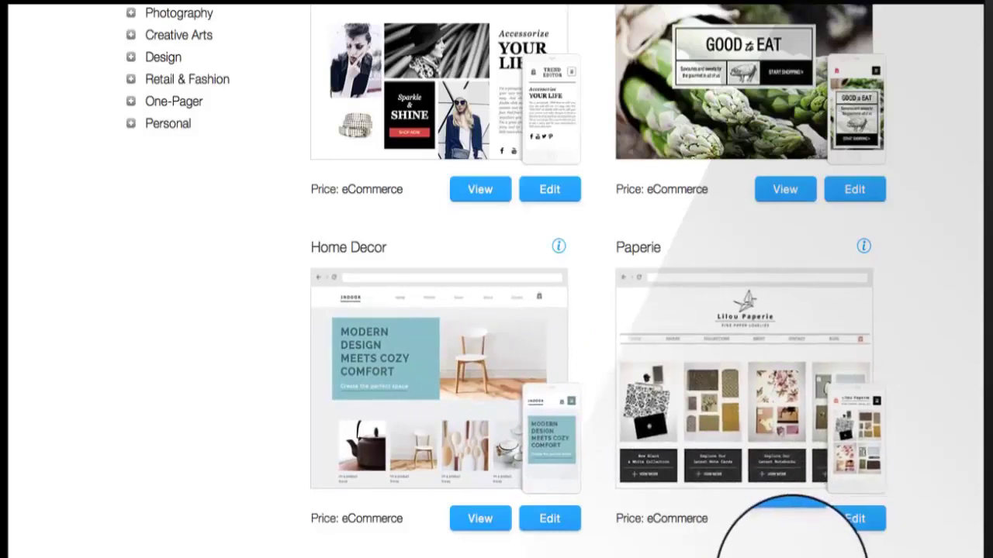
pyautogui.scroll(8, 795, 535)
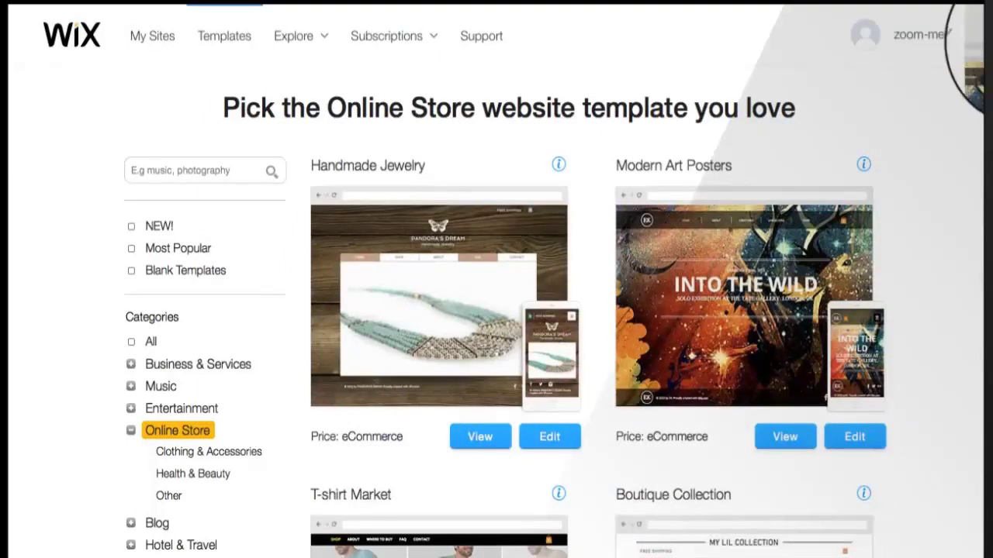
pyautogui.scroll(-5, 969, 46)
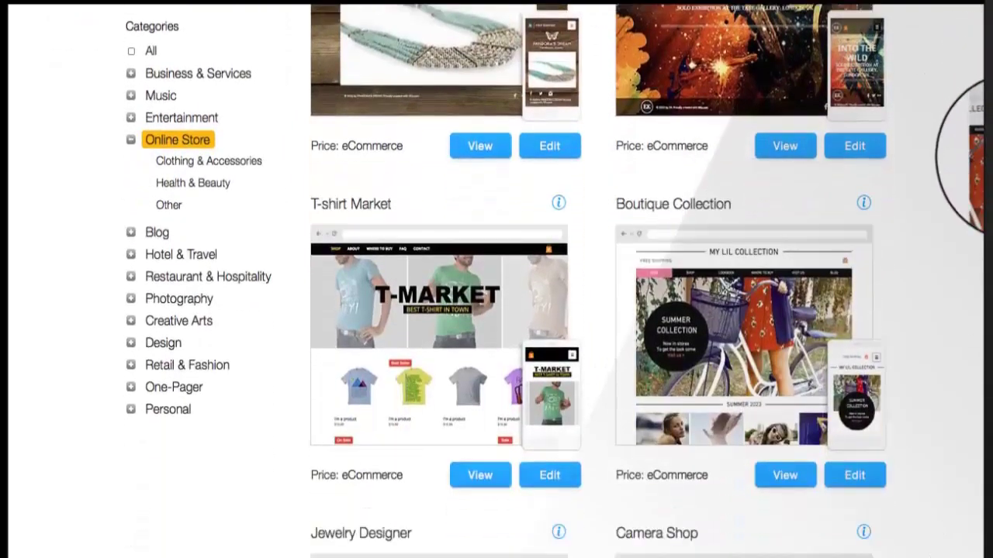
pyautogui.scroll(-1, 958, 208)
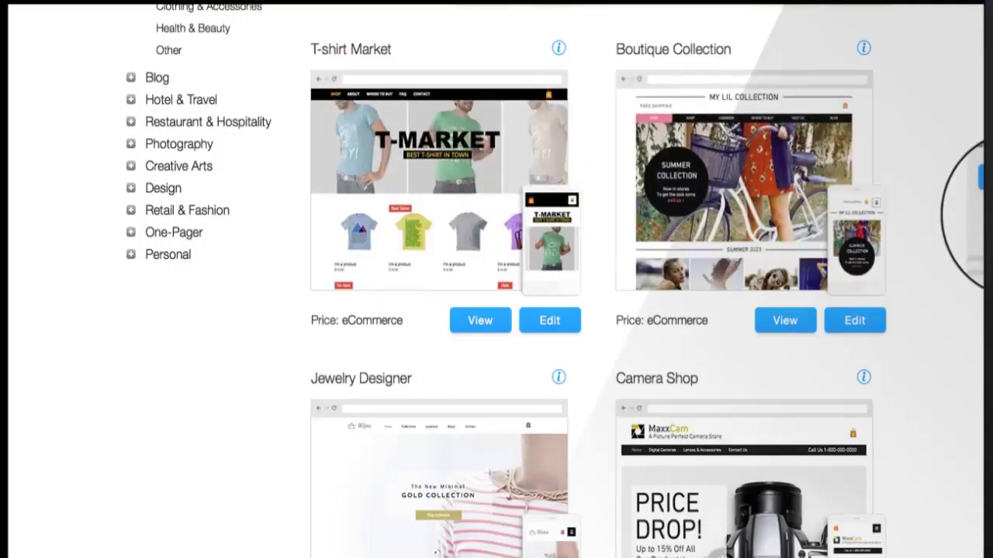
pyautogui.scroll(2, 981, 170)
pyautogui.scroll(2, 981, 171)
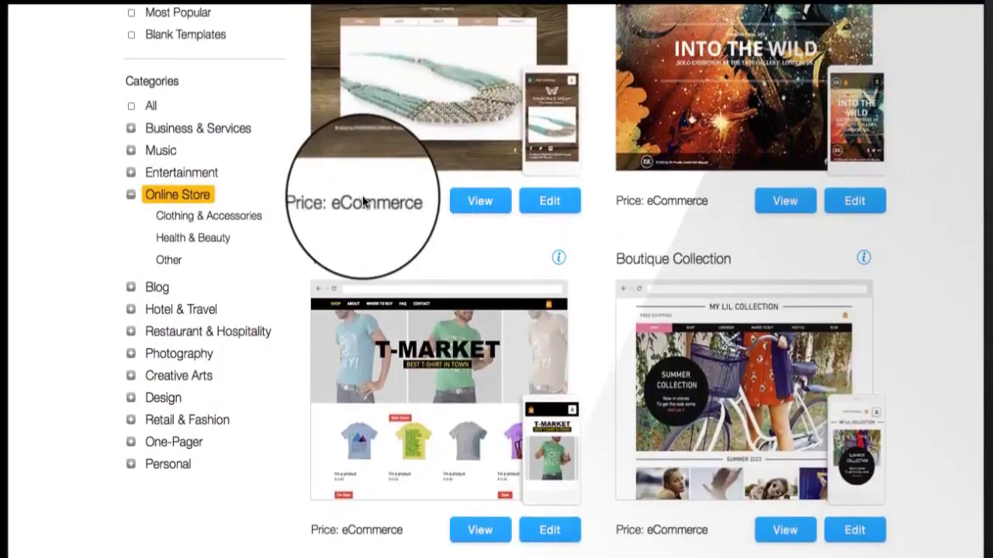
# Show the Retail & Fashion website templates and look through the designs on the first two result pages.
pyautogui.click(198, 429)
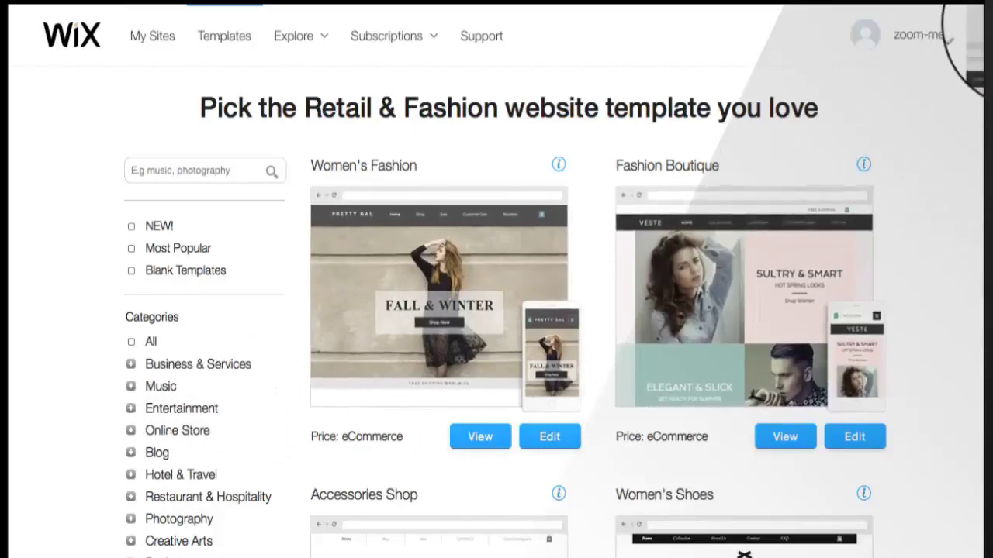
pyautogui.scroll(-2, 978, 58)
pyautogui.moveTo(984, 48); pyautogui.dragTo(910, 264)
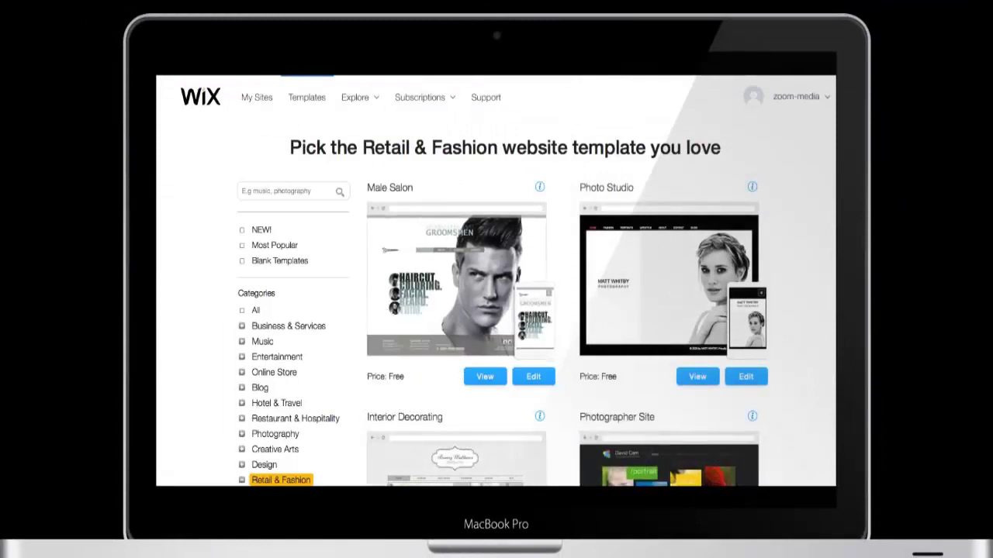
pyautogui.scroll(-5, 808, 233)
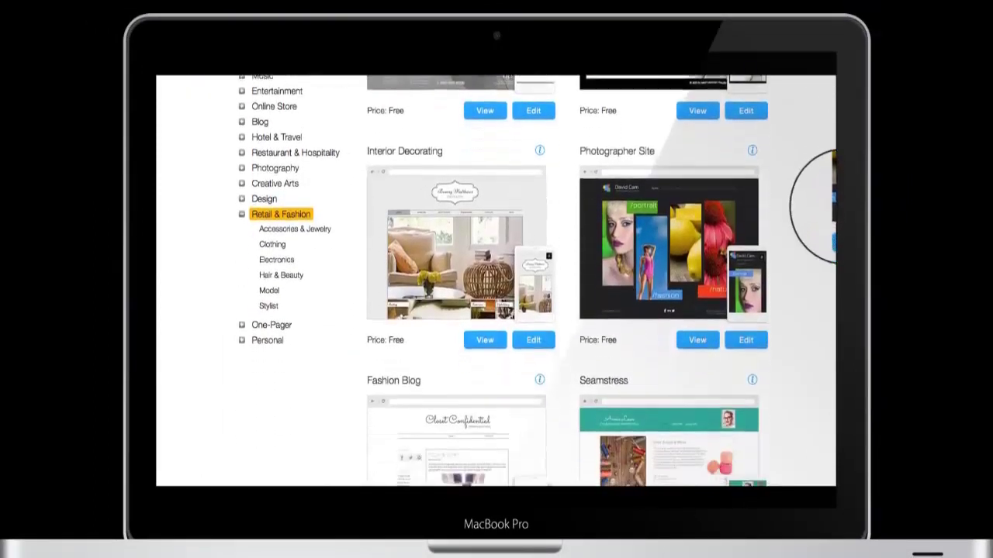
pyautogui.scroll(-2, 810, 256)
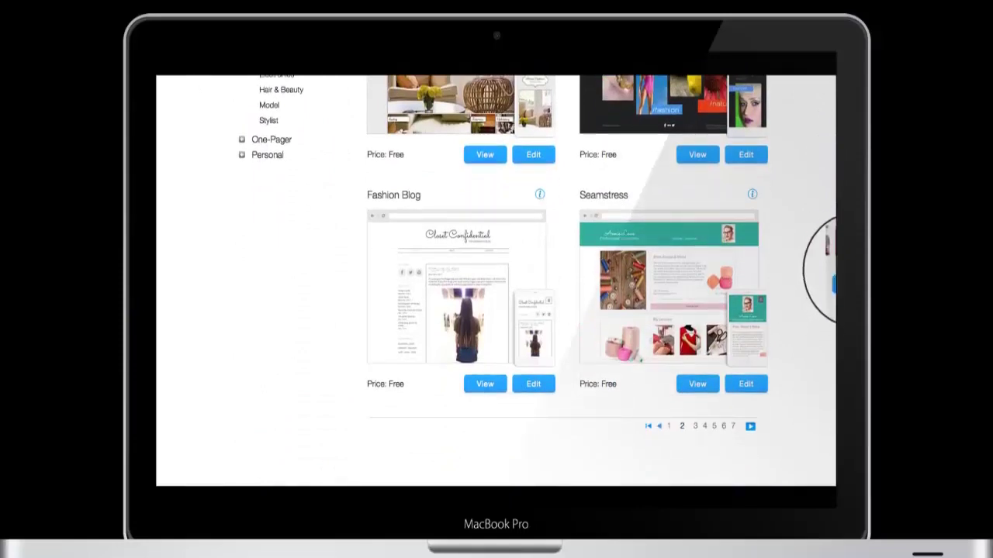
pyautogui.scroll(2, 822, 256)
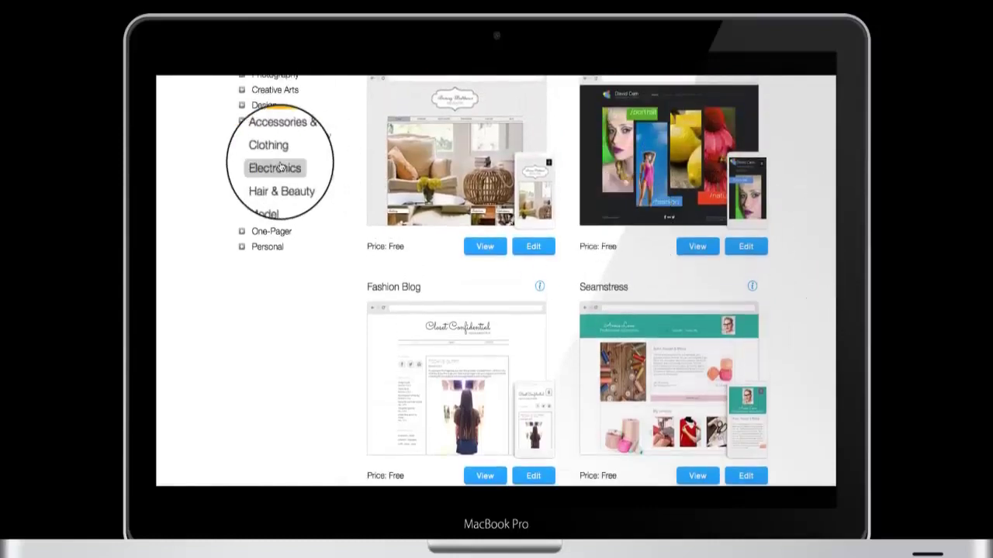
# Show the Electronics templates and look through the preview of the Computer Repair template's home page.
pyautogui.click(280, 166)
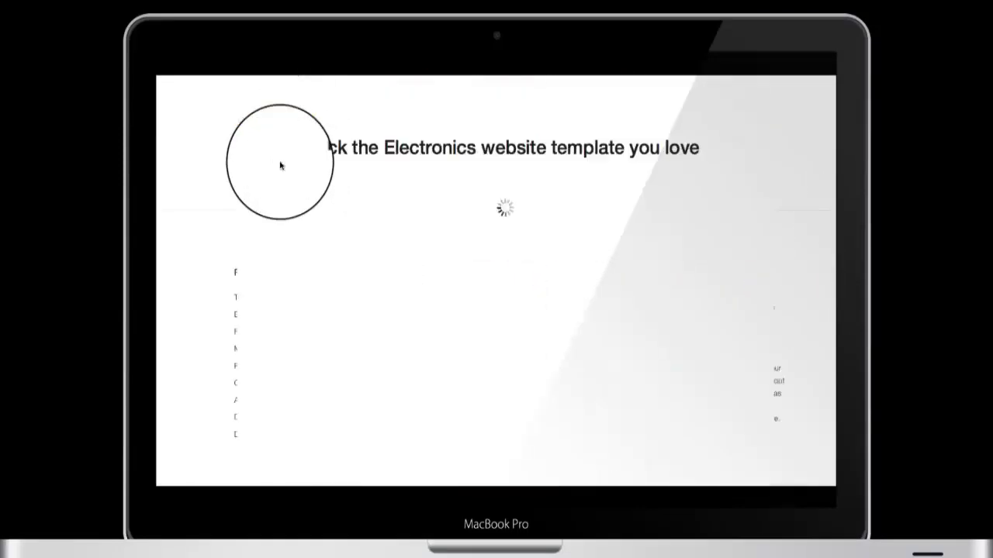
pyautogui.scroll(-5, 809, 169)
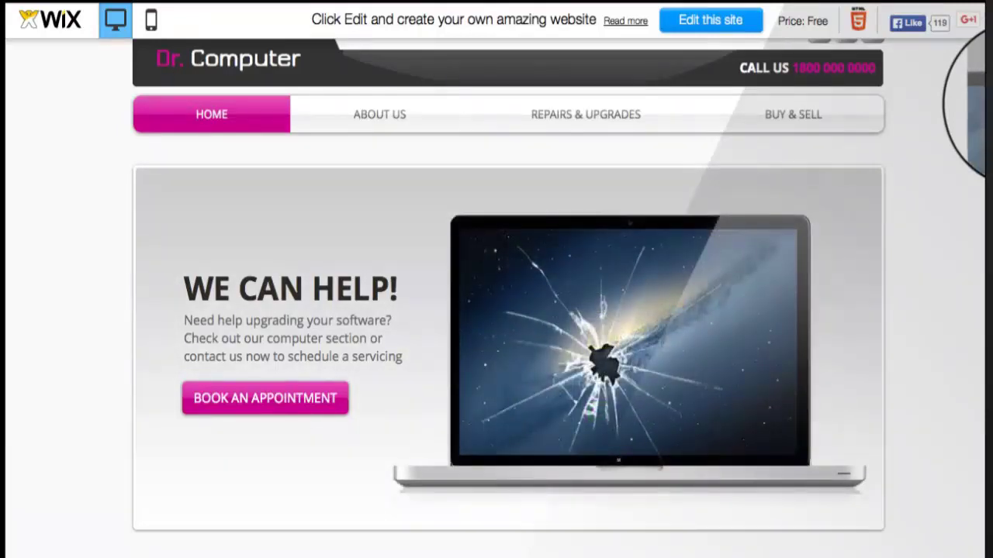
pyautogui.scroll(-1, 496, 310)
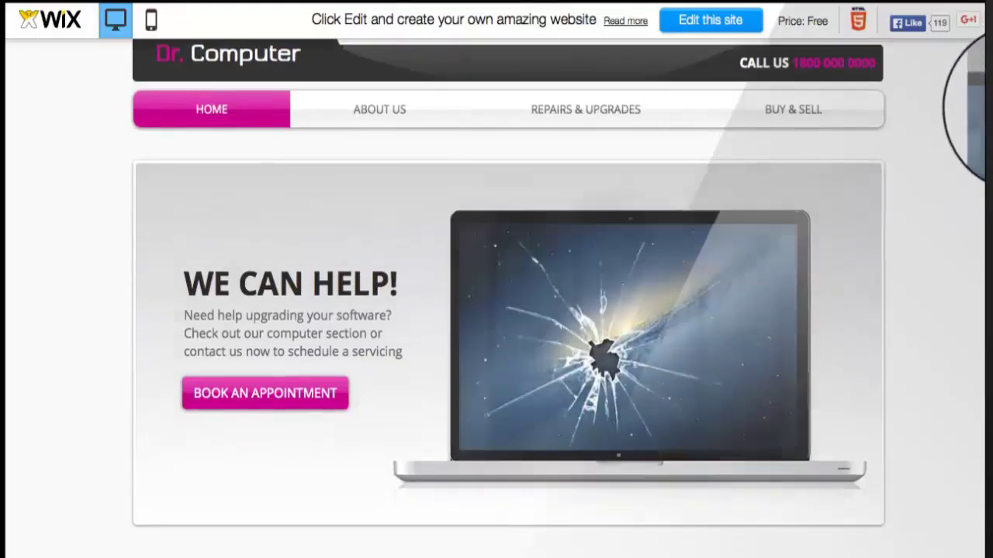
pyautogui.scroll(-3, 497, 310)
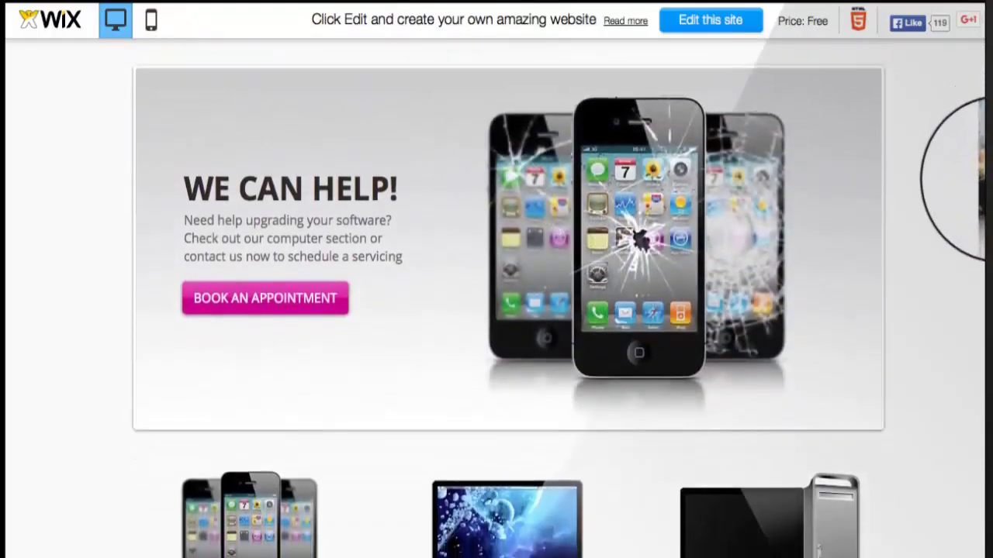
pyautogui.scroll(-3, 976, 233)
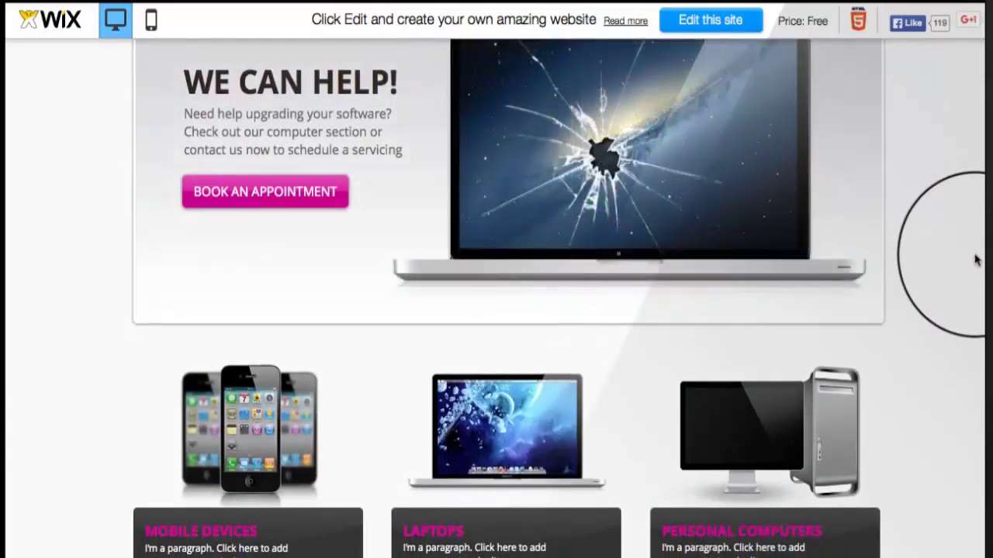
pyautogui.scroll(1, 979, 232)
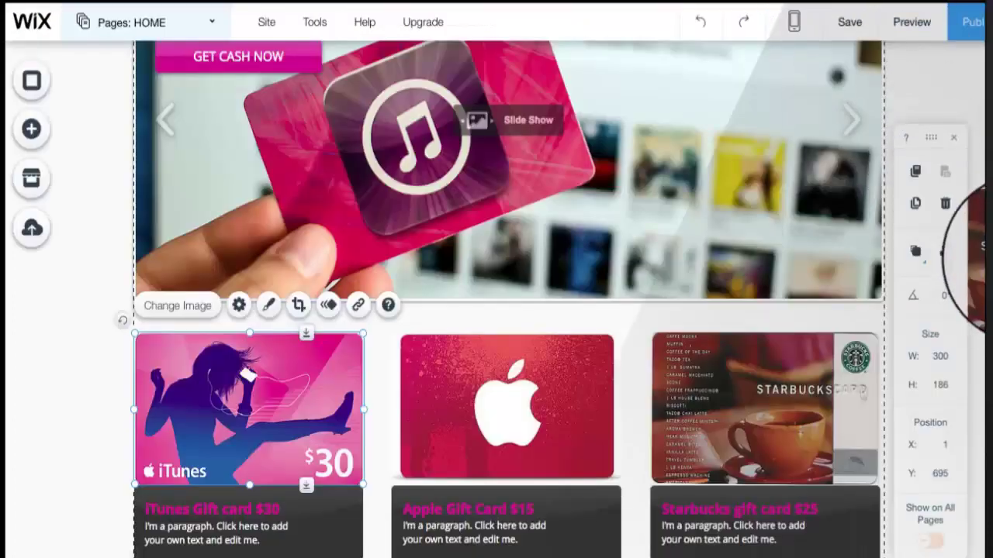
# Review the GET CASH NOW button's settings and link options, including the Email link type, and close them without saving a change.
pyautogui.scroll(3, 970, 203)
pyautogui.scroll(4, 969, 203)
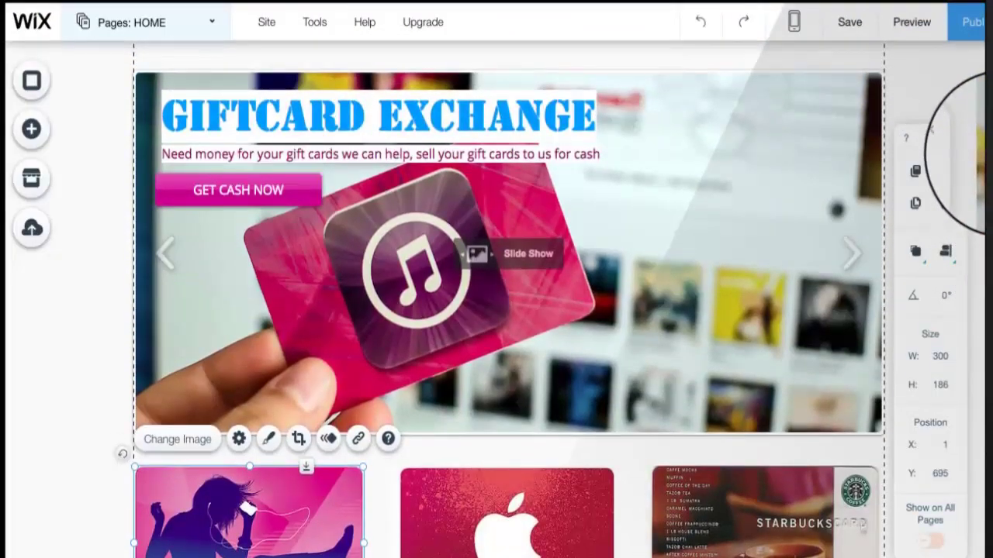
pyautogui.scroll(1, 979, 127)
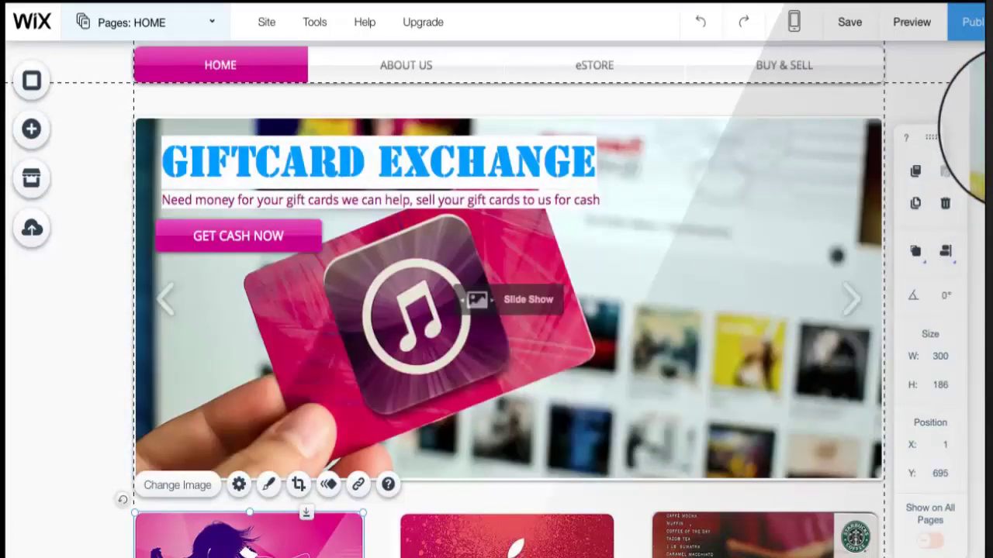
pyautogui.scroll(-1, 978, 140)
pyautogui.scroll(-1, 978, 139)
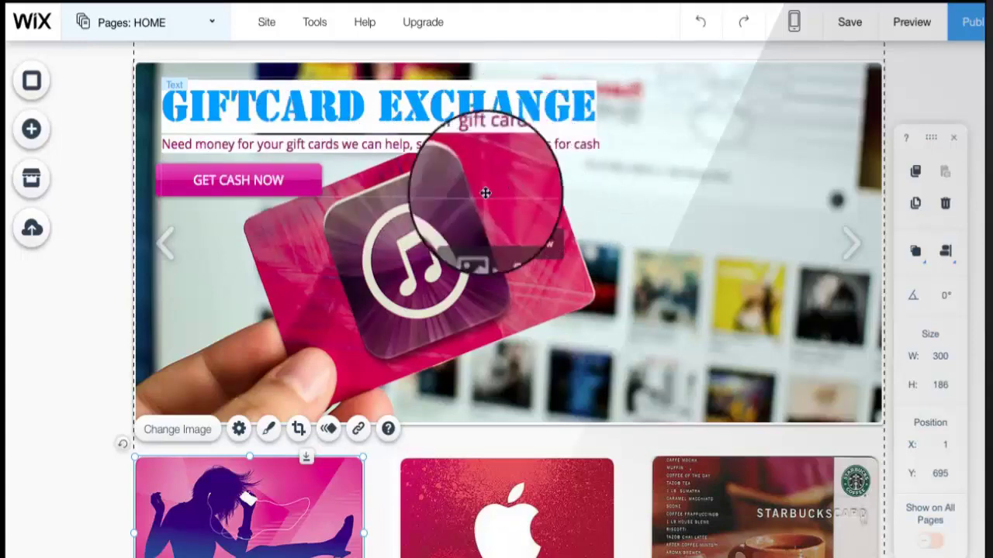
pyautogui.doubleClick(246, 187)
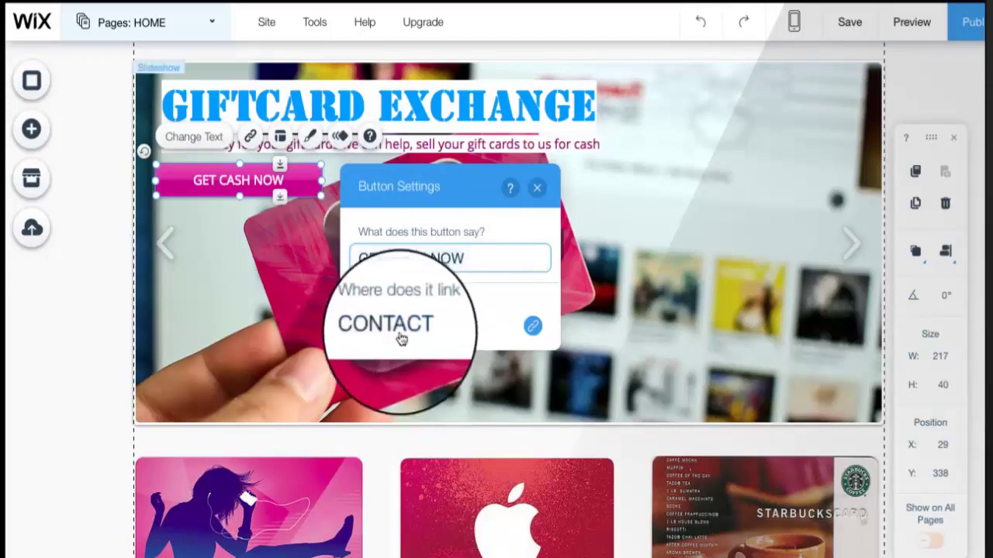
pyautogui.click(535, 187)
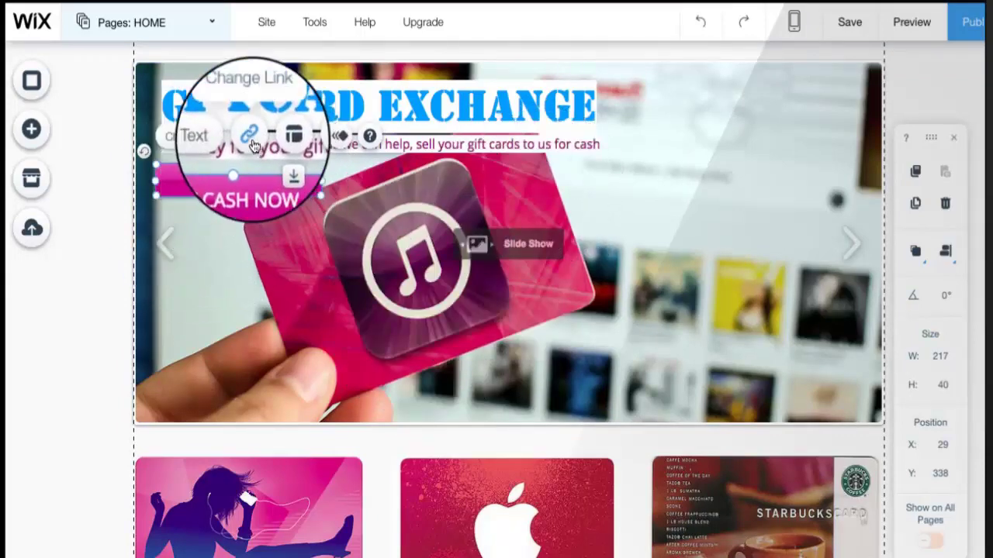
pyautogui.click(247, 137)
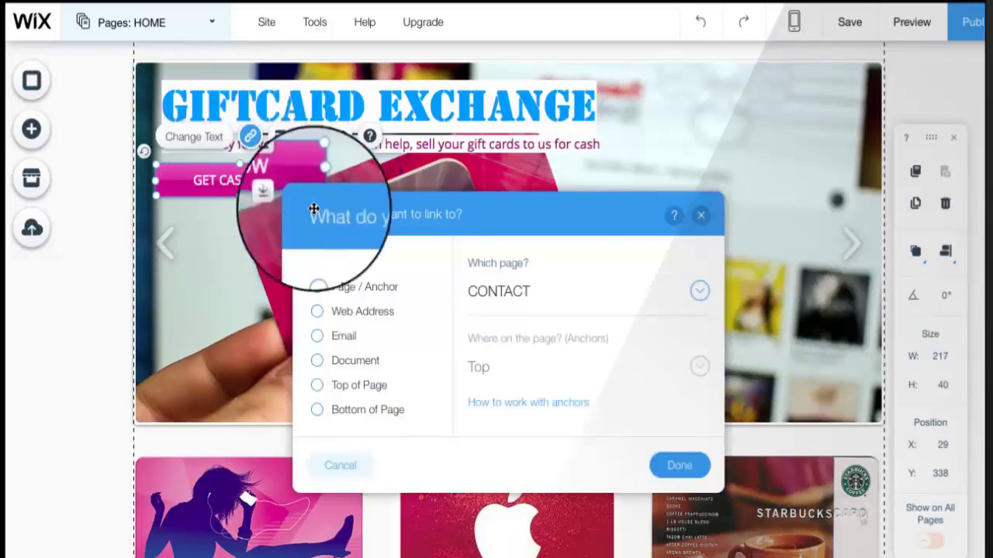
pyautogui.click(317, 338)
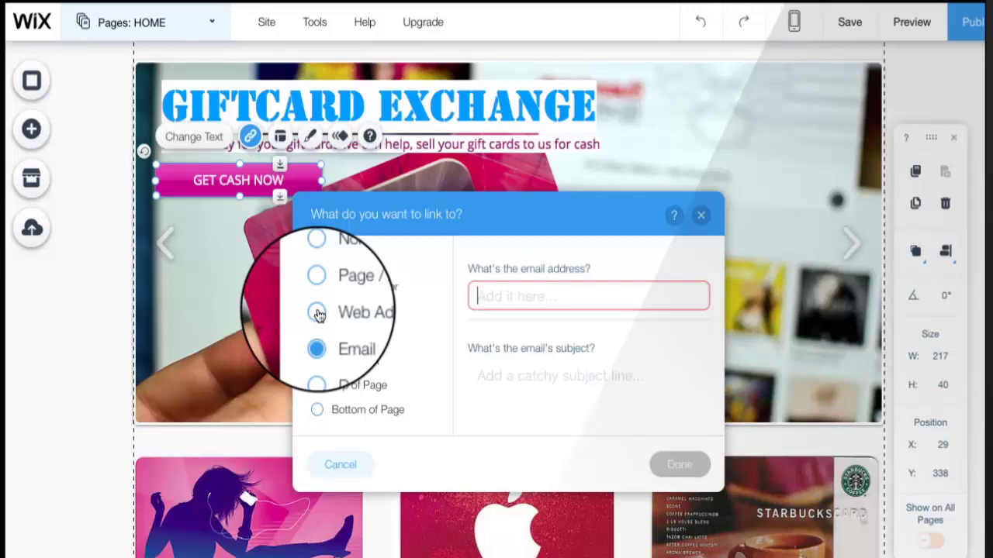
pyautogui.click(701, 215)
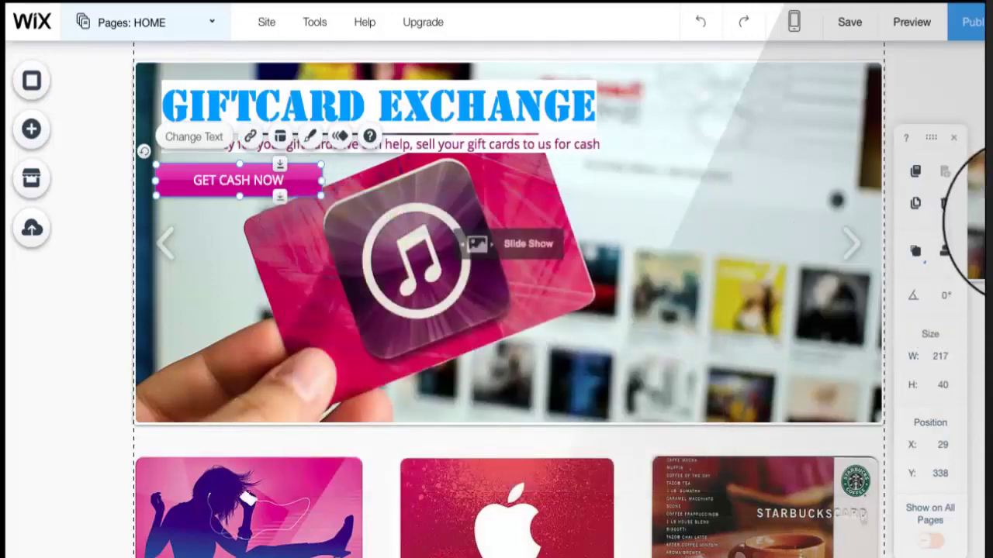
# Look over the gift card site's HOME page, from the navigation menu and slideshow to the three gift card offers.
pyautogui.scroll(-3, 982, 275)
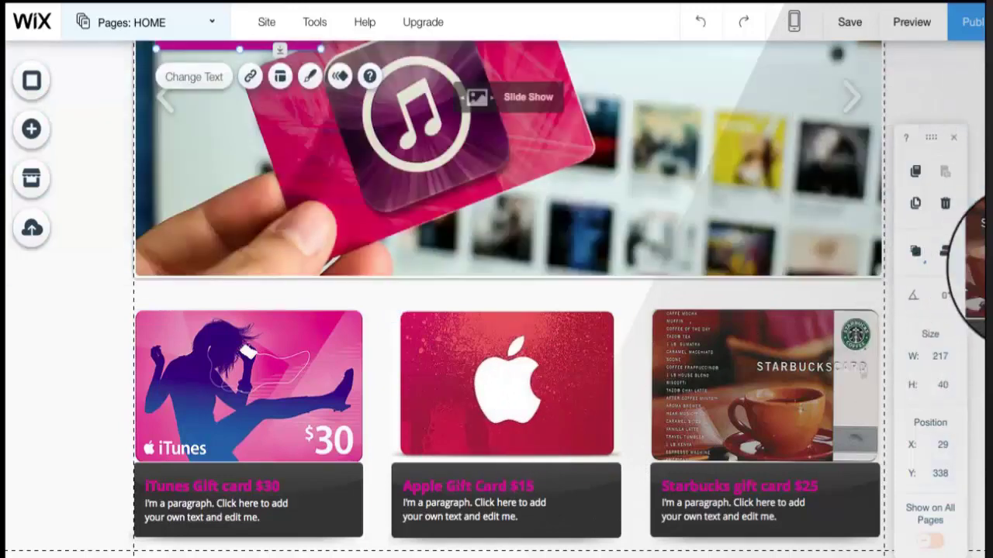
pyautogui.scroll(3, 978, 202)
pyautogui.scroll(3, 979, 182)
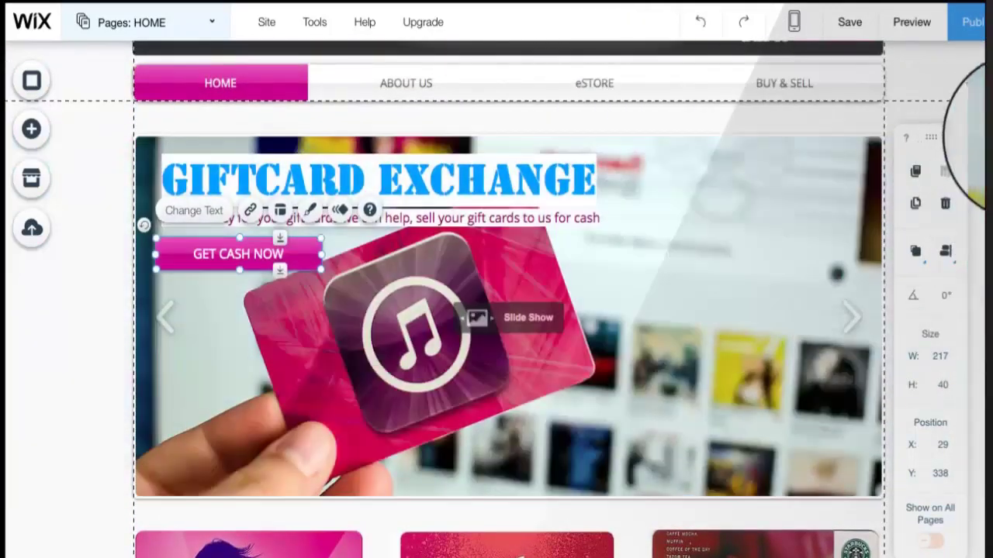
pyautogui.scroll(-5, 981, 180)
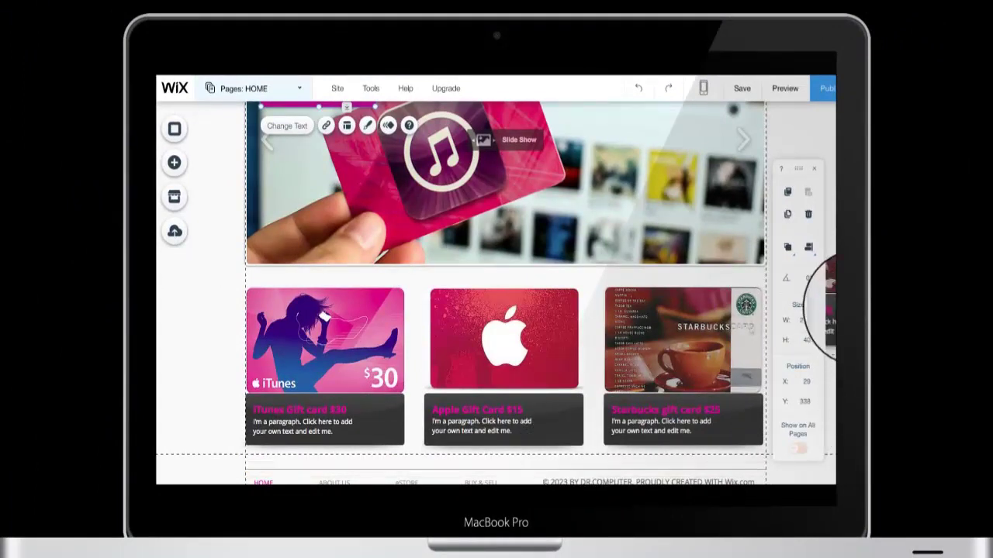
pyautogui.scroll(3, 834, 272)
pyautogui.scroll(2, 834, 233)
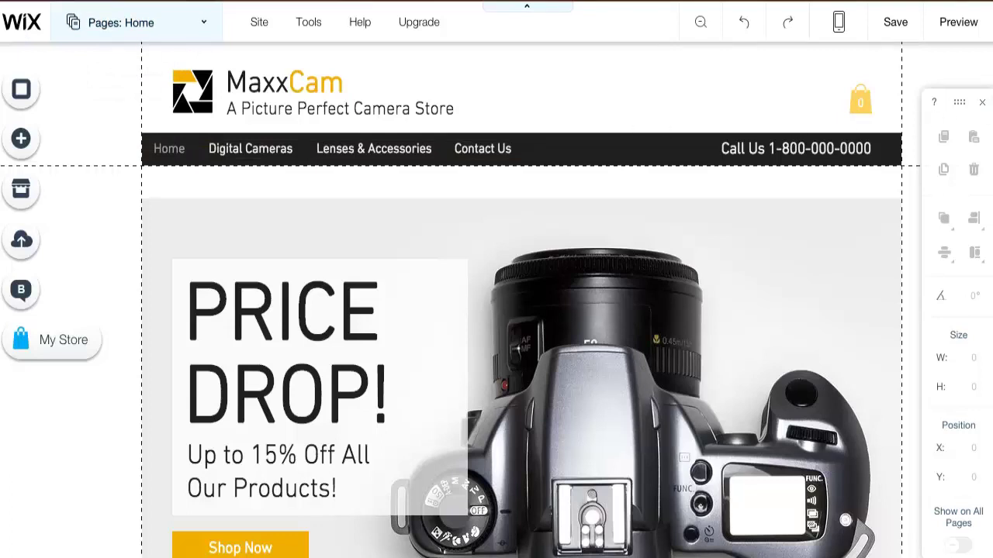
# Look through the MaxxCam camera store's Home page, from the price drop banner past the Digital Cameras section.
pyautogui.scroll(-1, 522, 302)
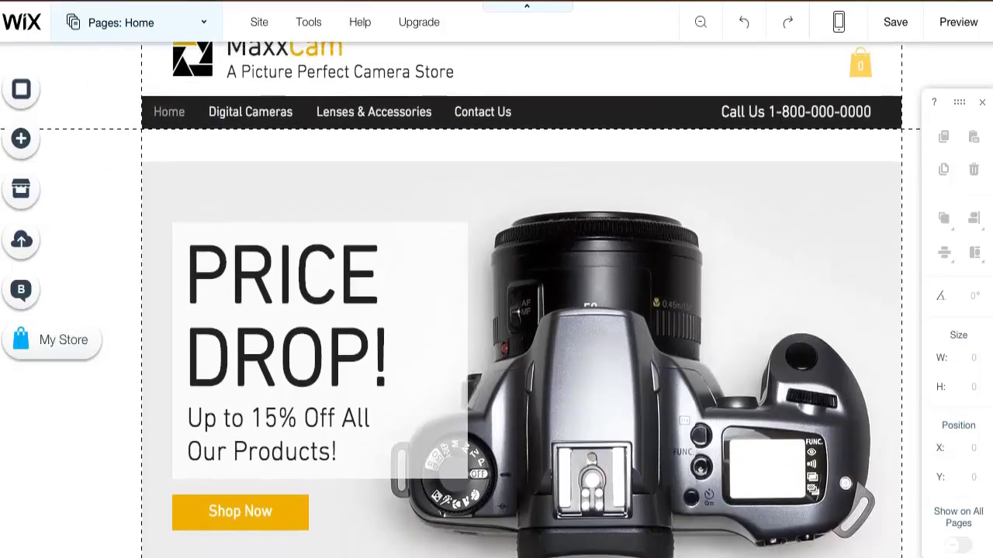
pyautogui.scroll(-4, 522, 302)
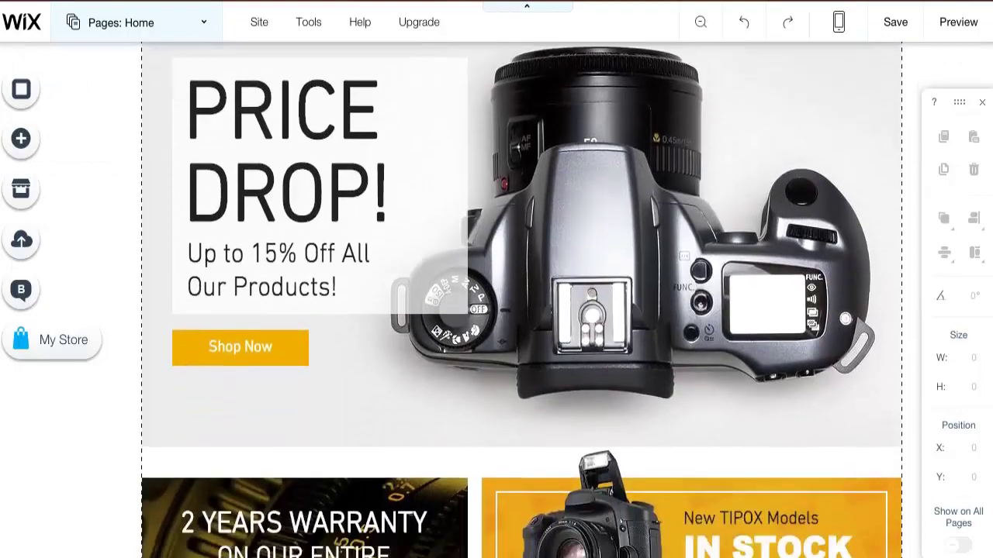
pyautogui.scroll(-7, 522, 303)
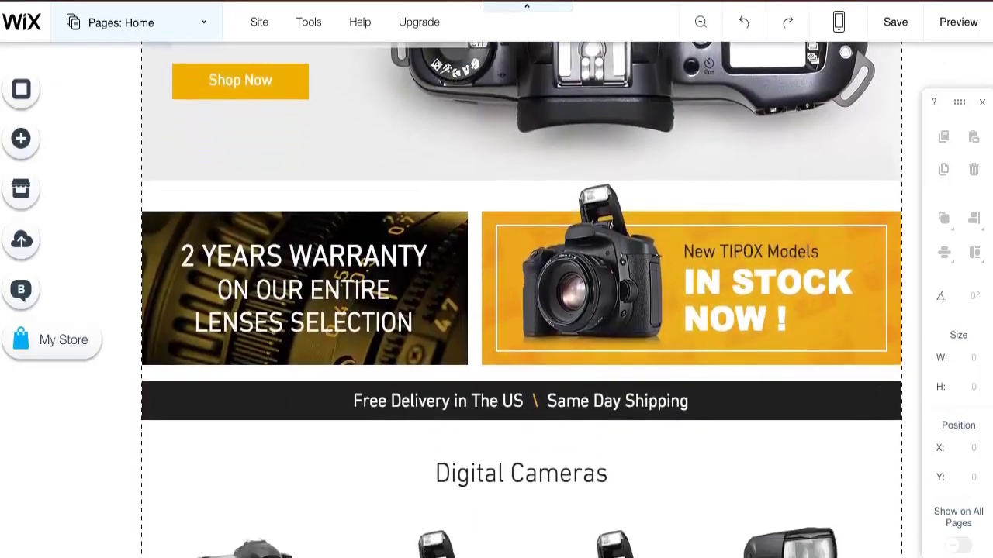
pyautogui.scroll(-10, 522, 303)
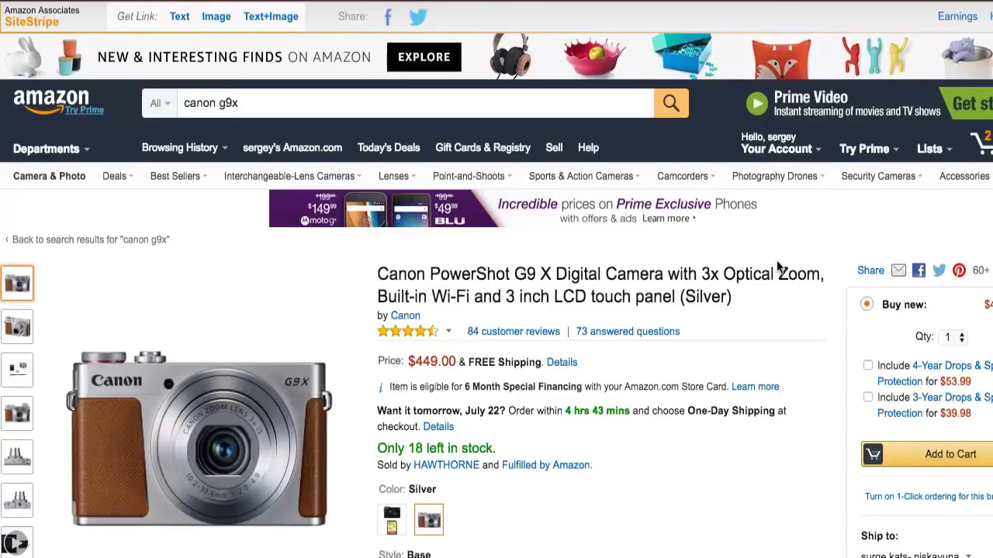
# Look over the Canon PowerShot G9 X product title and price on its Amazon page.
pyautogui.moveTo(771, 302); pyautogui.dragTo(745, 262)
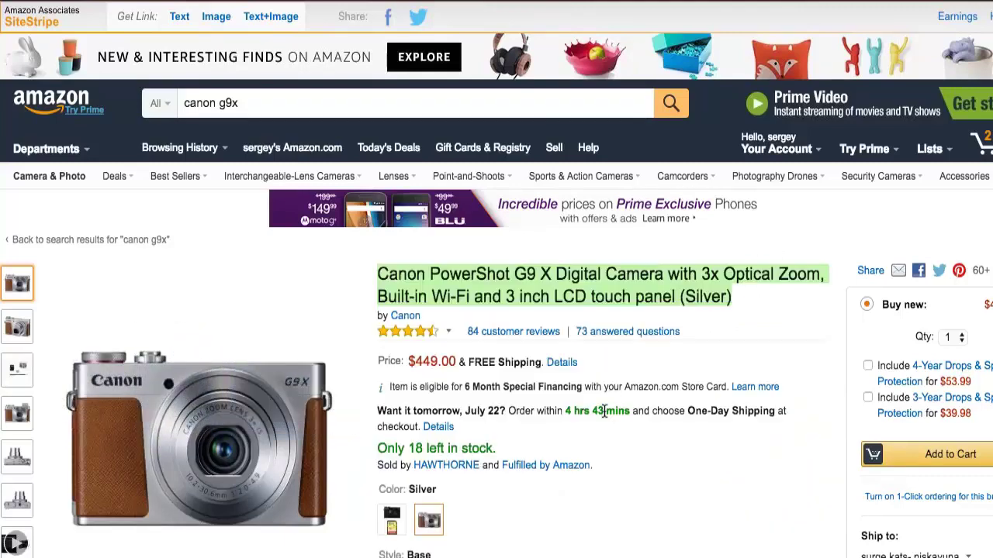
pyautogui.moveTo(406, 361); pyautogui.dragTo(455, 358)
pyautogui.moveTo(410, 363); pyautogui.dragTo(446, 366)
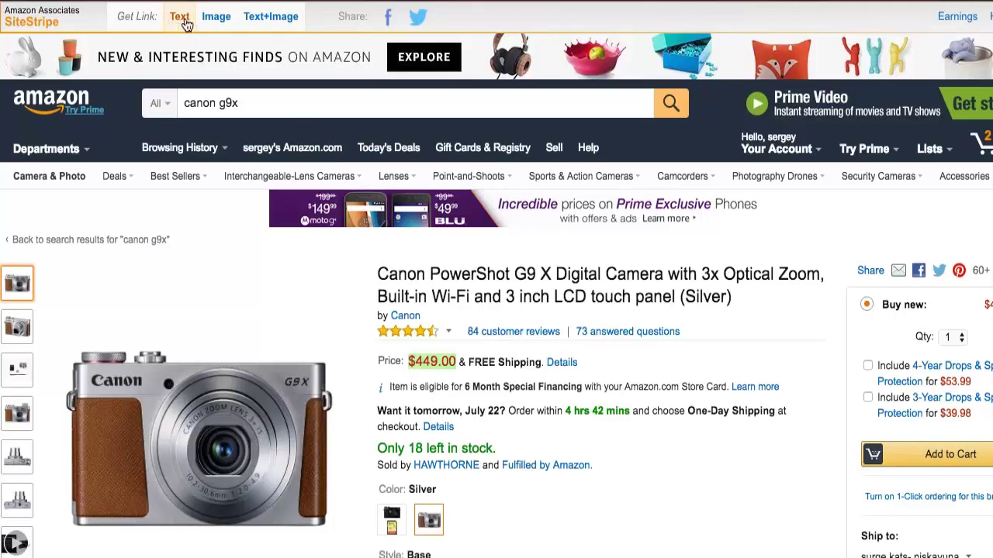
# Generate the medium image affiliate link for the Canon PowerShot G9 X and copy its full HTML code.
pyautogui.click(217, 18)
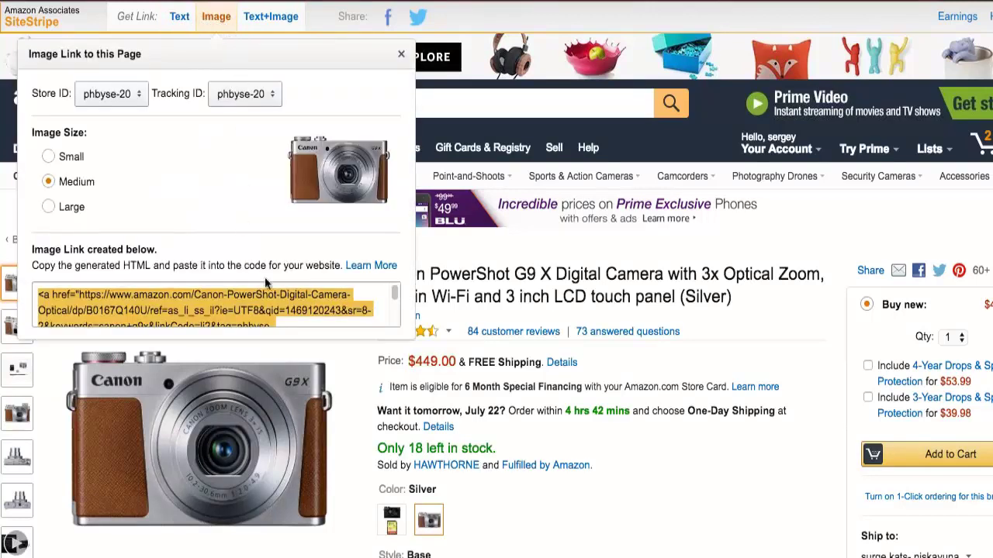
pyautogui.moveTo(395, 297); pyautogui.dragTo(396, 334)
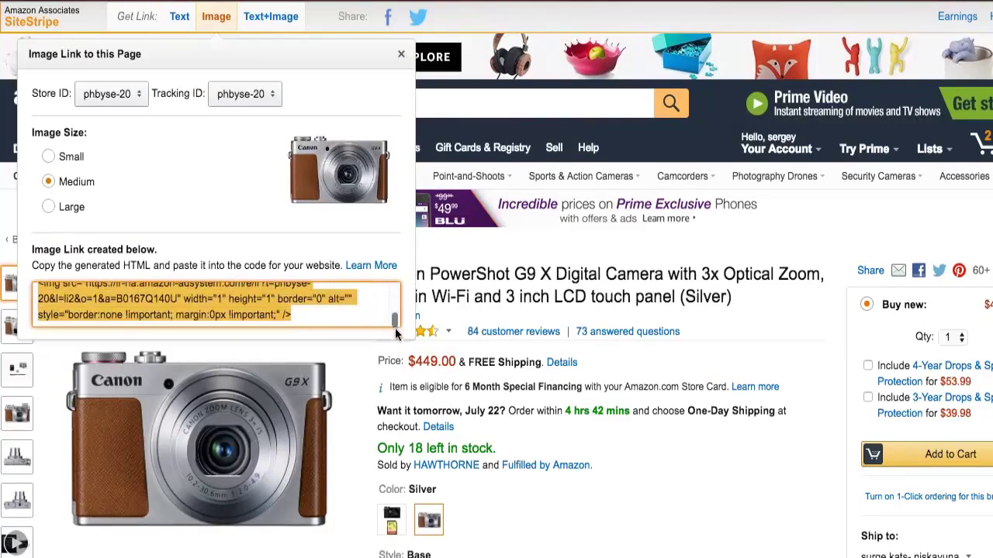
pyautogui.scroll(3, 345, 314)
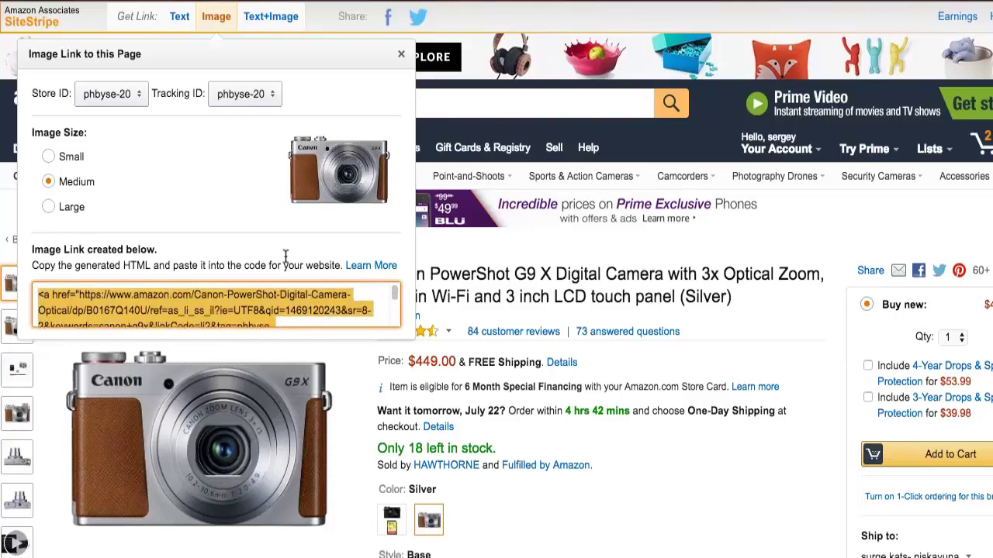
pyautogui.click(1, 1)
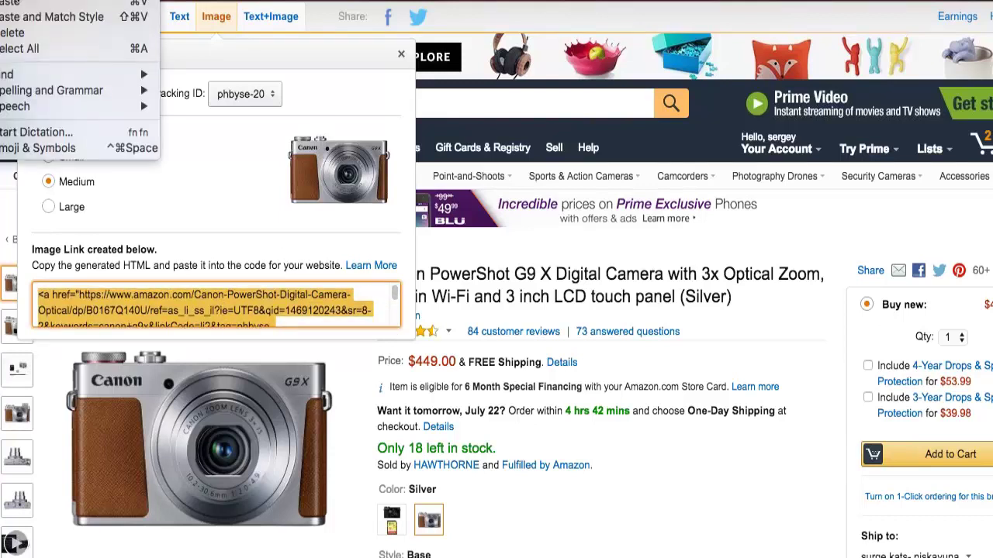
pyautogui.click(16, 0)
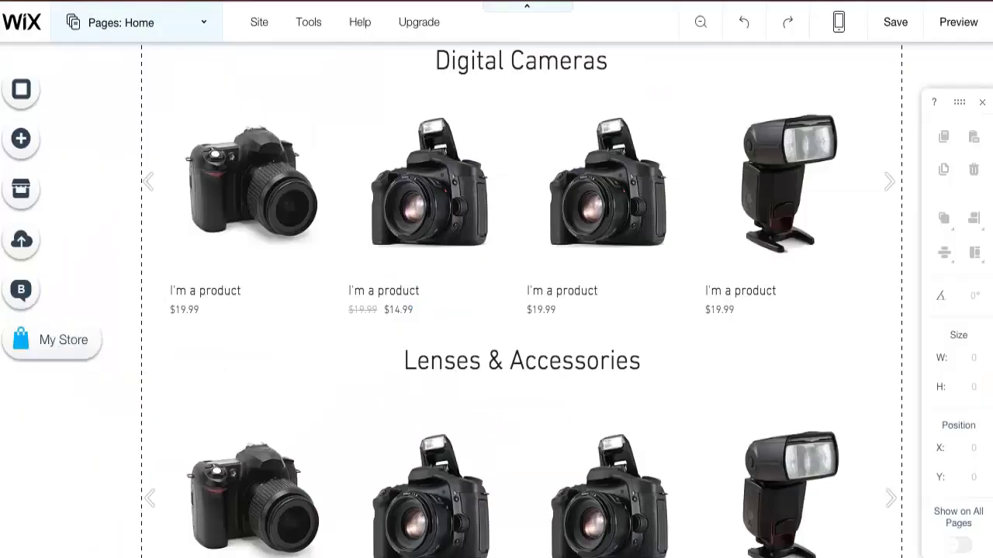
# In the Wix editor, search the App Market for html and add the HTML iFrame/Embed app to the site.
pyautogui.click(22, 192)
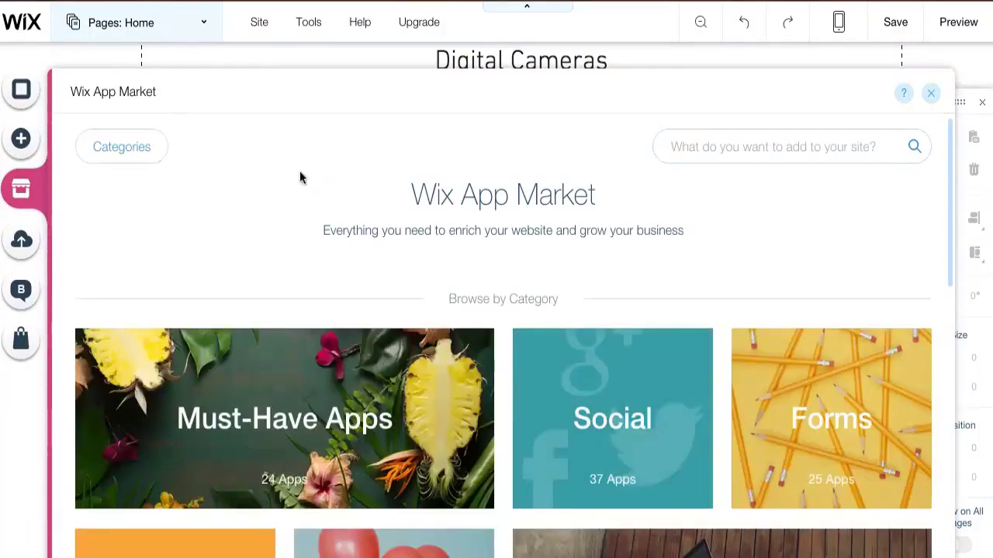
pyautogui.click(712, 145)
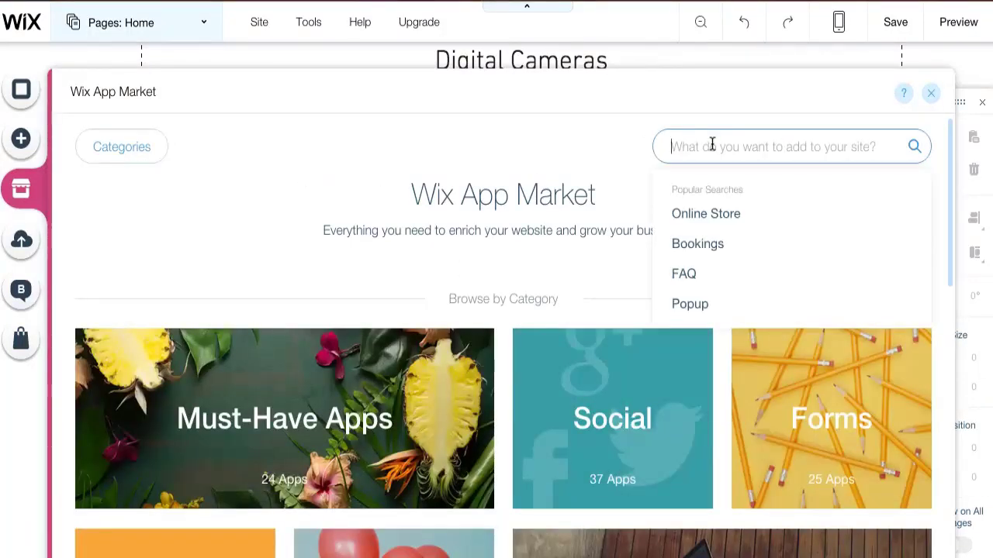
pyautogui.write('html')
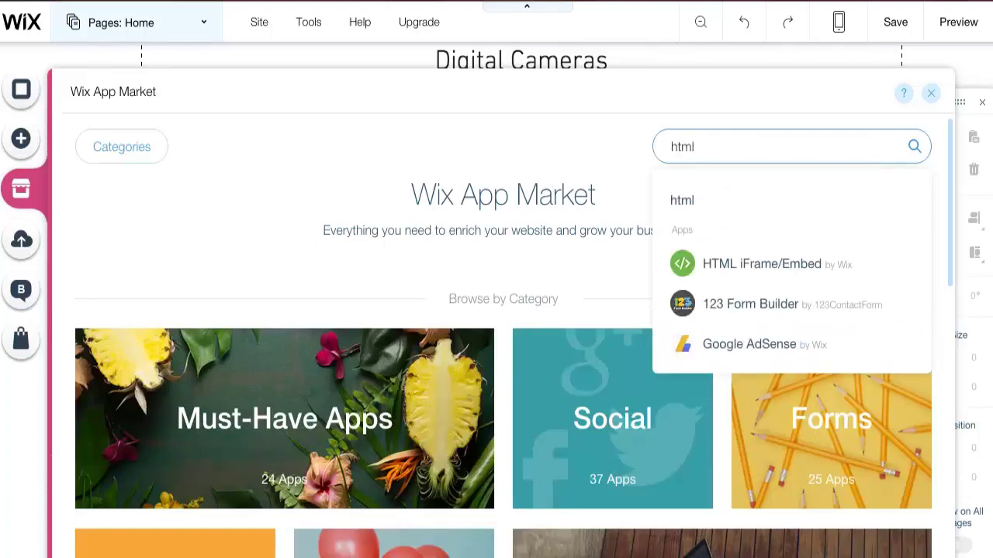
pyautogui.click(686, 266)
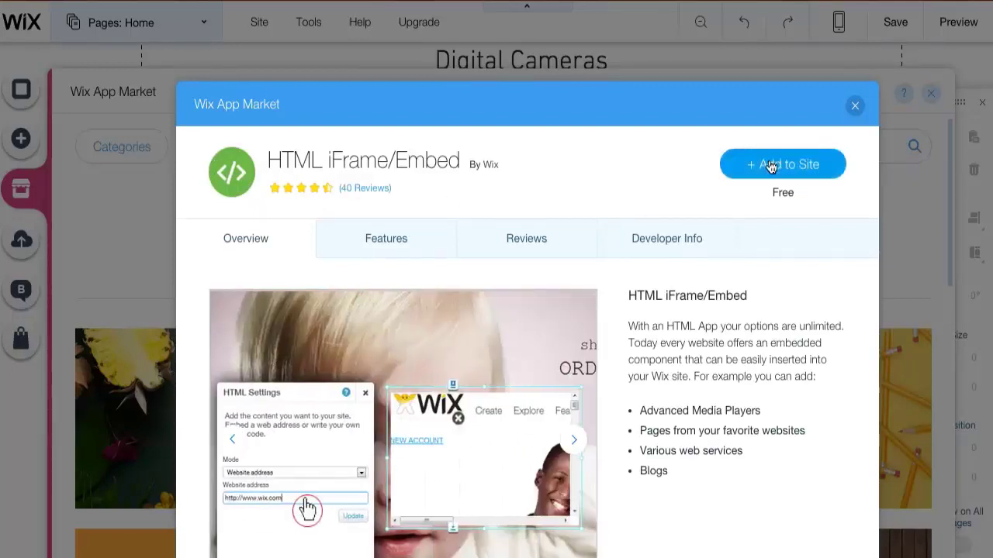
pyautogui.click(771, 166)
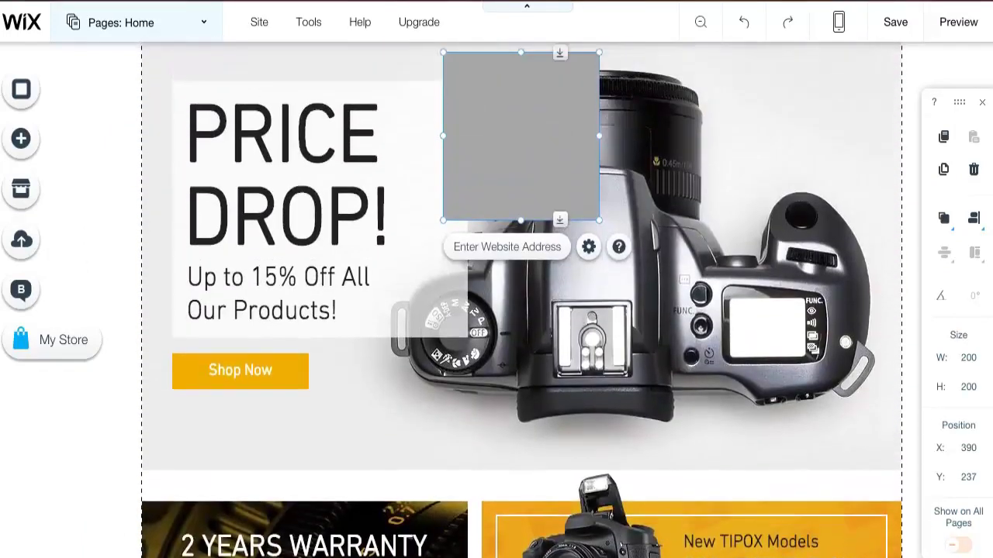
# Place the HTML element over the upper right of the PRICE DROP banner and embed the copied Amazon image link as Code.
pyautogui.moveTo(476, 251); pyautogui.dragTo(744, 218)
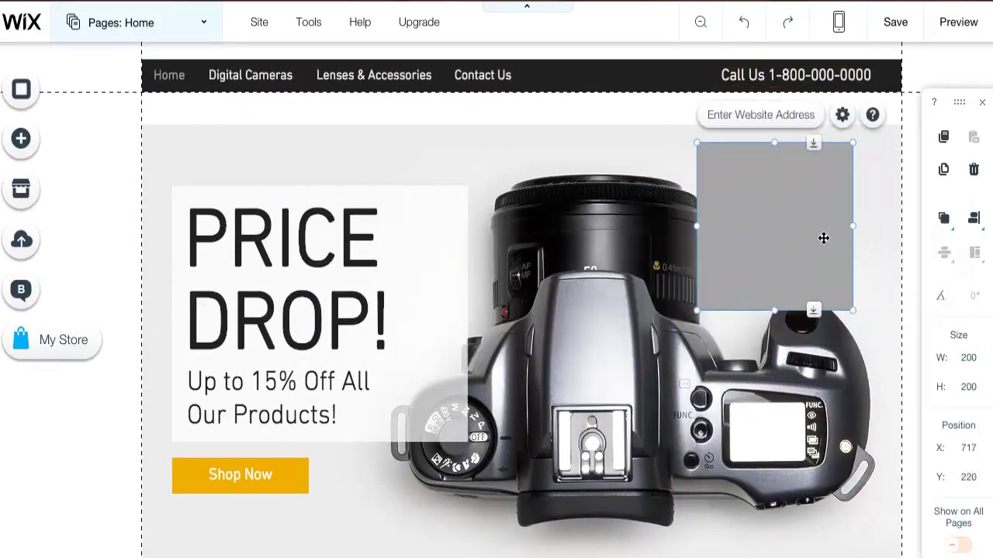
pyautogui.click(843, 115)
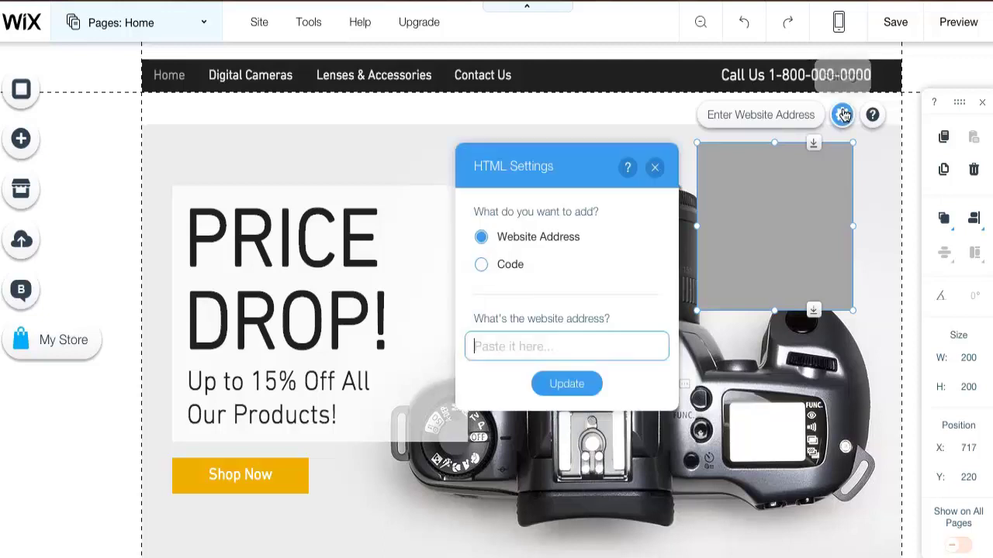
pyautogui.click(482, 266)
pyautogui.rightClick(503, 346)
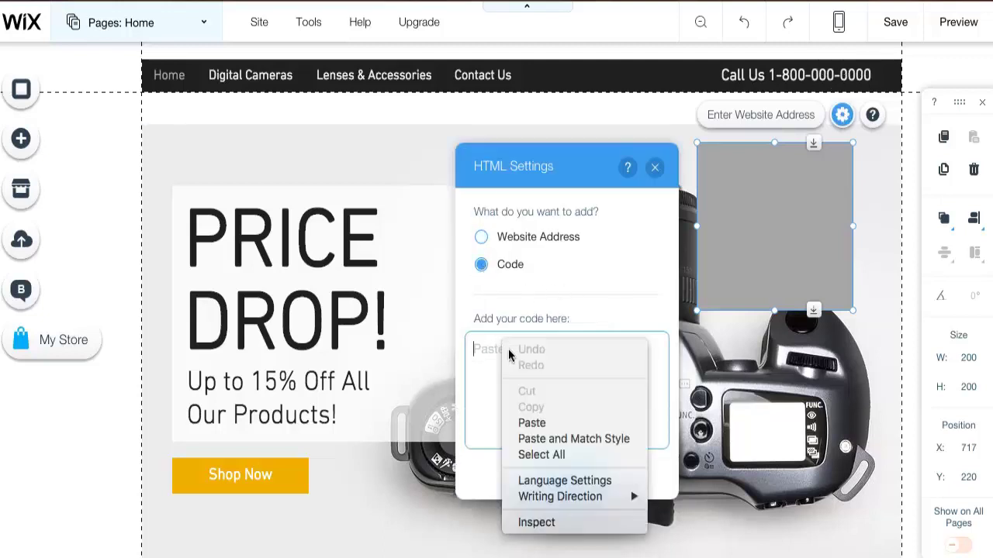
pyautogui.click(546, 423)
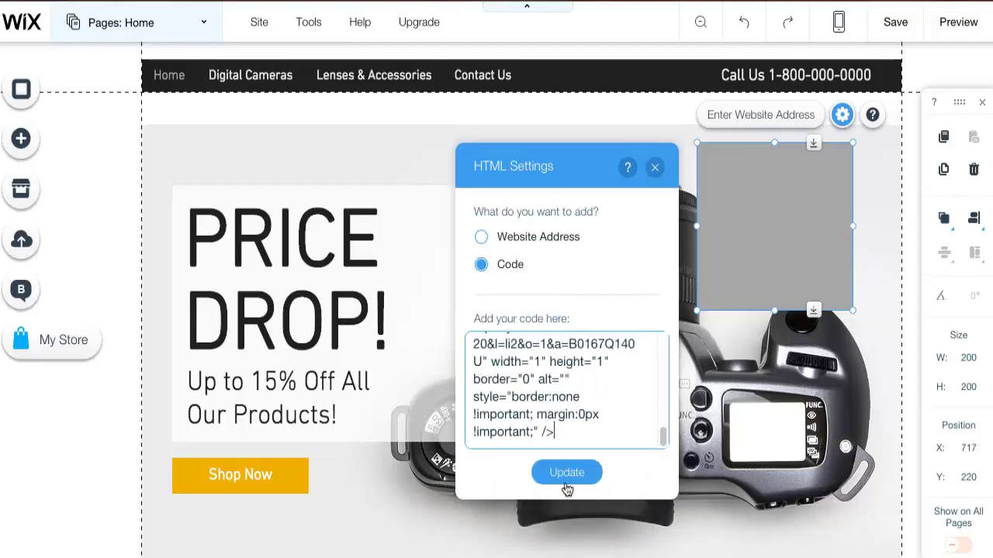
pyautogui.click(567, 473)
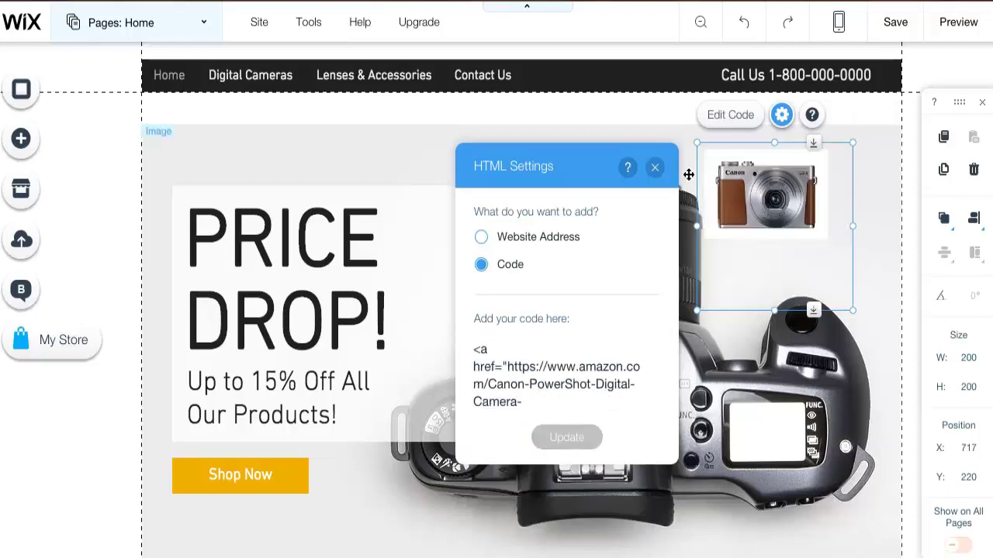
pyautogui.click(655, 167)
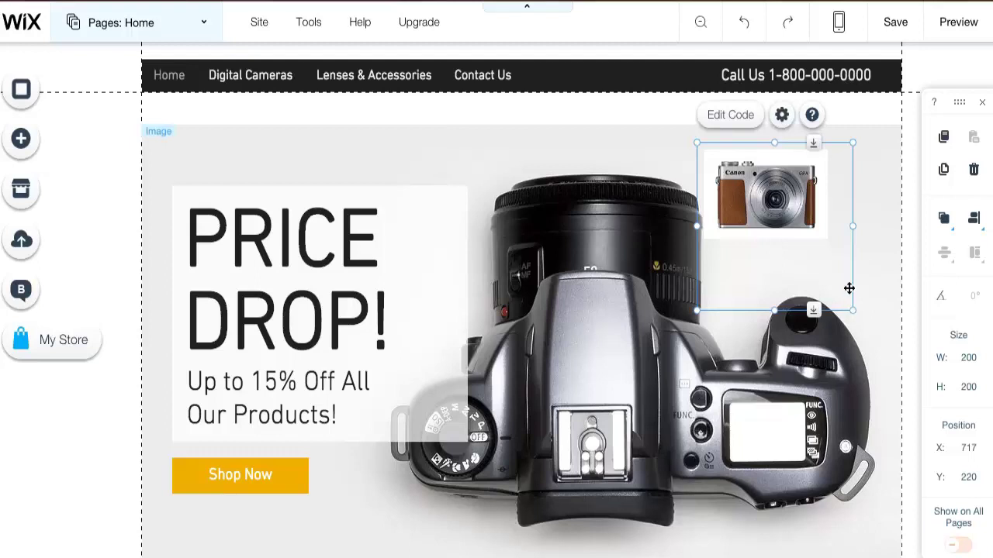
# Shift the banner image up and left, and move the embedded camera image to about X 738, Y 191.
pyautogui.moveTo(849, 288); pyautogui.dragTo(826, 256)
pyautogui.click(824, 248)
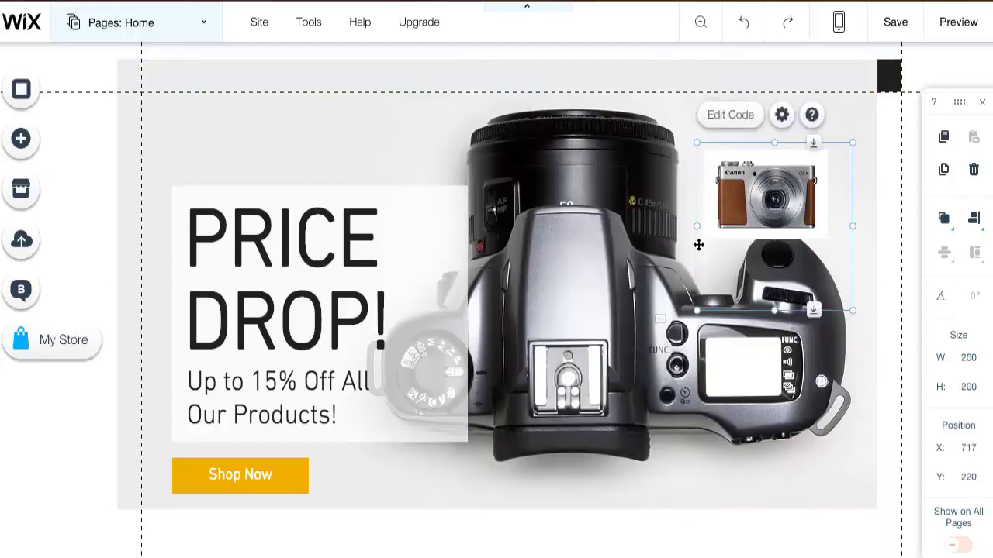
pyautogui.moveTo(699, 245); pyautogui.dragTo(796, 221)
pyautogui.moveTo(858, 189); pyautogui.dragTo(819, 161)
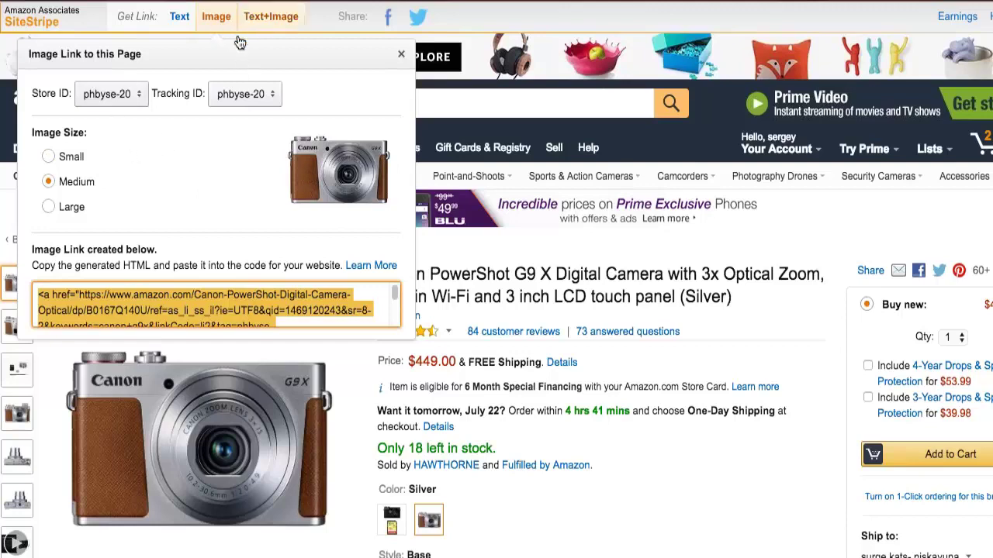
# On Amazon, generate the Text+Image affiliate link for the Canon PowerShot G9 X and copy its iframe code.
pyautogui.click(270, 18)
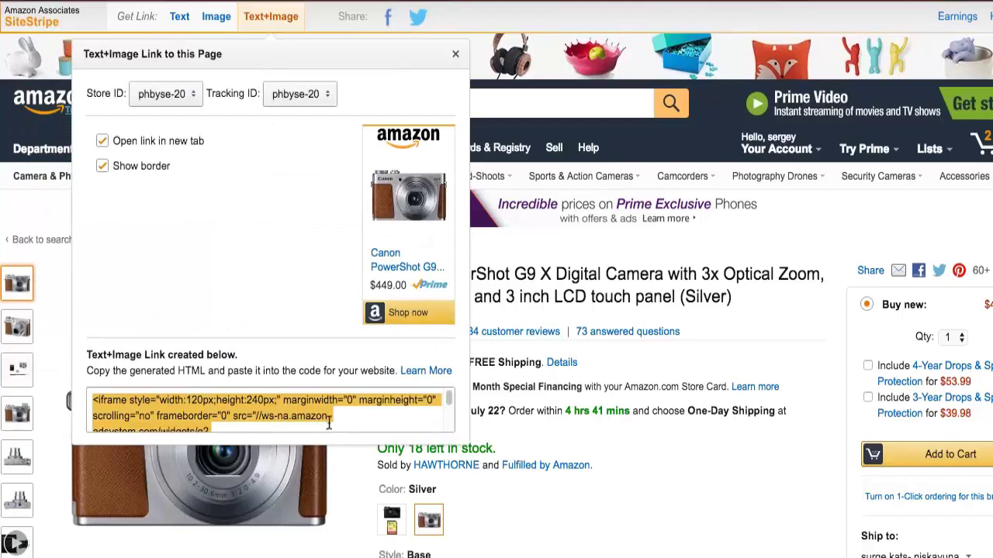
pyautogui.moveTo(449, 399); pyautogui.dragTo(445, 444)
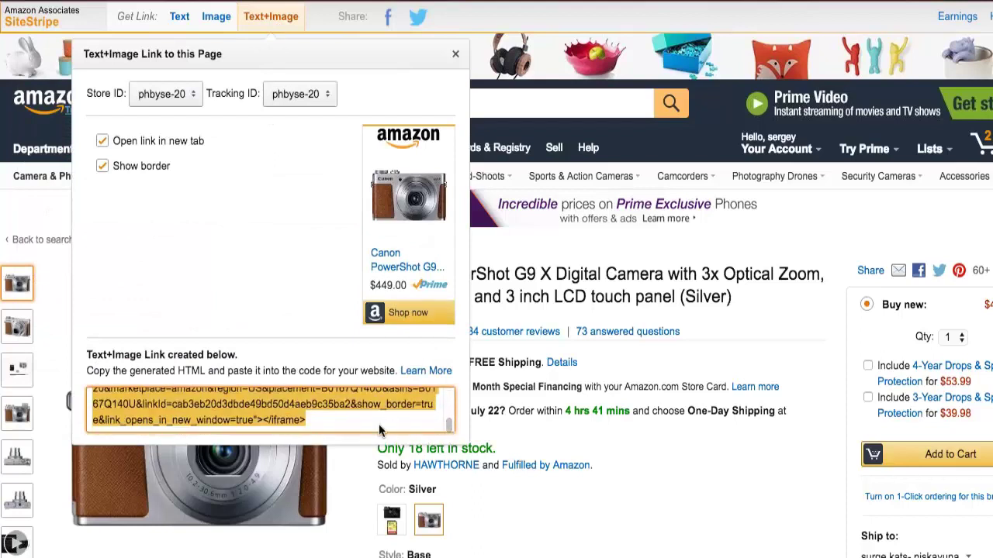
pyautogui.scroll(5, 343, 419)
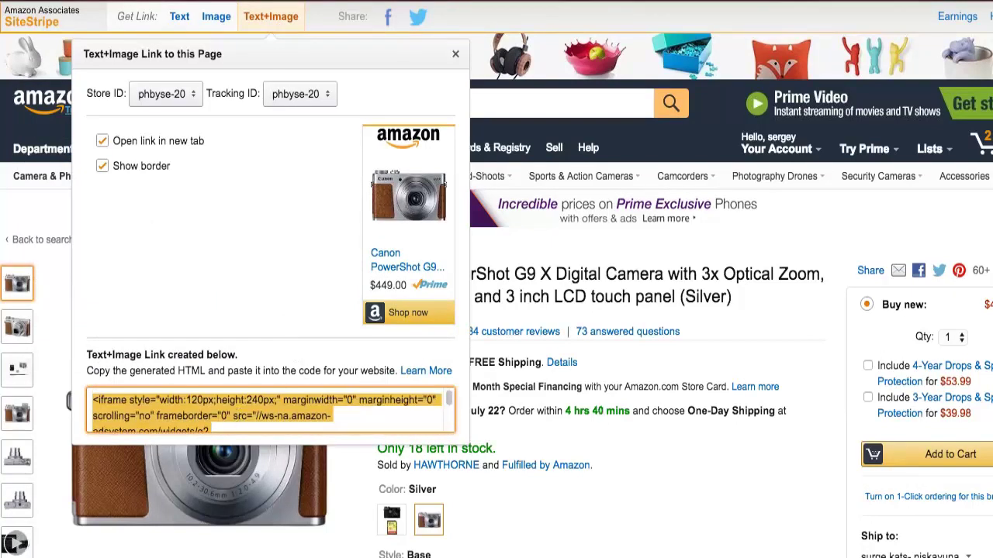
pyautogui.click(11, 1)
pyautogui.click(23, 0)
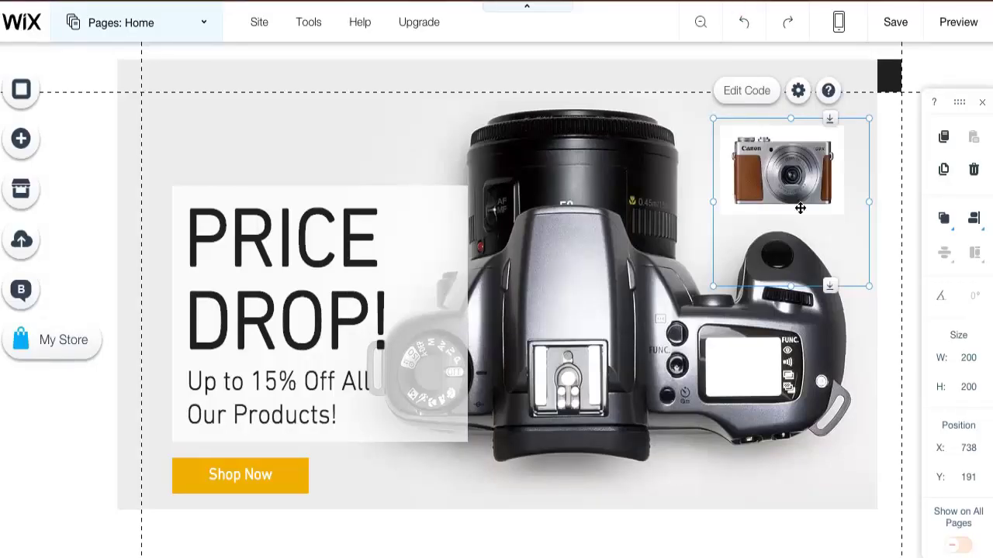
# In the Wix editor, replace the HTML element's code with the copied Text+Image iframe code and update it.
pyautogui.click(760, 93)
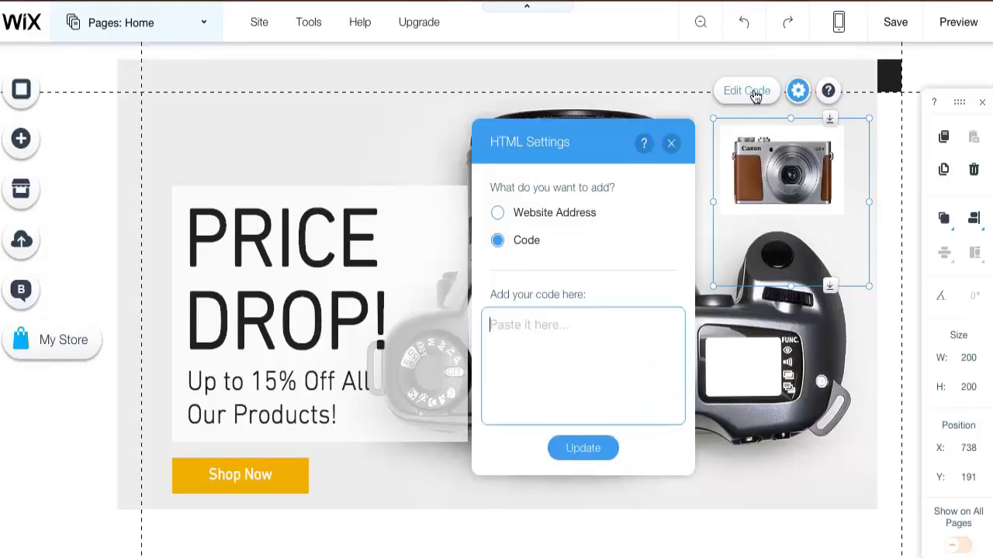
pyautogui.hotkey('ctrl', 'v')
pyautogui.moveTo(681, 322); pyautogui.dragTo(686, 439)
pyautogui.scroll(1, 590, 406)
pyautogui.scroll(10, 589, 407)
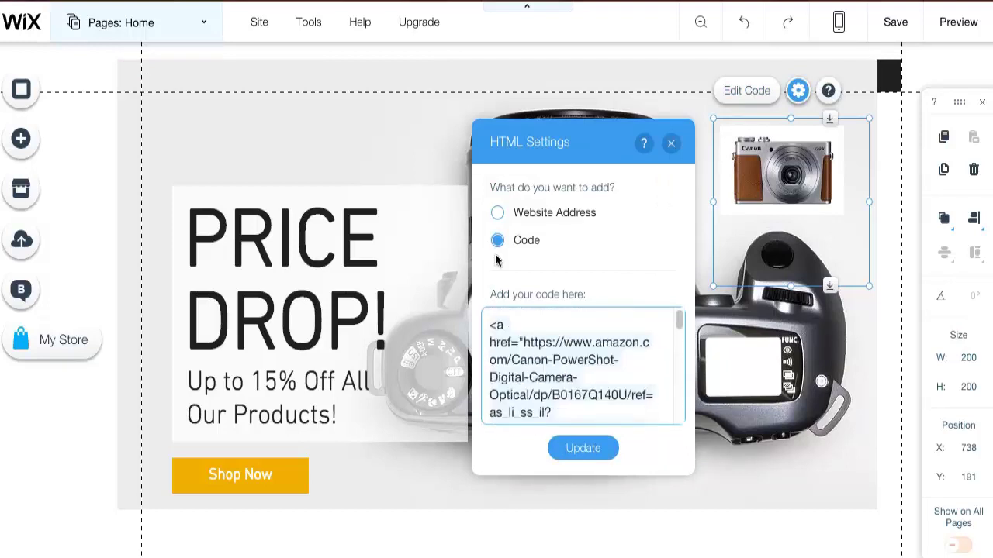
pyautogui.hotkey('ctrl', 'a')
pyautogui.press('BackSpace')
pyautogui.rightClick(528, 327)
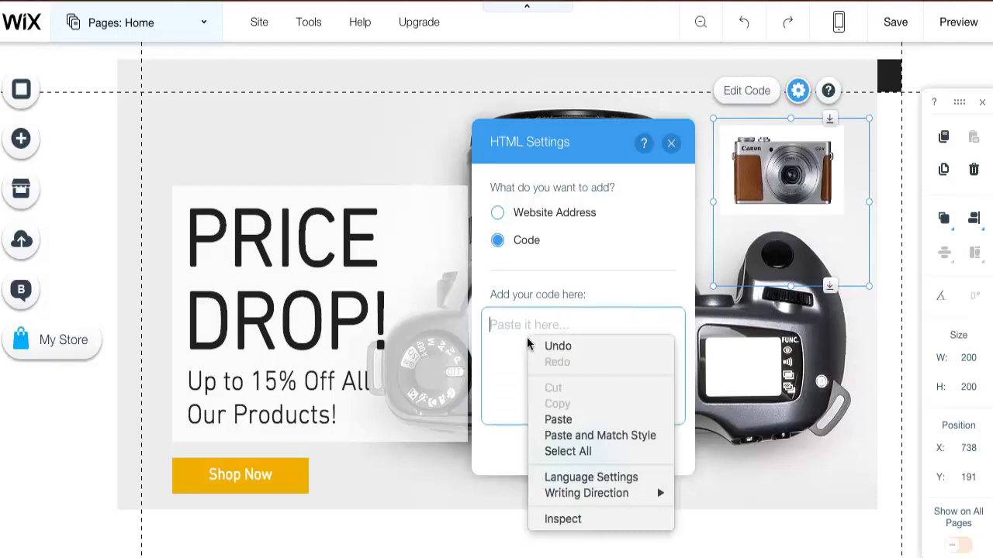
pyautogui.click(569, 419)
pyautogui.click(582, 413)
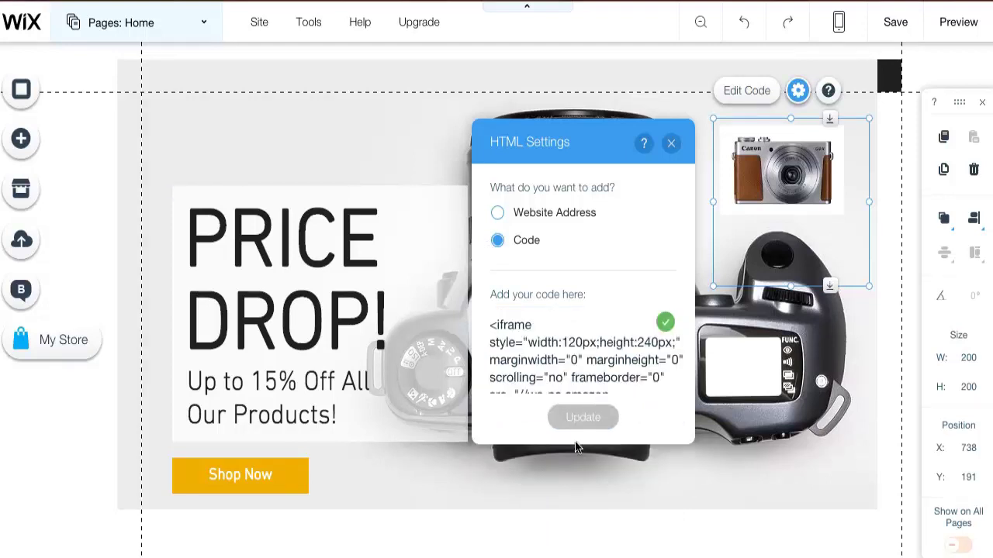
pyautogui.click(671, 142)
# Resize the Amazon camera embed to about 145 by 263 so its Shop now button fits inside.
pyautogui.moveTo(787, 207); pyautogui.dragTo(712, 169)
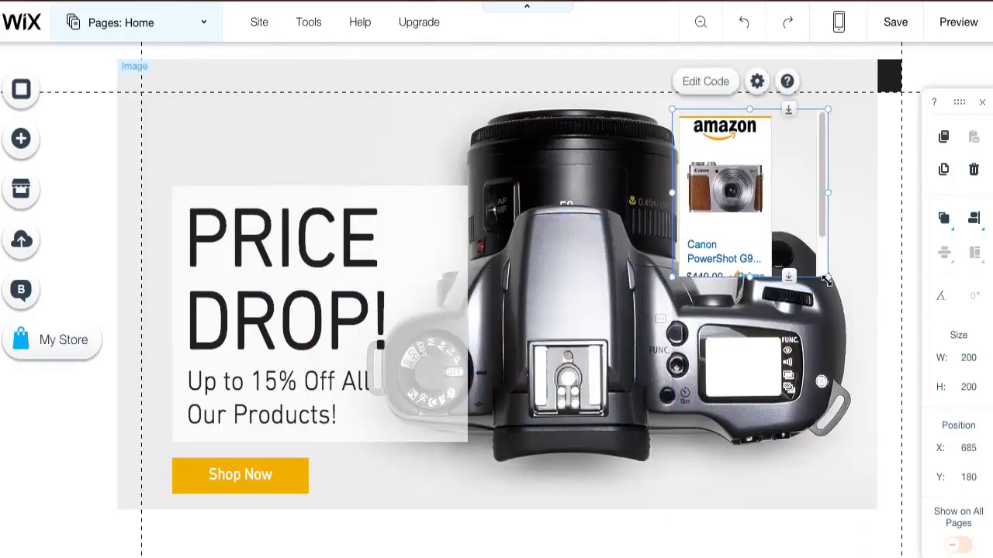
pyautogui.moveTo(828, 276); pyautogui.dragTo(786, 288)
pyautogui.moveTo(780, 193); pyautogui.dragTo(785, 243)
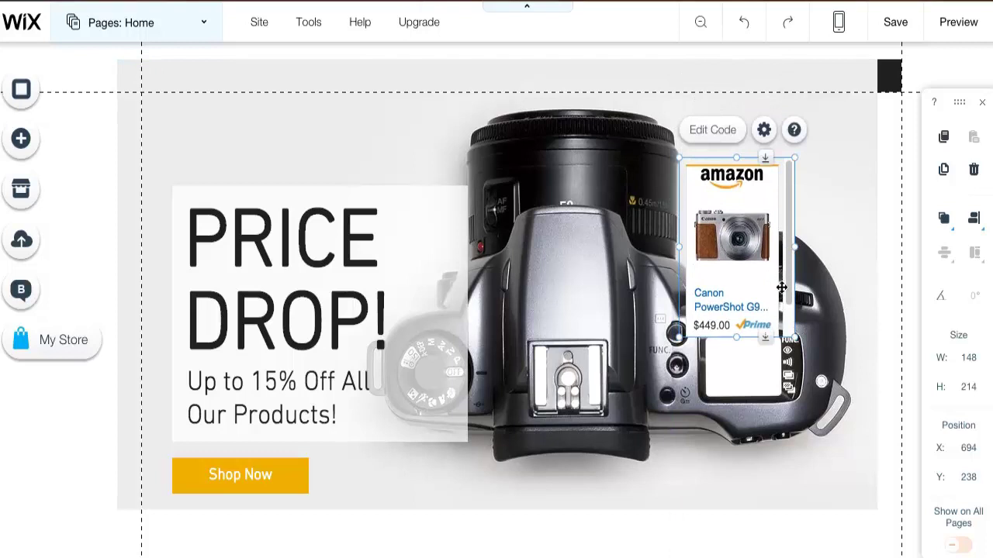
pyautogui.moveTo(793, 338); pyautogui.dragTo(793, 382)
pyautogui.click(815, 299)
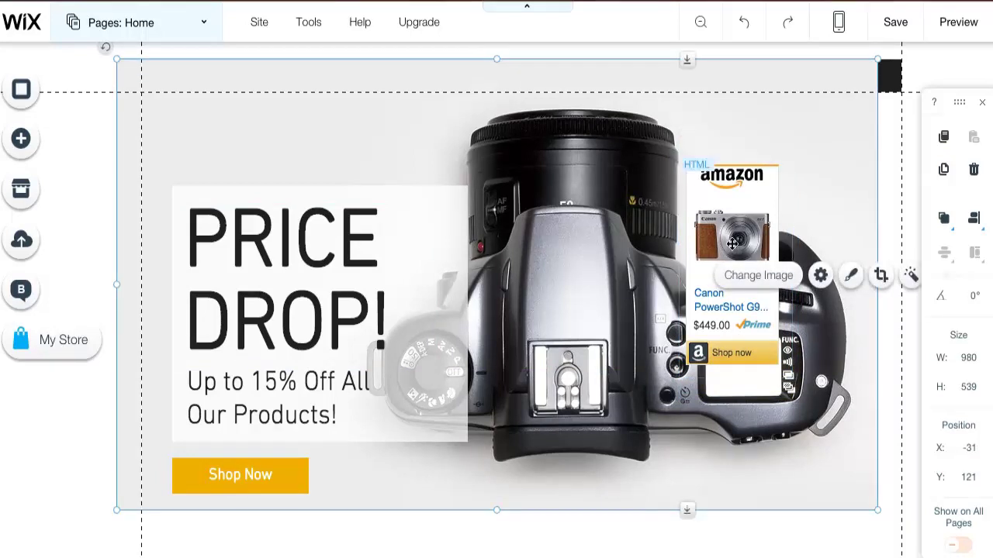
# Move the Amazon camera embed down the page to the Digital Cameras section, at about X 13, Y 1051.
pyautogui.moveTo(732, 243); pyautogui.dragTo(800, 202)
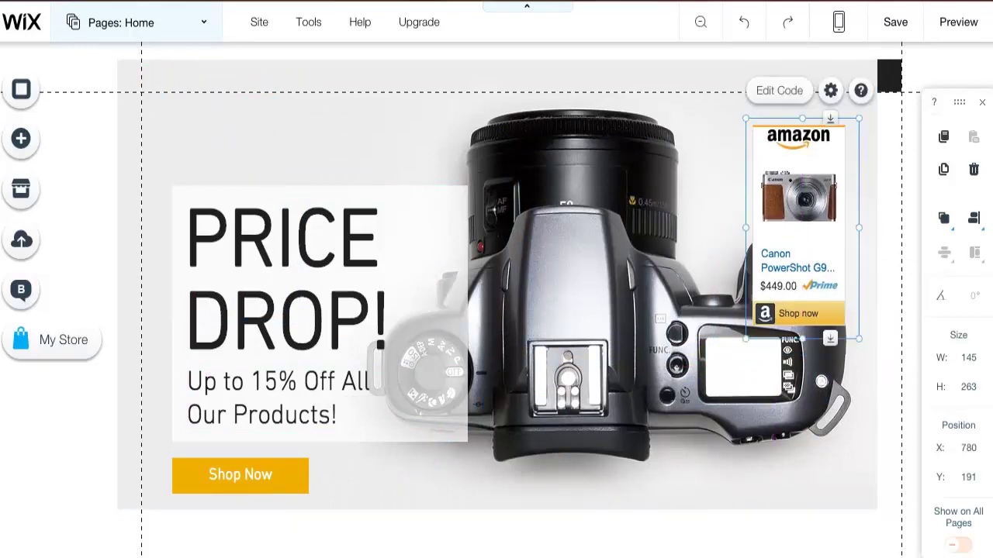
pyautogui.scroll(-3, 799, 202)
pyautogui.moveTo(791, 93); pyautogui.dragTo(728, 402)
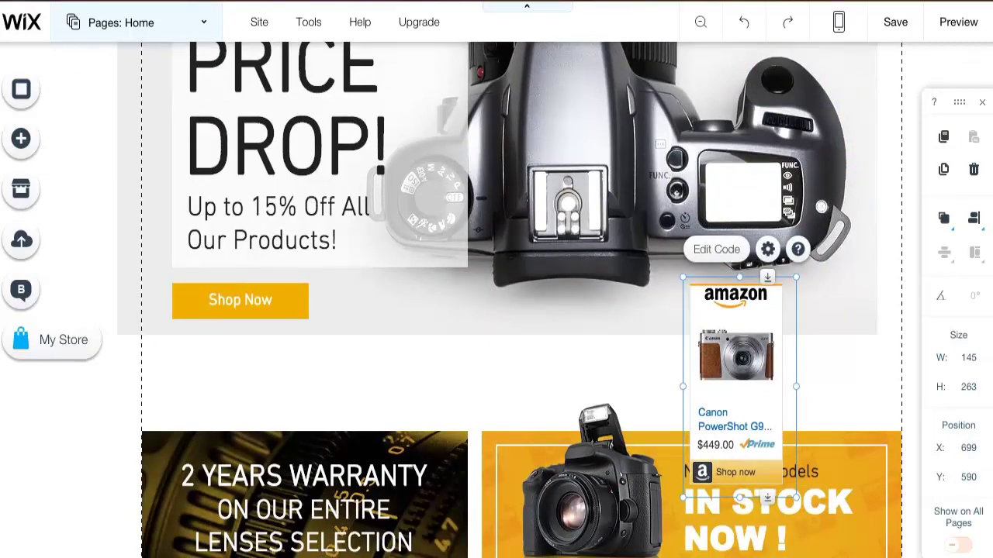
pyautogui.scroll(-5, 773, 171)
pyautogui.moveTo(773, 171); pyautogui.dragTo(219, 511)
pyautogui.scroll(-3, 219, 466)
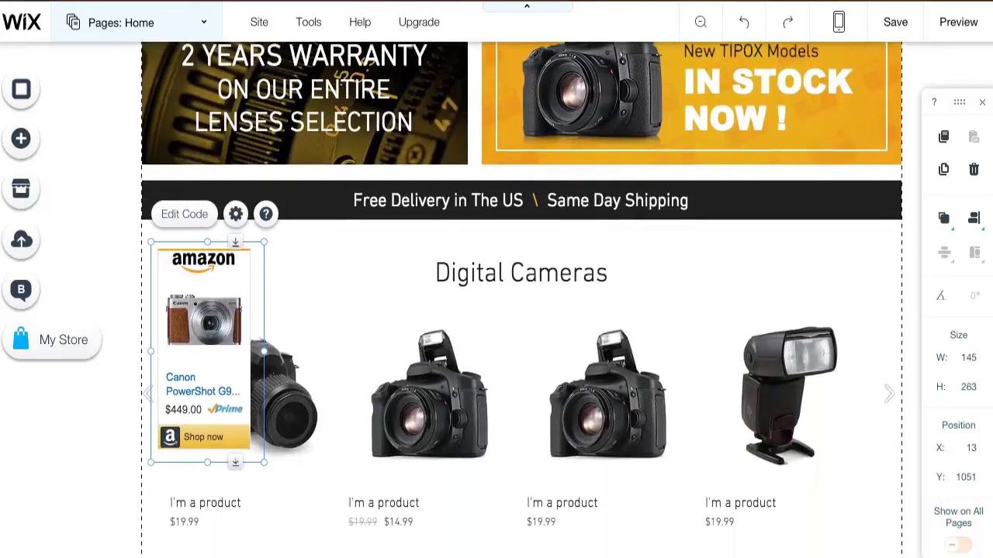
# Move the product gallery under the Digital Cameras heading further down to clear space for the Amazon embed.
pyautogui.moveTo(219, 465); pyautogui.dragTo(218, 521)
pyautogui.moveTo(449, 390); pyautogui.dragTo(464, 532)
pyautogui.moveTo(200, 298); pyautogui.dragTo(196, 309)
pyautogui.moveTo(308, 557); pyautogui.dragTo(292, 554)
# Position the Amazon camera embed beneath the Digital Cameras heading at about X 12, Y 1135.
pyautogui.moveTo(231, 332); pyautogui.dragTo(234, 389)
pyautogui.press('Up')
pyautogui.press('Up')
pyautogui.press('Up')
pyautogui.press('Up')
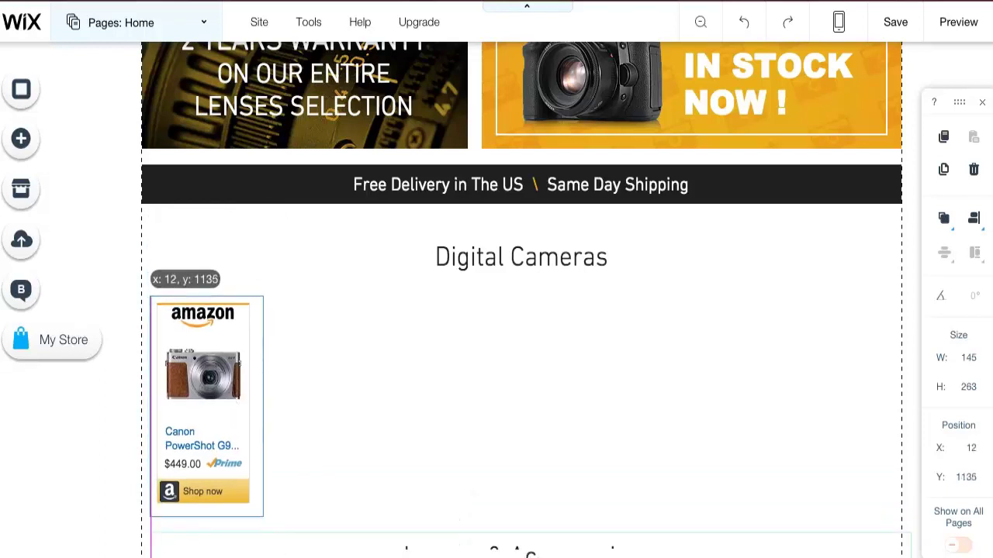
# Fine-tune the Amazon camera embed's position under the Digital Cameras heading to X 12, Y 1128.
pyautogui.press('Right')
pyautogui.press('Right')
pyautogui.press('Right')
pyautogui.press('Right')
pyautogui.press('Right')
pyautogui.press('Right')
pyautogui.press('Right')
pyautogui.press('Right')
pyautogui.press('Right')
pyautogui.press('Left')
pyautogui.press('Left')
pyautogui.press('Left')
pyautogui.press('Left')
pyautogui.press('Left')
pyautogui.press('Left')
pyautogui.press('Left')
pyautogui.press('Left')
pyautogui.press('Left')
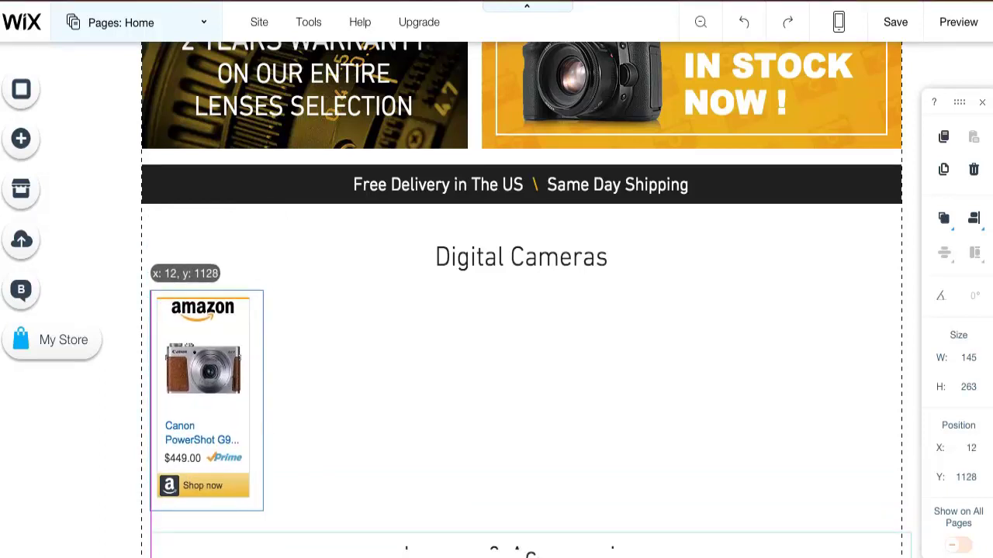
pyautogui.click(332, 366)
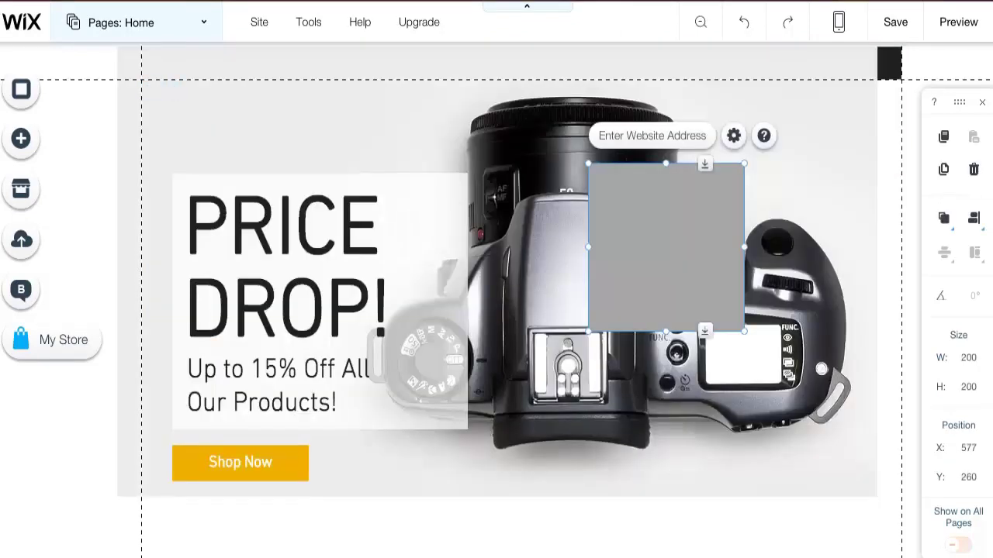
# Duplicate the blank HTML embed over the Price Drop banner and move the copy down to about X 516, Y 649.
pyautogui.scroll(-1, 498, 278)
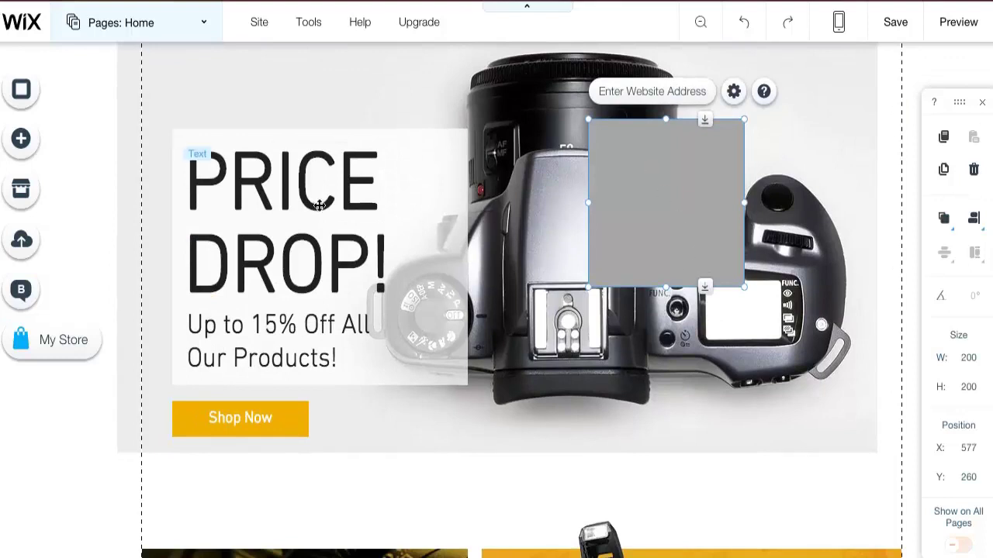
pyautogui.rightClick(688, 201)
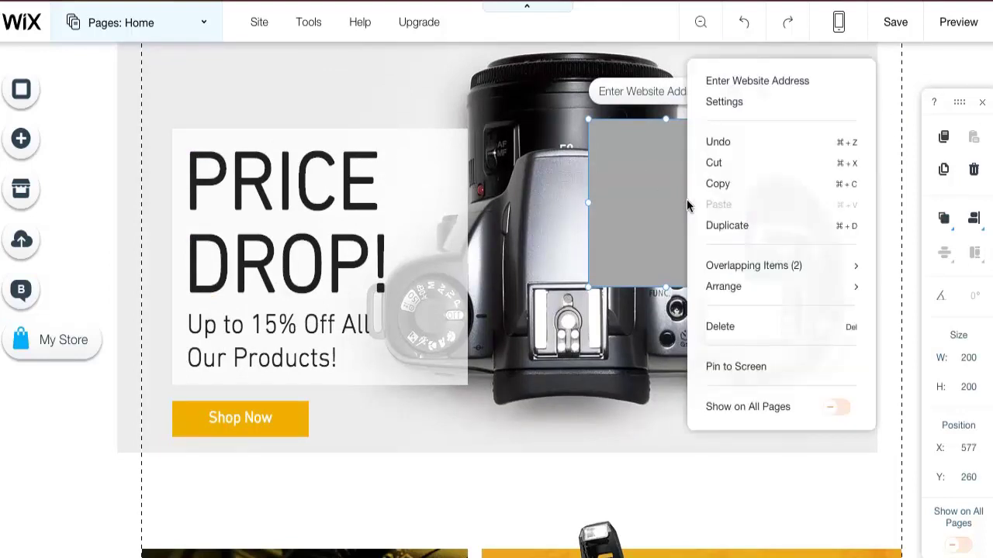
pyautogui.click(725, 226)
pyautogui.moveTo(722, 224); pyautogui.dragTo(606, 522)
pyautogui.scroll(-3, 605, 522)
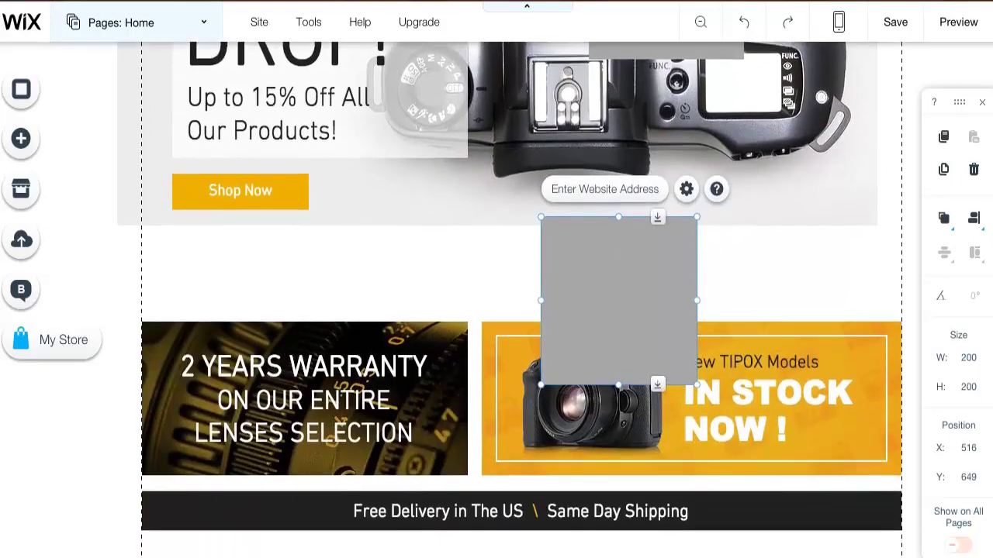
# Move both blank HTML embeds down side by side over the Free Delivery strip, at about X 277, Y 931 and X 477, Y 911.
pyautogui.click(714, 62)
pyautogui.moveTo(714, 62); pyautogui.dragTo(485, 500)
pyautogui.moveTo(613, 371); pyautogui.dragTo(587, 528)
pyautogui.moveTo(472, 455); pyautogui.dragTo(480, 548)
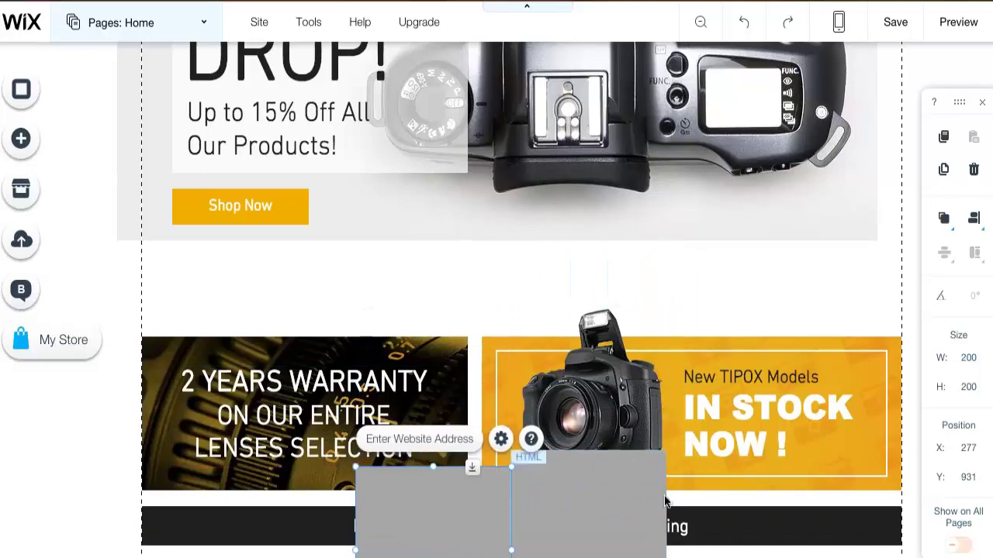
pyautogui.click(617, 517)
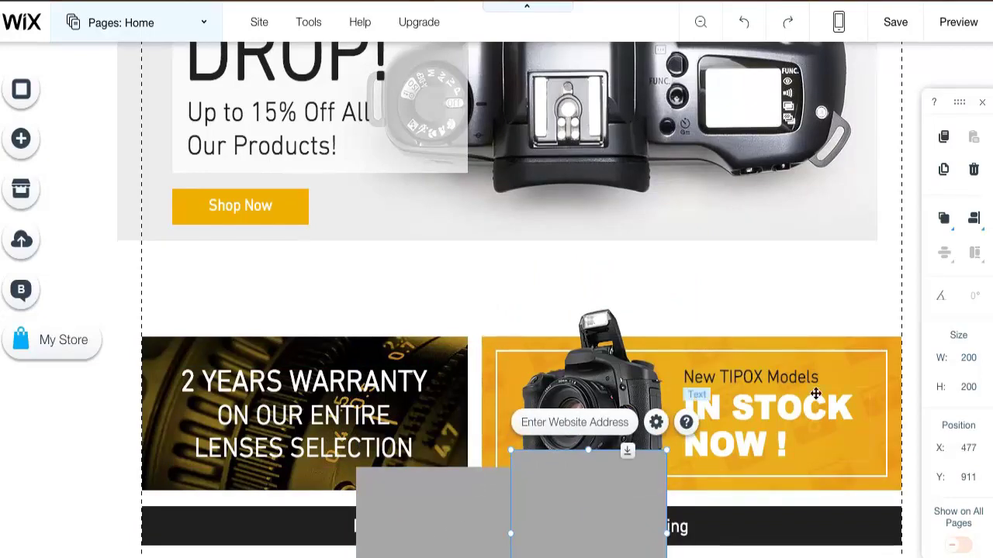
# Duplicate the Amazon camera embed and place the copy beside the original at about X 171, Y 1128.
pyautogui.scroll(-1, 618, 517)
pyautogui.scroll(-5, 510, 300)
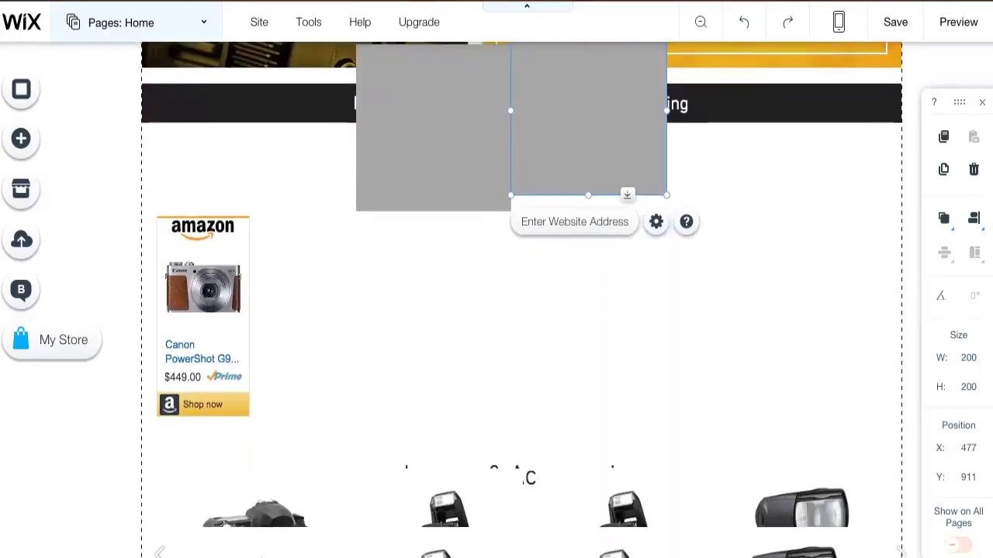
pyautogui.click(233, 279)
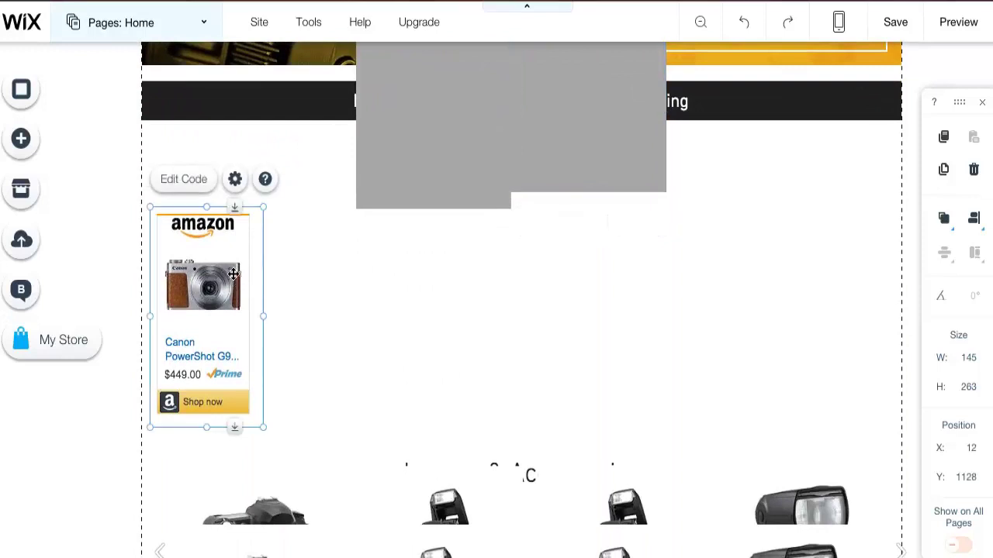
pyautogui.rightClick(232, 268)
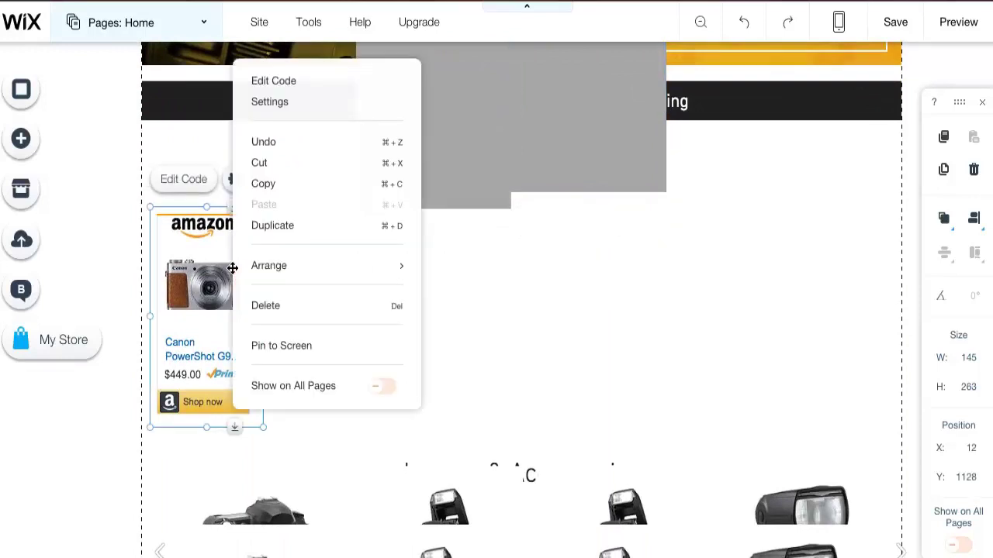
pyautogui.click(294, 233)
pyautogui.moveTo(223, 276); pyautogui.dragTo(370, 277)
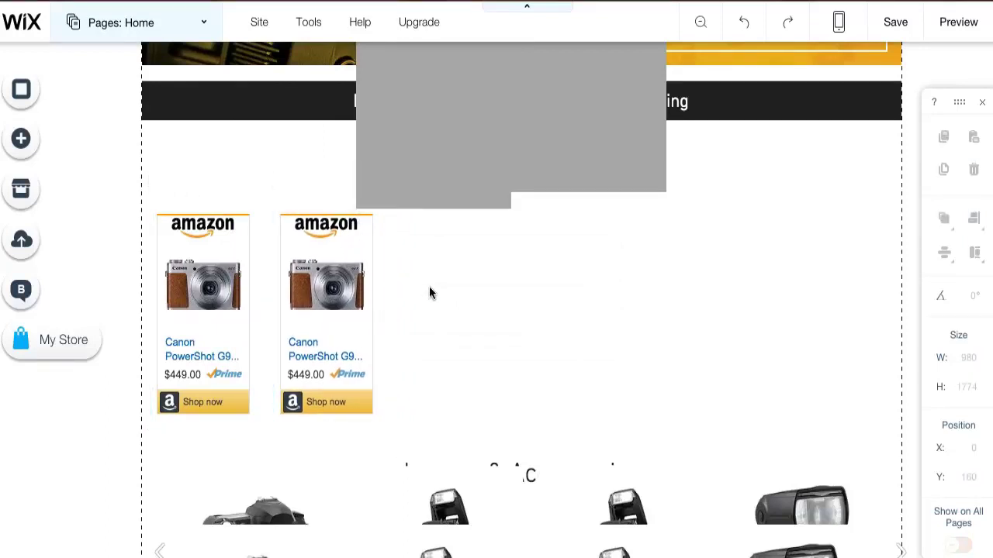
# Duplicate the second Amazon embed and place the copy third in the row at about X 332, Y 1128.
pyautogui.click(328, 311)
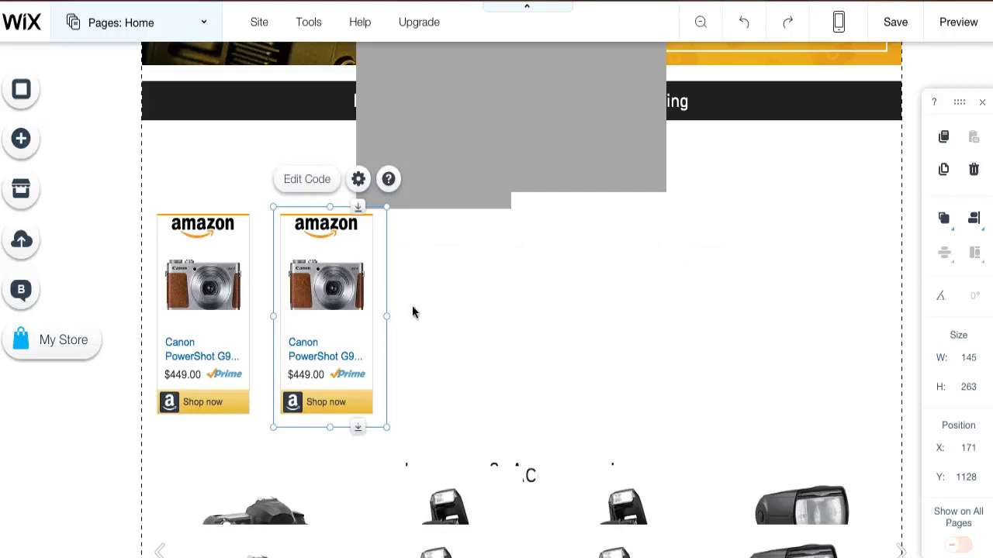
pyautogui.rightClick(357, 329)
pyautogui.moveTo(413, 275)
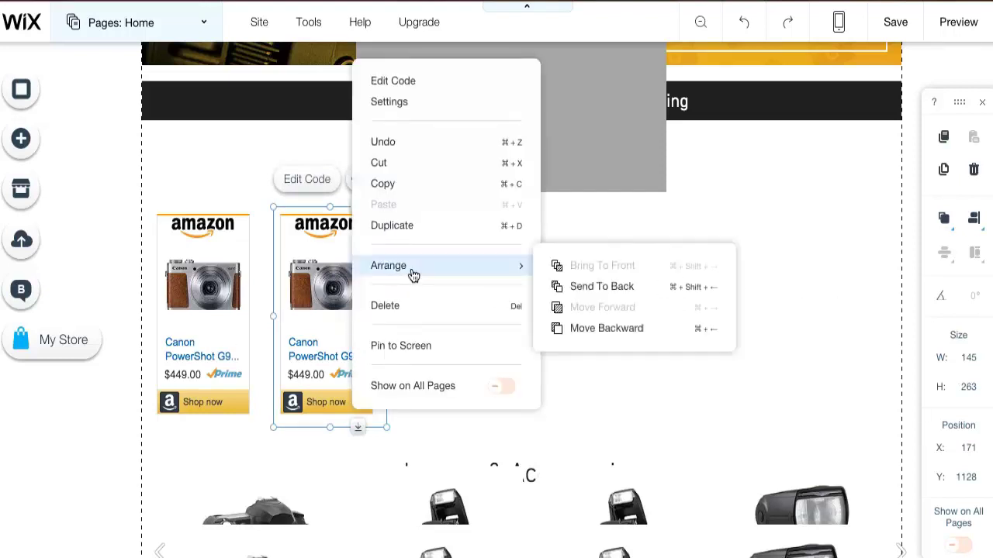
pyautogui.click(412, 226)
pyautogui.moveTo(343, 271); pyautogui.dragTo(387, 276)
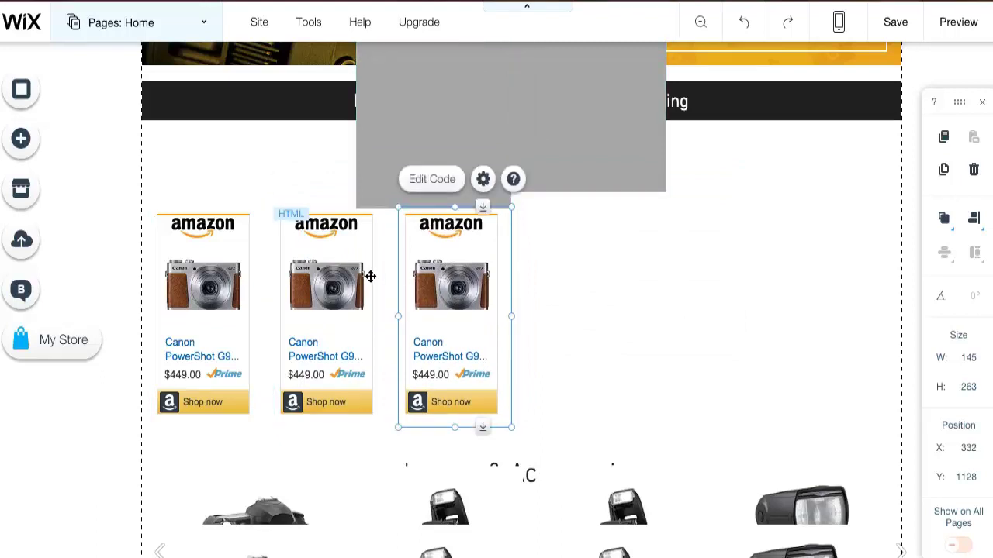
pyautogui.moveTo(532, 320); pyautogui.dragTo(201, 368)
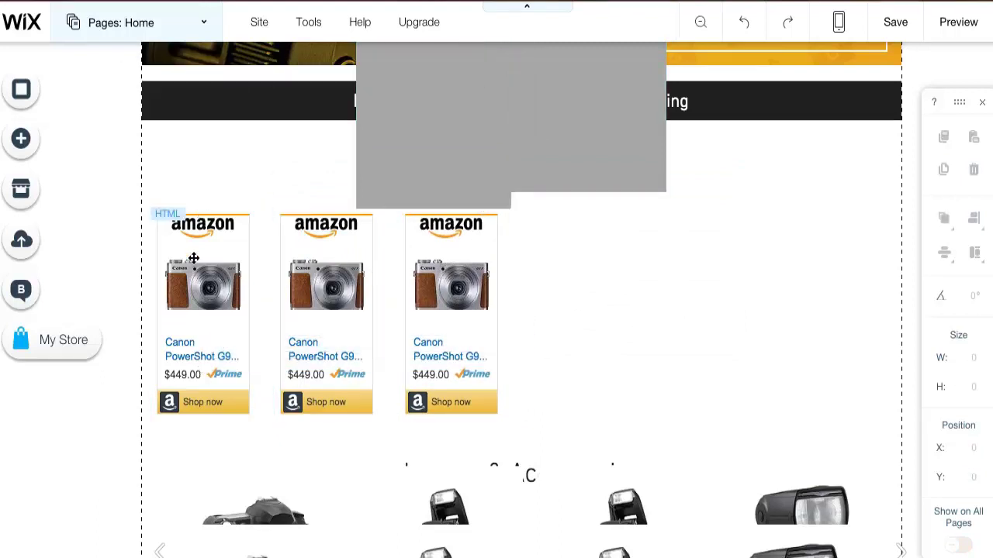
# Duplicate the third Amazon embed and place the copy fourth in the row at about X 498, Y 1131.
pyautogui.click(452, 324)
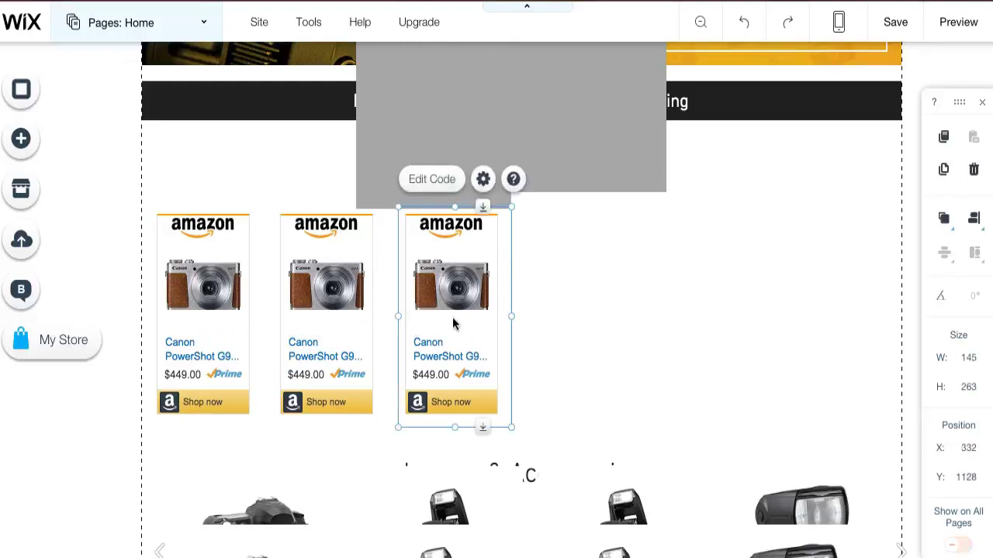
pyautogui.rightClick(453, 324)
pyautogui.click(512, 228)
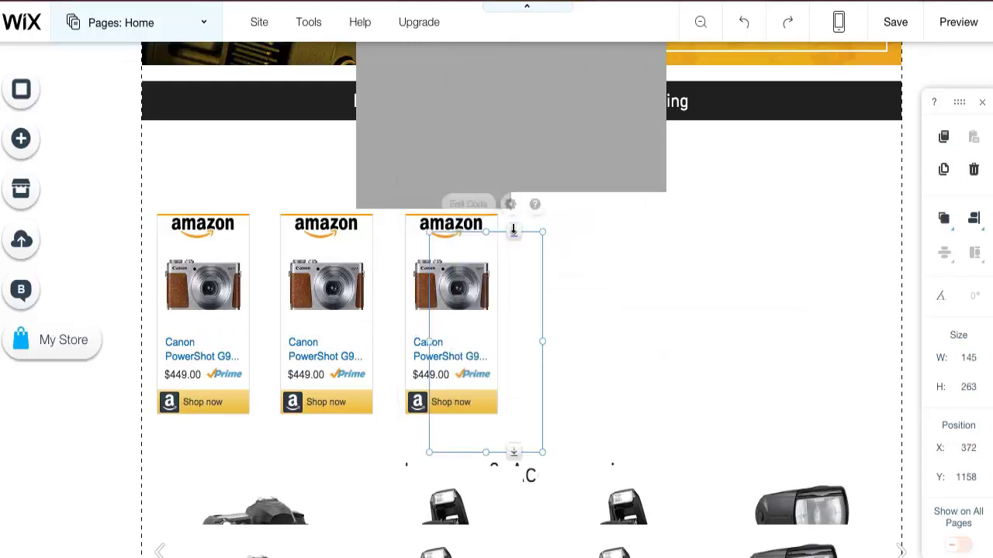
pyautogui.moveTo(513, 229); pyautogui.dragTo(610, 206)
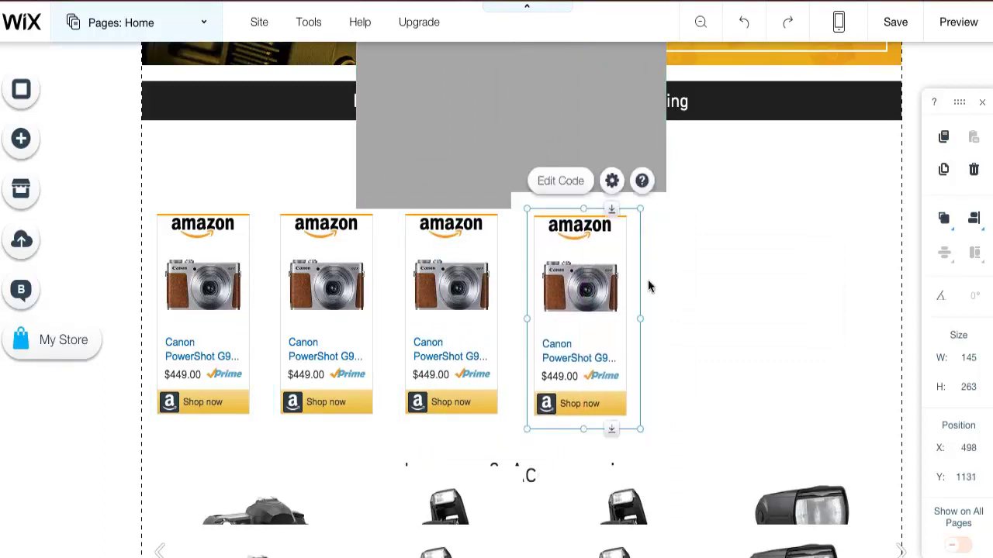
# Duplicate the fourth Amazon embed and place the copy fifth in the row at about X 671, Y 1128.
pyautogui.rightClick(599, 287)
pyautogui.click(647, 229)
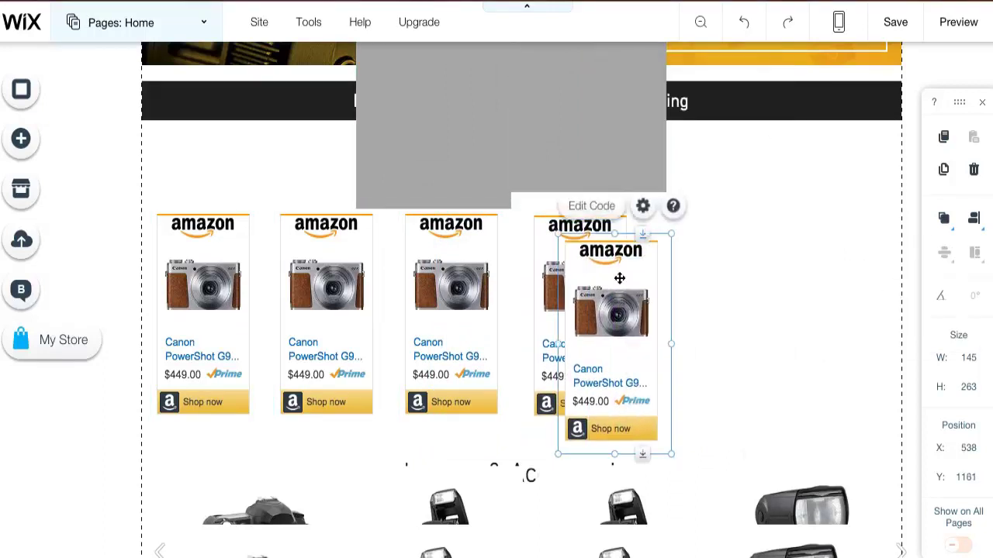
pyautogui.moveTo(621, 279); pyautogui.dragTo(694, 268)
# Duplicate the fifth Amazon embed and place the copy at the end of the row, at about X 828, Y 1136.
pyautogui.rightClick(695, 270)
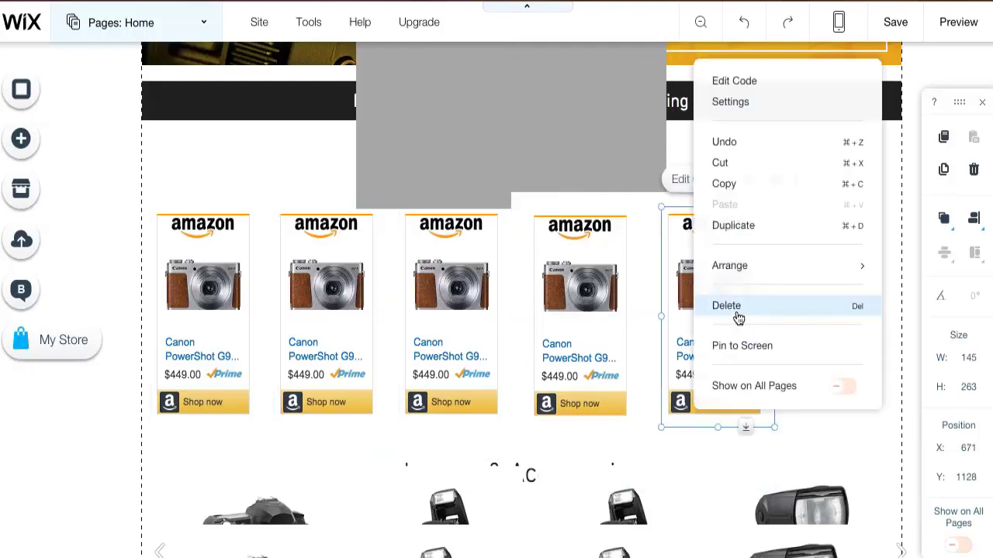
pyautogui.click(742, 225)
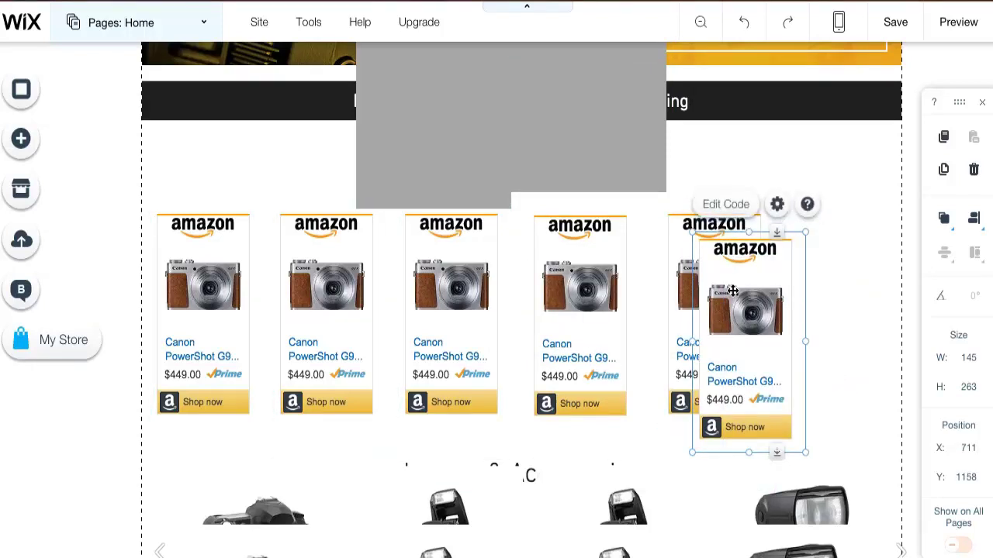
pyautogui.moveTo(742, 231); pyautogui.dragTo(838, 210)
pyautogui.moveTo(828, 269); pyautogui.dragTo(823, 273)
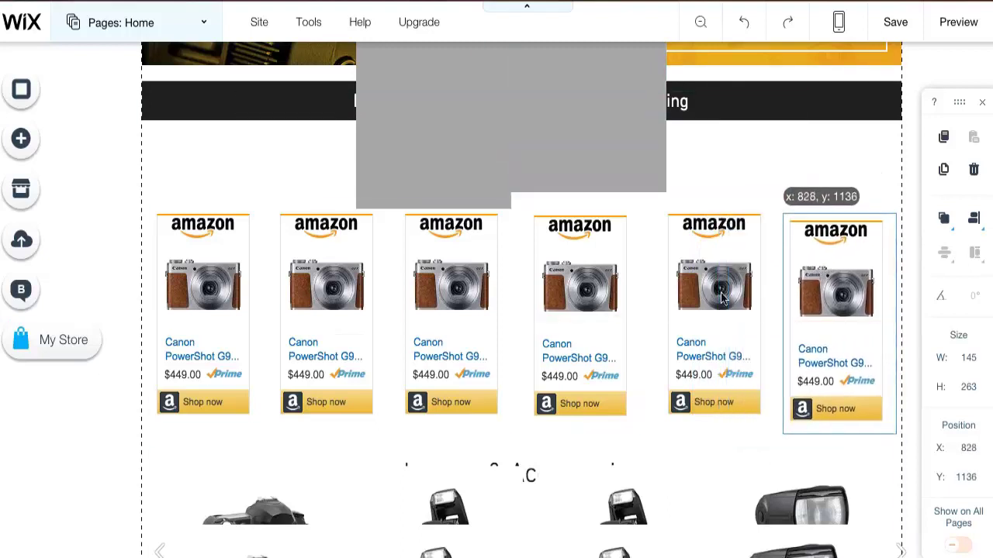
# Align the fifth and fourth Amazon embeds with the sixth at Y 1136, at about X 658 and X 499.
pyautogui.moveTo(704, 298)
pyautogui.mouseDown()
pyautogui.moveTo(705, 312)
pyautogui.moveTo(697, 299)
pyautogui.mouseUp()
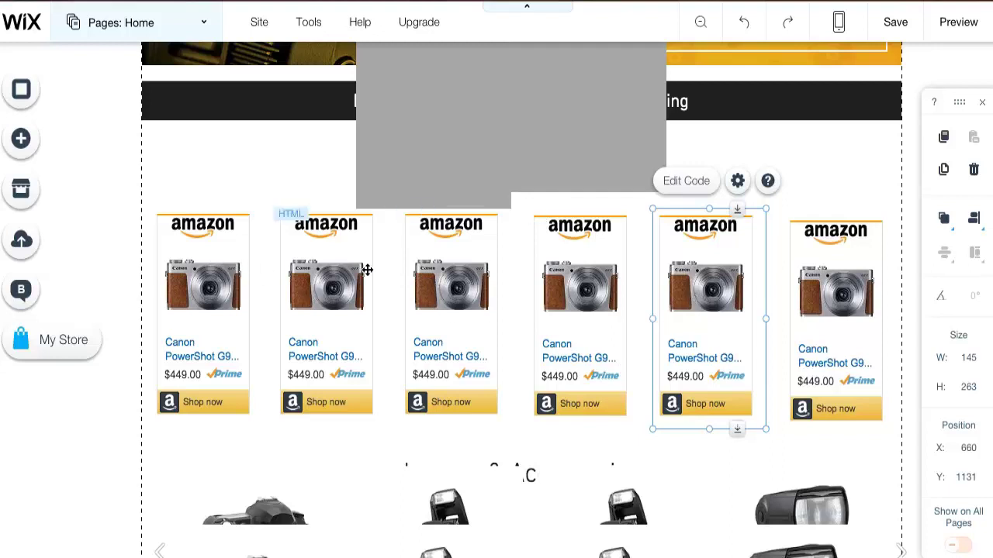
pyautogui.moveTo(698, 288); pyautogui.dragTo(748, 328)
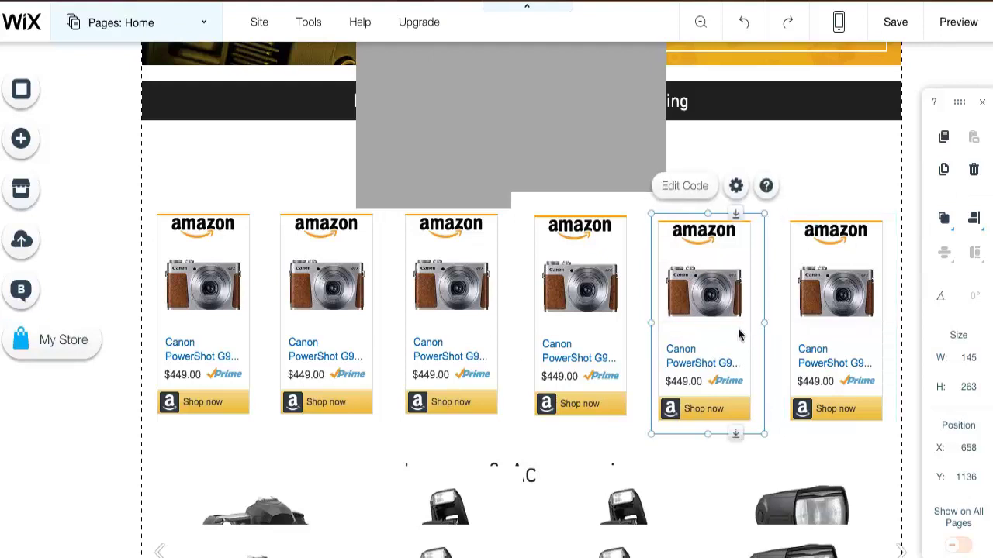
pyautogui.moveTo(587, 306); pyautogui.dragTo(589, 308)
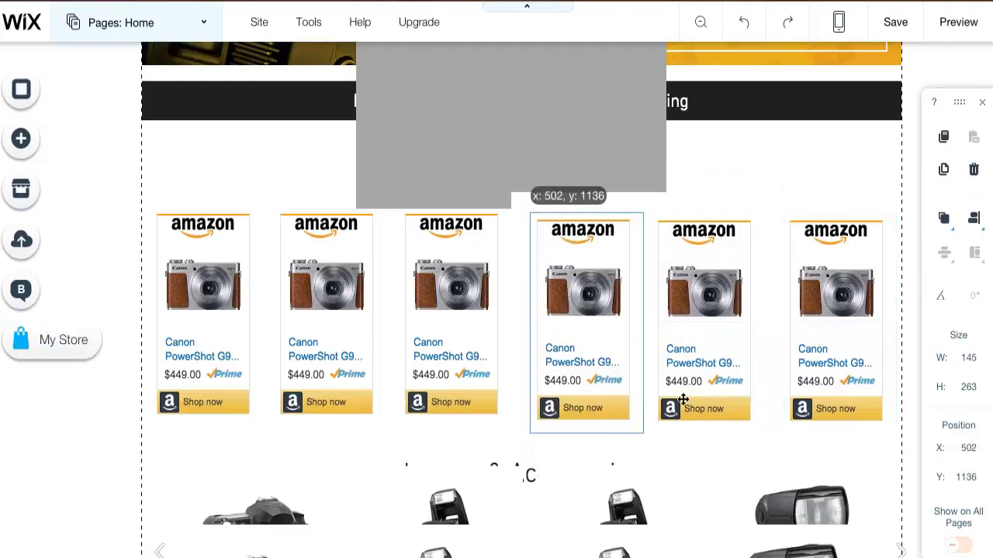
pyautogui.moveTo(682, 400); pyautogui.dragTo(597, 364)
pyautogui.moveTo(620, 312); pyautogui.dragTo(609, 326)
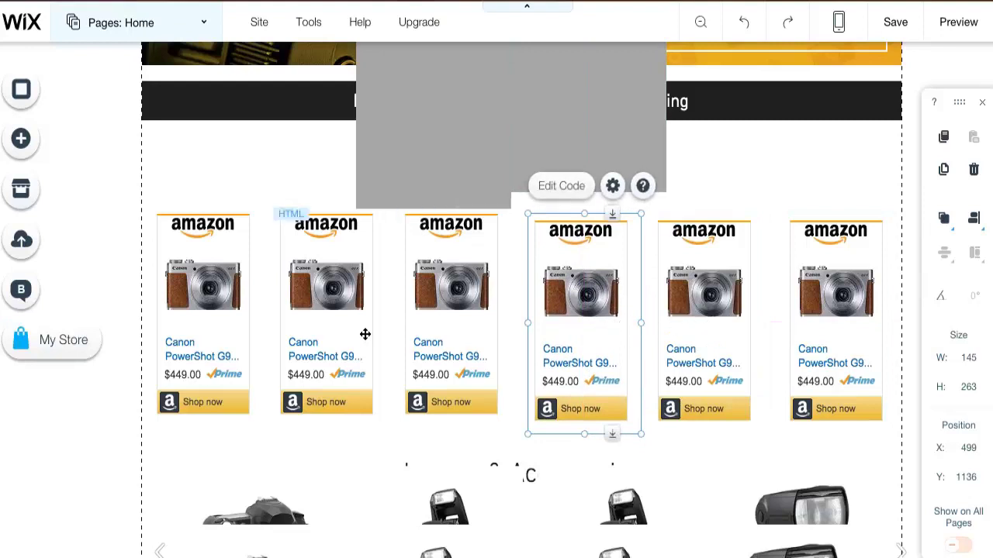
# Align the third and second Amazon embeds with the row at Y 1136, with the third at about X 326.
pyautogui.moveTo(465, 305)
pyautogui.mouseDown()
pyautogui.moveTo(469, 317)
pyautogui.moveTo(494, 310)
pyautogui.moveTo(449, 313)
pyautogui.mouseUp()
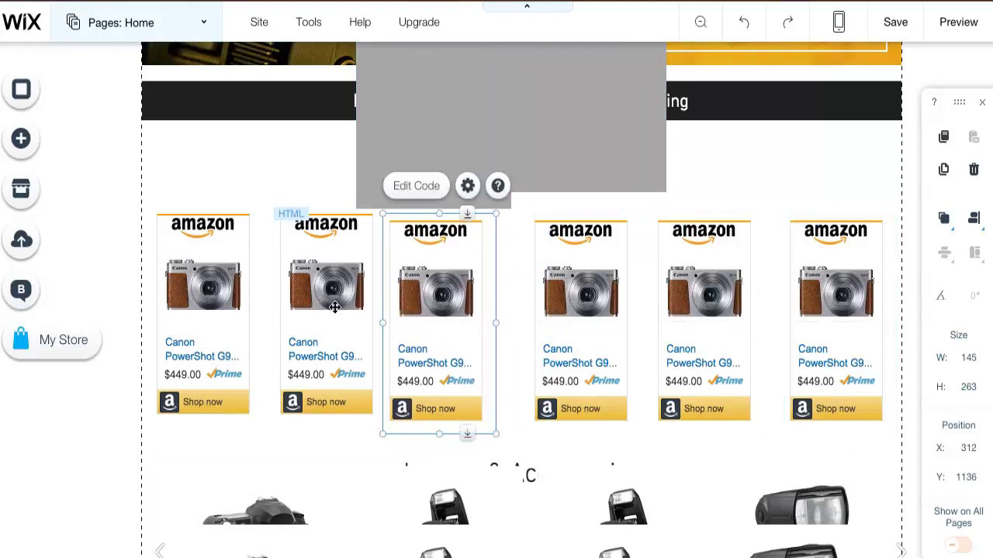
pyautogui.moveTo(334, 307)
pyautogui.mouseDown()
pyautogui.moveTo(304, 307)
pyautogui.moveTo(344, 319)
pyautogui.moveTo(328, 317)
pyautogui.mouseUp()
pyautogui.moveTo(439, 310); pyautogui.dragTo(443, 310)
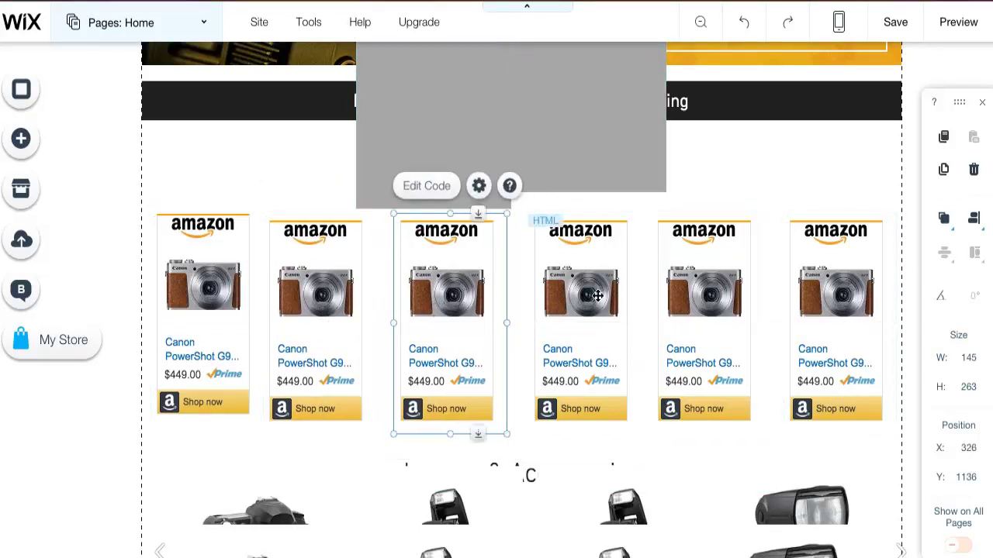
# Bring the first Amazon embed into line and space all six evenly across the row, with the fifth at about X 664, Y 1136.
pyautogui.moveTo(234, 296); pyautogui.dragTo(220, 304)
pyautogui.moveTo(315, 304); pyautogui.dragTo(325, 302)
pyautogui.moveTo(423, 311); pyautogui.dragTo(536, 307)
pyautogui.click(536, 305)
pyautogui.moveTo(683, 288)
pyautogui.mouseDown()
pyautogui.moveTo(692, 288)
pyautogui.moveTo(680, 288)
pyautogui.mouseUp()
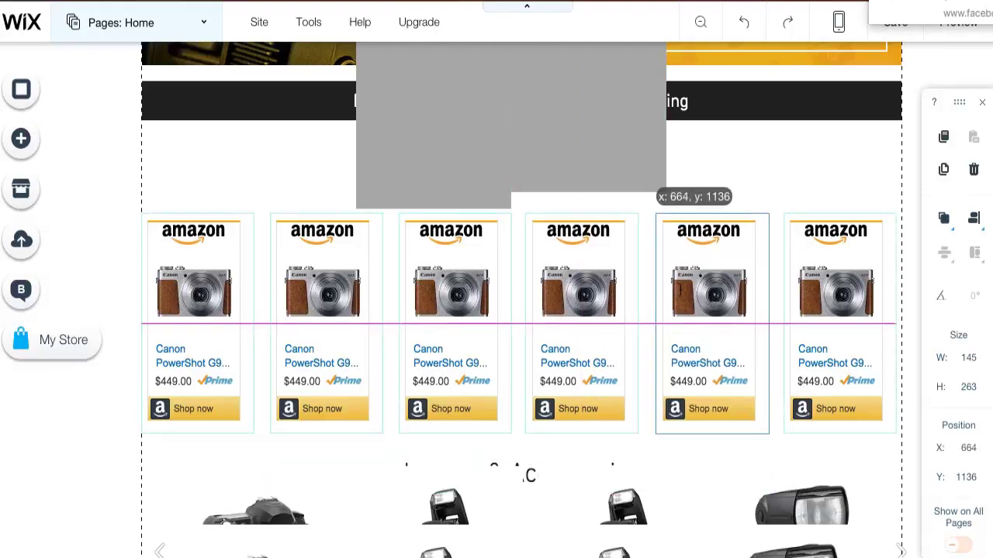
pyautogui.click(778, 157)
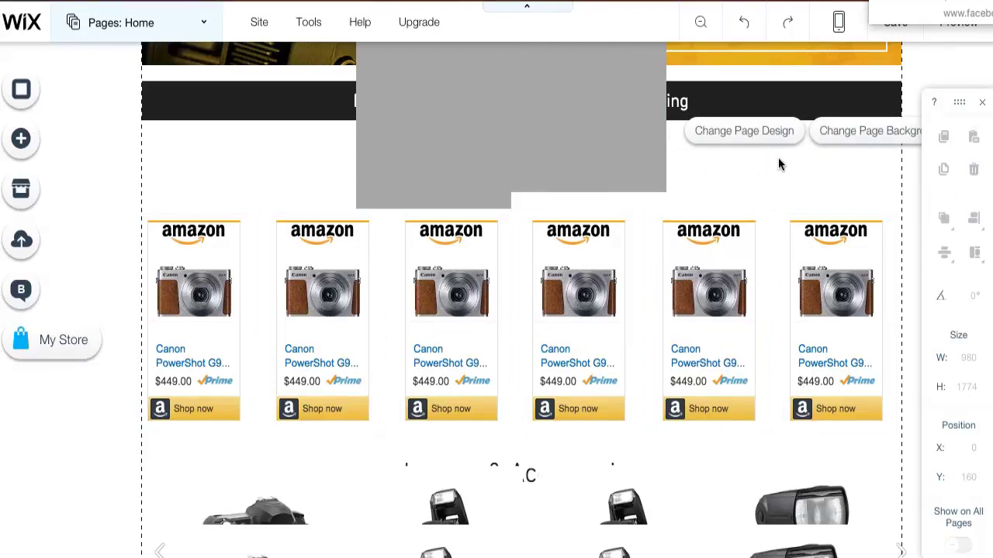
# Move the two blank HTML embeds off the Digital Cameras heading, with the second at about X 47, Y 903.
pyautogui.click(506, 158)
pyautogui.moveTo(367, 133); pyautogui.dragTo(168, 120)
pyautogui.moveTo(528, 128); pyautogui.dragTo(226, 122)
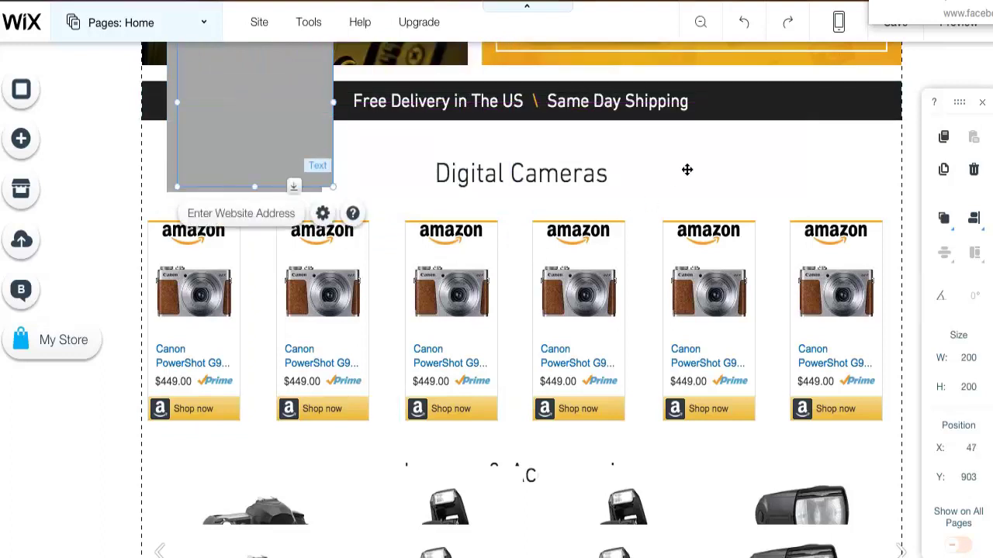
# Replace the sixth Amazon embed's code with the copied GoPro HERO4 Silver link HTML and update it.
pyautogui.click(864, 314)
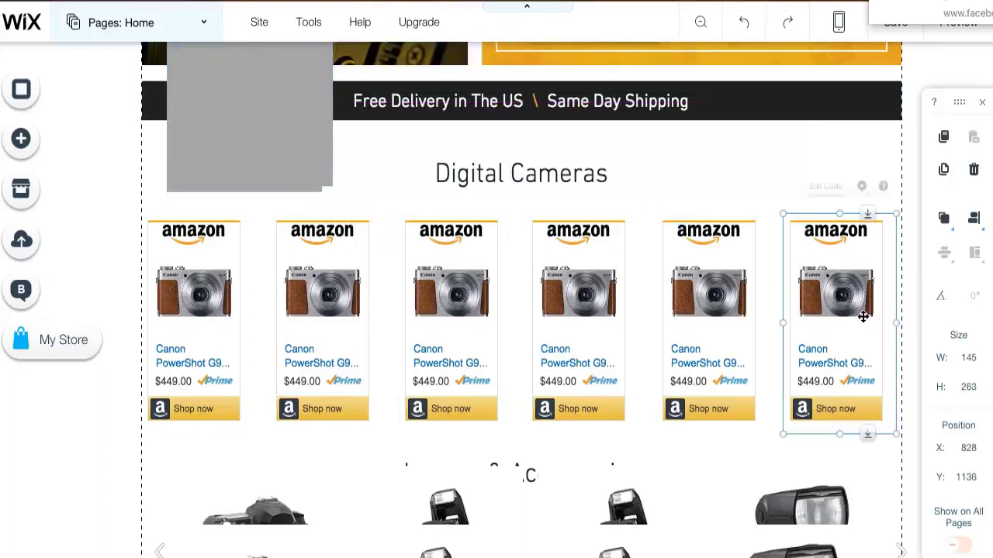
pyautogui.click(868, 186)
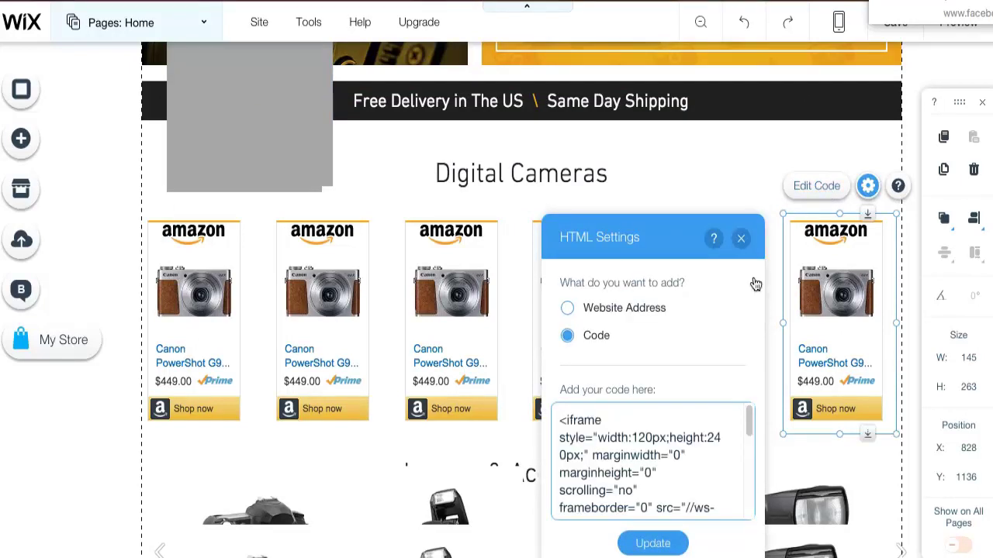
pyautogui.moveTo(749, 421); pyautogui.dragTo(764, 526)
pyautogui.scroll(10, 731, 503)
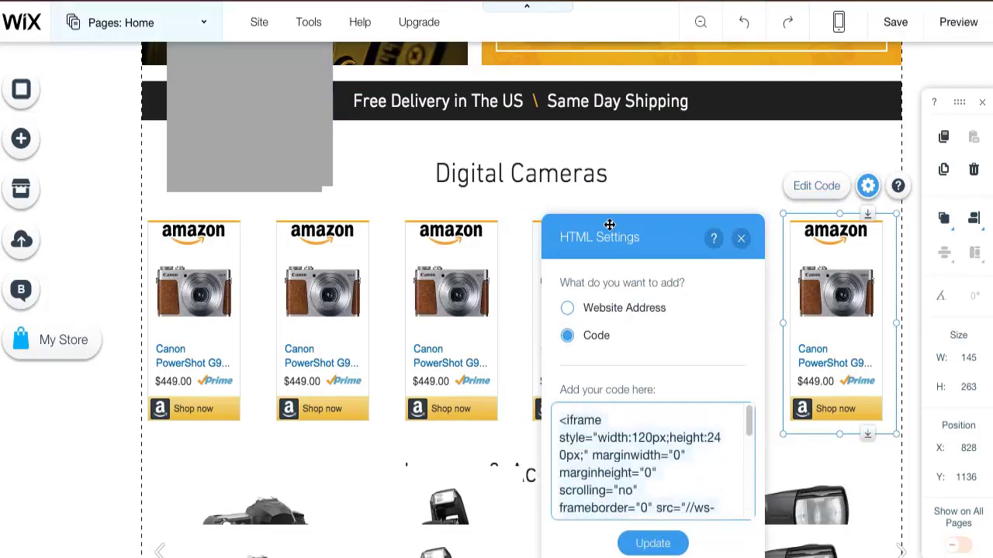
pyautogui.hotkey('ctrl', 'a')
pyautogui.press('BackSpace')
pyautogui.rightClick(628, 431)
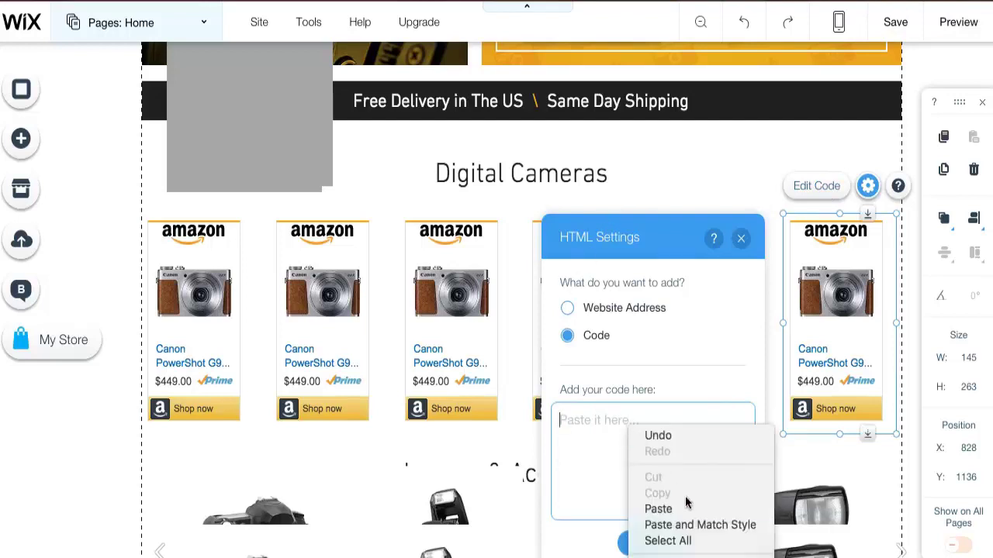
pyautogui.click(658, 509)
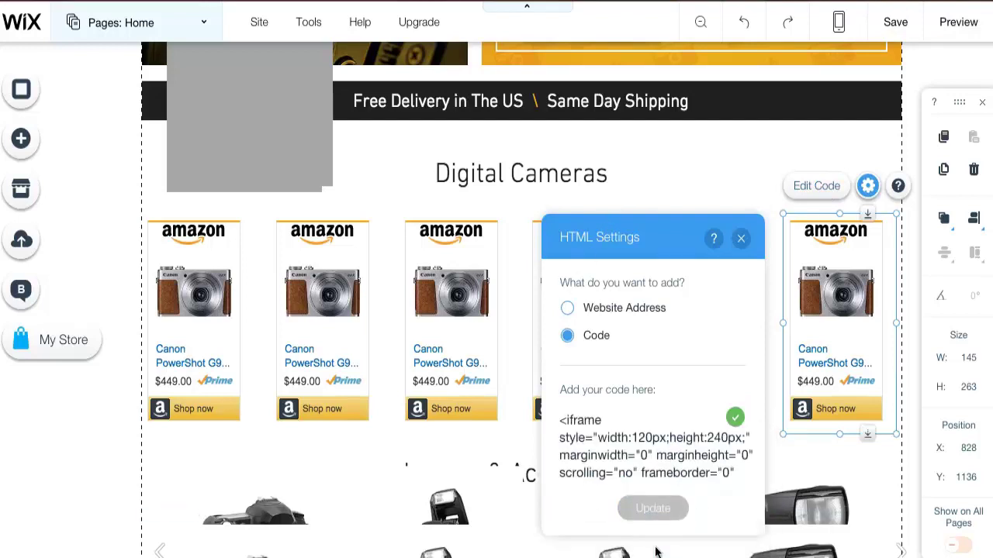
pyautogui.click(741, 238)
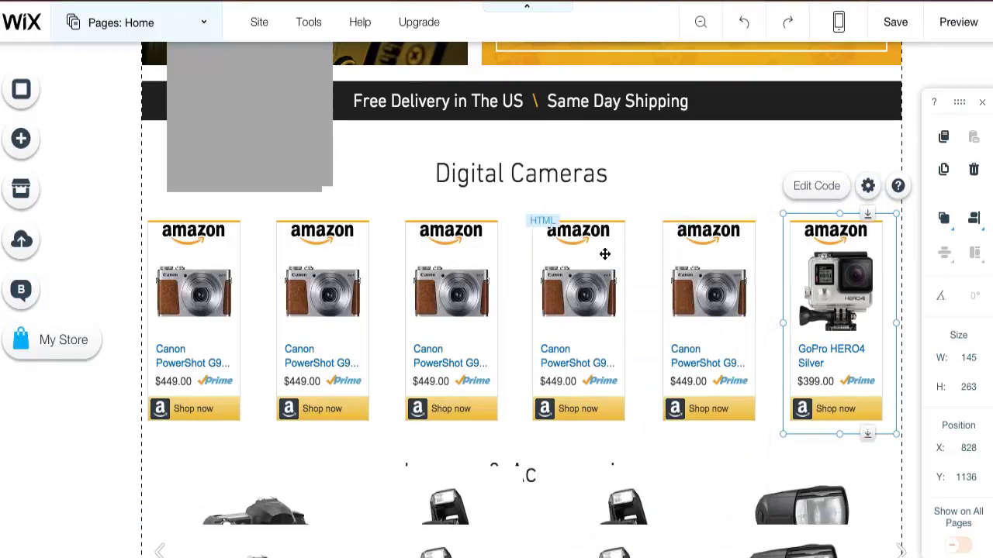
# Switch to Amazon, search Camera & Photo for "gopro accessories kit" and open the Sametop 11 in 1 Accessories Kit.
pyautogui.click(214, 269)
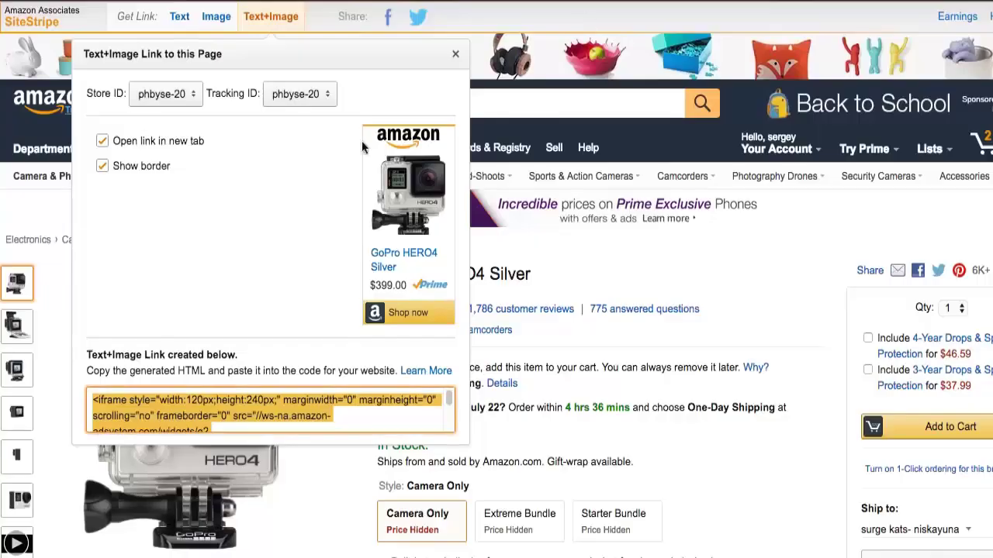
pyautogui.click(499, 104)
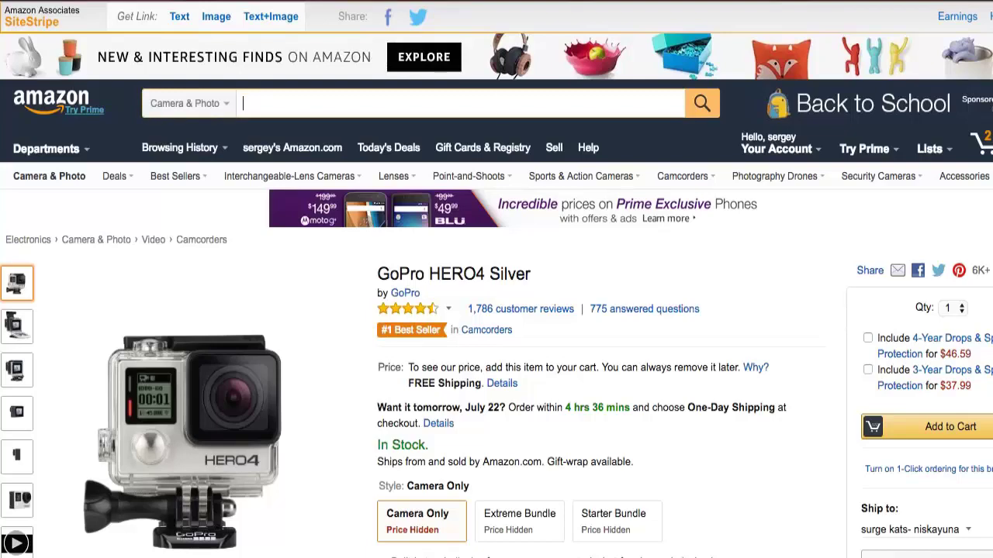
pyautogui.write('go pro acc')
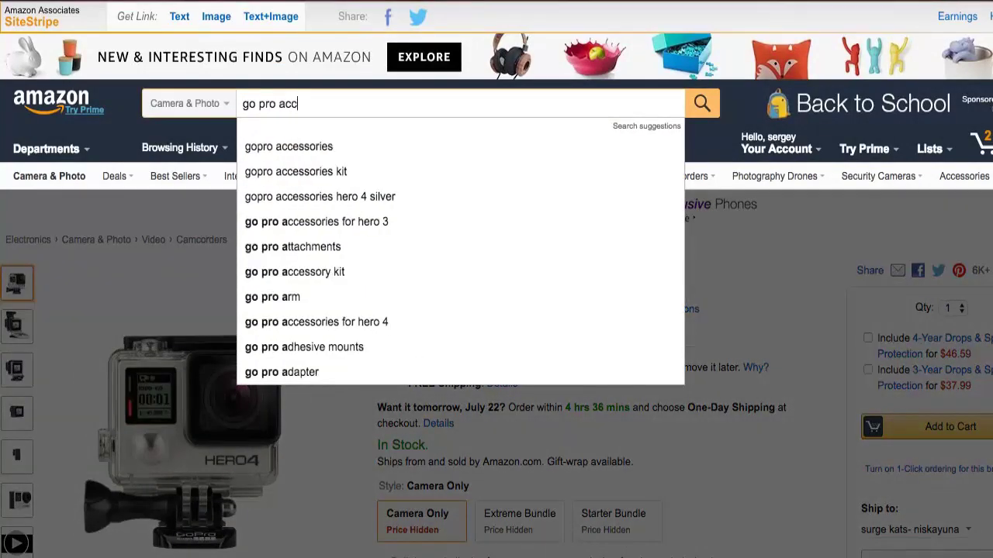
pyautogui.click(322, 175)
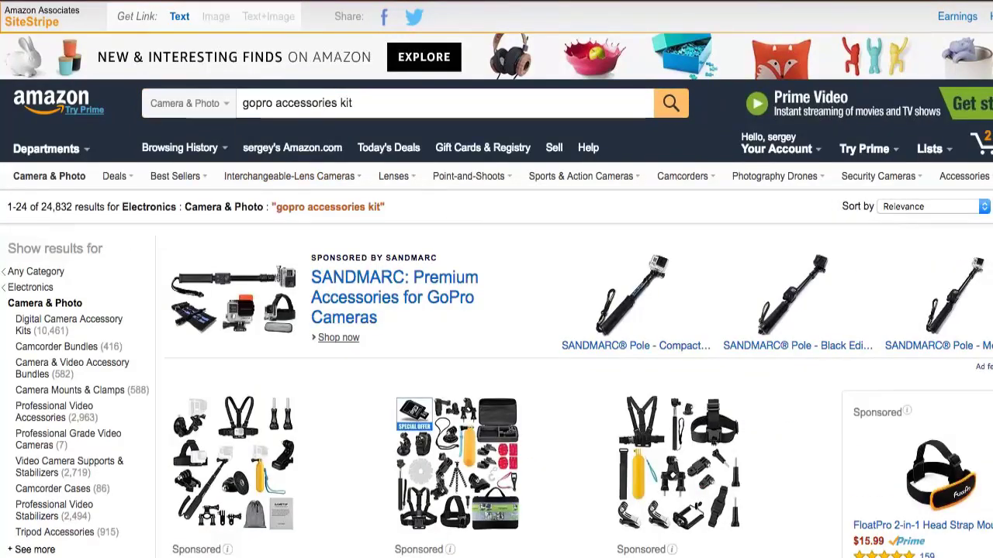
pyautogui.scroll(-4, 497, 279)
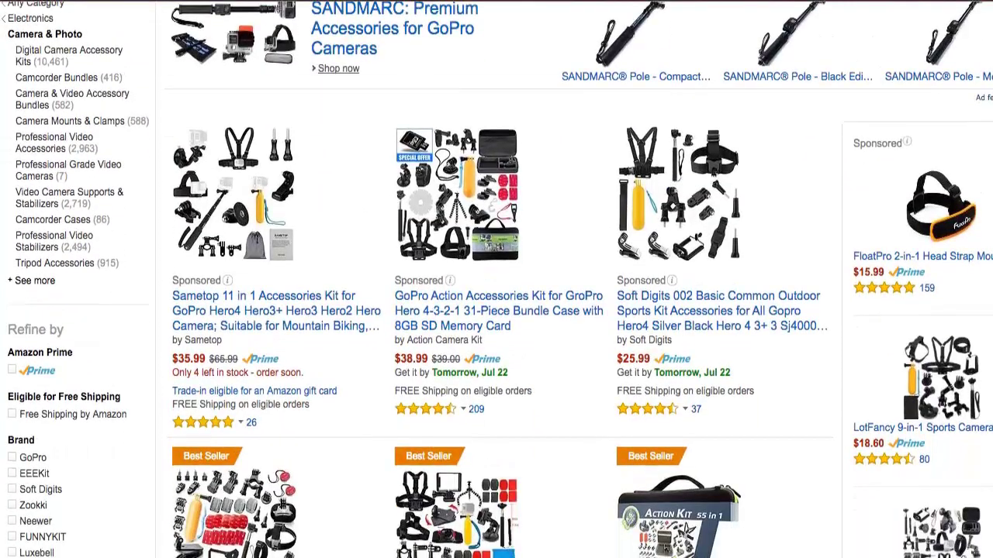
pyautogui.scroll(-1, 497, 279)
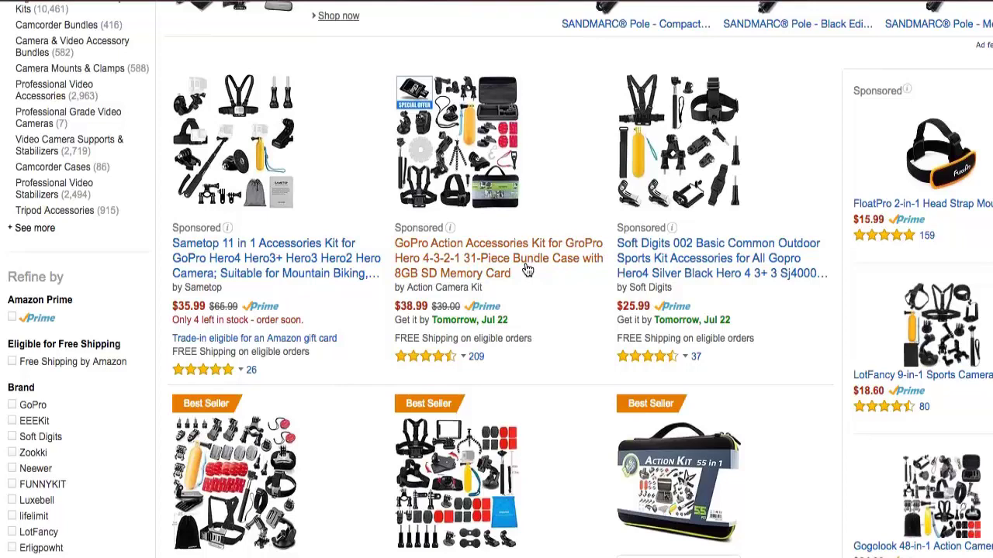
pyautogui.click(316, 263)
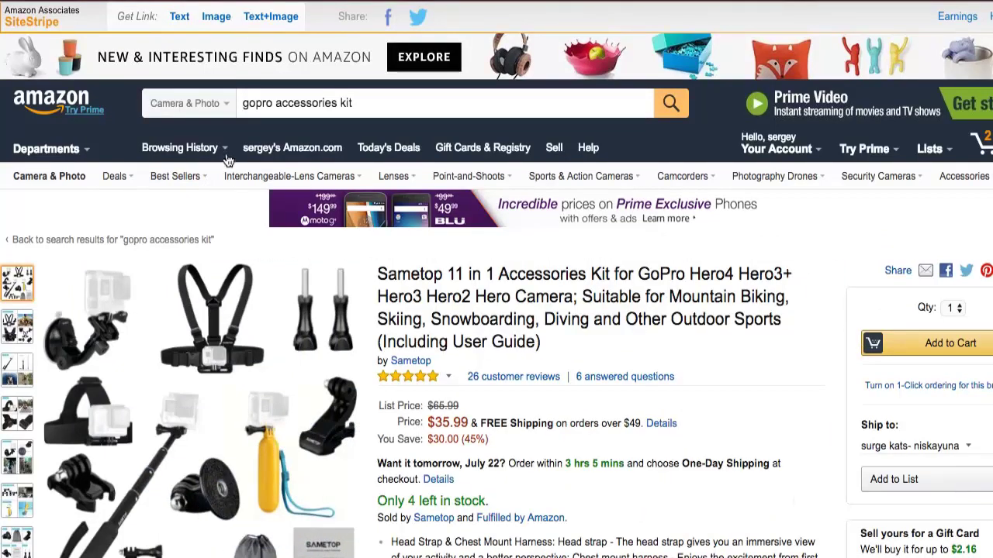
# Generate the Text+Image affiliate link for the Sametop accessories kit and copy its HTML.
pyautogui.click(264, 19)
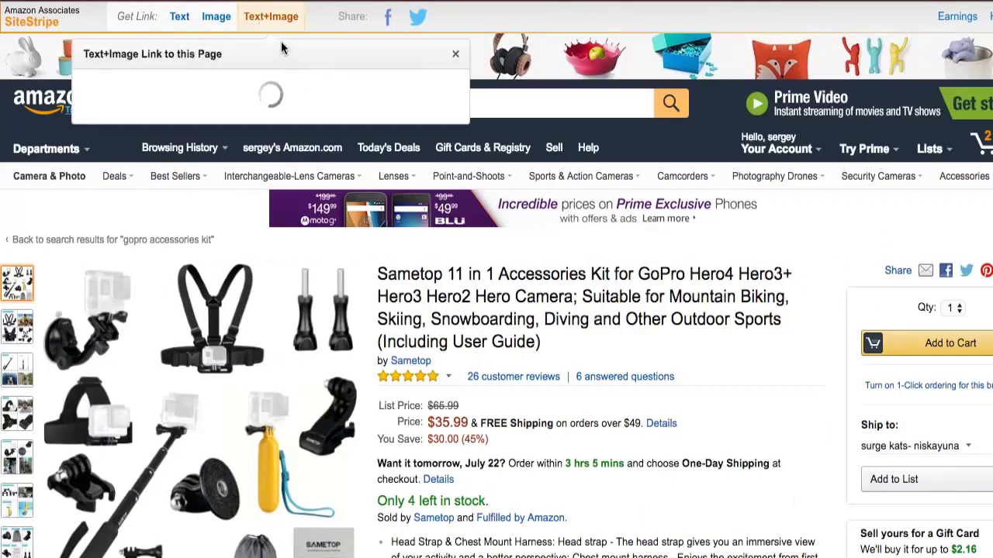
pyautogui.rightClick(251, 398)
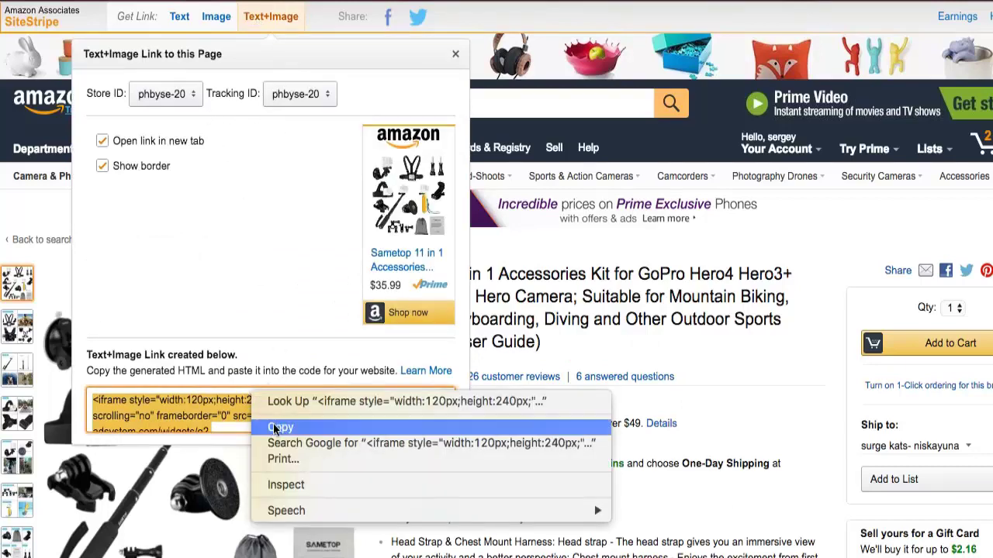
pyautogui.click(278, 427)
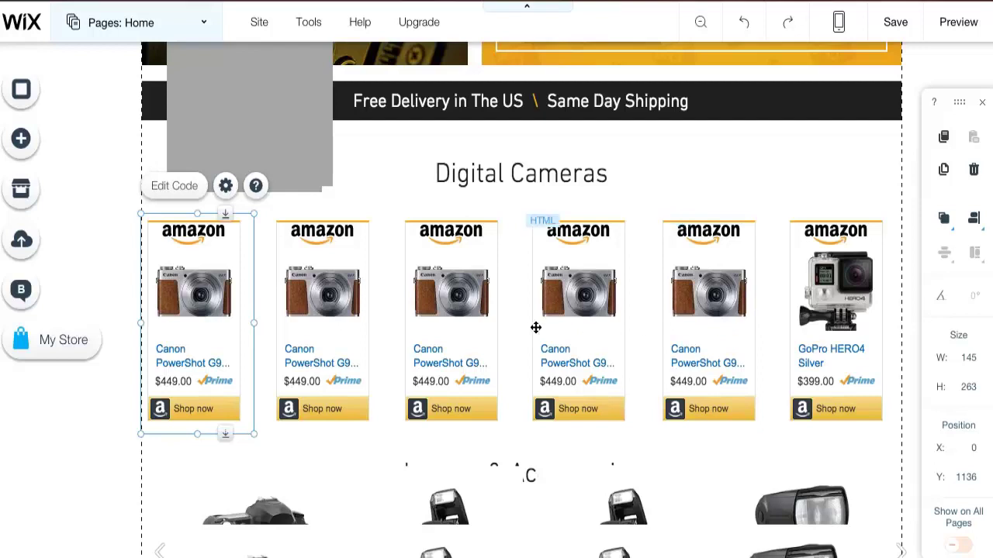
# Back in the Wix editor, replace the fifth Amazon embed's code with the copied Sametop kit HTML and update it.
pyautogui.click(711, 300)
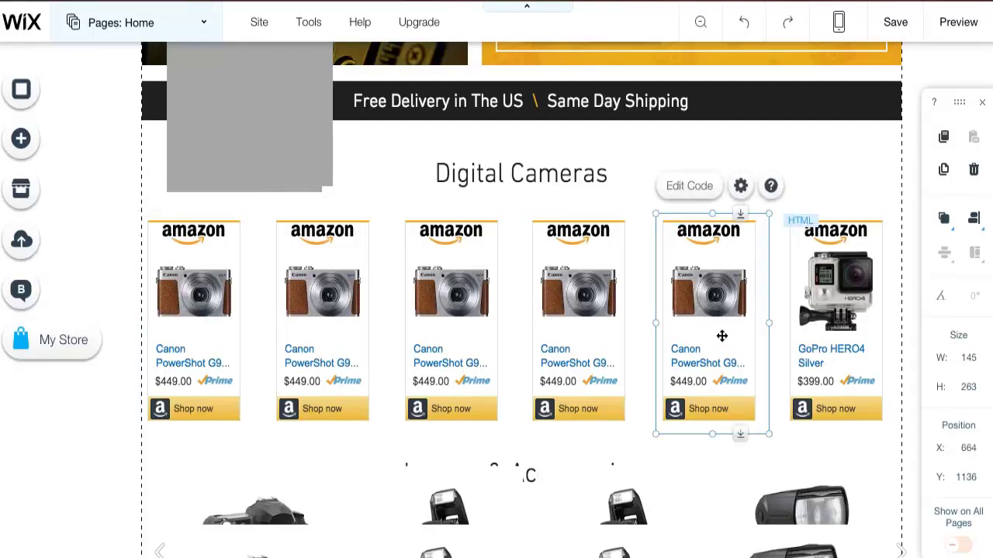
pyautogui.click(690, 189)
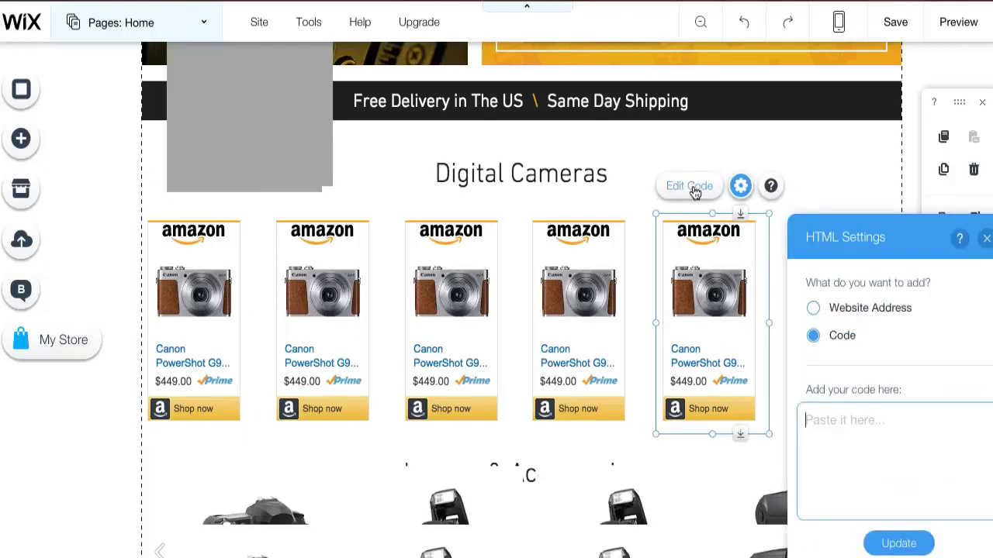
pyautogui.rightClick(862, 423)
pyautogui.click(842, 420)
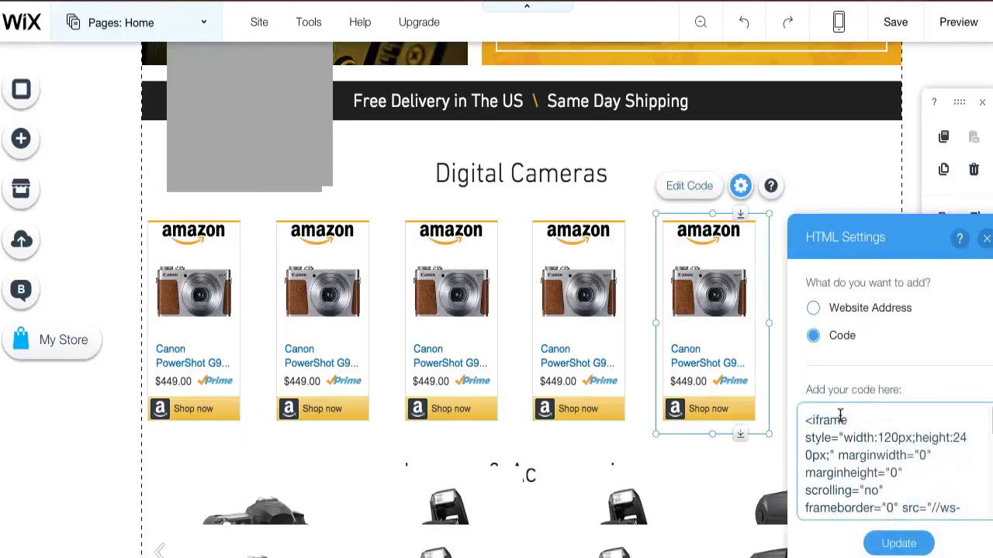
pyautogui.moveTo(990, 437); pyautogui.dragTo(991, 500)
pyautogui.hotkey('ctrl', 'a')
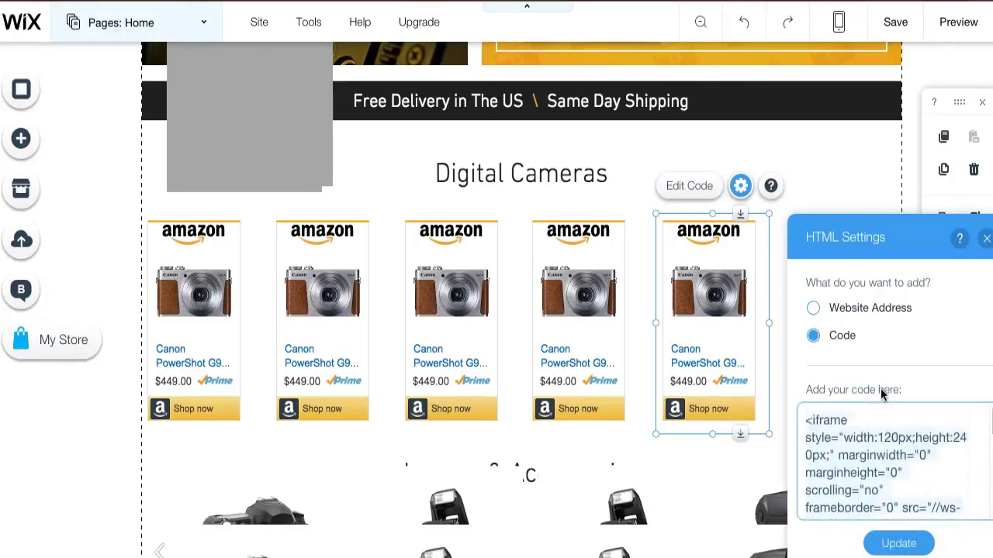
pyautogui.press('BackSpace')
pyautogui.rightClick(874, 420)
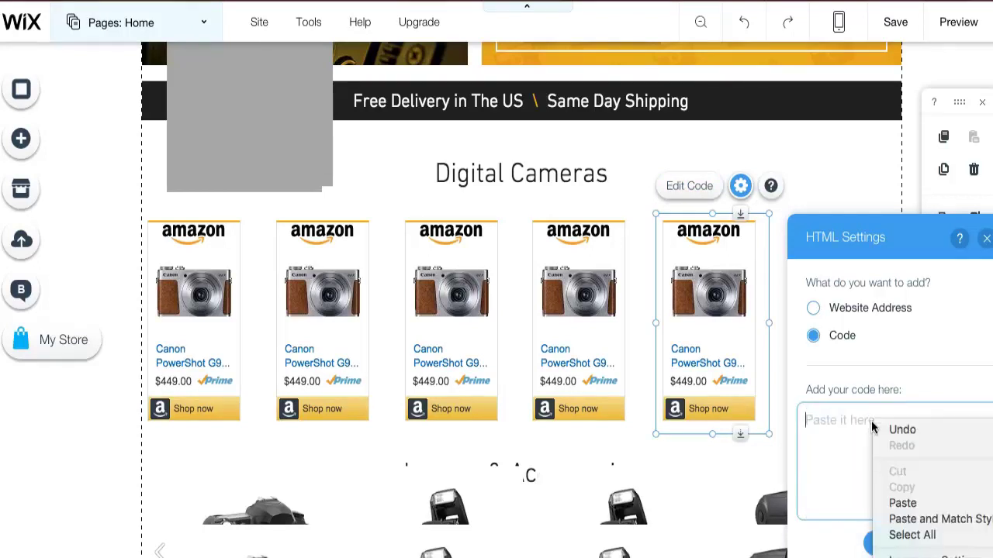
pyautogui.click(902, 504)
pyautogui.click(899, 543)
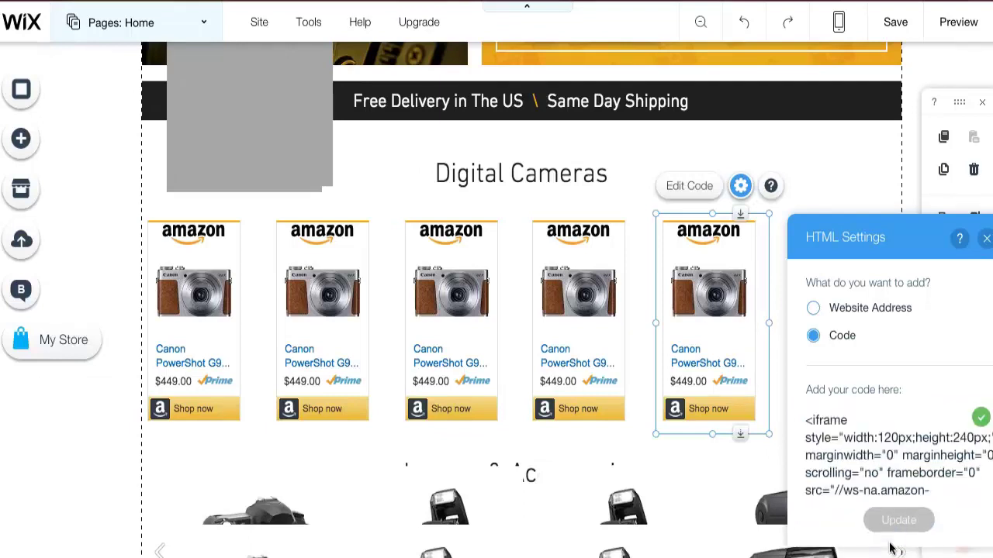
pyautogui.click(983, 238)
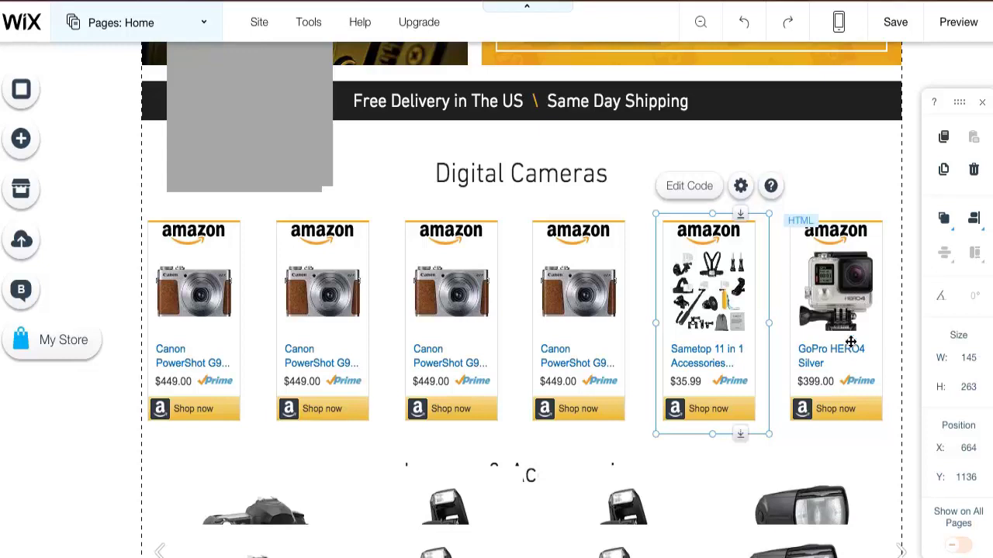
# Swap the last two embeds at Y 1136, placing the Sametop kit at about X 816 and the GoPro at about X 658.
pyautogui.moveTo(669, 326); pyautogui.dragTo(689, 328)
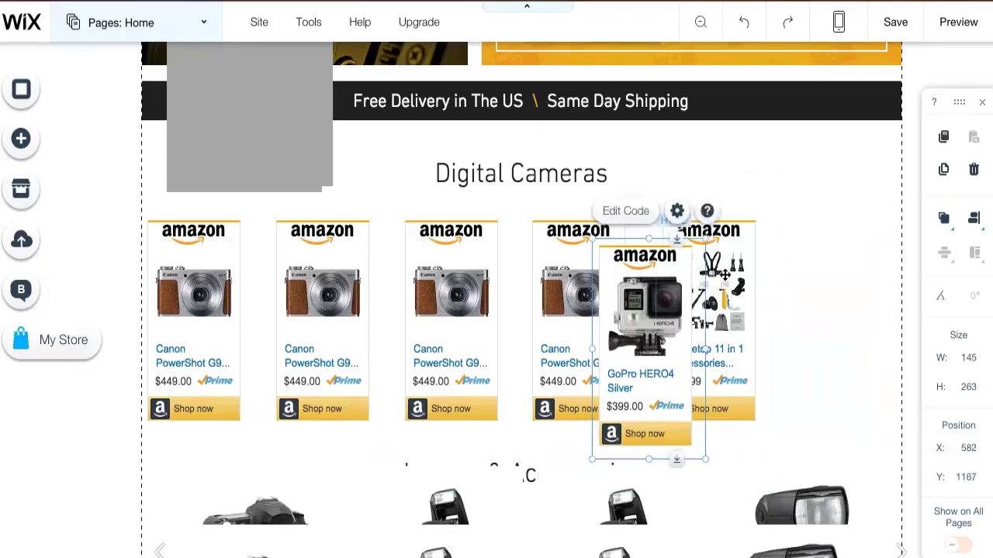
pyautogui.moveTo(833, 275); pyautogui.dragTo(838, 276)
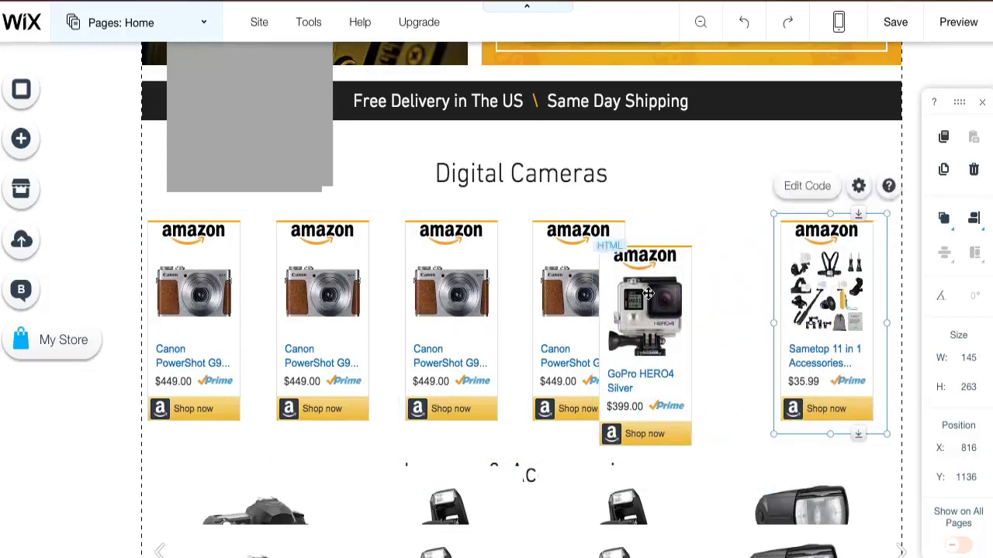
pyautogui.click(649, 293)
pyautogui.moveTo(721, 275); pyautogui.dragTo(781, 251)
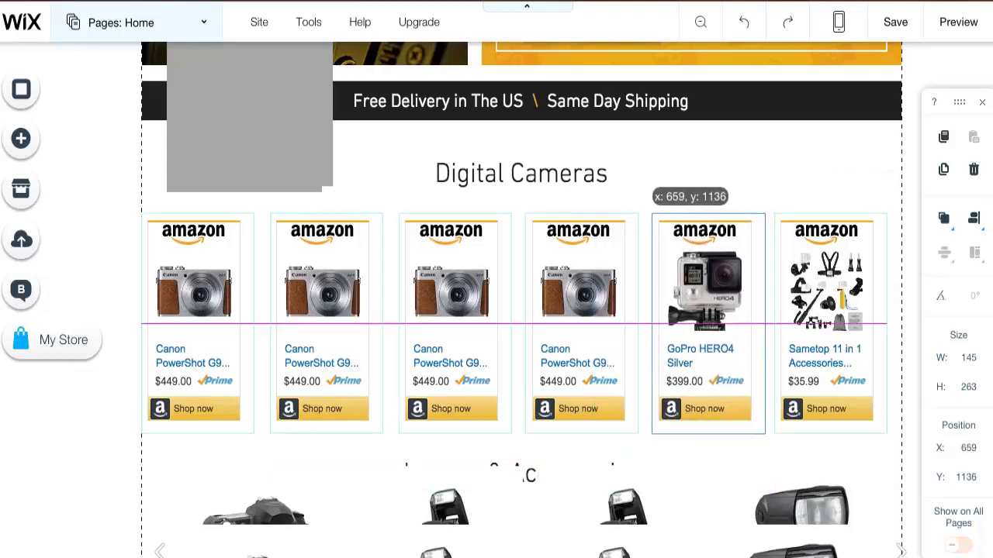
pyautogui.moveTo(705, 267); pyautogui.dragTo(704, 267)
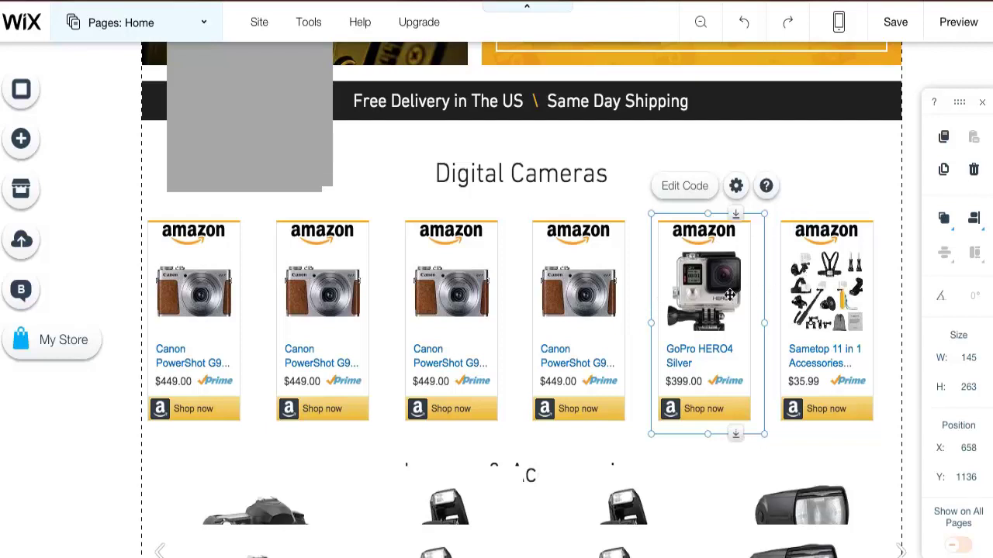
pyautogui.click(572, 332)
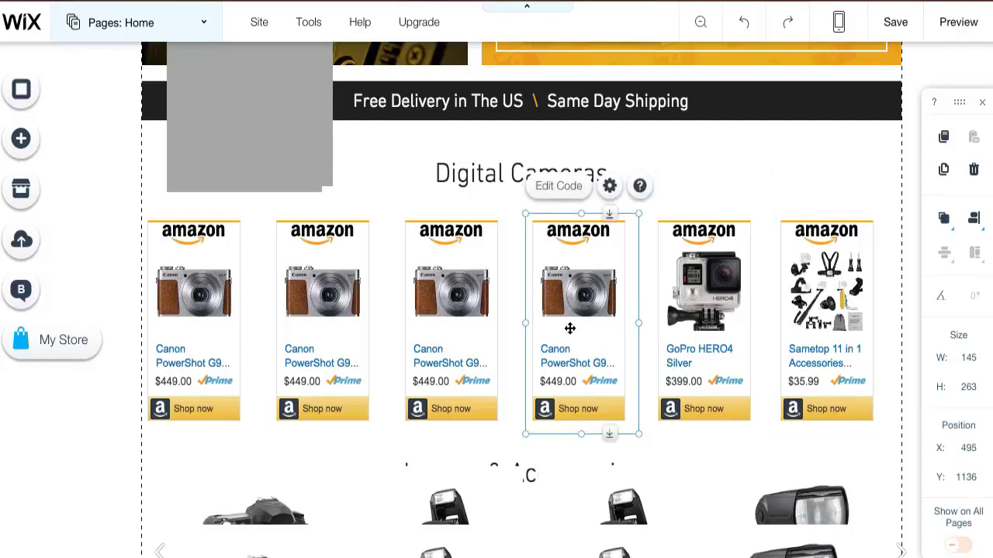
pyautogui.click(420, 320)
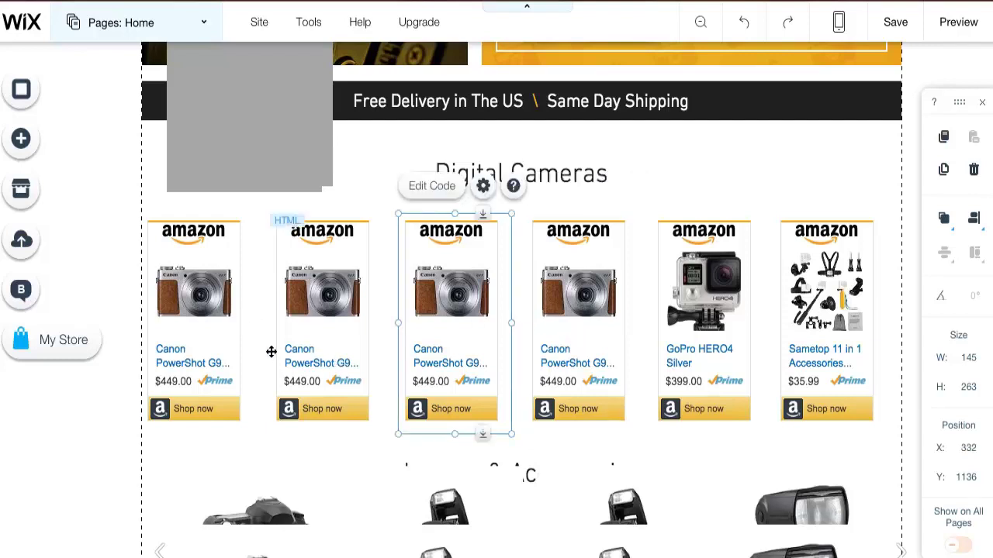
pyautogui.click(172, 303)
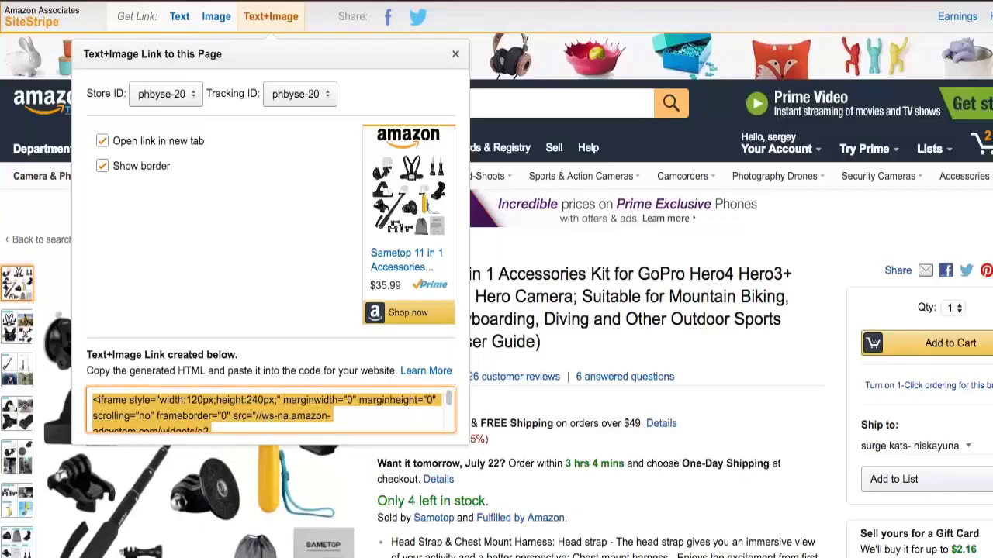
# On Amazon, close the kit's link window and search Camera & Photo for "canon 5d mark iii".
pyautogui.click(456, 56)
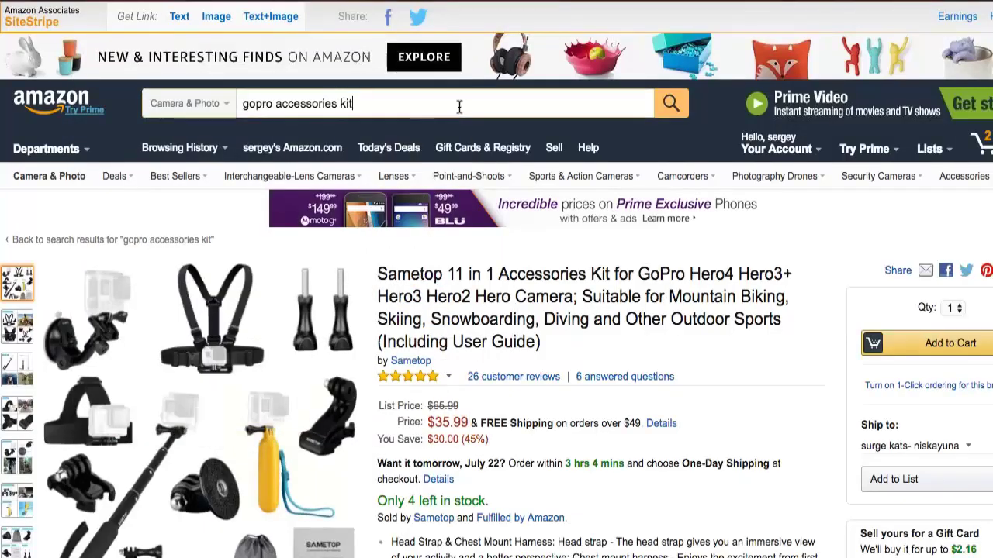
pyautogui.tripleClick(421, 108)
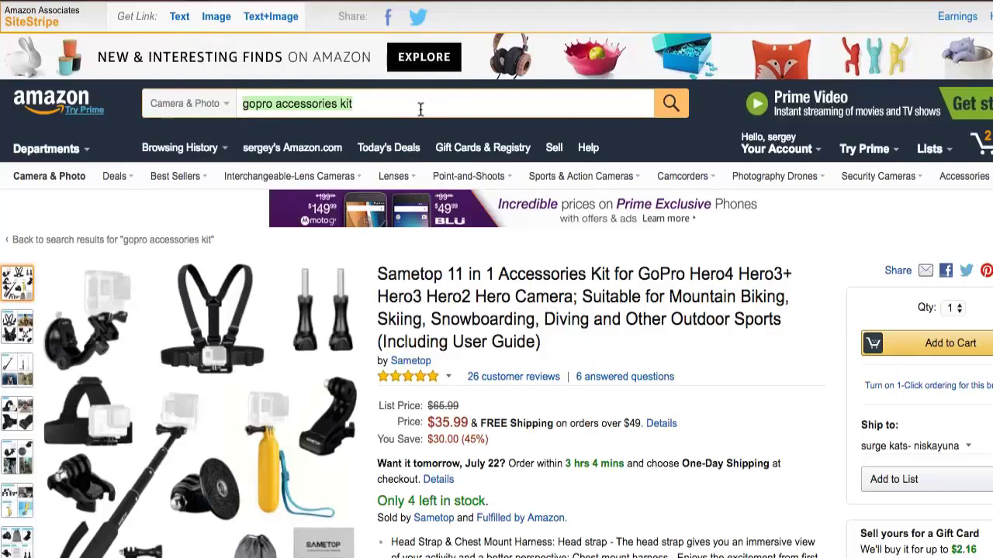
pyautogui.write('mark')
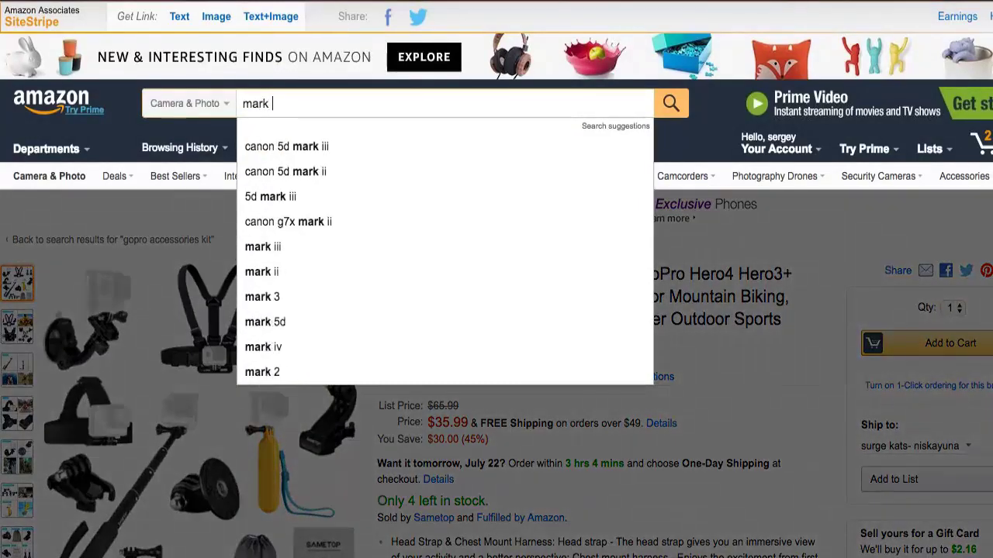
pyautogui.click(328, 151)
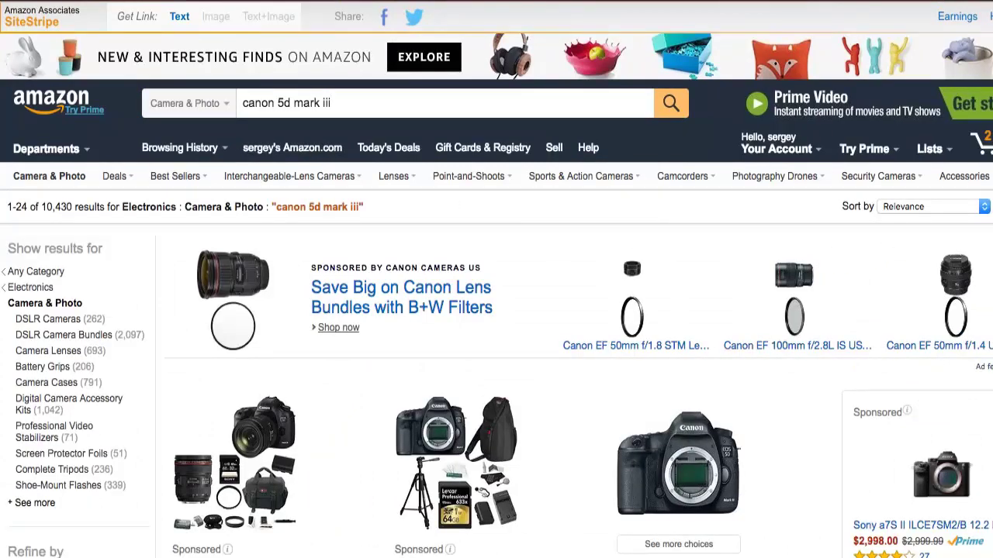
pyautogui.scroll(-5, 740, 376)
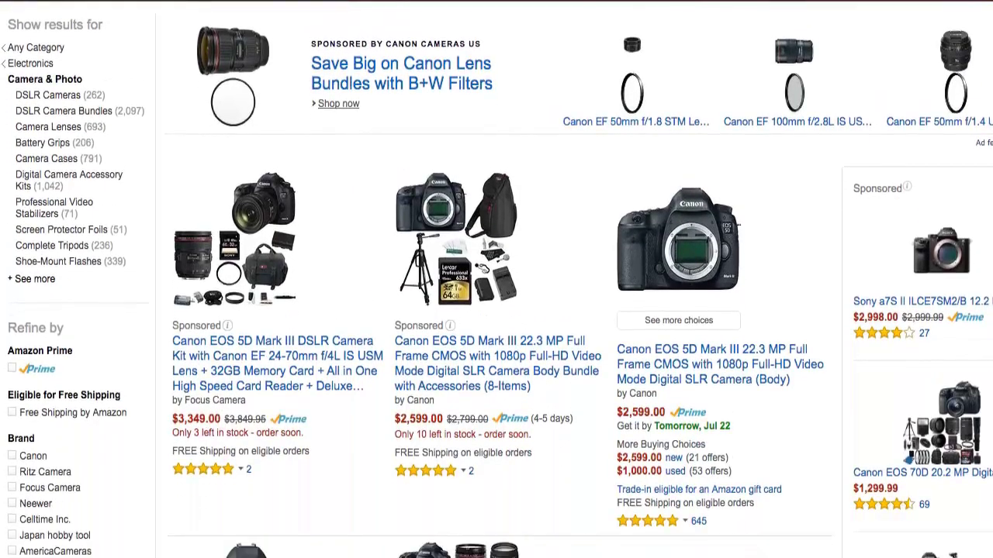
# Open the Canon EOS 5D Mark III body-only listing from the search results and highlight its price.
pyautogui.click(722, 379)
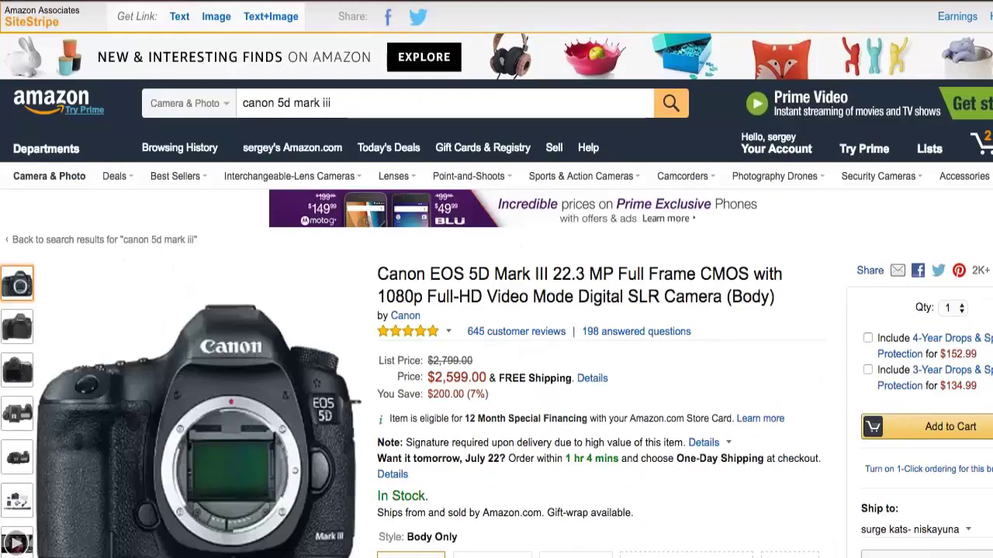
pyautogui.scroll(-2, 497, 310)
pyautogui.scroll(1, 496, 310)
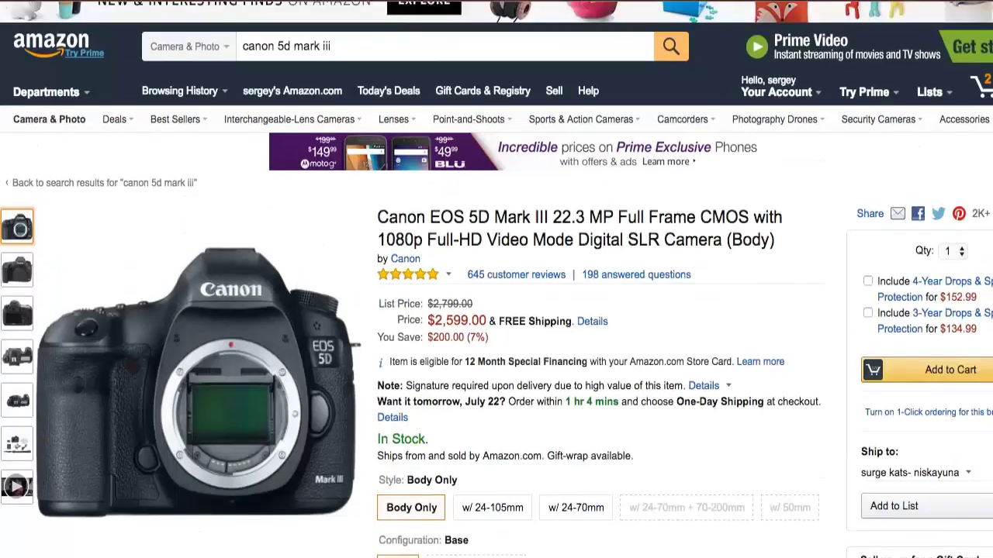
pyautogui.scroll(1, 574, 505)
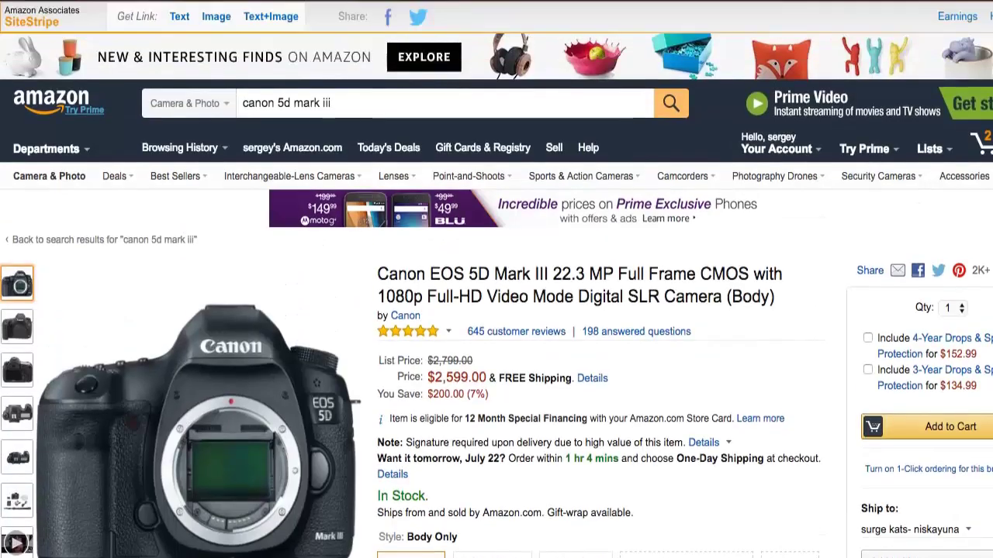
pyautogui.tripleClick(467, 371)
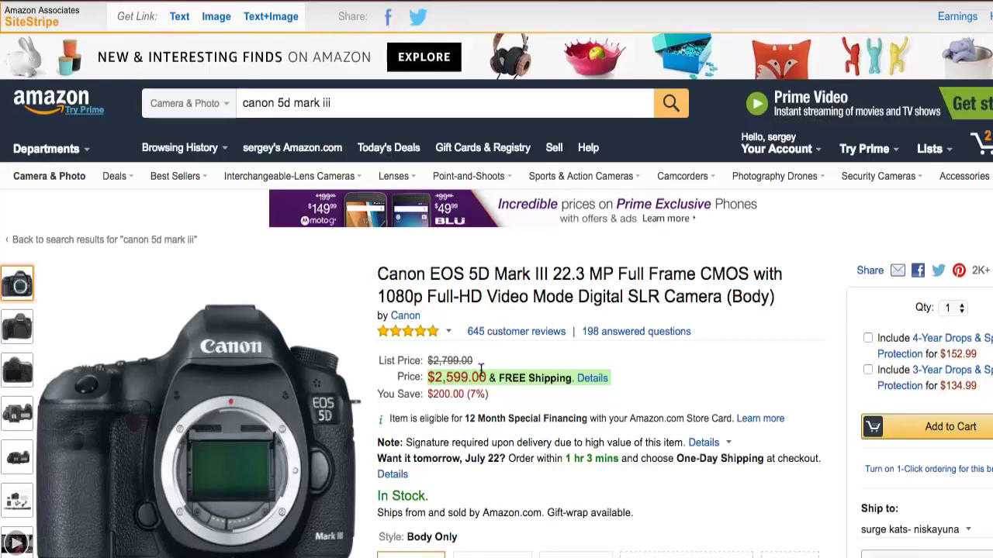
pyautogui.moveTo(488, 377); pyautogui.dragTo(444, 380)
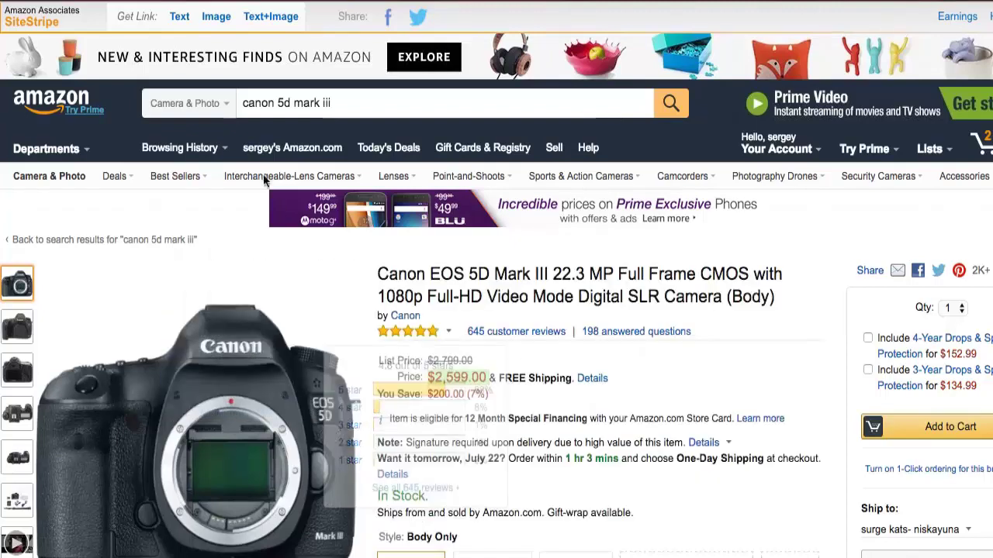
pyautogui.moveTo(147, 361)
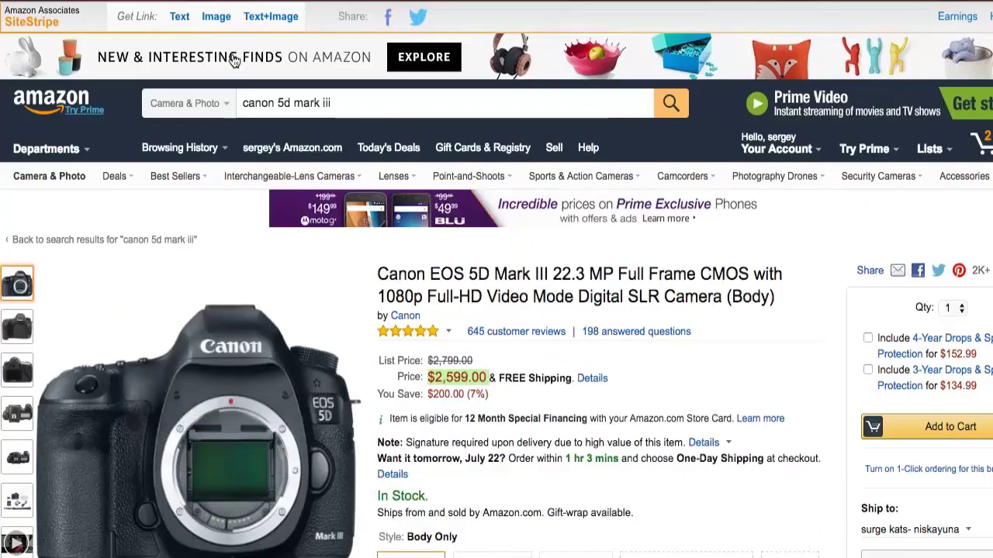
# Generate the Text+Image affiliate link for the Canon 5D Mark III, copy its HTML and close the link window.
pyautogui.click(268, 25)
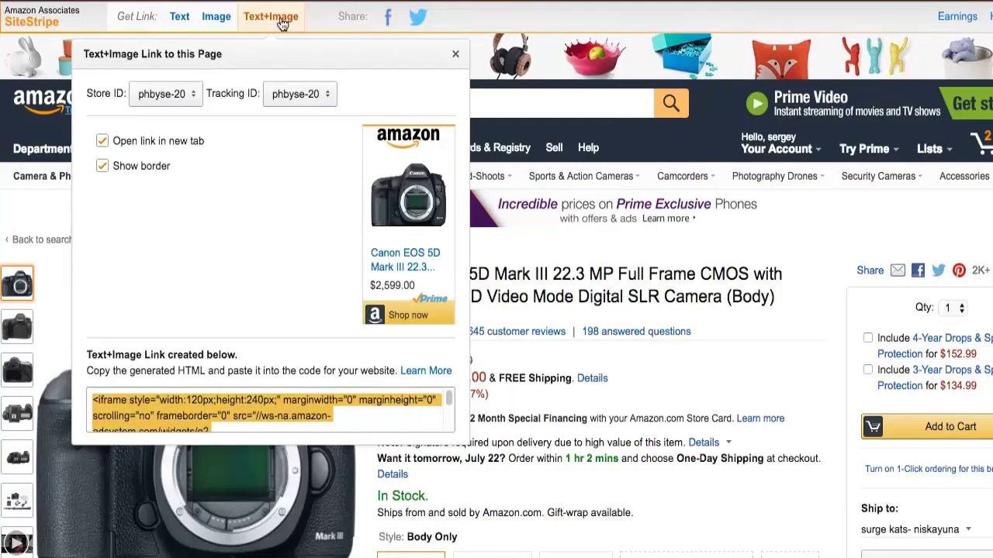
pyautogui.rightClick(211, 401)
pyautogui.click(255, 431)
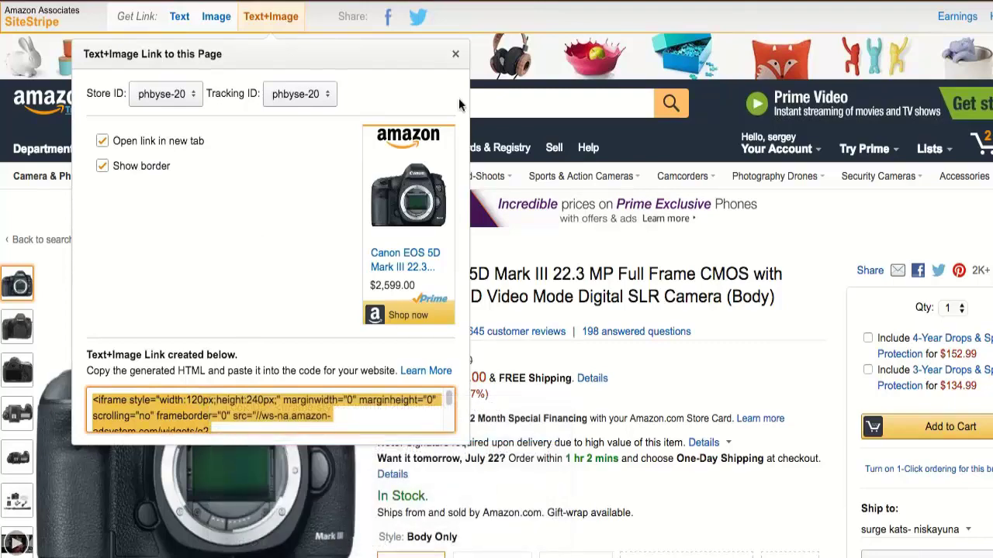
pyautogui.click(455, 54)
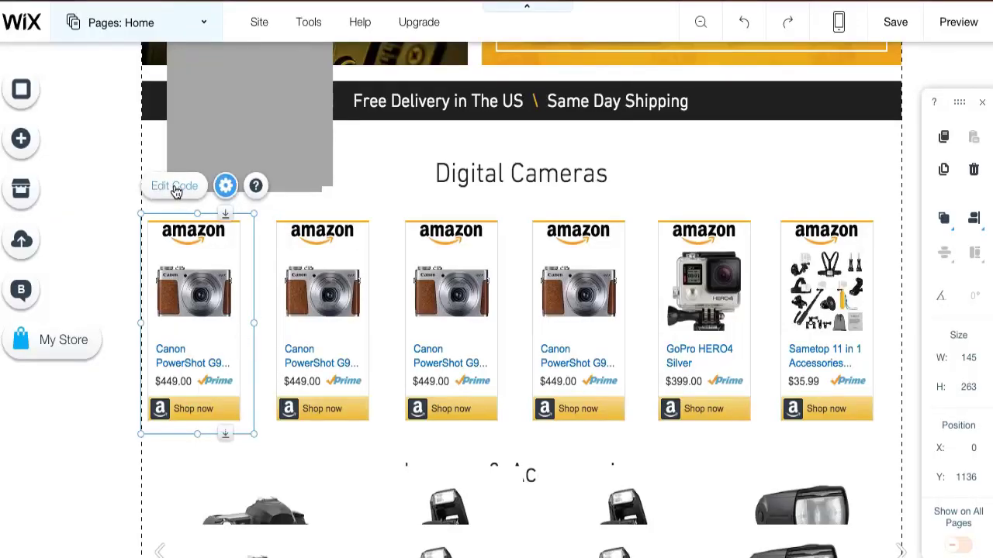
# Back in the Wix editor, replace the first Digital Cameras embed's code with the copied Canon 5D Mark III HTML and update it.
pyautogui.click(225, 186)
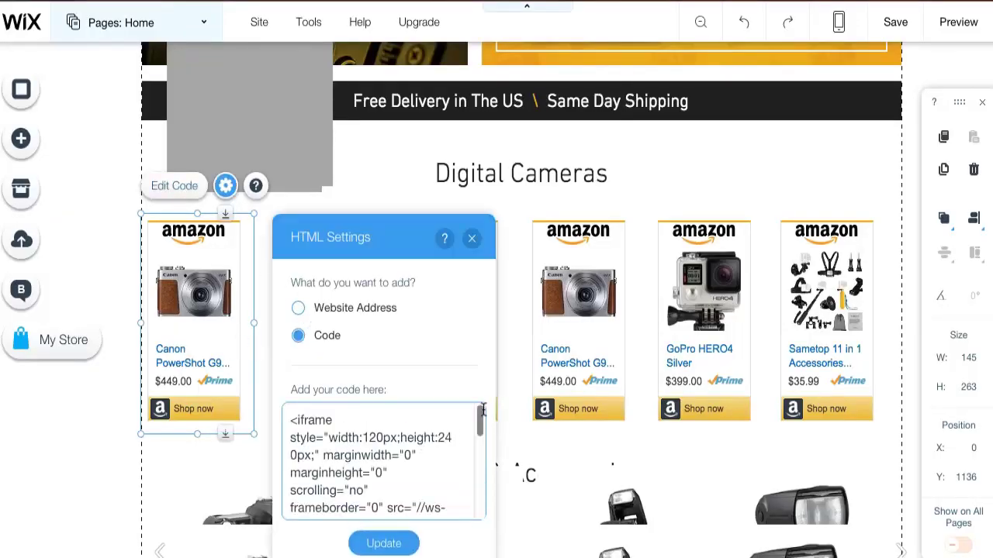
pyautogui.moveTo(480, 417); pyautogui.dragTo(481, 503)
pyautogui.scroll(10, 353, 397)
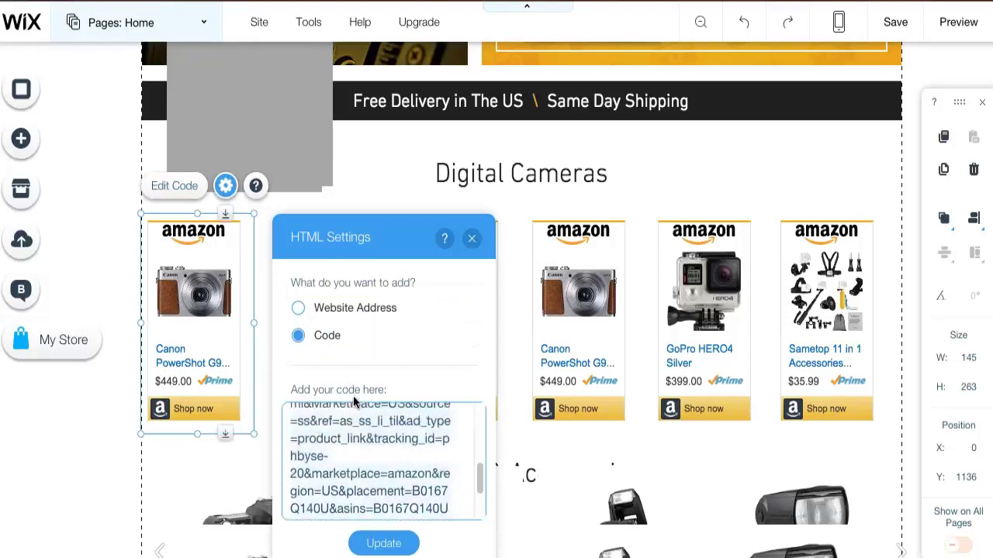
pyautogui.click(333, 422)
pyautogui.press('super+a')
pyautogui.rightClick(333, 423)
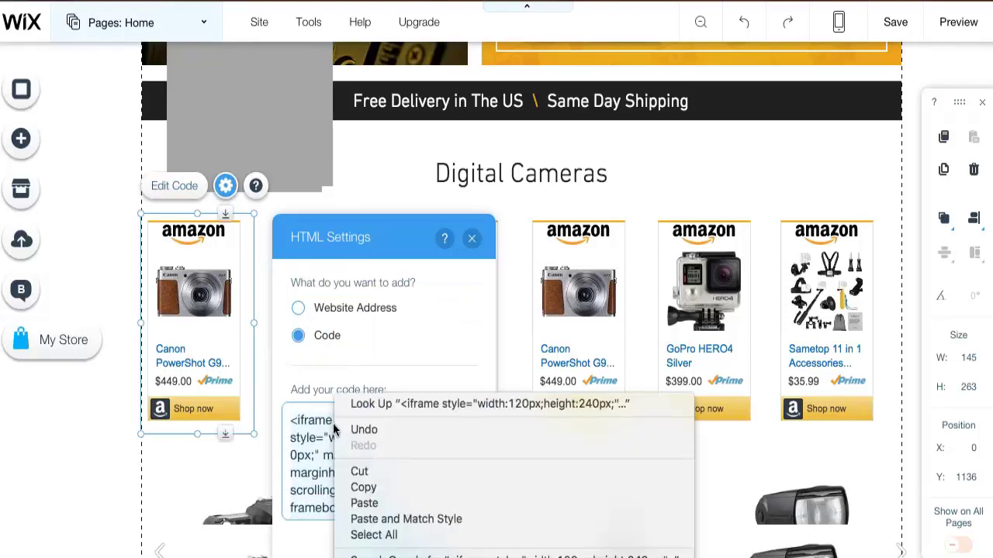
pyautogui.click(364, 504)
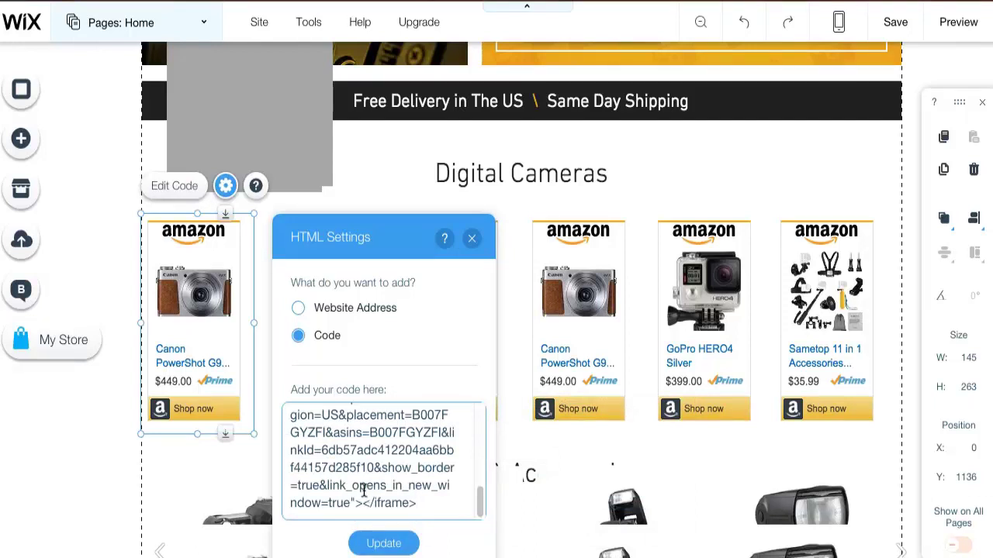
pyautogui.click(372, 545)
pyautogui.click(471, 238)
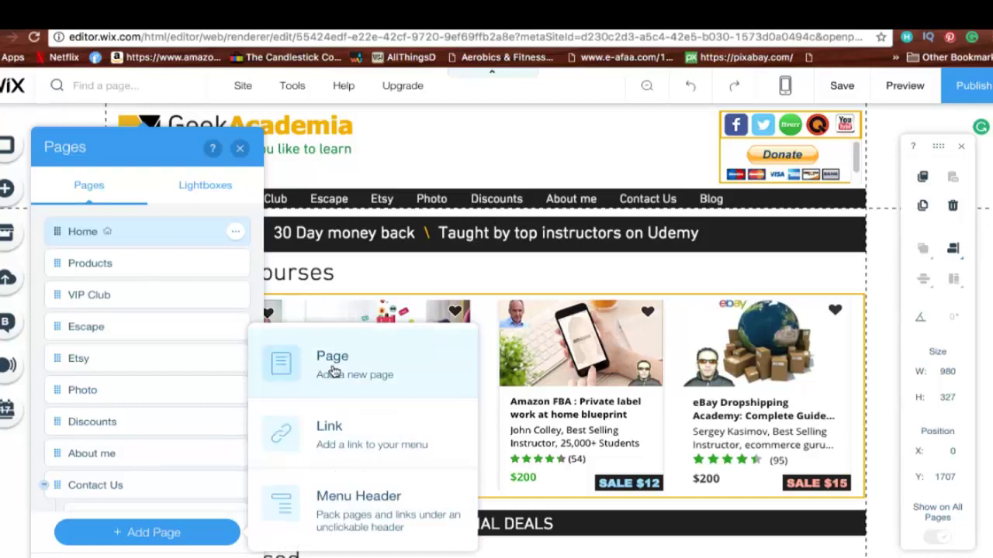
# In the GeekAcademia site, add a new page and name it "Your Shop".
pyautogui.click(284, 370)
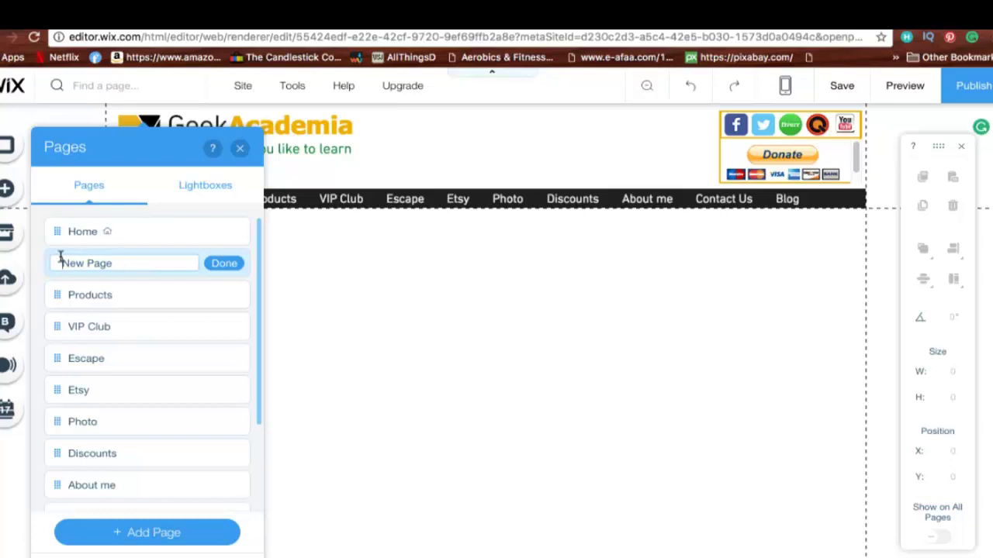
pyautogui.moveTo(60, 263); pyautogui.dragTo(131, 270)
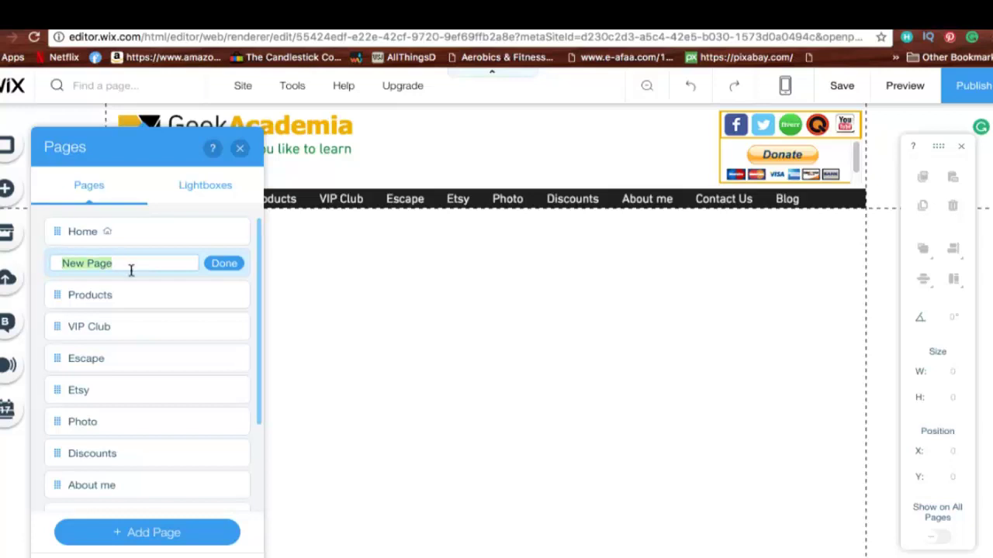
pyautogui.write('Am')
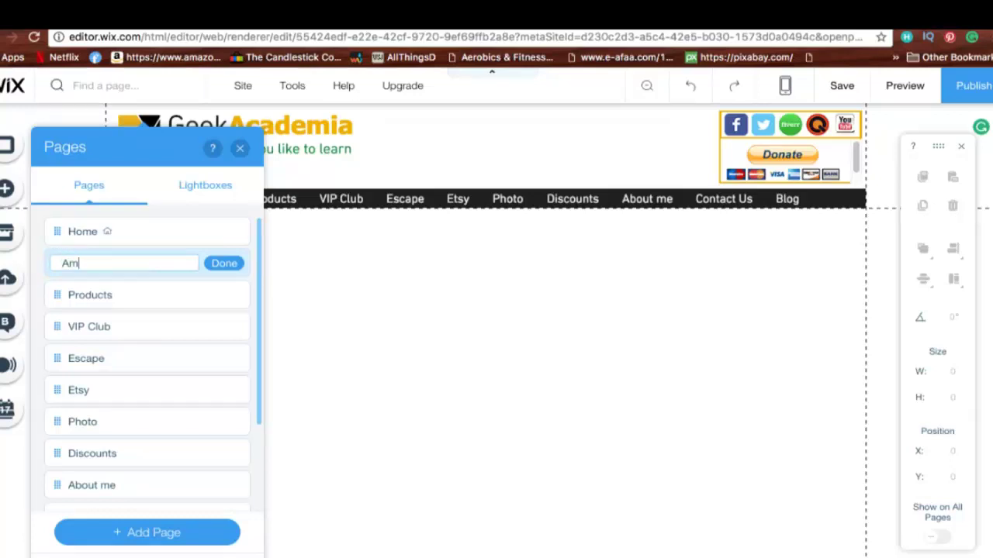
pyautogui.write('azon SHo')
pyautogui.press('BackSpace')
pyautogui.write('hop')
pyautogui.moveTo(101, 264); pyautogui.dragTo(47, 247)
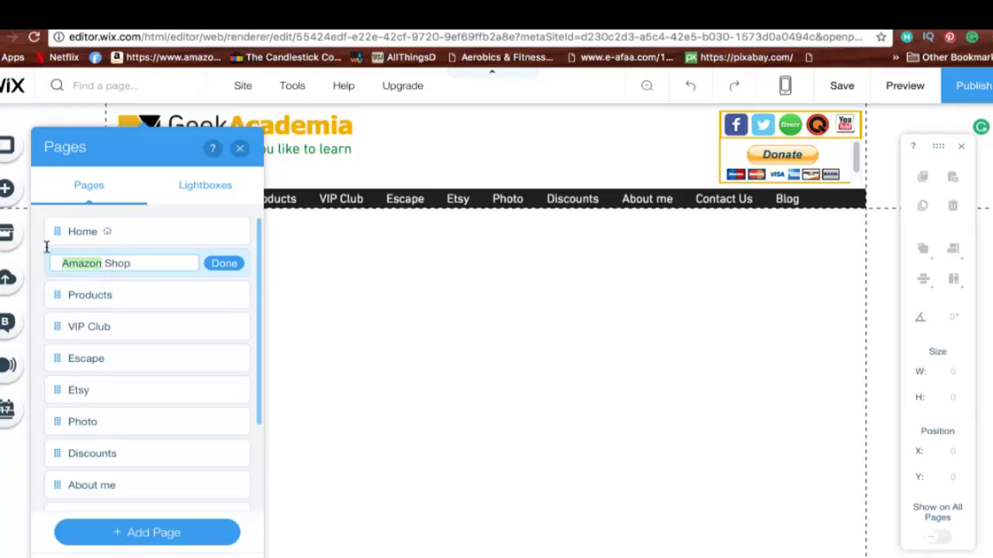
pyautogui.write('Your')
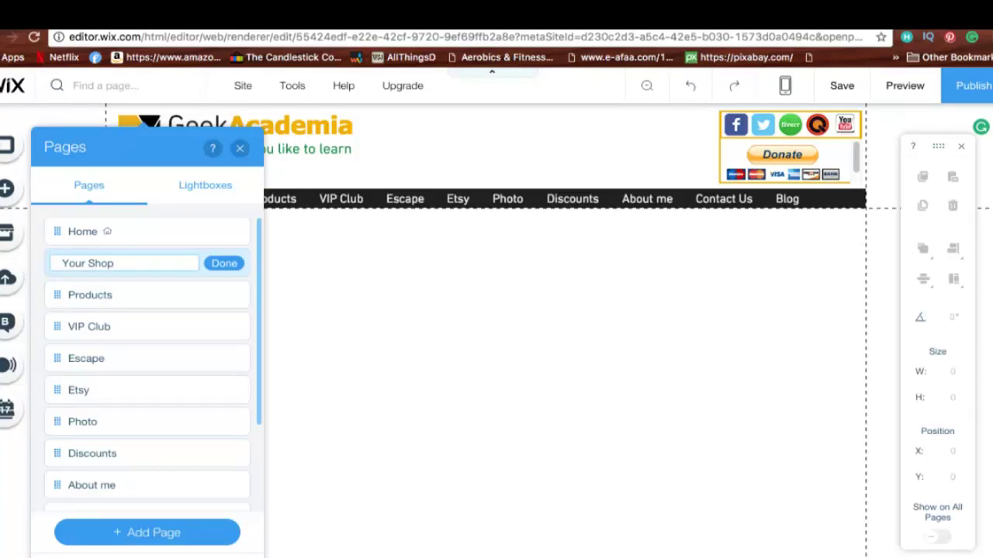
pyautogui.click(228, 267)
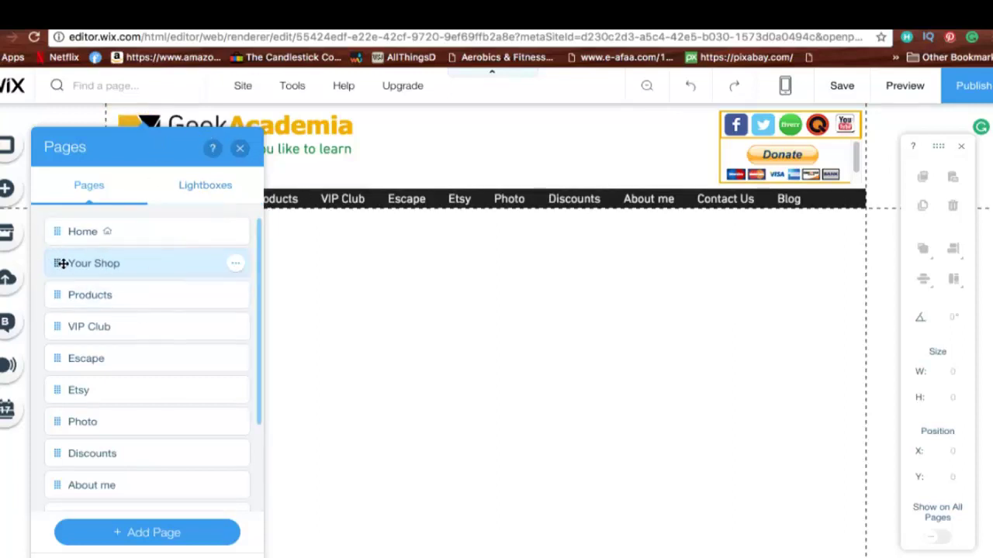
# Move the Your Shop page below Photo in the page order, and try nesting it as a subpage of About me.
pyautogui.moveTo(60, 263); pyautogui.dragTo(46, 413)
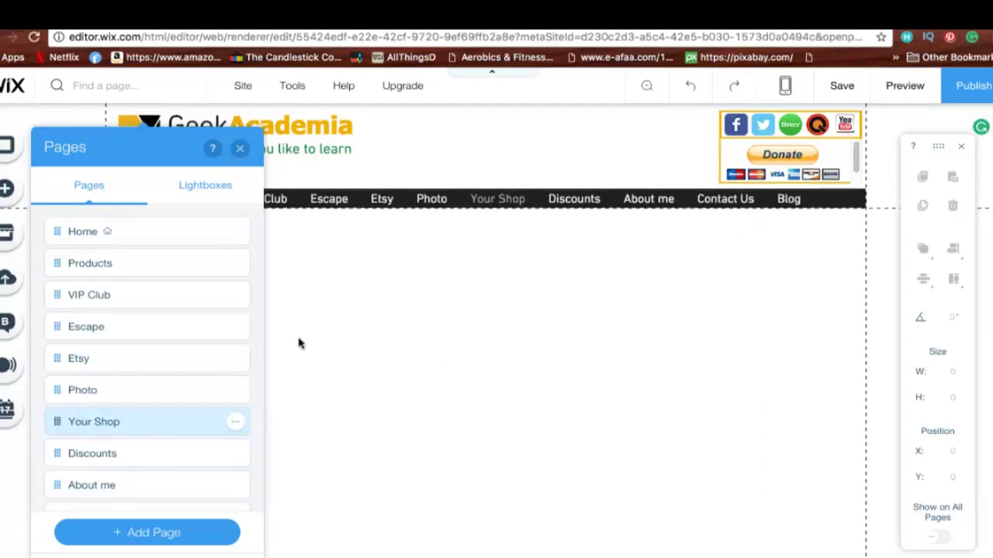
pyautogui.moveTo(259, 328); pyautogui.dragTo(251, 421)
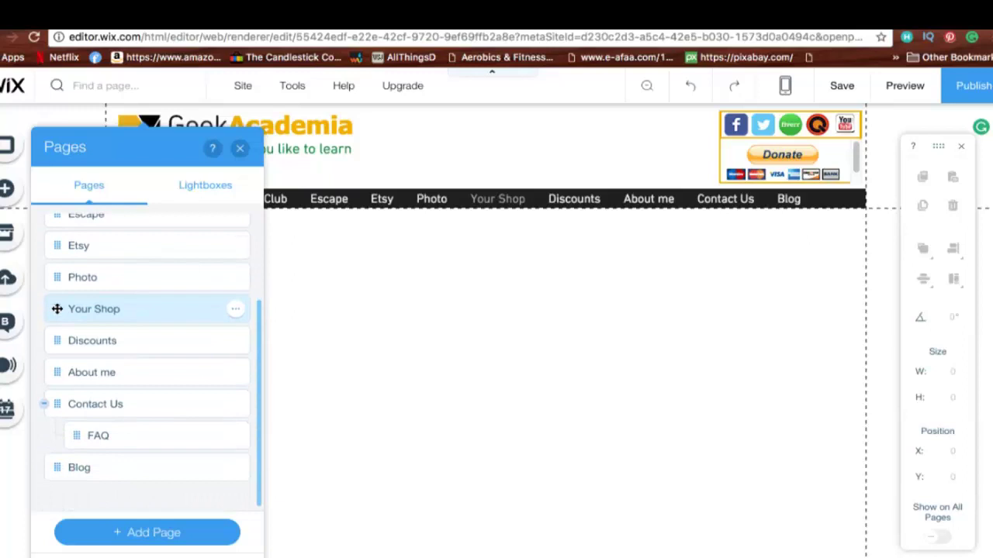
pyautogui.moveTo(56, 309); pyautogui.dragTo(74, 370)
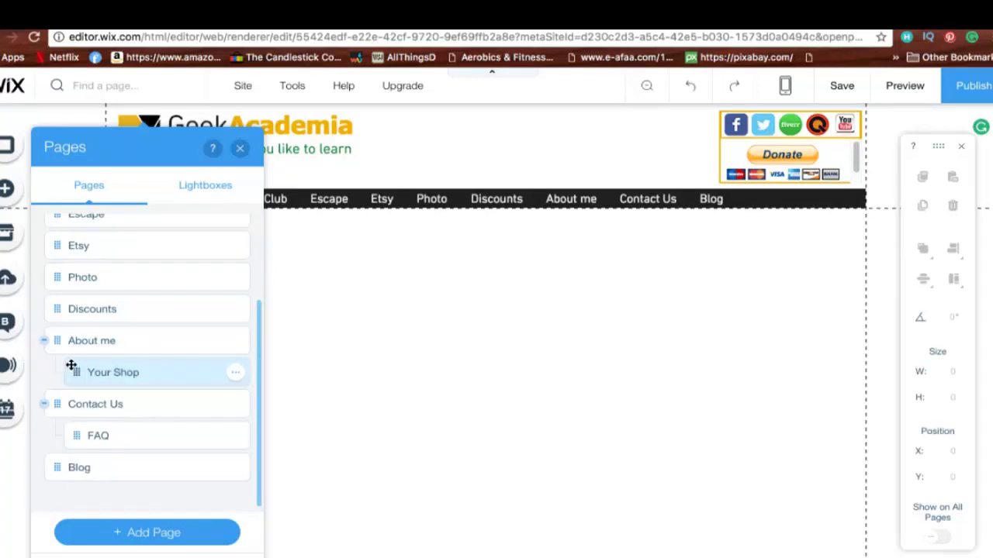
# Place Your Shop as a top-level page between Contact Us and Blog, and close the page list.
pyautogui.moveTo(74, 372)
pyautogui.mouseDown()
pyautogui.moveTo(18, 370)
pyautogui.moveTo(22, 381)
pyautogui.moveTo(23, 362)
pyautogui.moveTo(37, 379)
pyautogui.moveTo(70, 373)
pyautogui.moveTo(43, 373)
pyautogui.moveTo(42, 406)
pyautogui.moveTo(50, 393)
pyautogui.moveTo(14, 391)
pyautogui.moveTo(20, 417)
pyautogui.moveTo(46, 428)
pyautogui.moveTo(32, 465)
pyautogui.moveTo(78, 471)
pyautogui.moveTo(39, 465)
pyautogui.mouseUp()
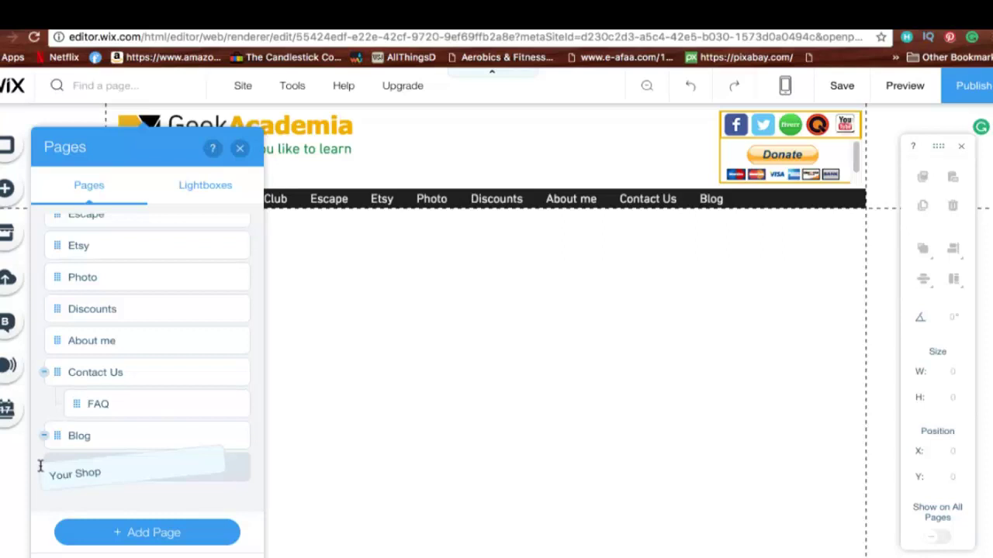
pyautogui.moveTo(39, 465); pyautogui.dragTo(53, 435)
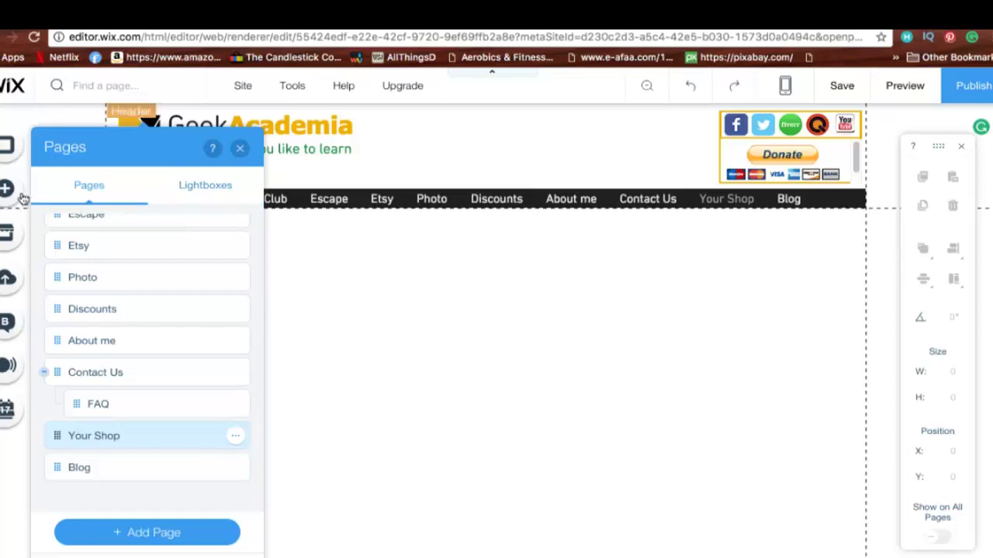
pyautogui.click(867, 289)
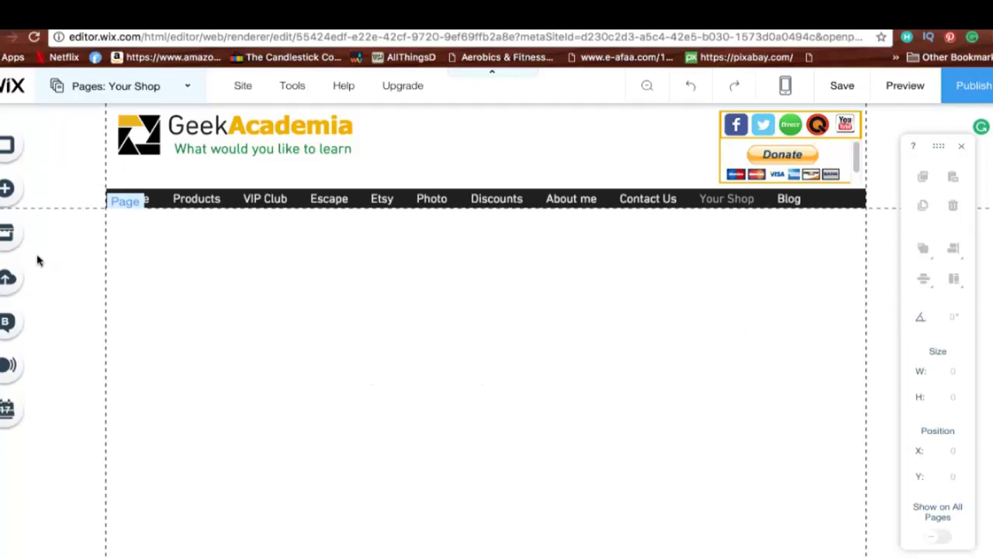
# Find the HTML iFrame/Embed app by searching "html", add it to the Your Shop page and place it at about X 48, Y 187.
pyautogui.click(10, 236)
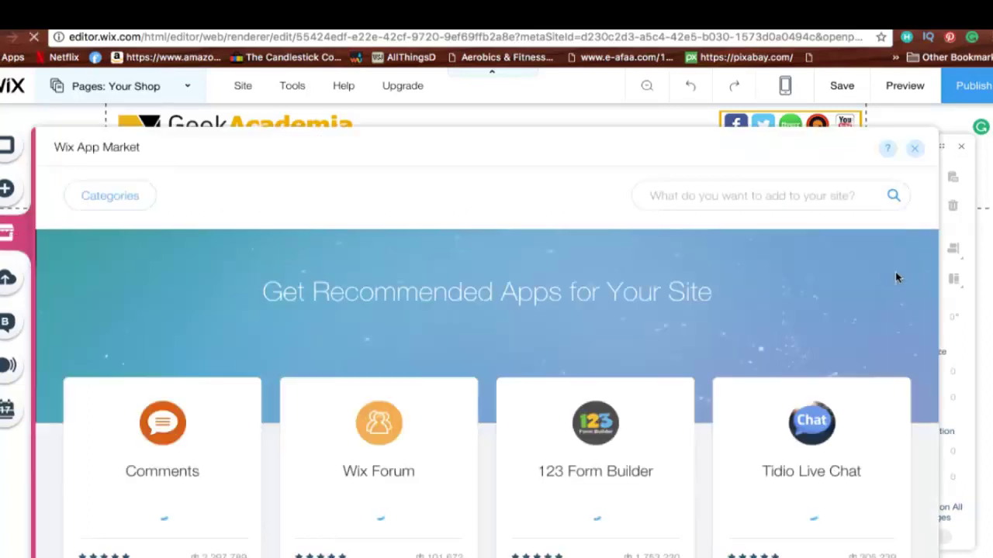
pyautogui.click(769, 199)
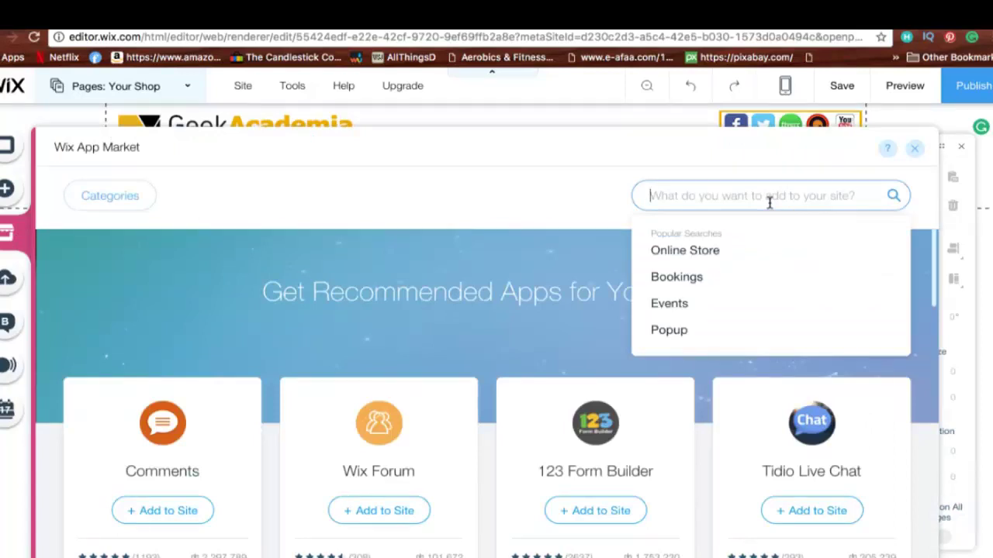
pyautogui.write('html')
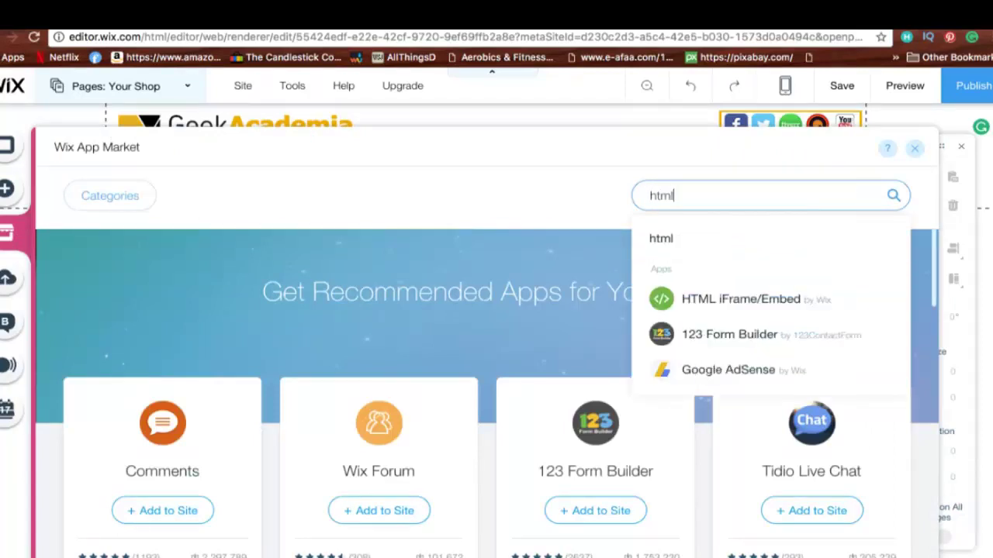
pyautogui.click(738, 303)
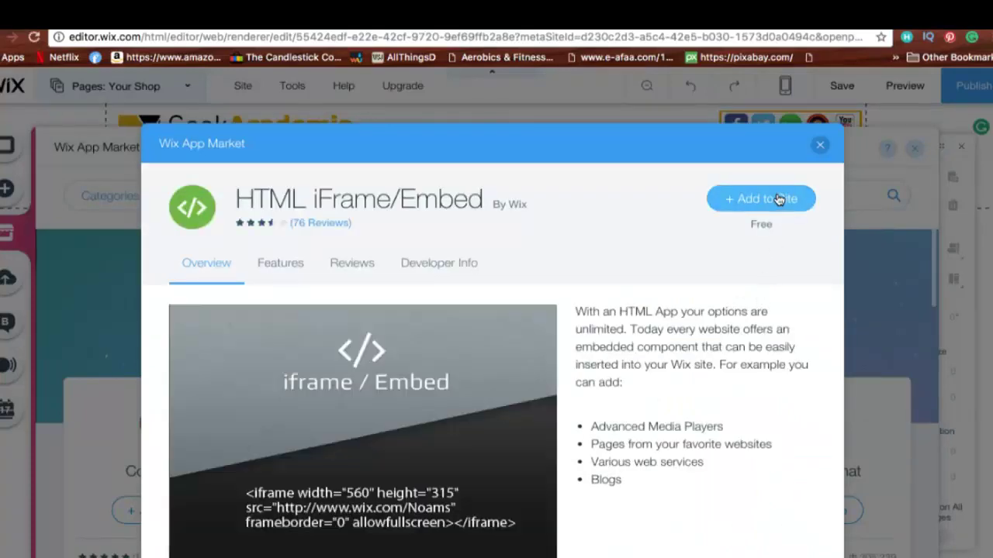
pyautogui.click(779, 199)
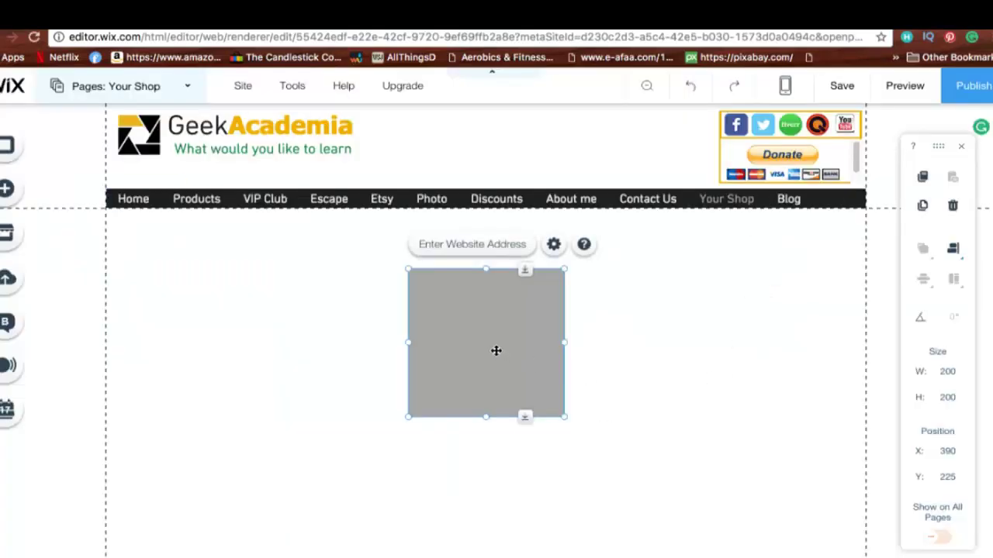
pyautogui.moveTo(495, 350); pyautogui.dragTo(239, 328)
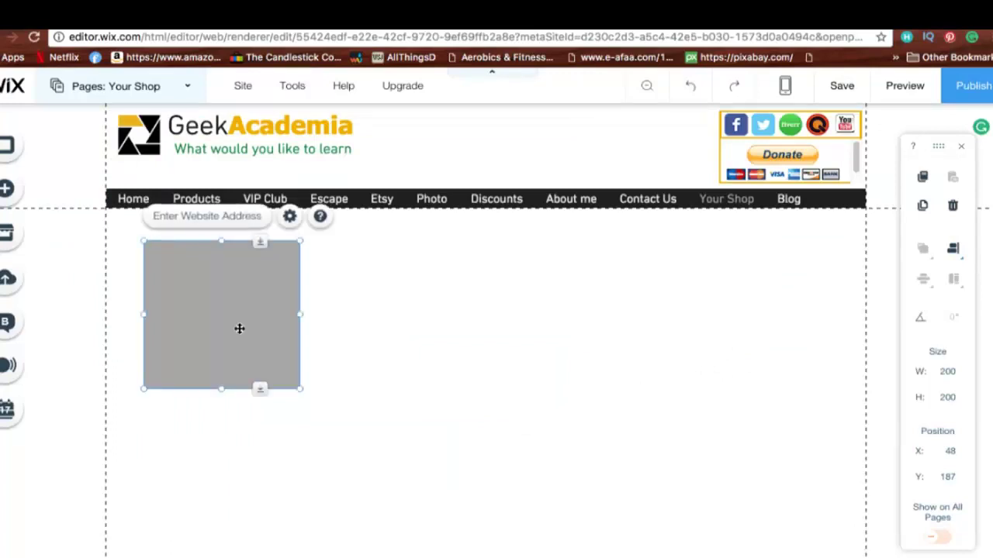
# Duplicate the HTML embed on the Your Shop page three times to make four 200 × 200 boxes.
pyautogui.rightClick(241, 308)
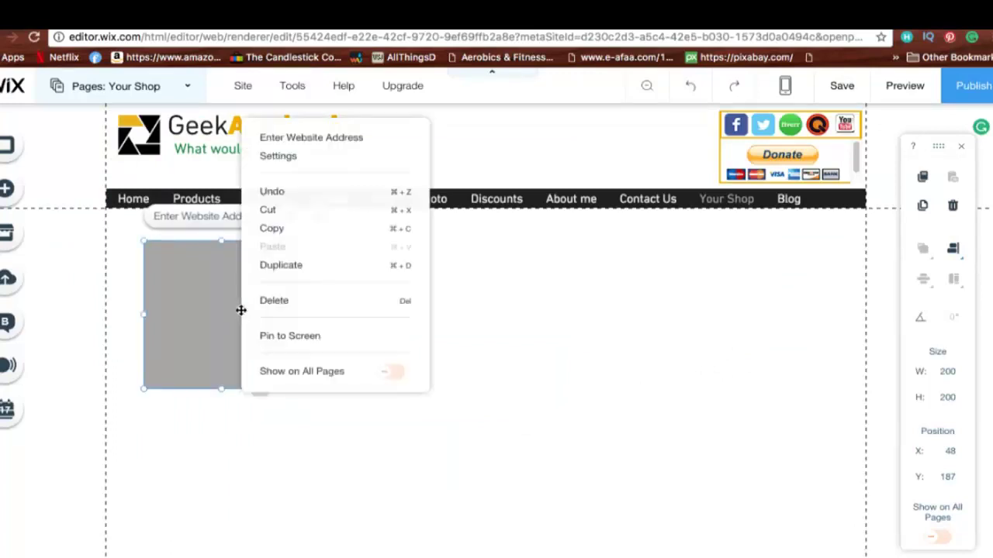
pyautogui.click(275, 265)
pyautogui.rightClick(277, 292)
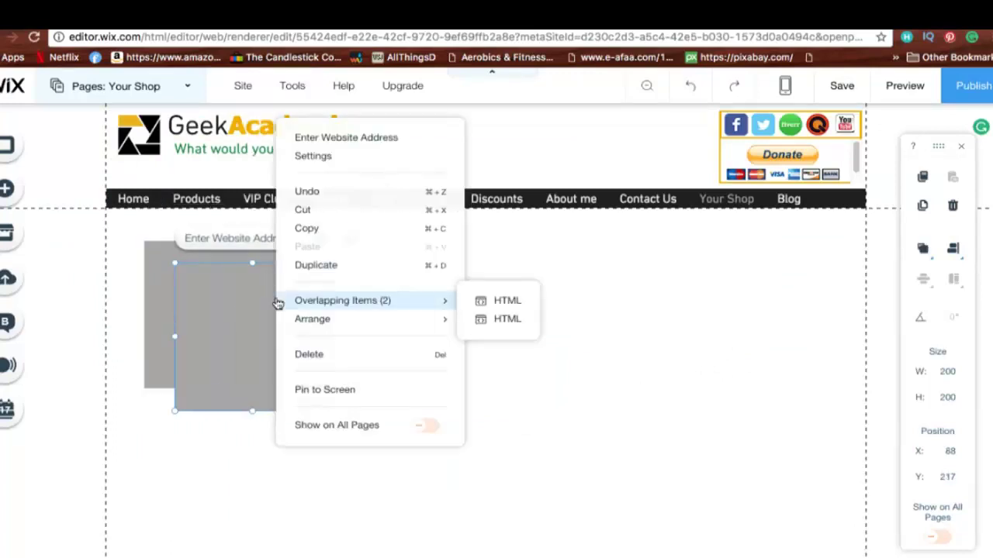
pyautogui.click(323, 271)
pyautogui.rightClick(292, 338)
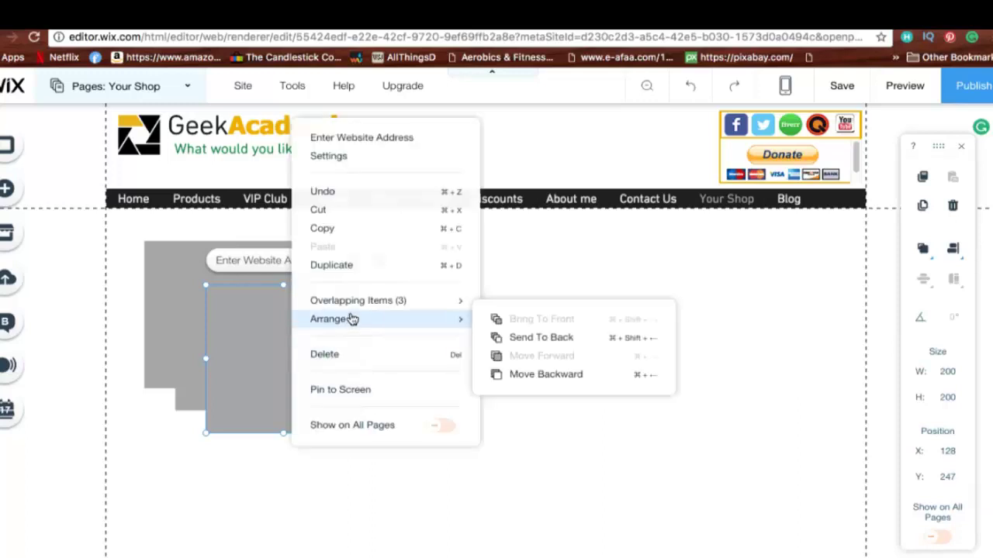
pyautogui.click(339, 266)
# Spread the four HTML boxes into an evenly spaced row at Y 274, with the last one at about X 752.
pyautogui.moveTo(315, 346); pyautogui.dragTo(722, 302)
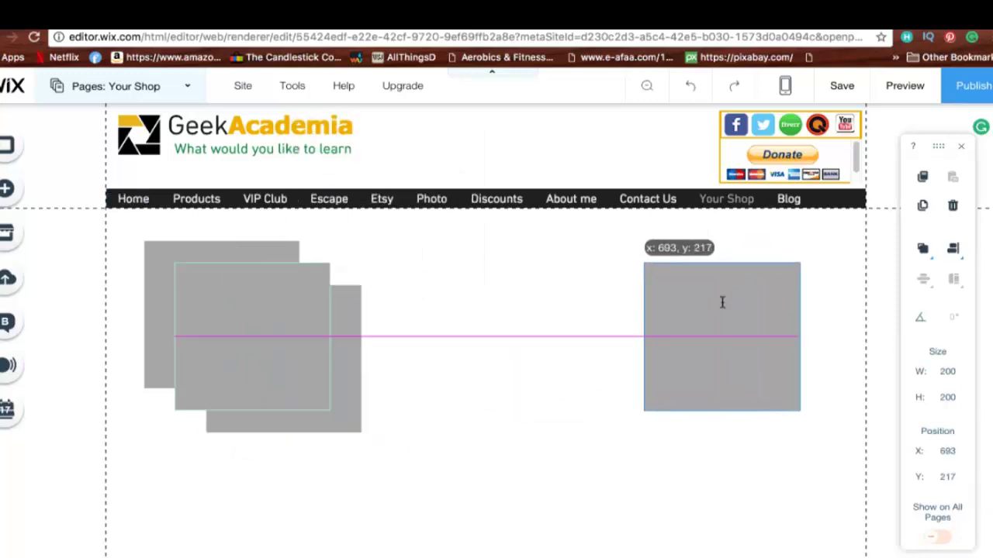
pyautogui.moveTo(237, 349); pyautogui.dragTo(443, 330)
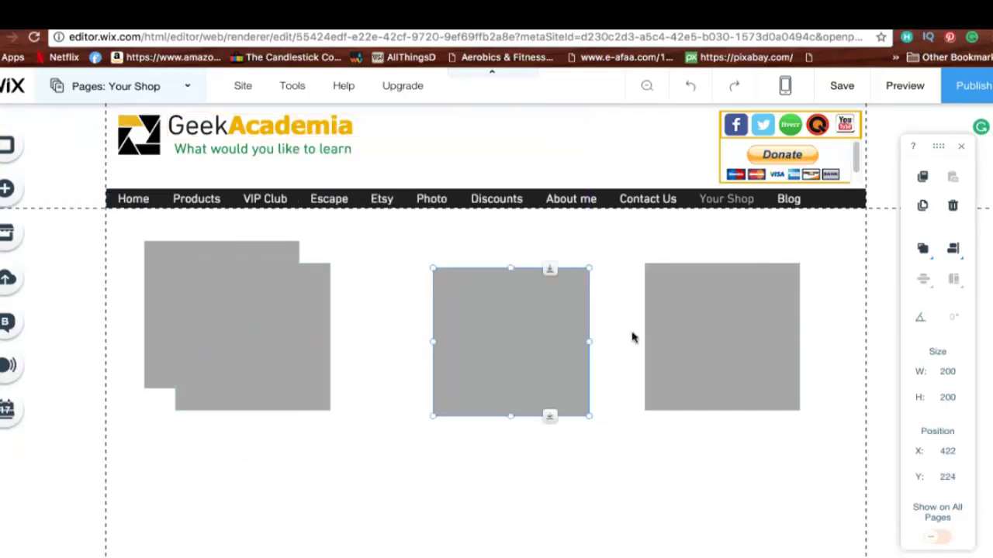
pyautogui.moveTo(688, 343); pyautogui.dragTo(709, 383)
pyautogui.moveTo(571, 342); pyautogui.dragTo(564, 376)
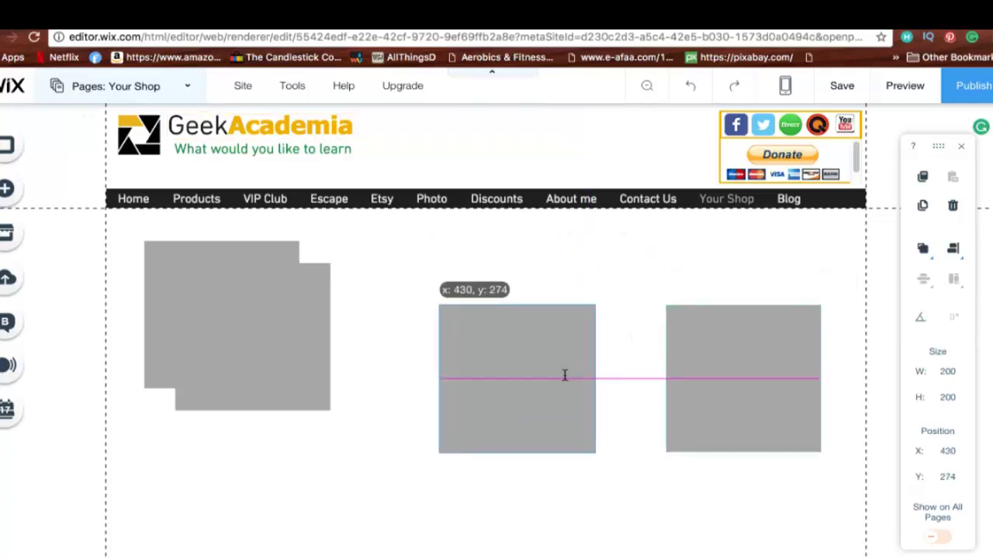
pyautogui.moveTo(239, 318); pyautogui.dragTo(334, 365)
pyautogui.moveTo(194, 322); pyautogui.dragTo(183, 385)
pyautogui.moveTo(425, 350)
pyautogui.mouseDown()
pyautogui.moveTo(587, 348)
pyautogui.moveTo(407, 361)
pyautogui.moveTo(438, 354)
pyautogui.mouseUp()
pyautogui.moveTo(647, 357); pyautogui.dragTo(665, 355)
pyautogui.click(724, 350)
pyautogui.moveTo(725, 349); pyautogui.dragTo(748, 349)
pyautogui.moveTo(623, 365); pyautogui.dragTo(628, 363)
pyautogui.moveTo(731, 355); pyautogui.dragTo(727, 354)
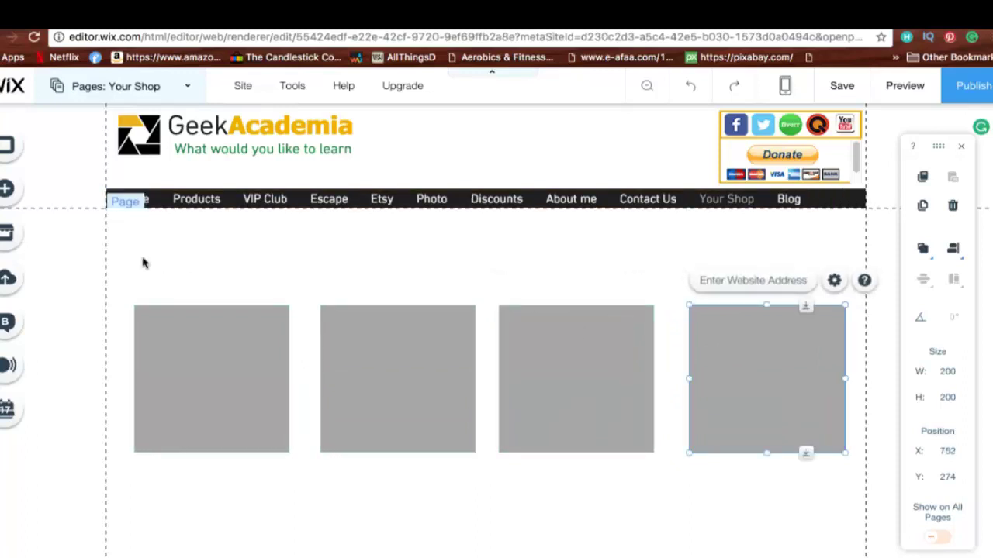
# Add a Large Heading text above the HTML boxes at about X 41, Y 184, and widen it to about 516.
pyautogui.click(4, 188)
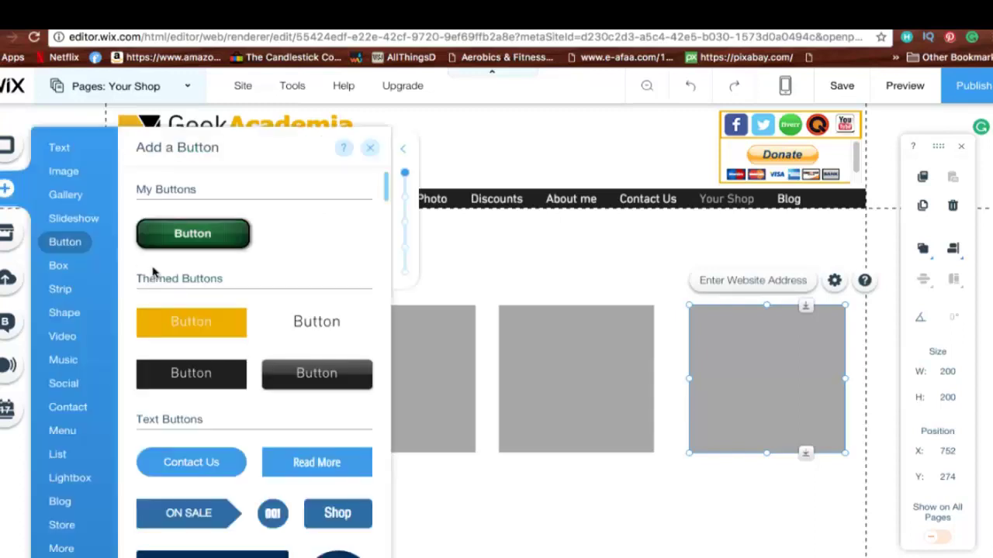
pyautogui.moveTo(54, 149)
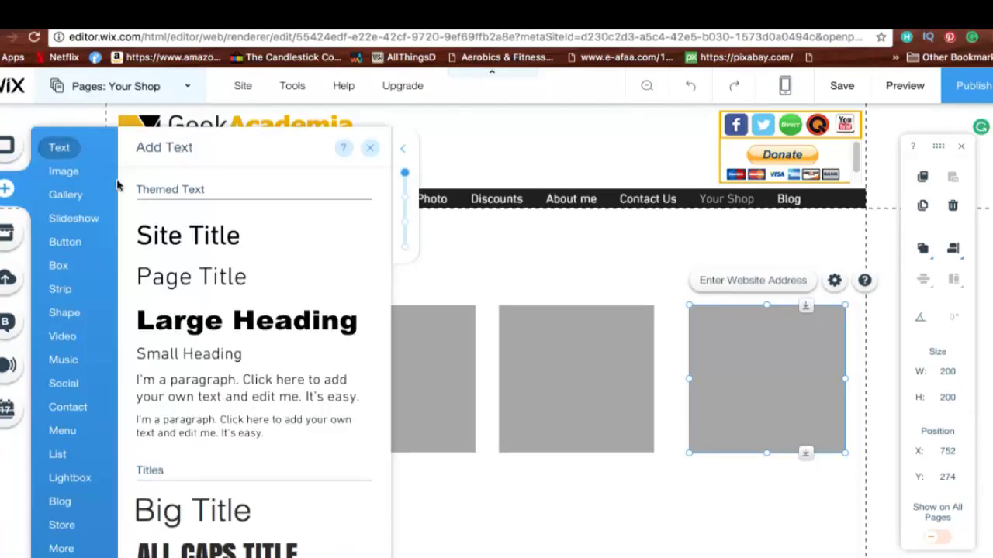
pyautogui.click(261, 329)
pyautogui.moveTo(426, 376); pyautogui.dragTo(196, 273)
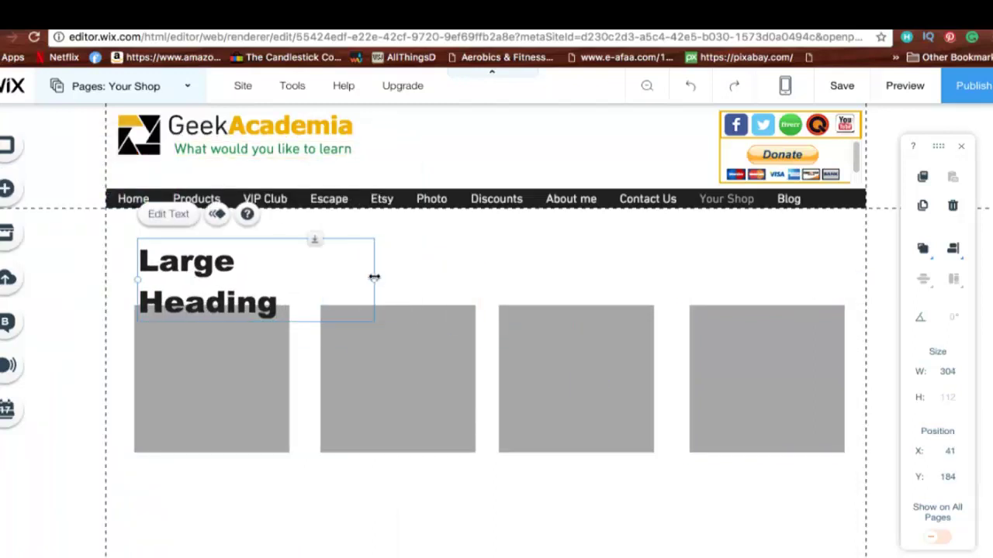
pyautogui.moveTo(375, 277); pyautogui.dragTo(515, 257)
# Replace the heading text with "Recommended items to buy", correcting the spelling of "Recommended", and close the text settings.
pyautogui.doubleClick(284, 261)
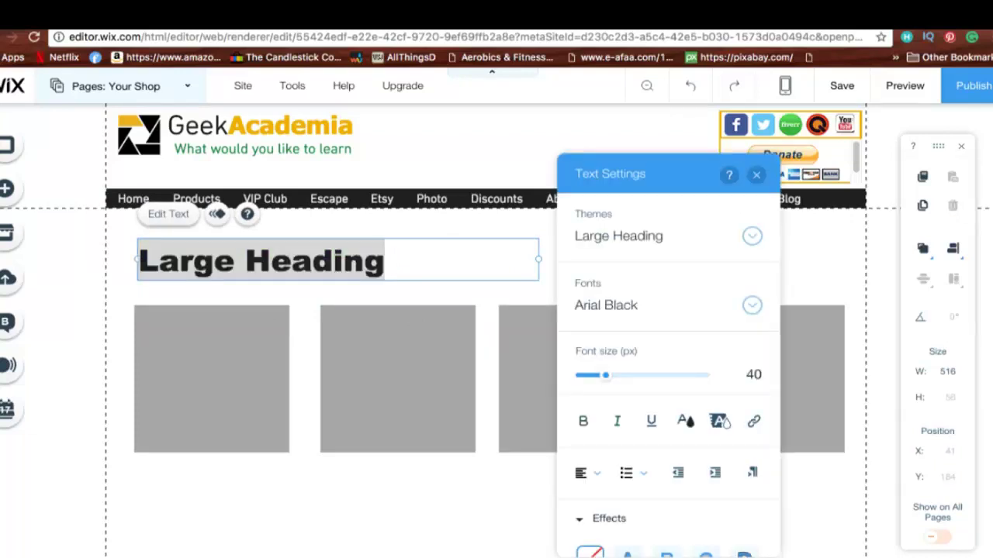
pyautogui.tripleClick(317, 269)
pyautogui.write('R')
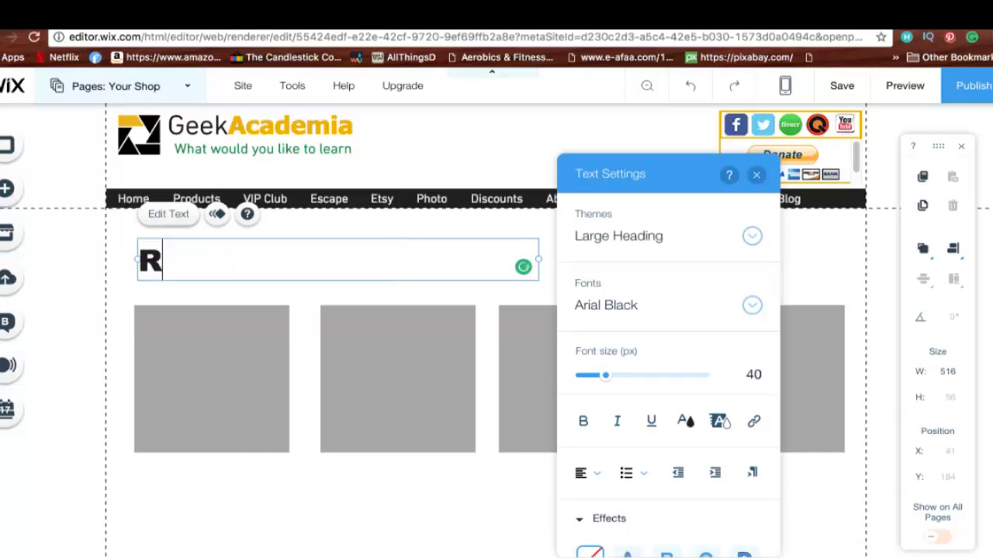
pyautogui.write('ecommand')
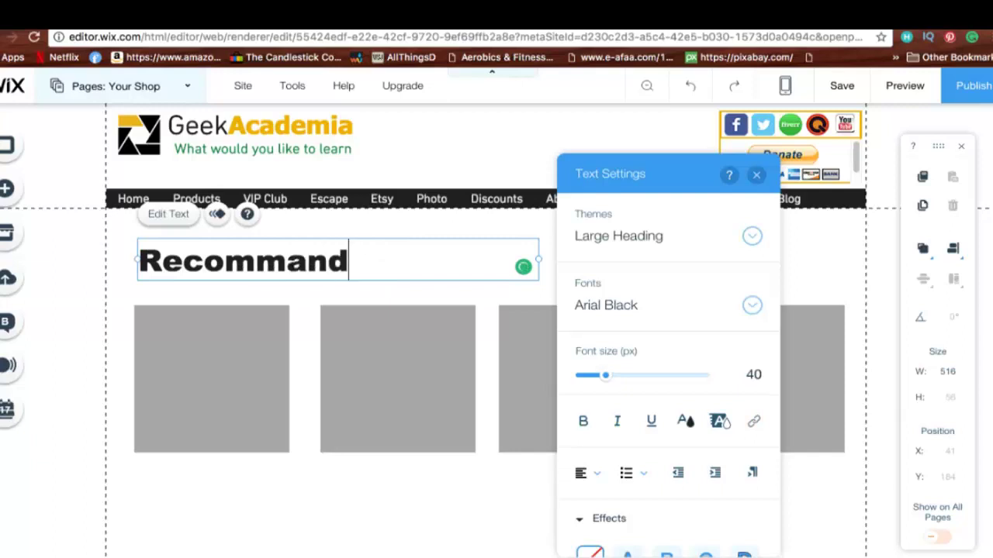
pyautogui.write('ed items to')
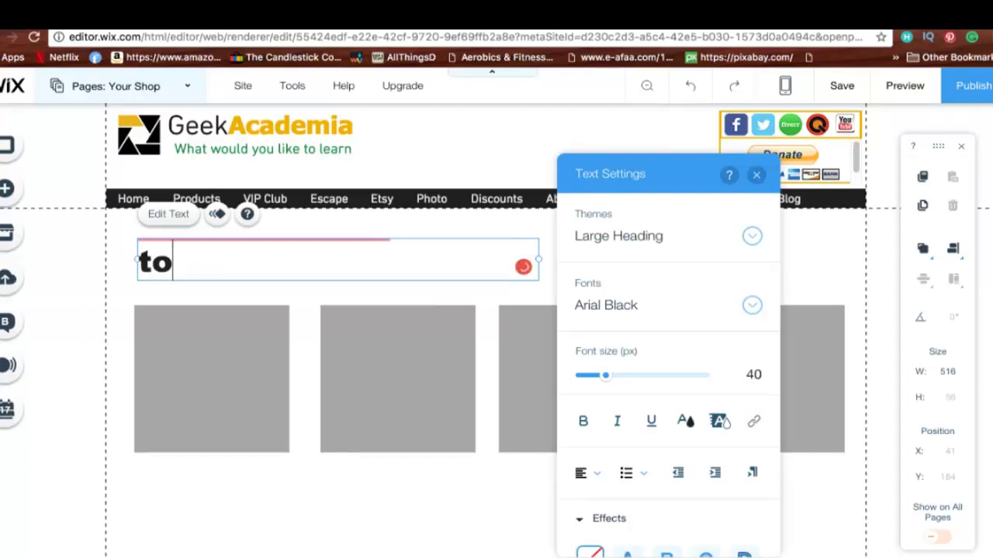
pyautogui.moveTo(188, 267)
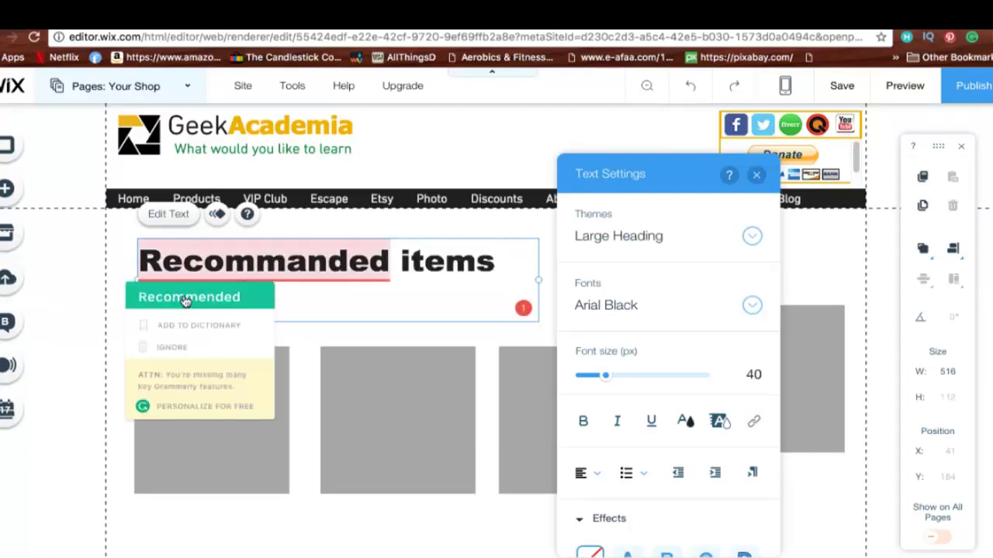
pyautogui.click(184, 304)
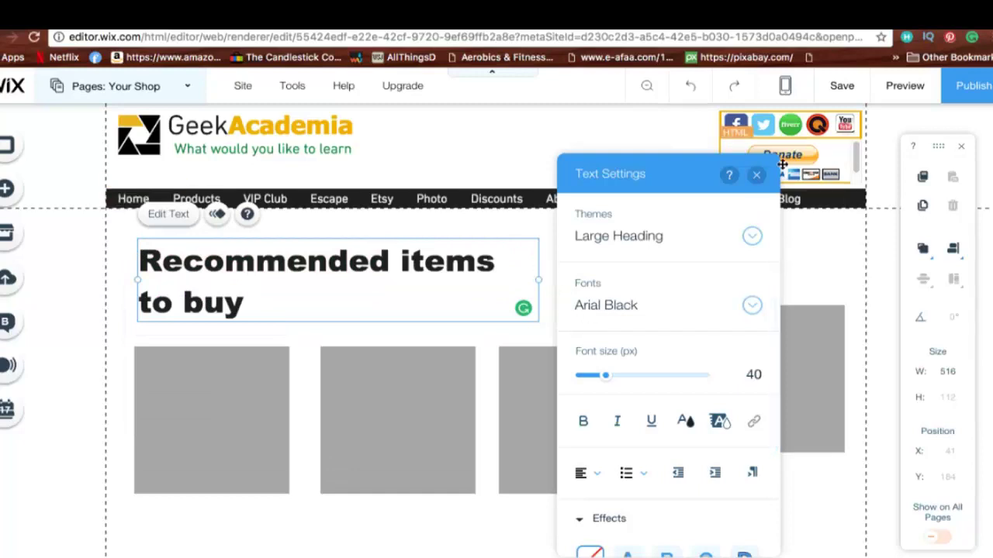
pyautogui.click(756, 174)
# Widen the heading to about 632 and realign the first three HTML boxes at Y 274, the first at X 32.
pyautogui.moveTo(541, 281); pyautogui.dragTo(626, 272)
pyautogui.moveTo(618, 434); pyautogui.dragTo(621, 394)
pyautogui.moveTo(430, 420); pyautogui.dragTo(425, 380)
pyautogui.moveTo(234, 390); pyautogui.dragTo(234, 347)
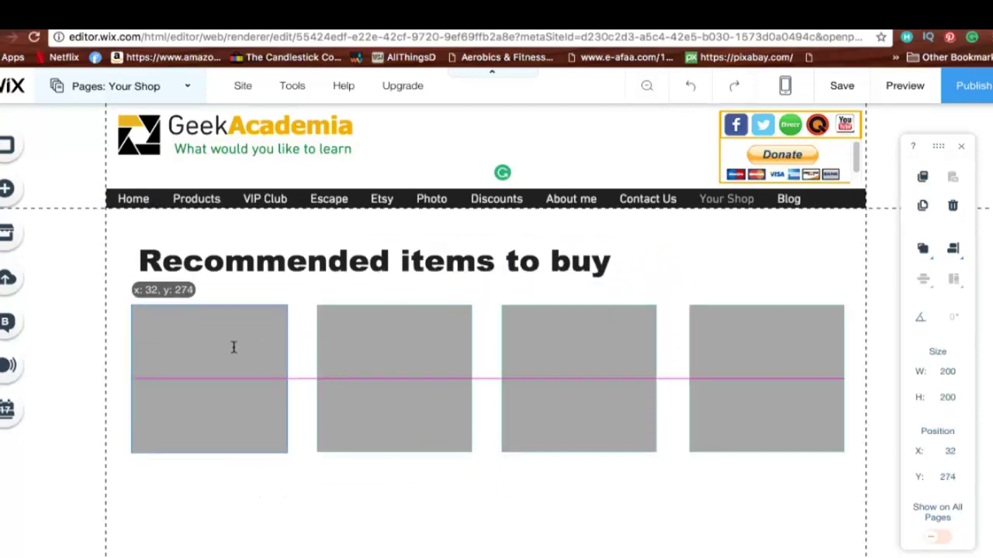
# Change the heading text to "COOL GEAR TO HAVE".
pyautogui.click(446, 259)
pyautogui.doubleClick(445, 260)
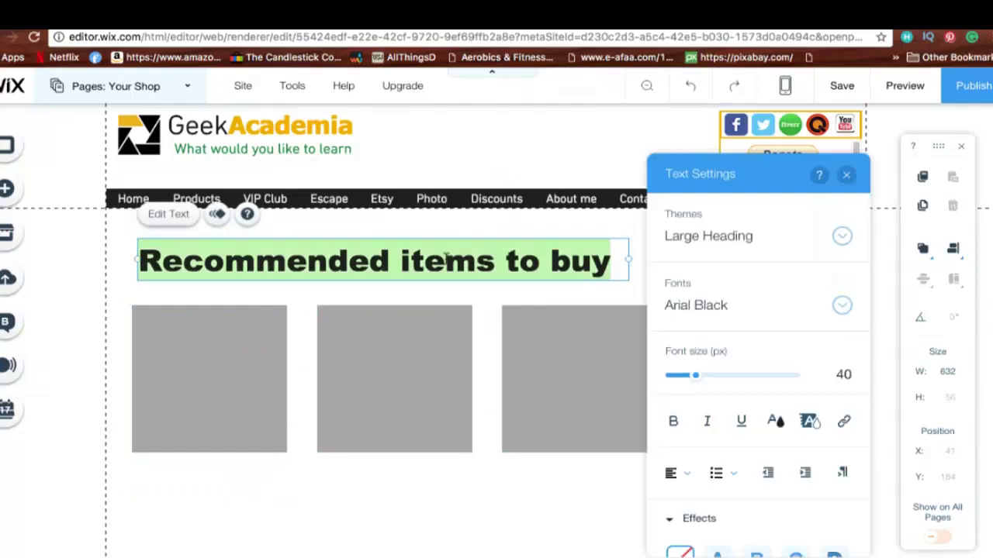
pyautogui.doubleClick(445, 259)
pyautogui.tripleClick(446, 259)
pyautogui.write('coll')
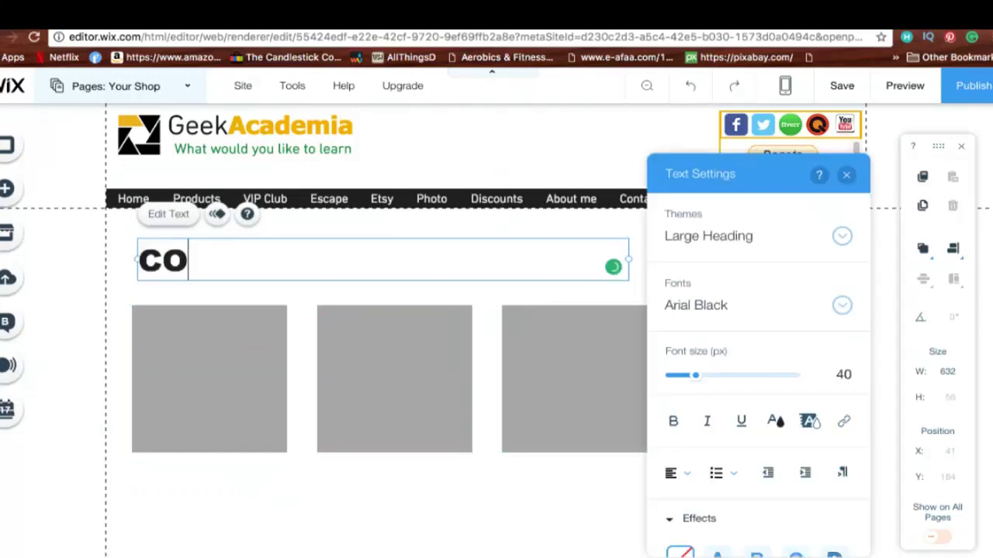
pyautogui.press('BackSpace')
pyautogui.press('BackSpace')
pyautogui.write('ol gear')
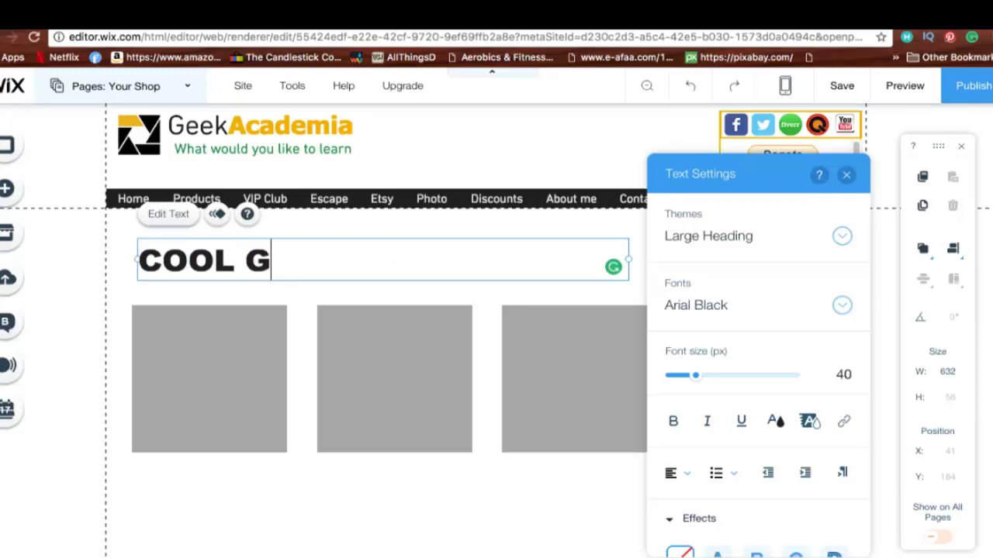
pyautogui.write(' to have')
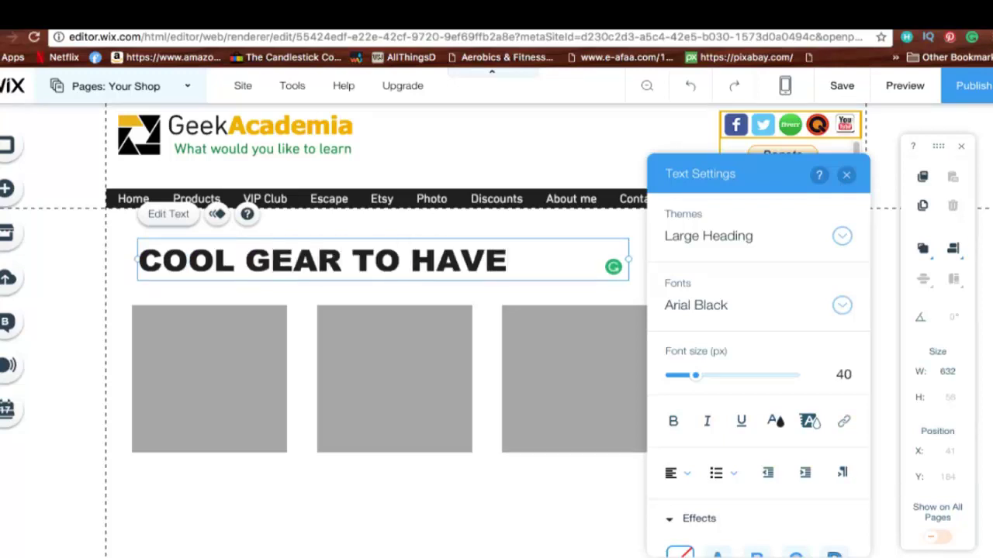
# Set the whole heading's font to Bodoni Poster and leave text editing.
pyautogui.hotkey('ctrl', 'shift', 'Left')
pyautogui.hotkey('ctrl', 'shift', 'Left')
pyautogui.hotkey('ctrl', 'shift', 'Left')
pyautogui.hotkey('ctrl', 'shift', 'Left')
pyautogui.click(842, 305)
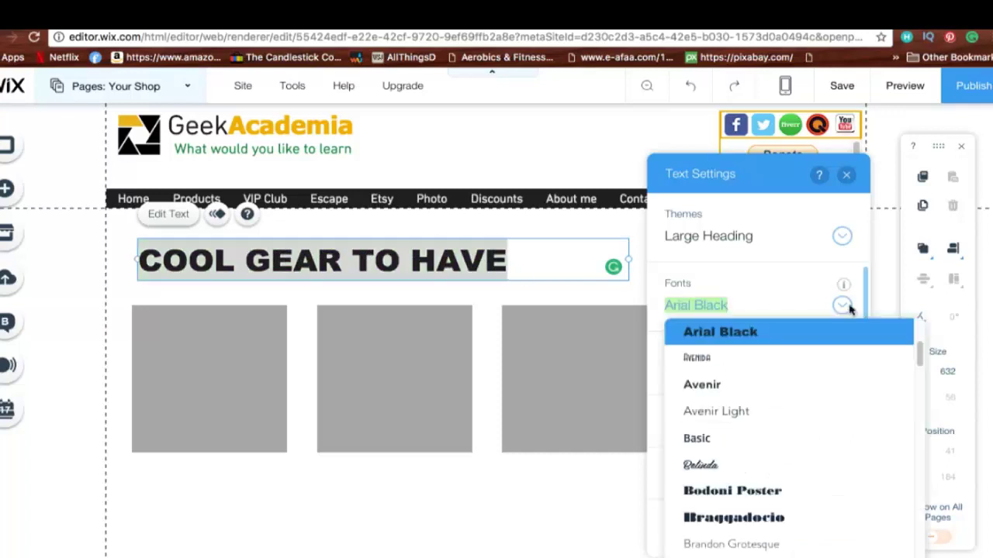
pyautogui.click(782, 493)
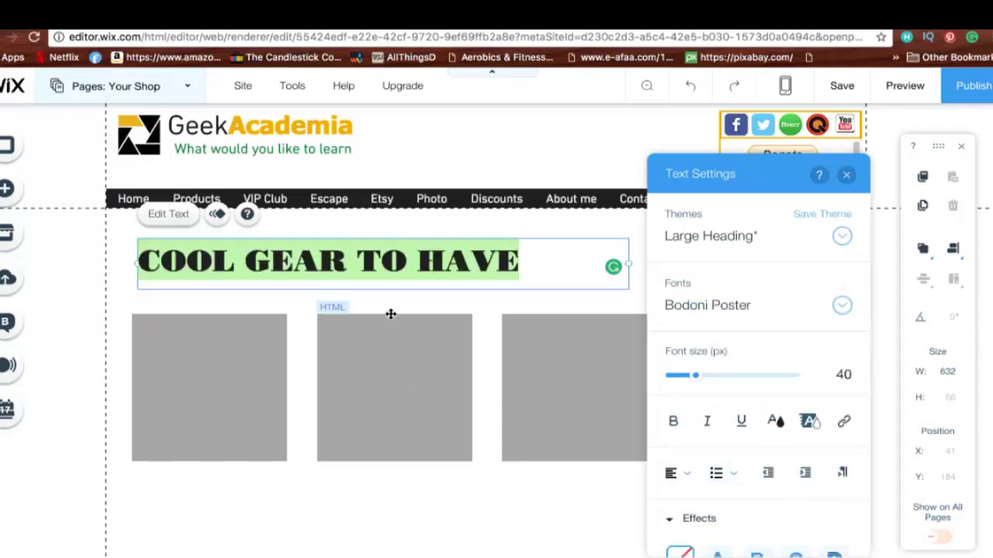
pyautogui.click(490, 283)
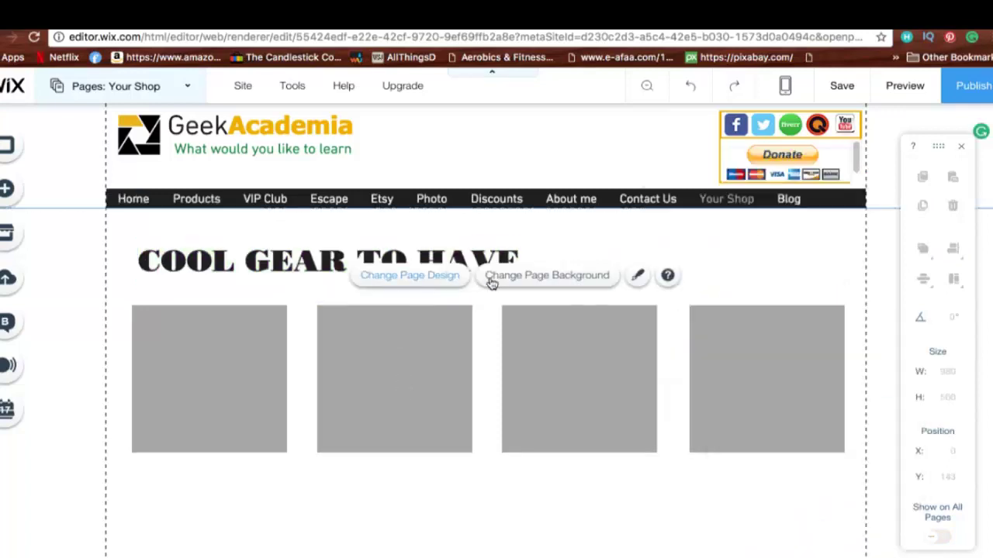
# Switch to Amazon, close the old link window, search Electronics for "canon camera" and open PHOTO4LESS's best-selling Canon EOS Rebel T6 bundle.
pyautogui.click(249, 377)
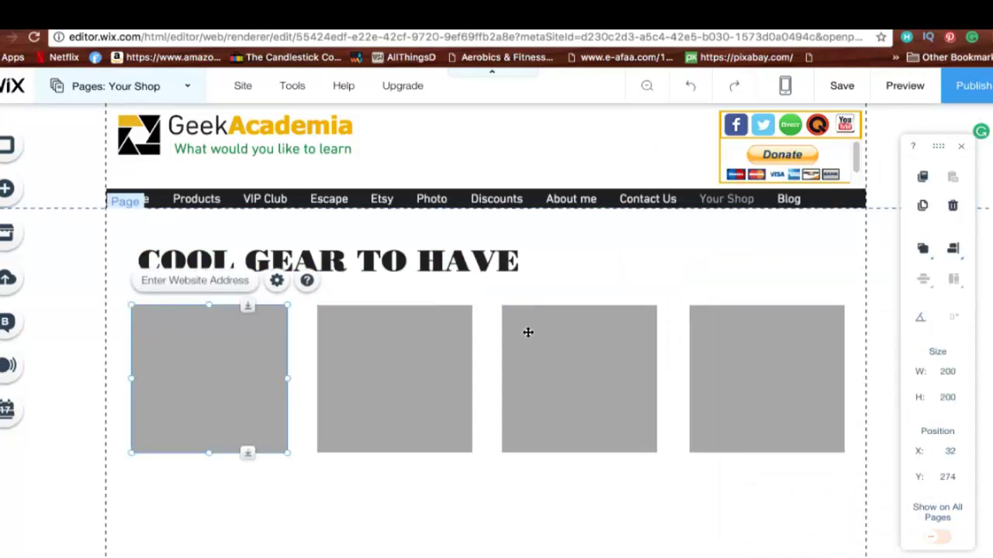
pyautogui.click(824, 18)
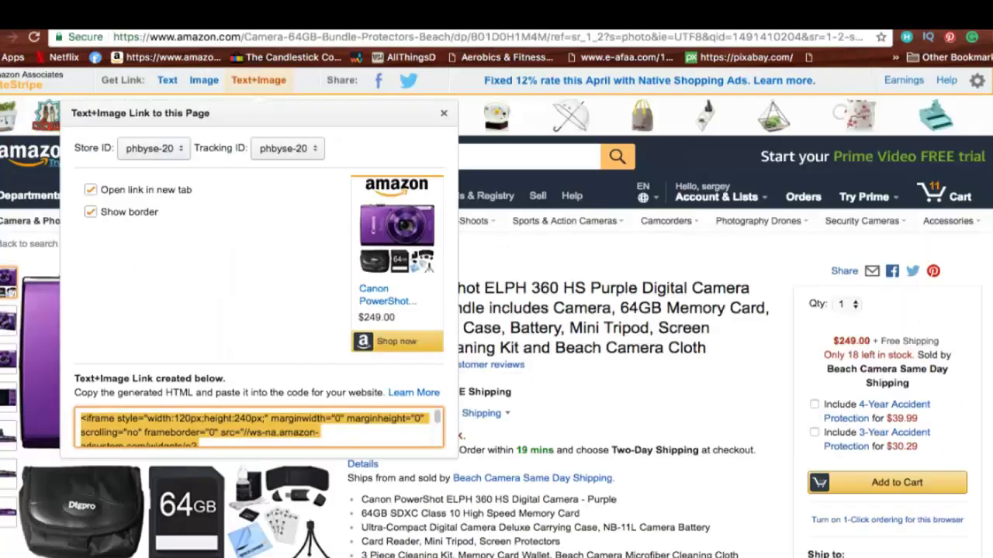
pyautogui.click(444, 113)
pyautogui.moveTo(279, 156); pyautogui.dragTo(202, 158)
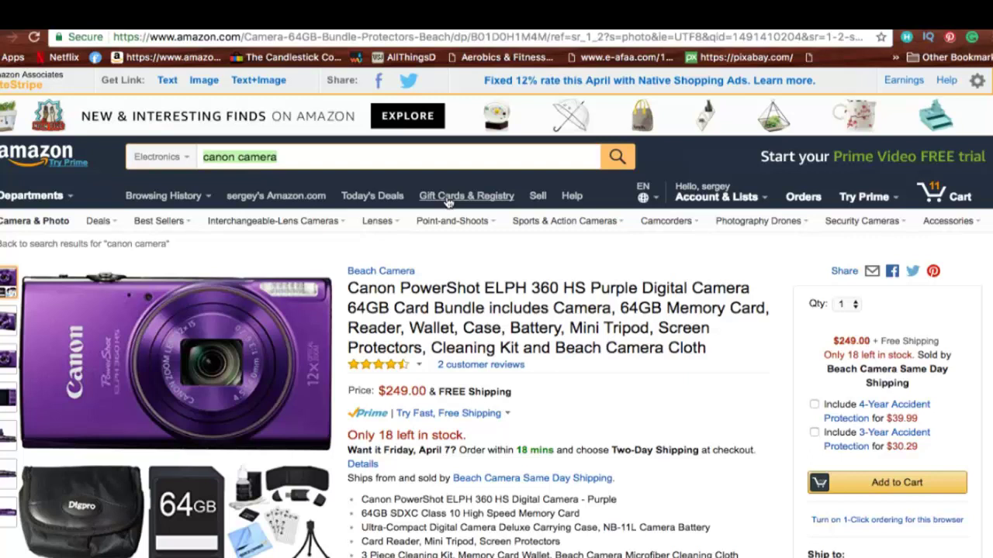
pyautogui.tripleClick(285, 158)
pyautogui.write('canon ')
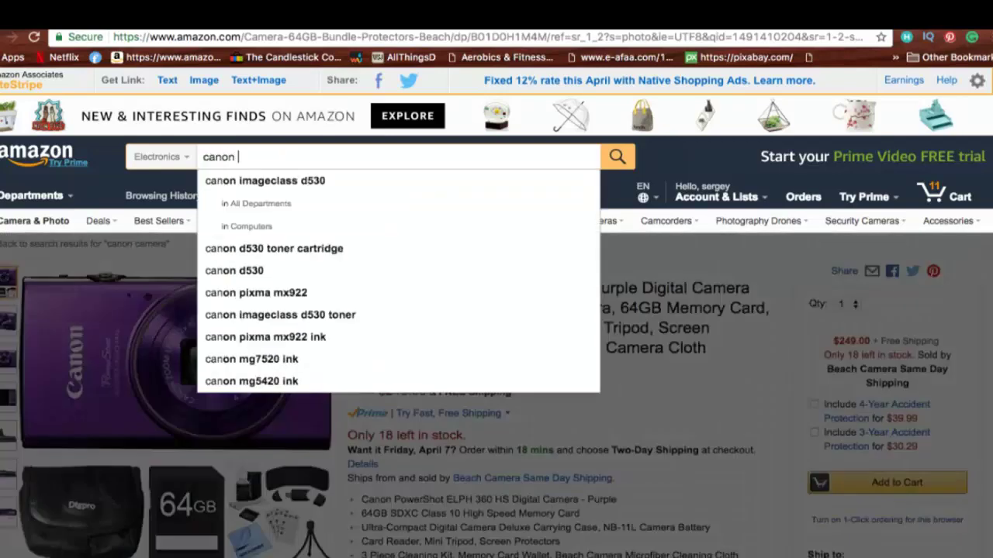
pyautogui.write('camera')
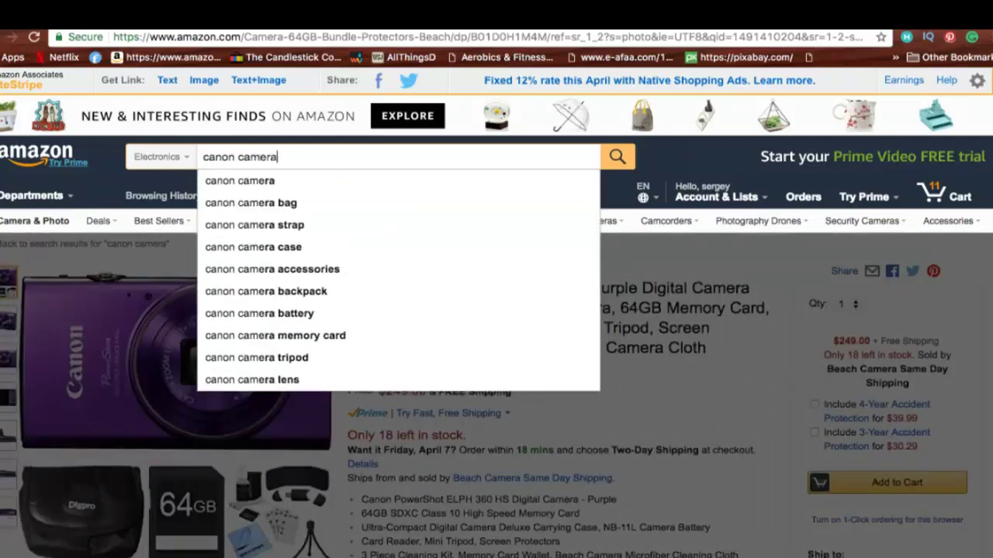
pyautogui.press('Return')
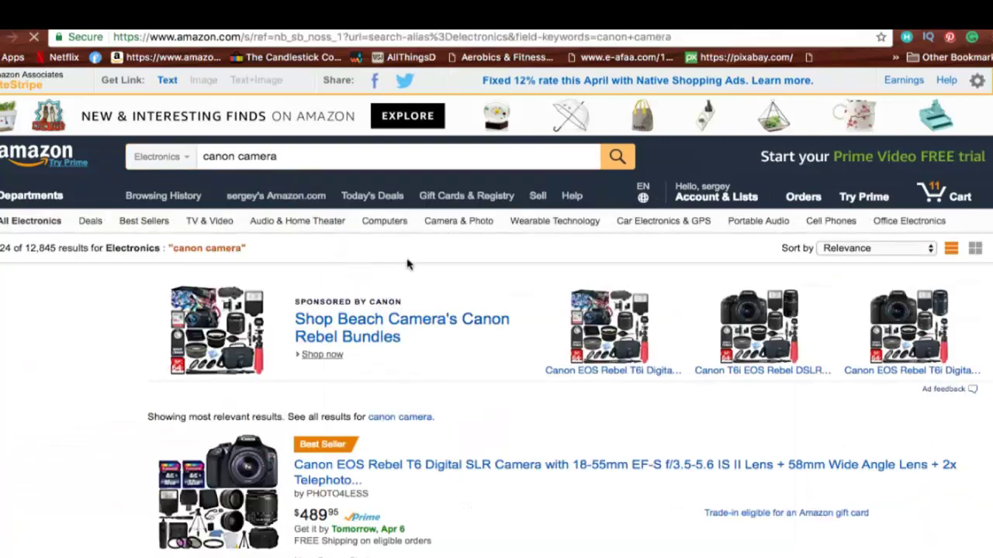
pyautogui.scroll(-5, 496, 310)
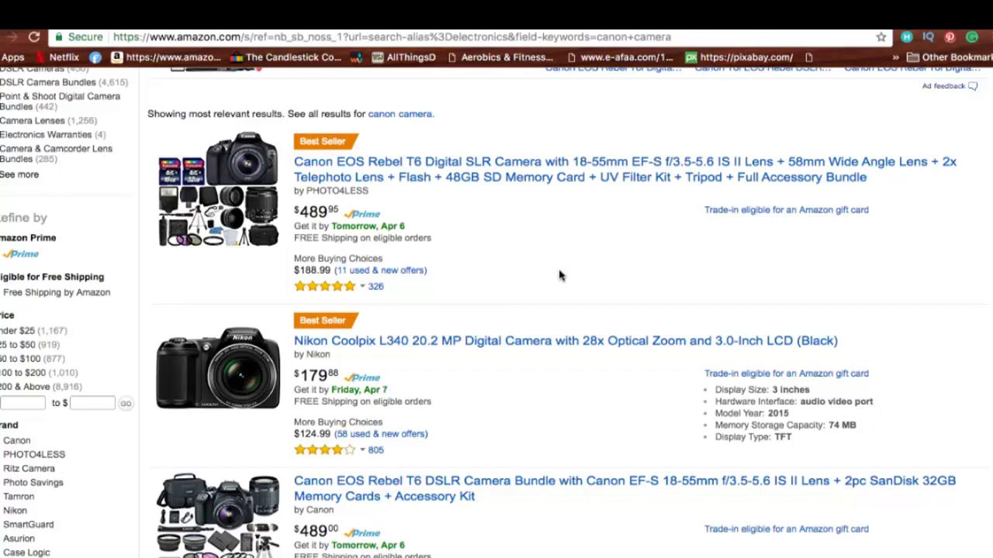
pyautogui.click(444, 181)
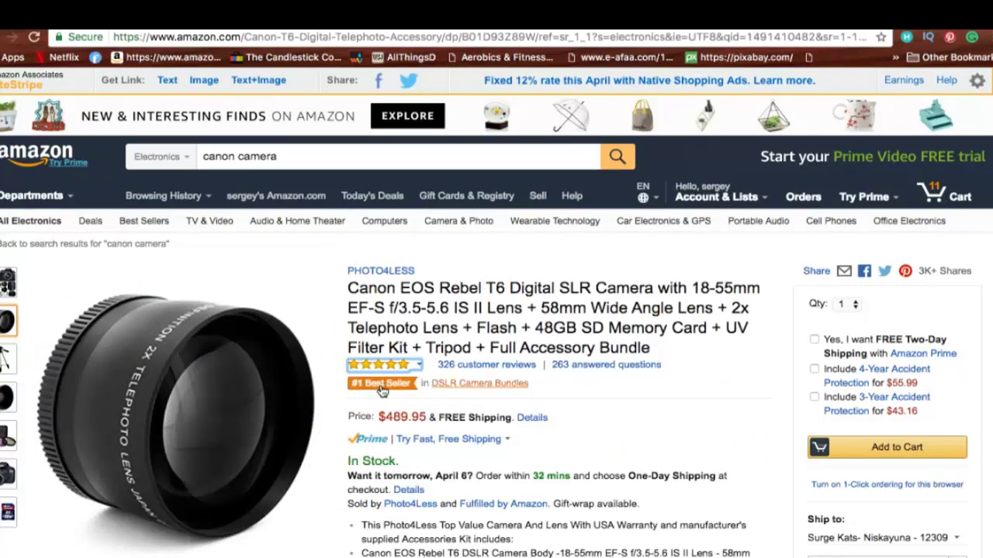
# Generate the Text+Image affiliate link for the Canon EOS Rebel T6 bundle and copy its HTML code.
pyautogui.click(257, 80)
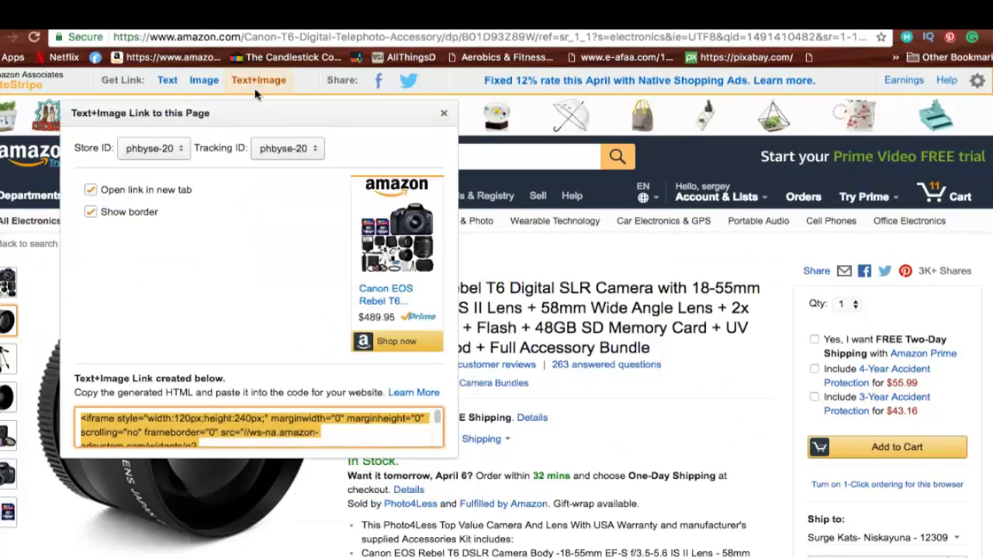
pyautogui.rightClick(265, 434)
pyautogui.click(300, 468)
pyautogui.click(250, 429)
pyautogui.rightClick(251, 429)
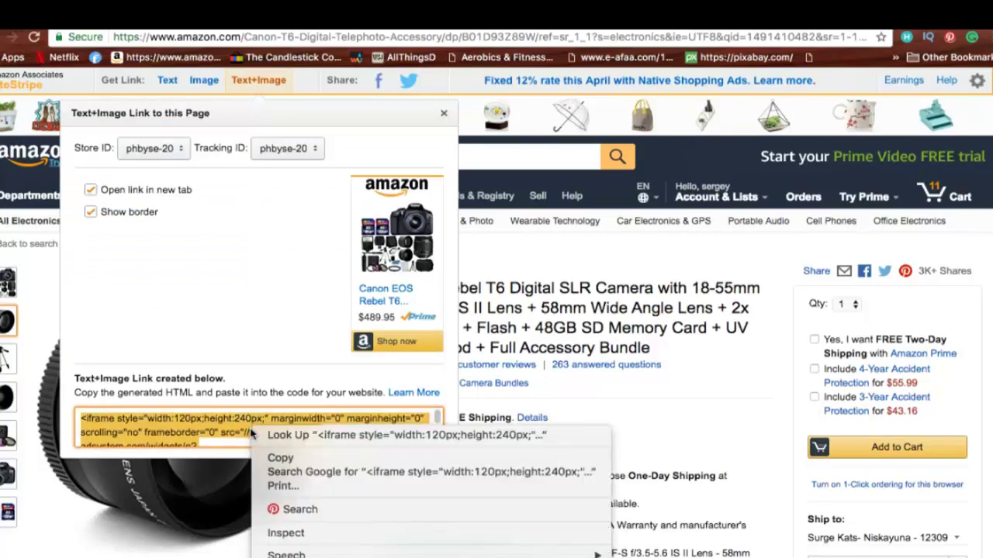
pyautogui.click(295, 464)
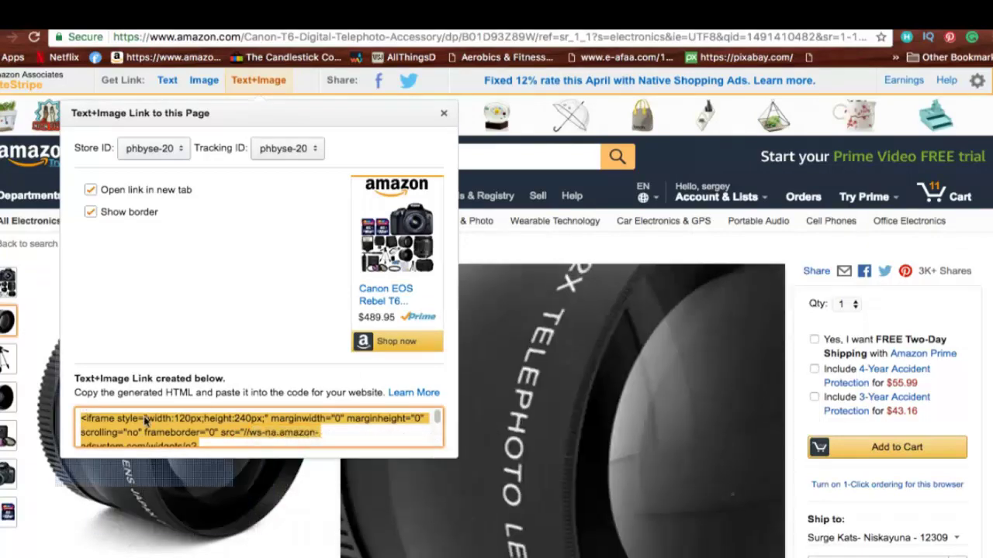
# Switch to the Wix editor, embed the copied Canon EOS Rebel T6 code in the first HTML box and resize it to about 140 by 267.
pyautogui.click(481, 21)
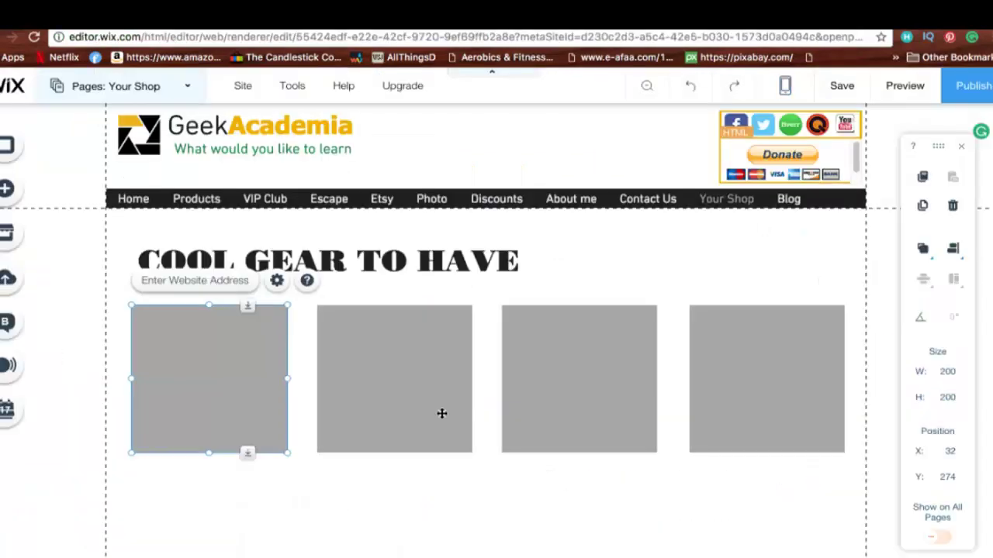
pyautogui.click(276, 282)
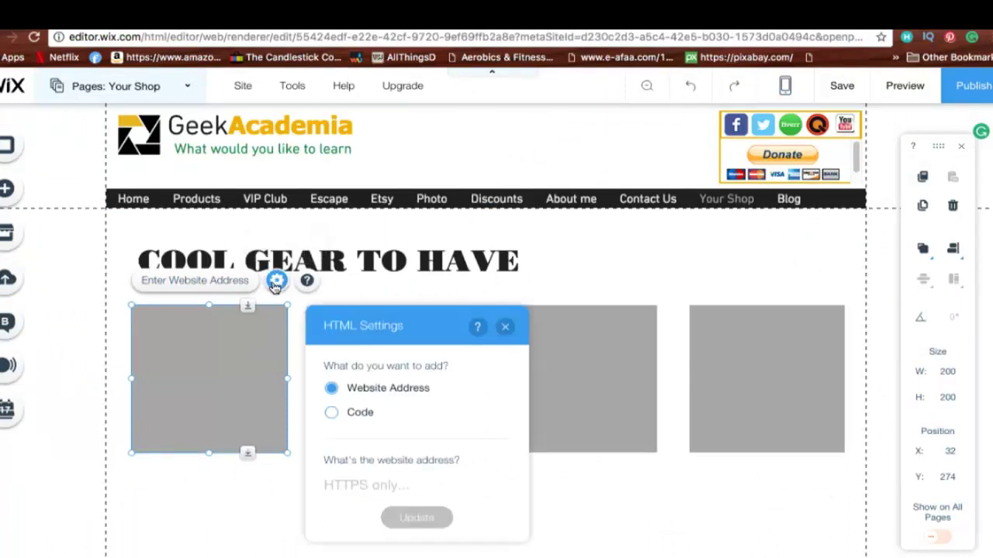
pyautogui.click(332, 412)
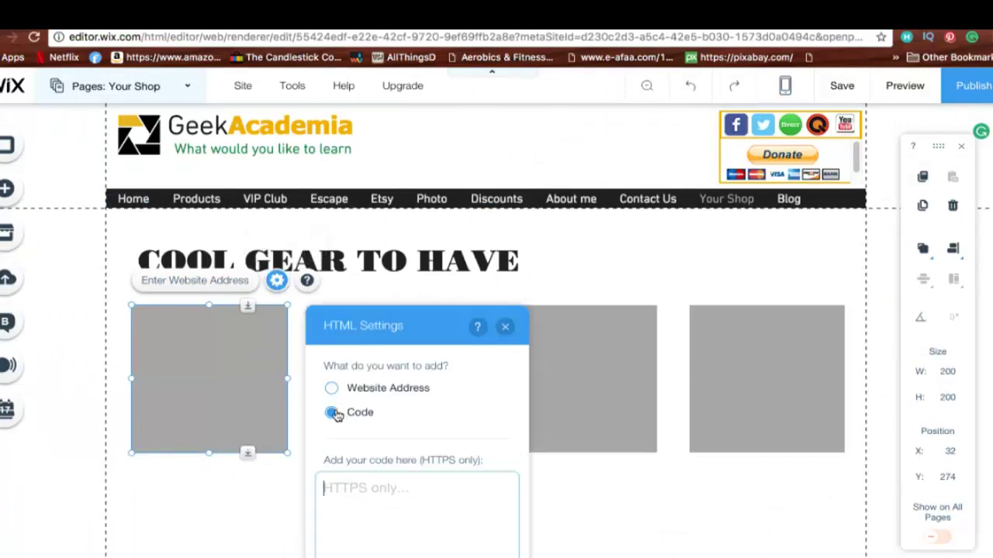
pyautogui.rightClick(356, 475)
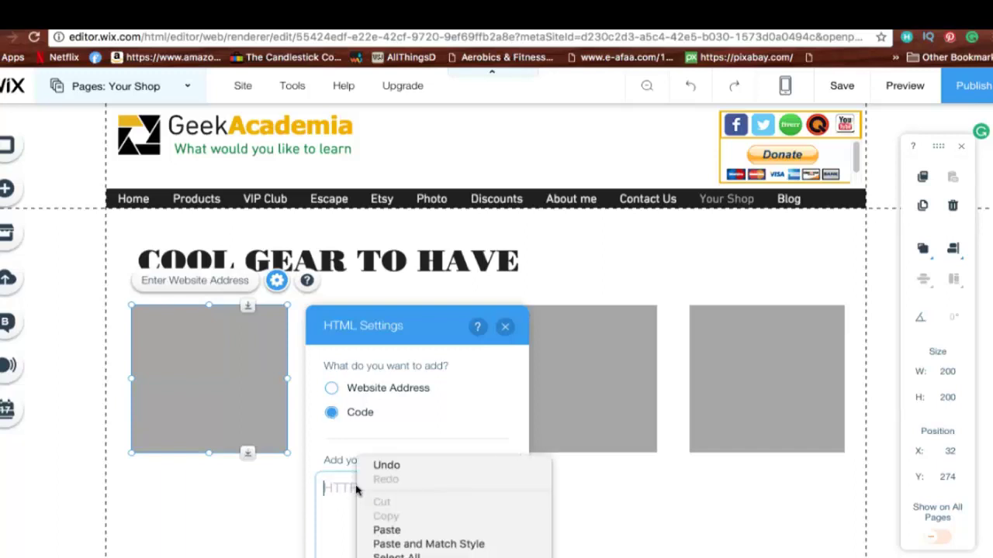
pyautogui.click(388, 532)
pyautogui.moveTo(406, 323); pyautogui.dragTo(272, 208)
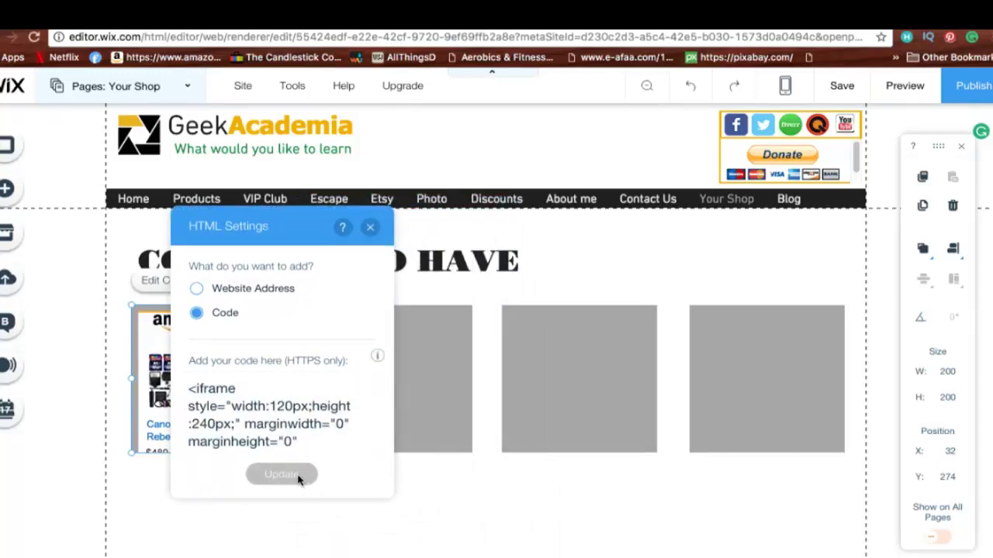
pyautogui.click(370, 226)
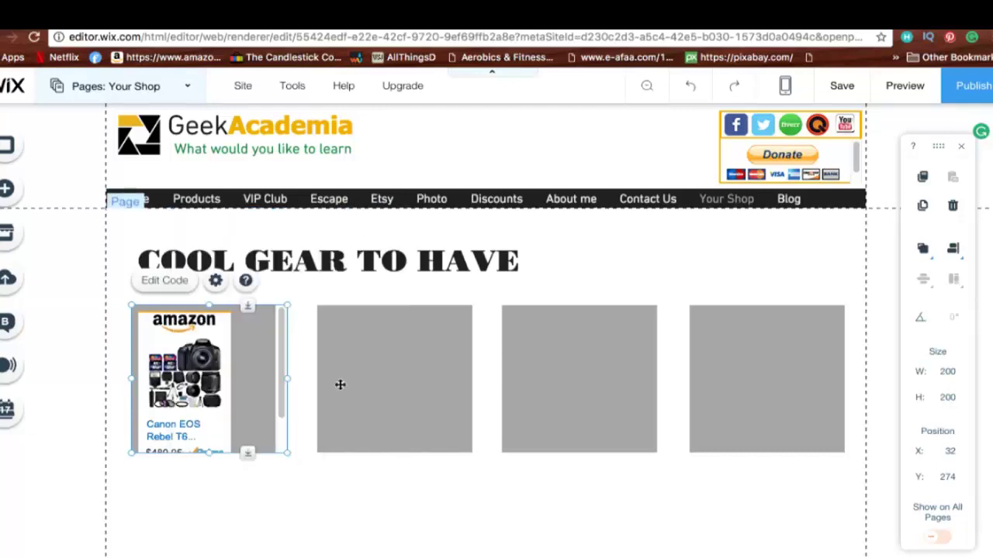
pyautogui.moveTo(288, 454); pyautogui.dragTo(239, 500)
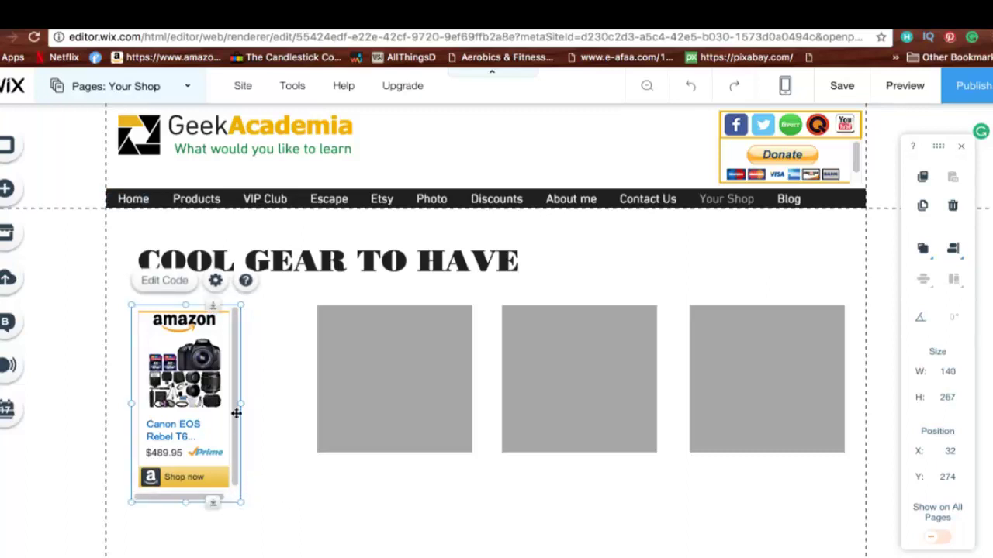
# Resize the Canon camera ad box to about 147 by 269 px and align it under the page heading.
pyautogui.moveTo(232, 428)
pyautogui.mouseDown()
pyautogui.moveTo(230, 443)
pyautogui.moveTo(230, 423)
pyautogui.mouseUp()
pyautogui.moveTo(235, 498); pyautogui.dragTo(241, 498)
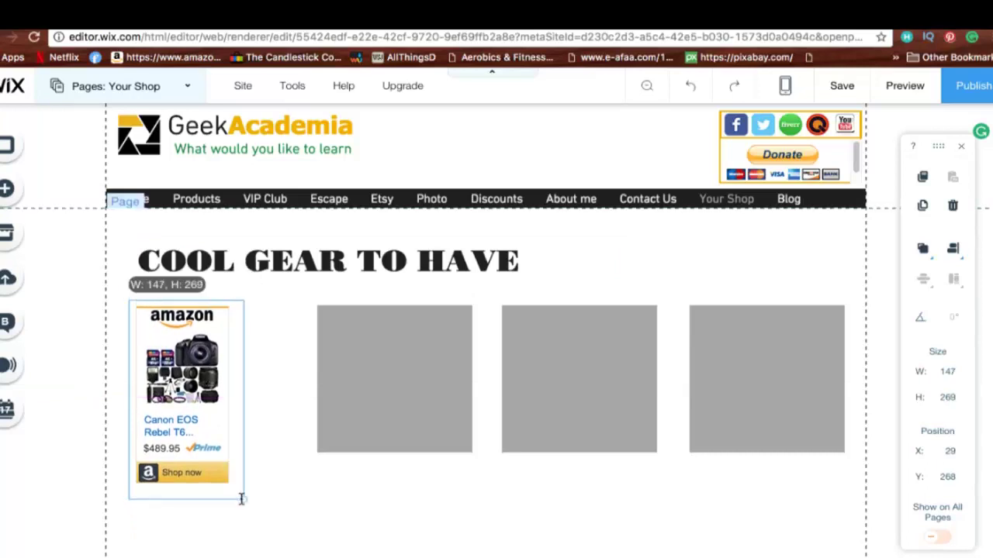
pyautogui.click(256, 492)
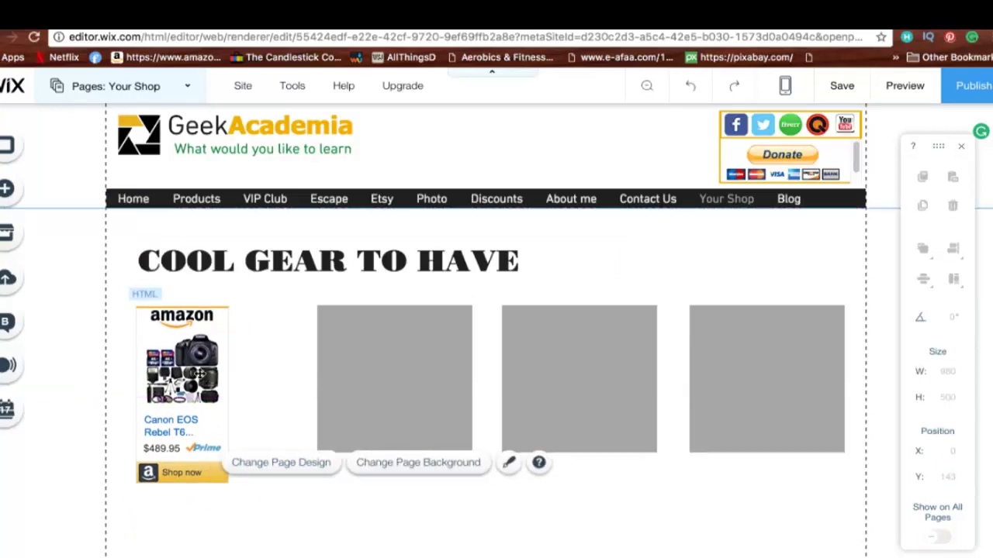
pyautogui.moveTo(200, 373); pyautogui.dragTo(198, 378)
pyautogui.click(249, 397)
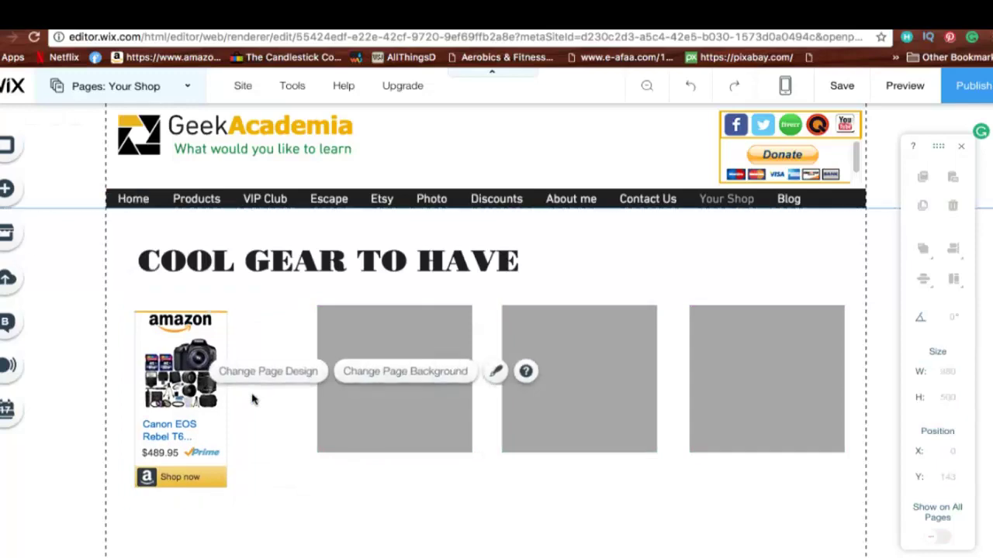
# On the Amazon page, search for "tokina 11-16mm f 2.8" and open the lens listing for Canon EOS cameras.
pyautogui.click(620, 17)
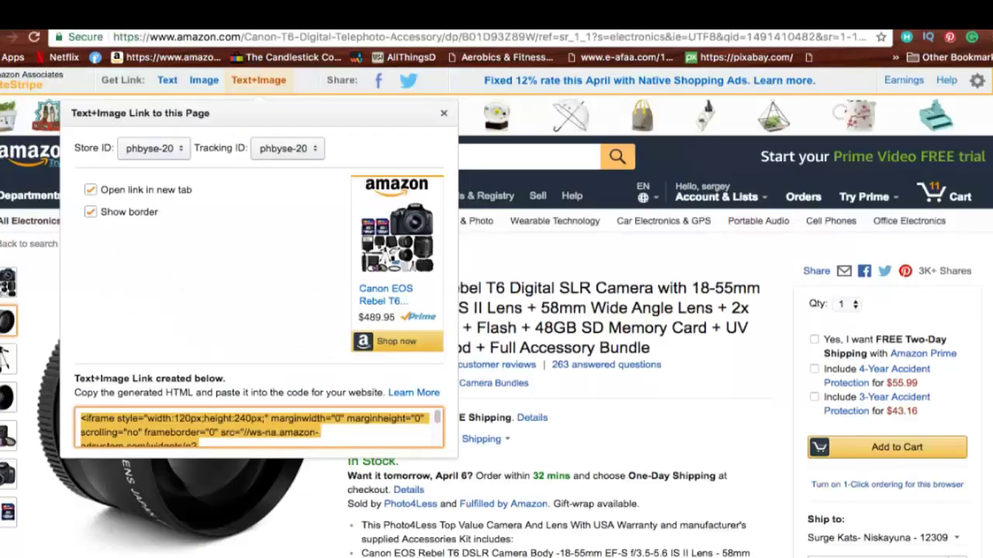
pyautogui.click(441, 118)
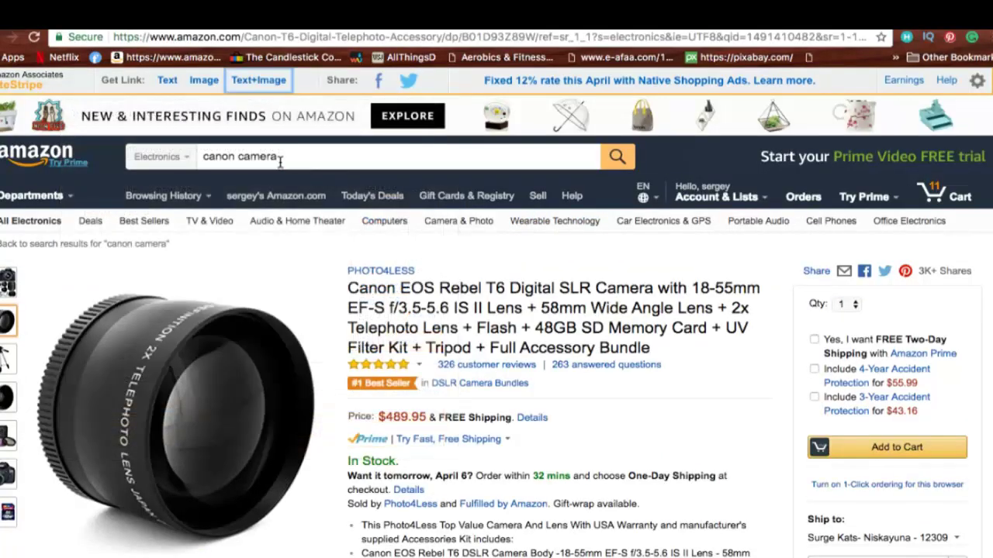
pyautogui.tripleClick(281, 158)
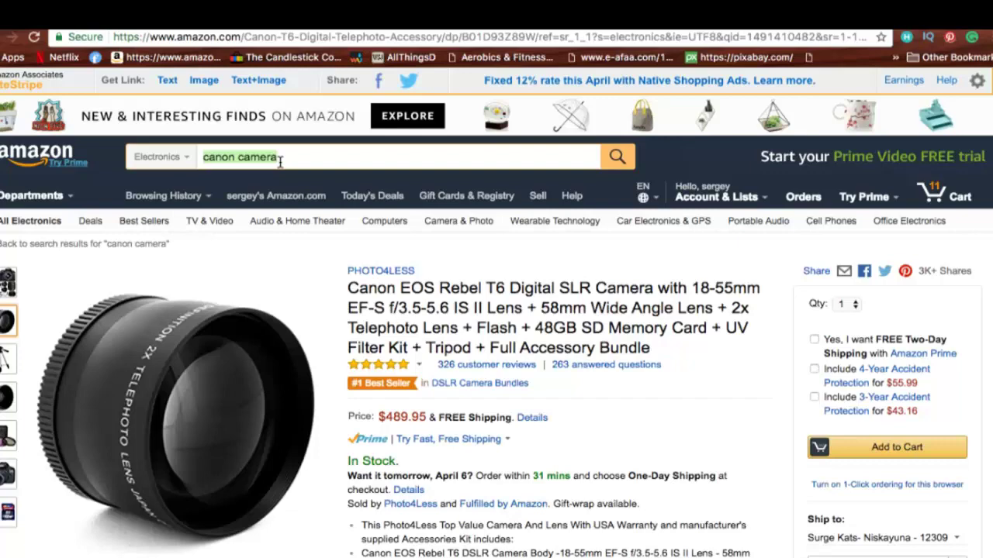
pyautogui.write('11-')
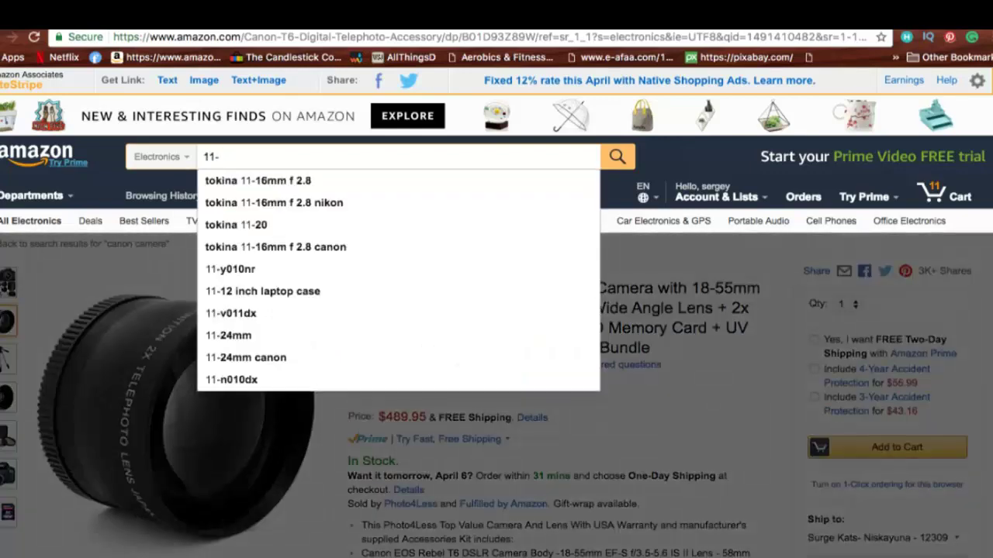
pyautogui.click(291, 185)
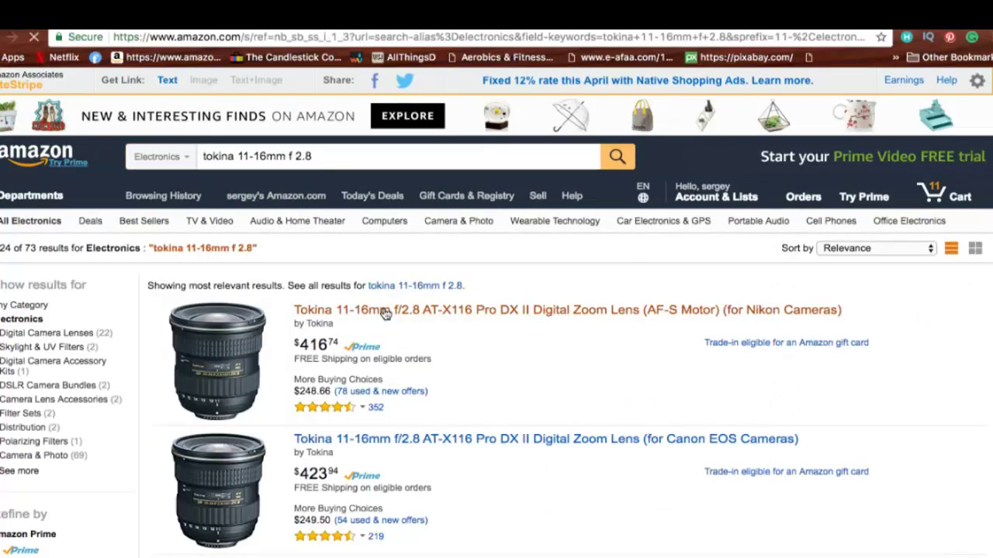
pyautogui.click(401, 440)
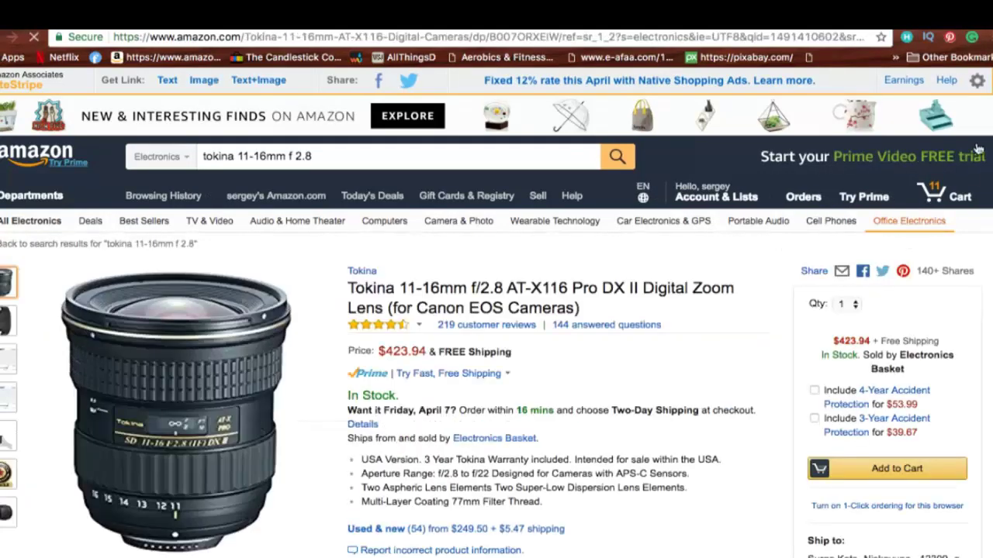
# Browse the lens listing down to the customer reviews and look through the customer images in the gallery.
pyautogui.scroll(-1, 931, 226)
pyautogui.scroll(-15, 989, 183)
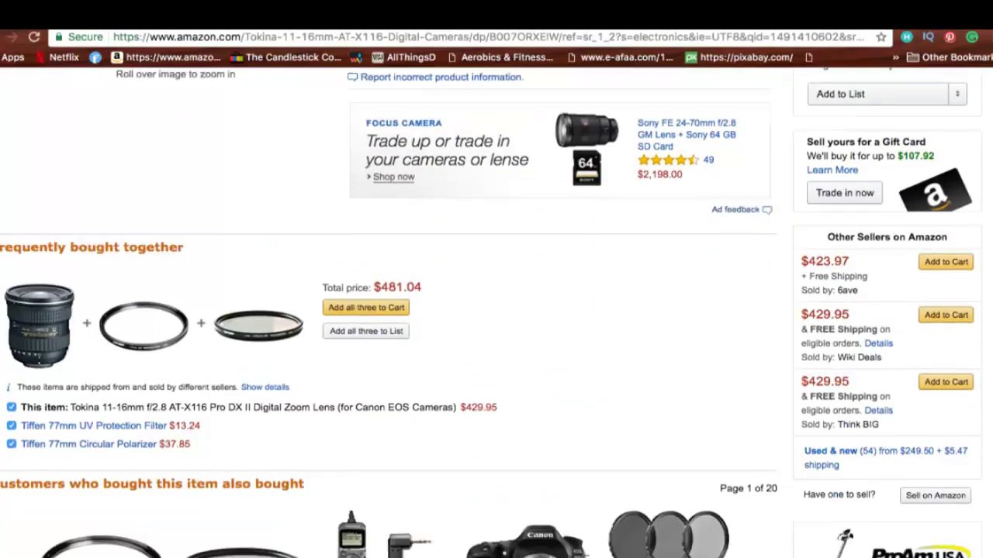
pyautogui.scroll(-20, 989, 183)
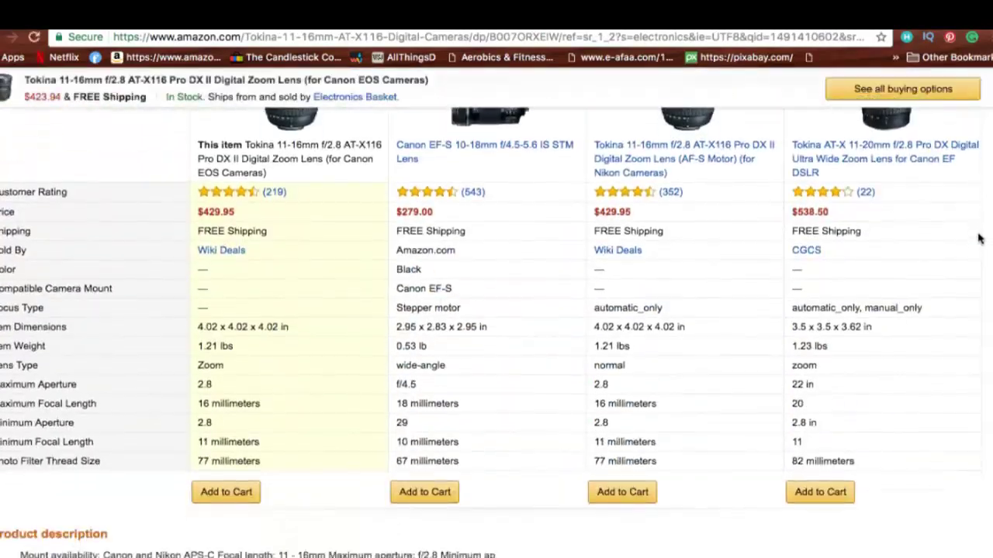
pyautogui.scroll(-20, 975, 278)
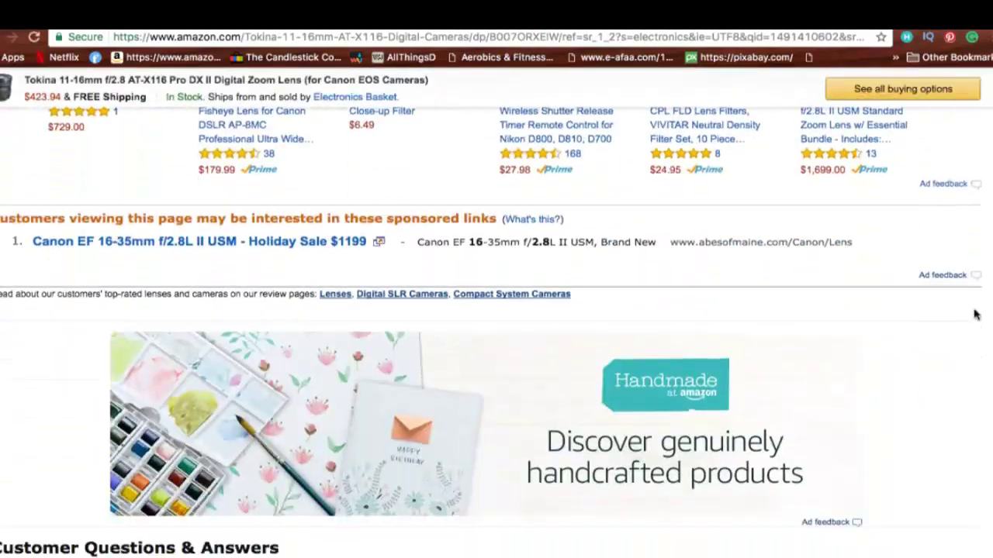
pyautogui.scroll(-5, 981, 374)
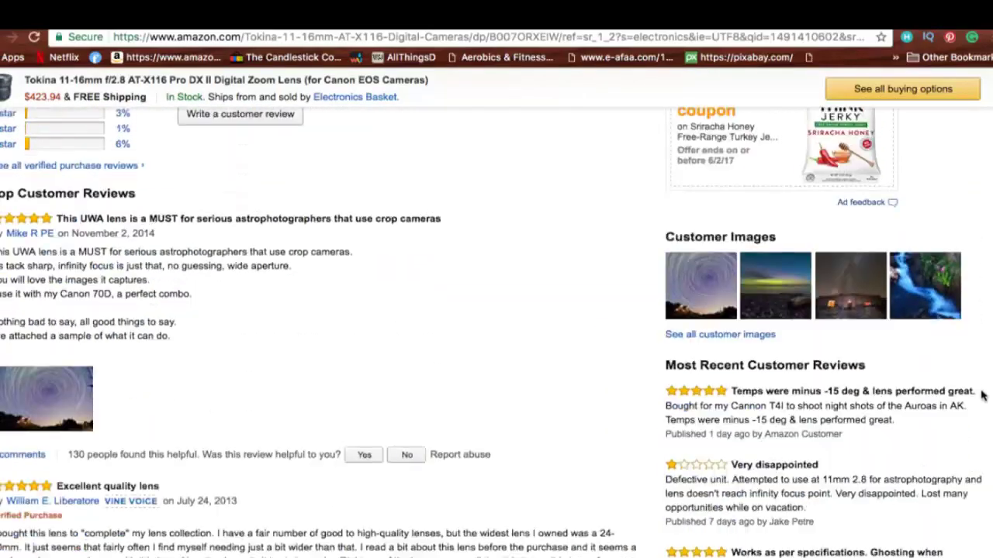
pyautogui.click(693, 281)
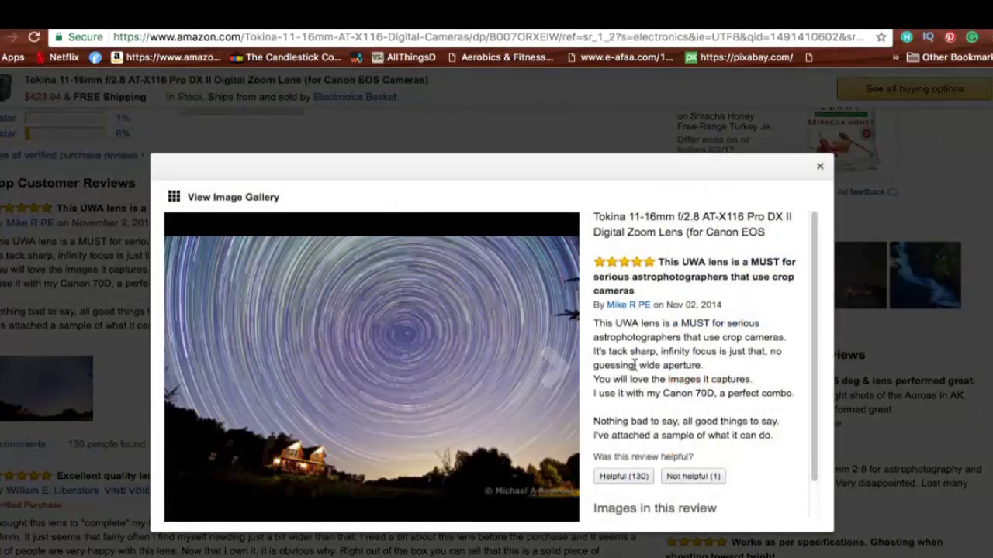
pyautogui.click(548, 371)
pyautogui.click(548, 370)
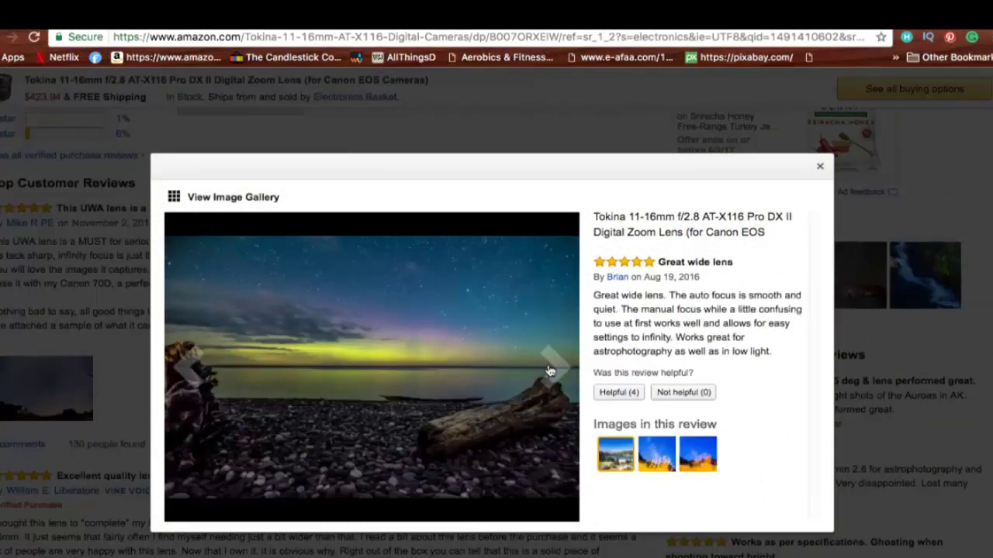
pyautogui.click(548, 371)
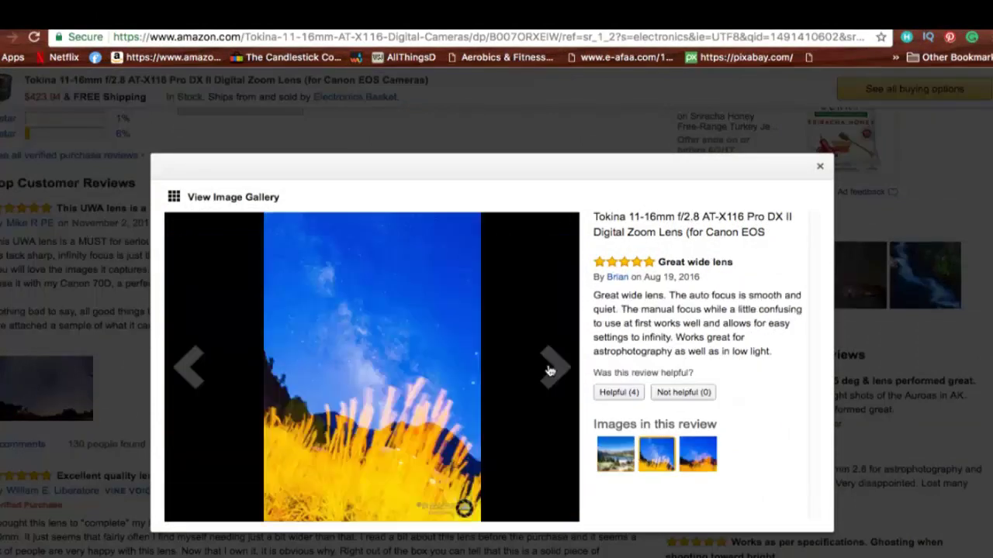
pyautogui.click(548, 371)
pyautogui.click(548, 370)
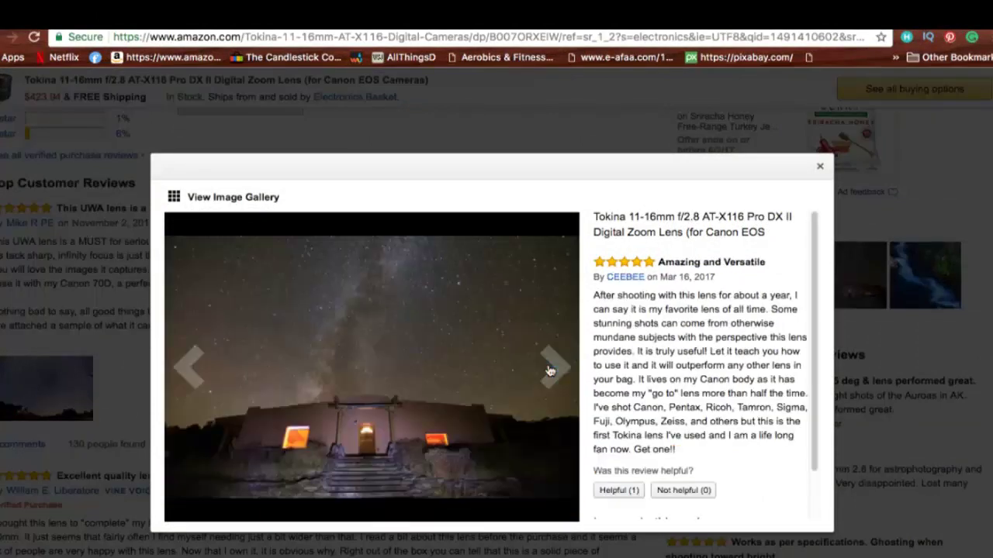
pyautogui.click(548, 371)
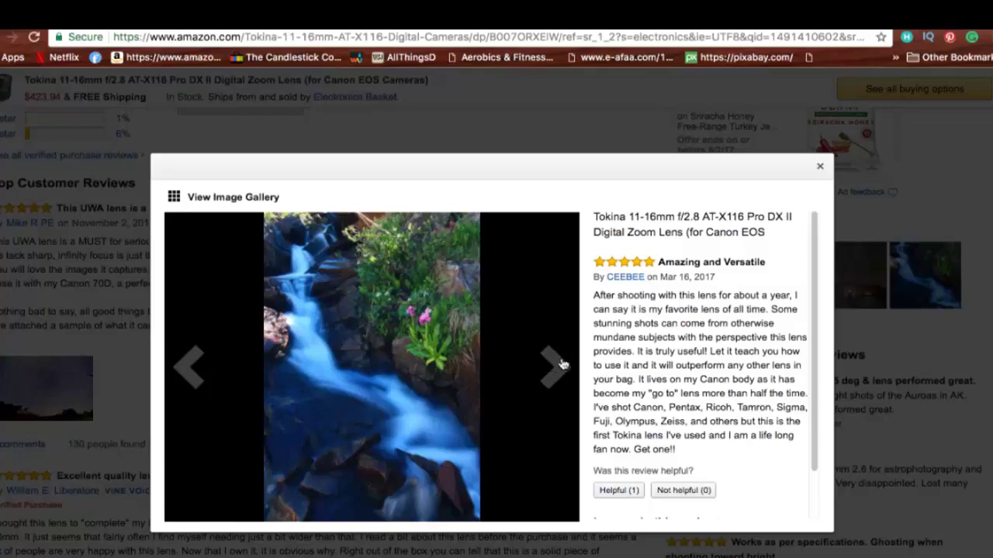
pyautogui.click(820, 166)
# Return to the lens's product title and check which camera brand it is made for.
pyautogui.scroll(20, 984, 186)
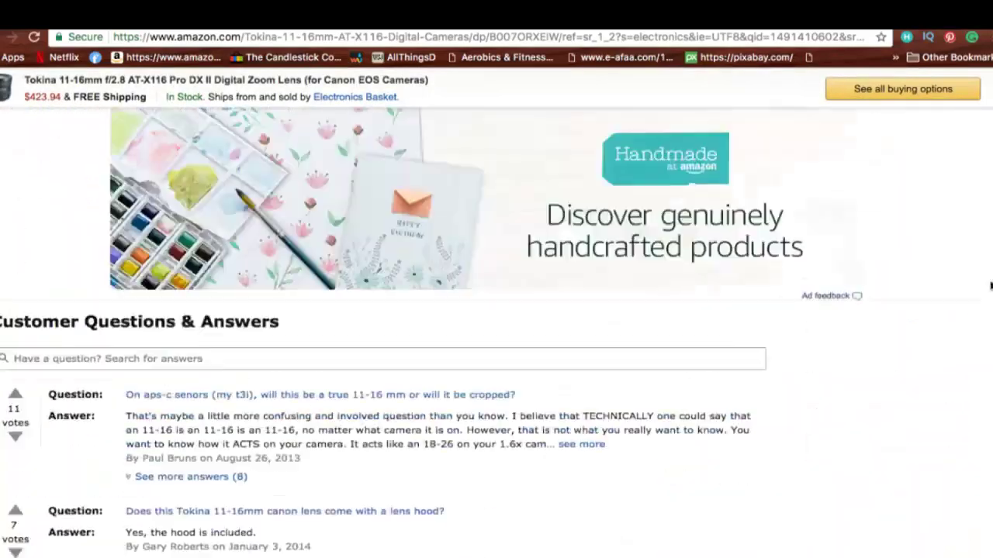
pyautogui.scroll(5, 984, 185)
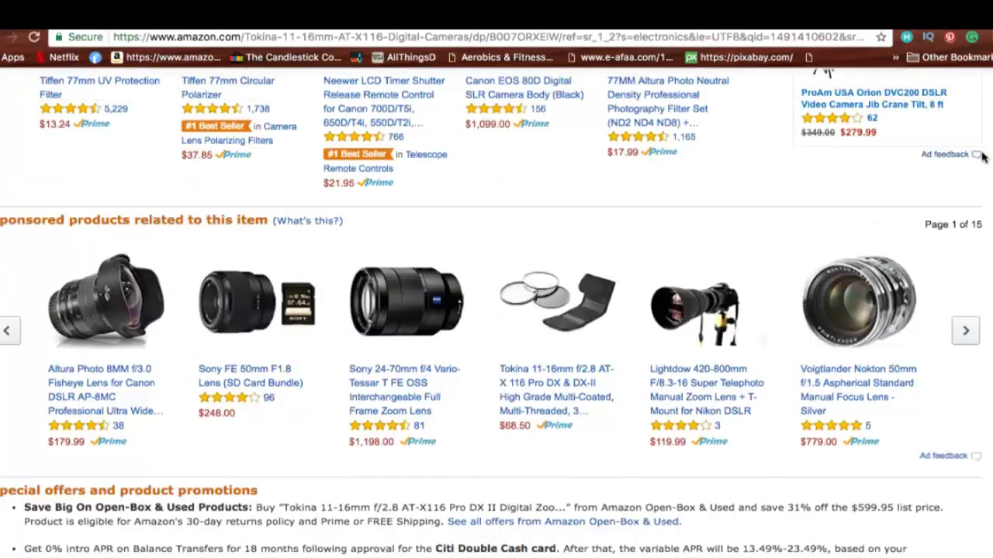
pyautogui.scroll(5, 978, 132)
pyautogui.scroll(10, 978, 132)
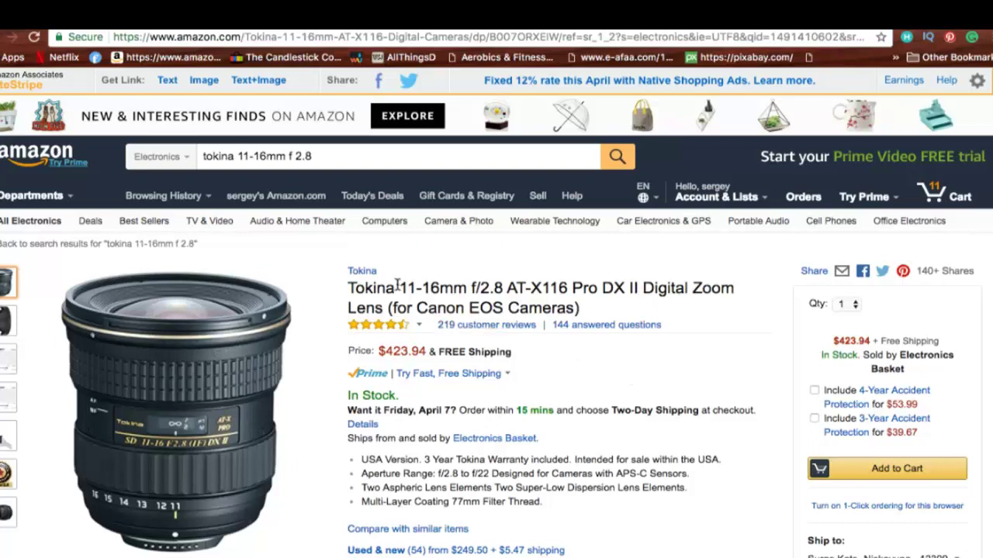
pyautogui.moveTo(349, 287); pyautogui.dragTo(467, 307)
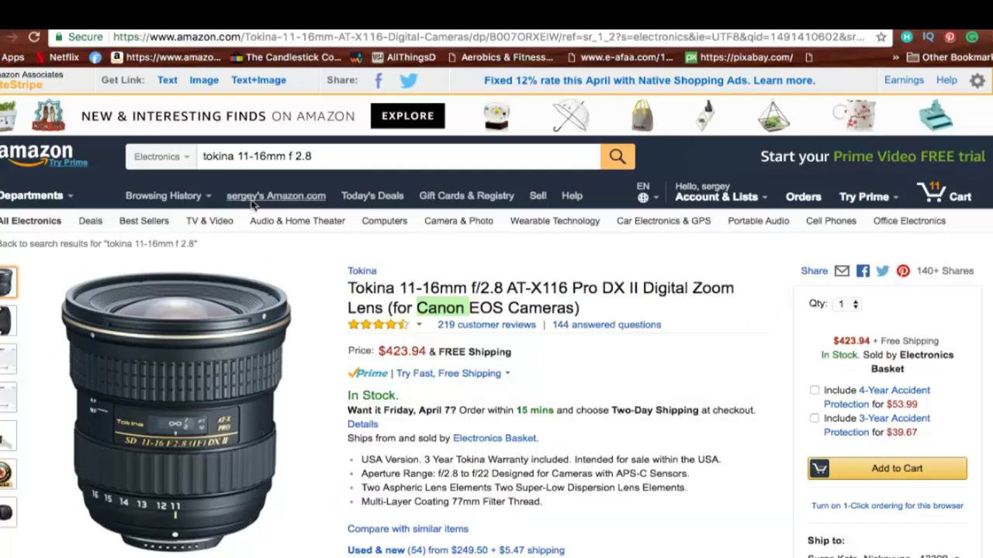
pyautogui.click(418, 275)
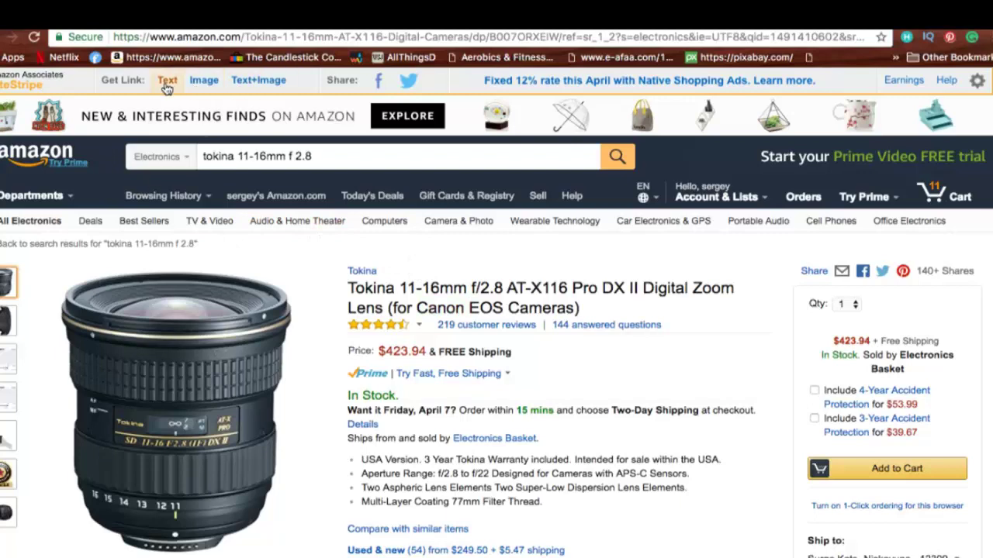
# Generate the Text+Image affiliate link for the Tokina lens and copy its HTML code.
pyautogui.click(260, 82)
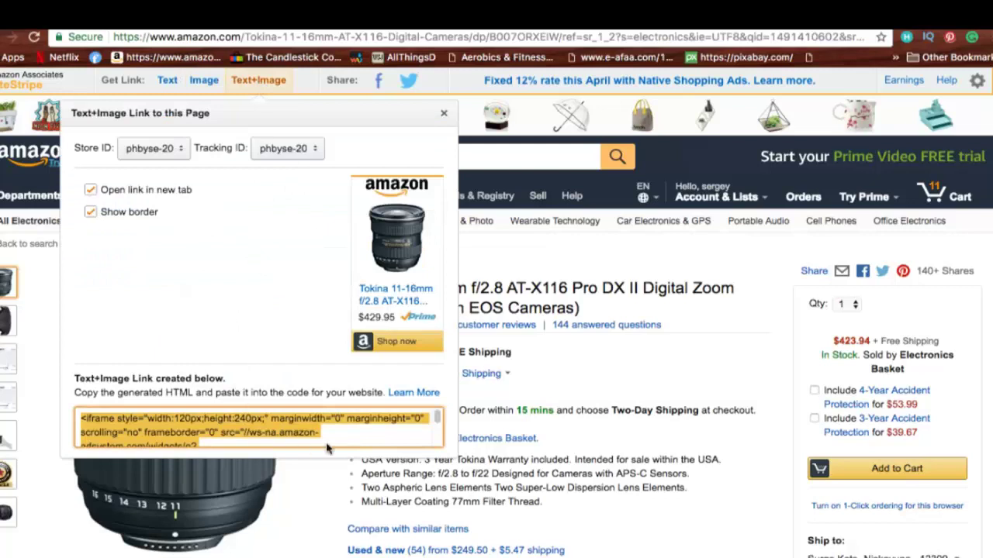
pyautogui.moveTo(439, 417); pyautogui.dragTo(447, 464)
pyautogui.moveTo(339, 441); pyautogui.dragTo(243, 368)
pyautogui.rightClick(226, 403)
pyautogui.click(168, 416)
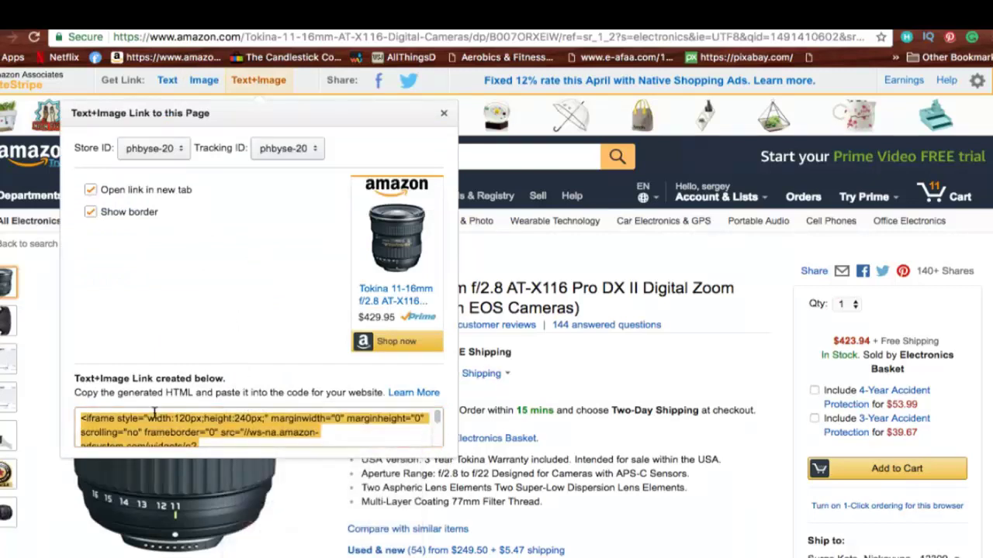
pyautogui.rightClick(186, 415)
pyautogui.click(218, 450)
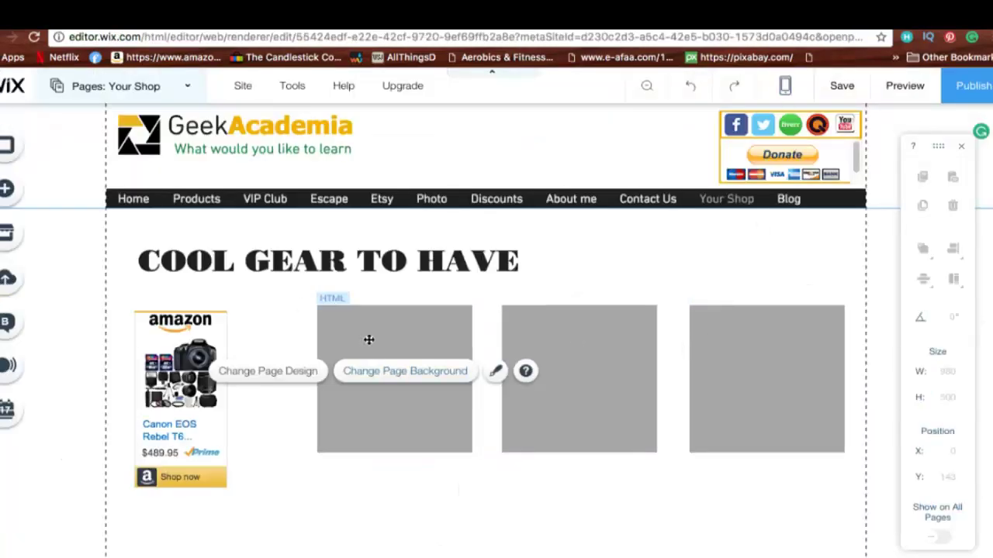
# In the Wix editor, set the first empty HTML box to Code and embed the copied Tokina lens code.
pyautogui.click(368, 339)
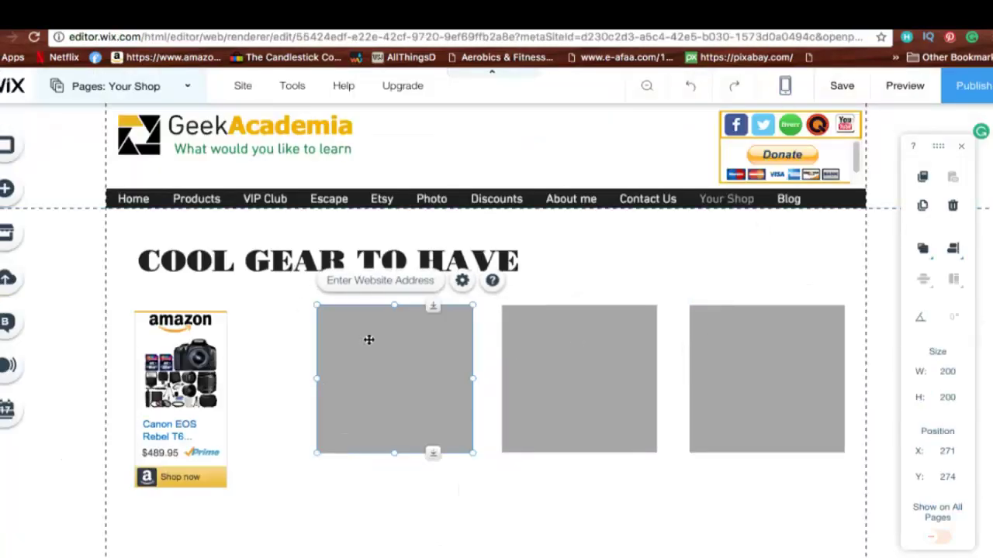
pyautogui.click(463, 284)
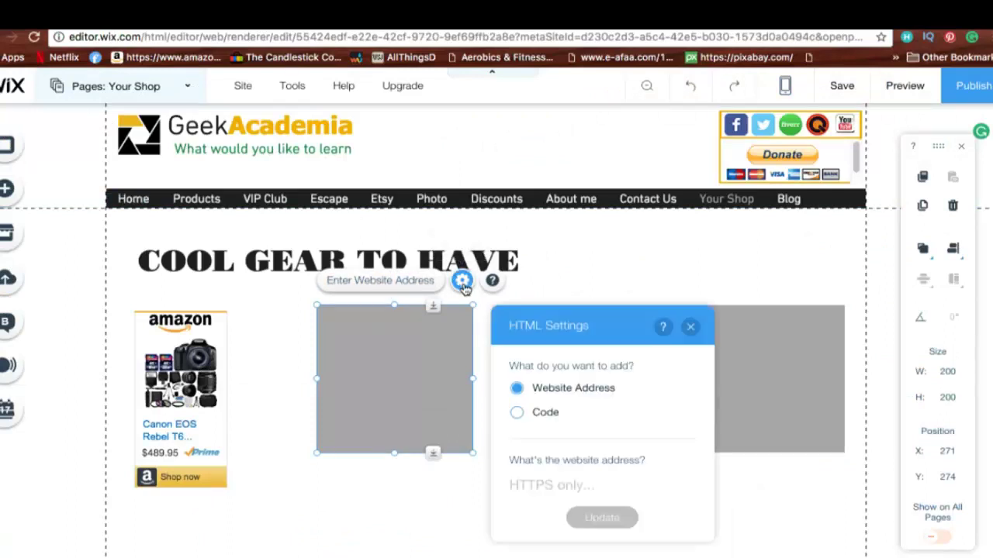
pyautogui.click(543, 413)
pyautogui.rightClick(550, 486)
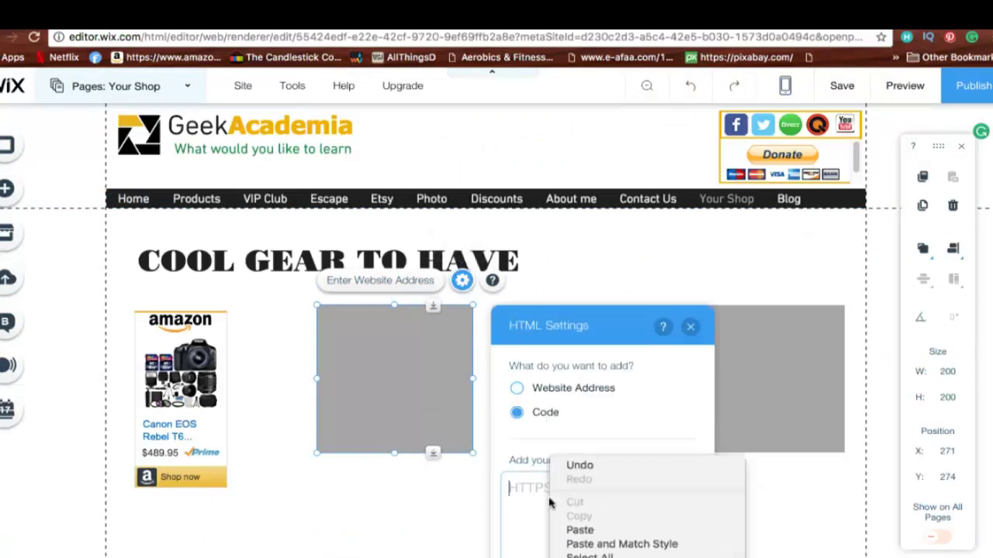
pyautogui.click(587, 531)
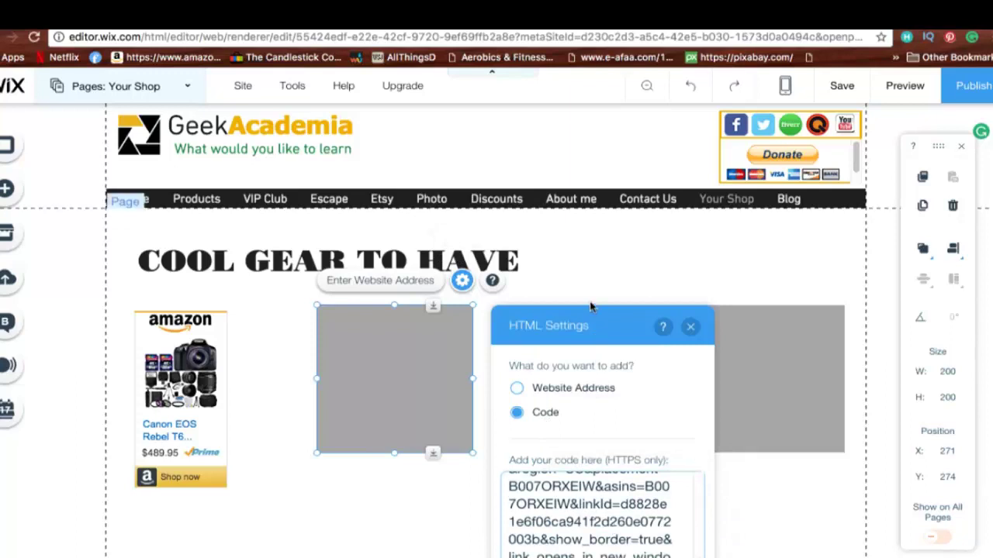
pyautogui.moveTo(595, 337); pyautogui.dragTo(545, 213)
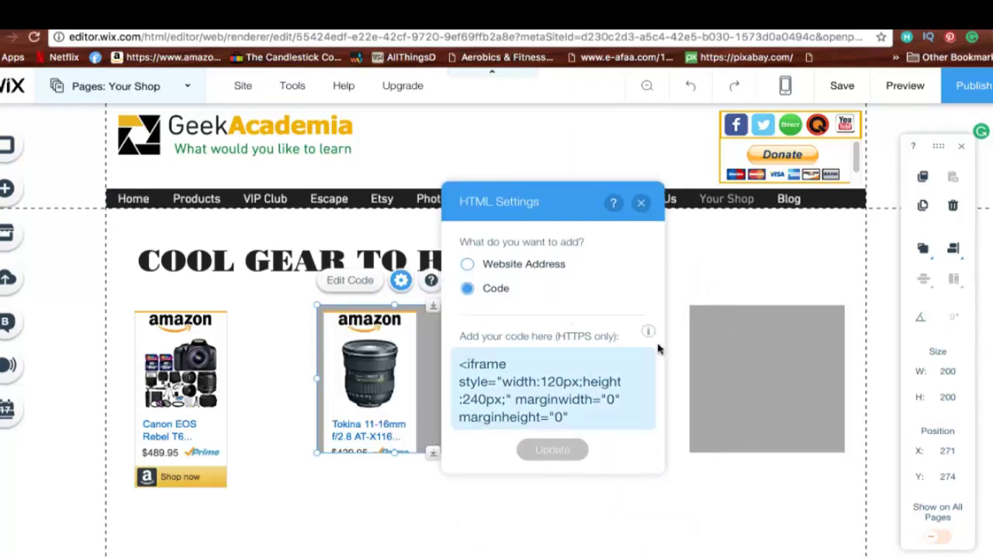
pyautogui.click(640, 203)
# Resize the Tokina lens ad box to about 145 by 258 px and place it beside the Canon ad at about X 169, Y 274.
pyautogui.moveTo(393, 391); pyautogui.dragTo(294, 389)
pyautogui.moveTo(396, 454); pyautogui.dragTo(368, 490)
pyautogui.click(368, 490)
pyautogui.moveTo(298, 401); pyautogui.dragTo(293, 401)
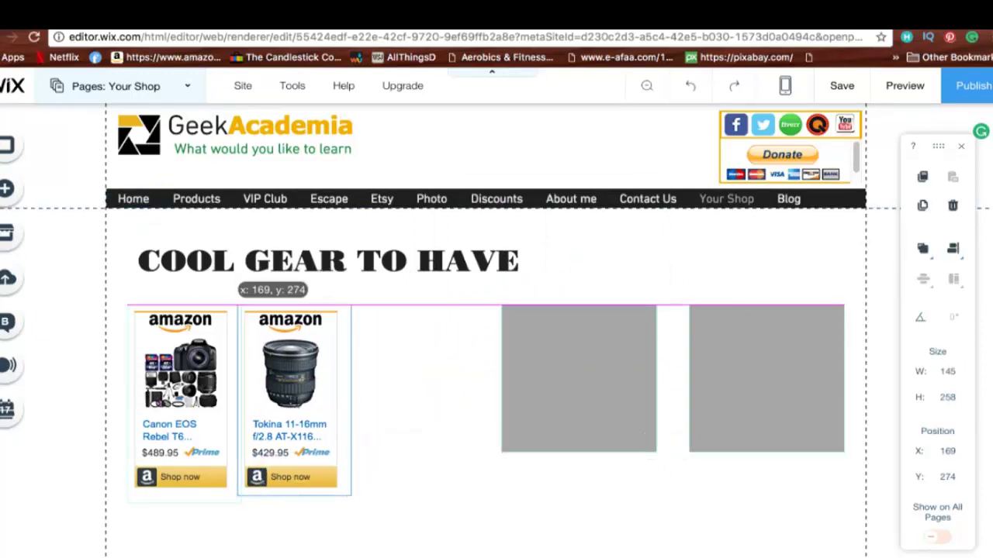
pyautogui.click(381, 397)
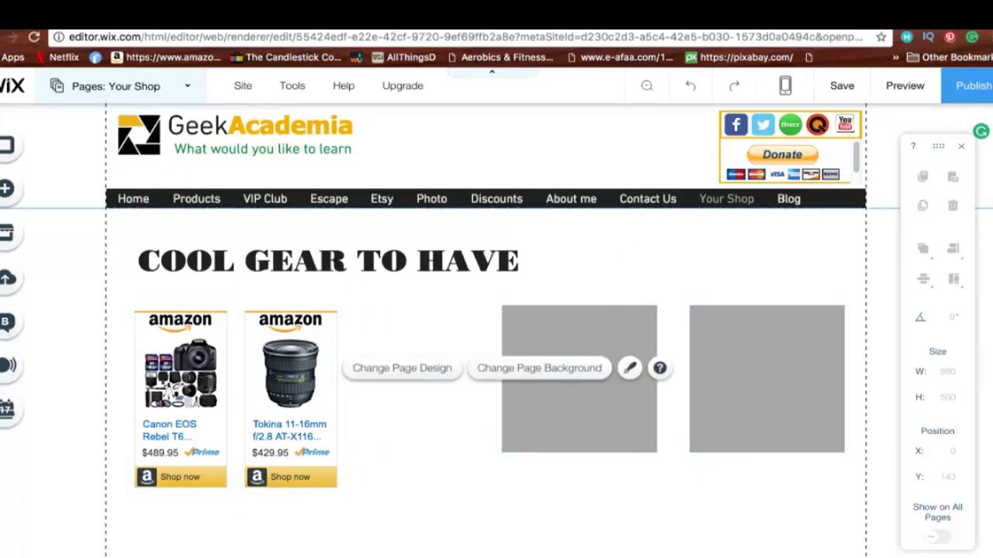
# On Amazon, close the Tokina link window, search Electronics for "canon g7x mark ii" and open the Canon PowerShot G7 X Mark II (Black) listing.
pyautogui.click(815, 11)
pyautogui.click(443, 113)
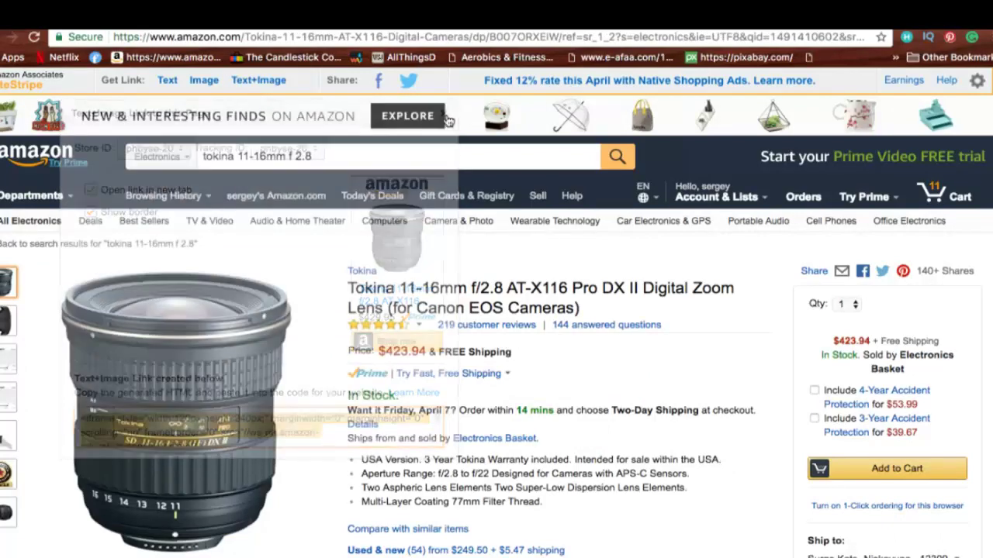
pyautogui.click(374, 158)
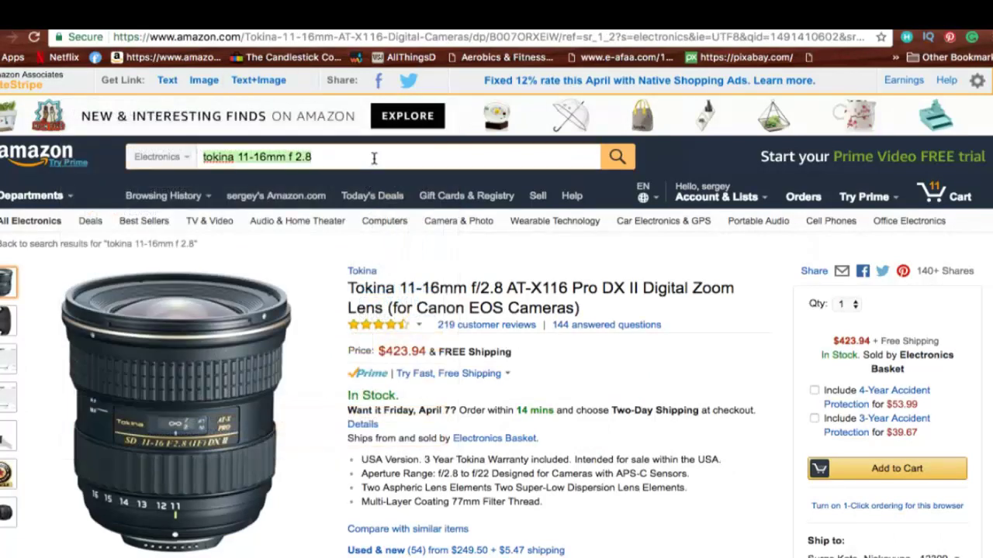
pyautogui.press('BackSpace')
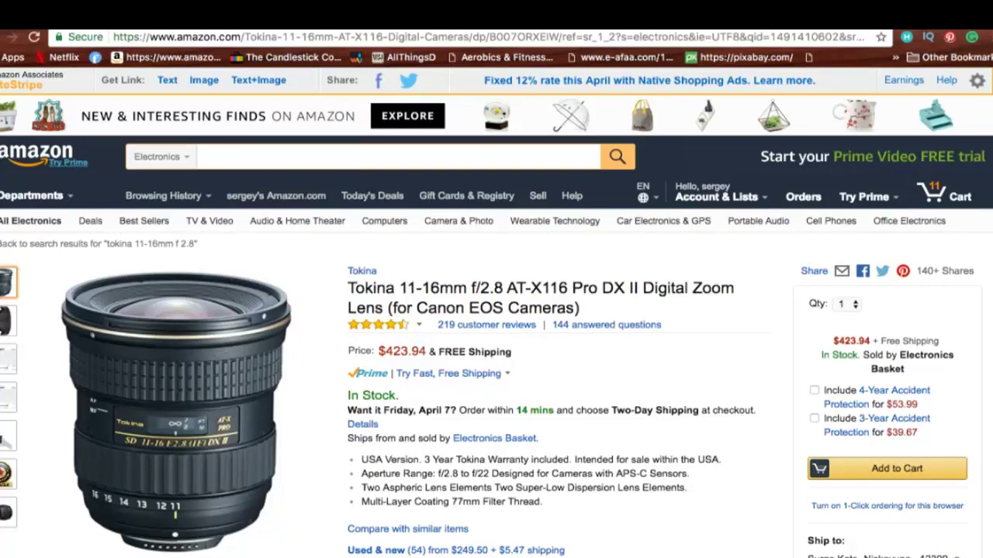
pyautogui.write('canon')
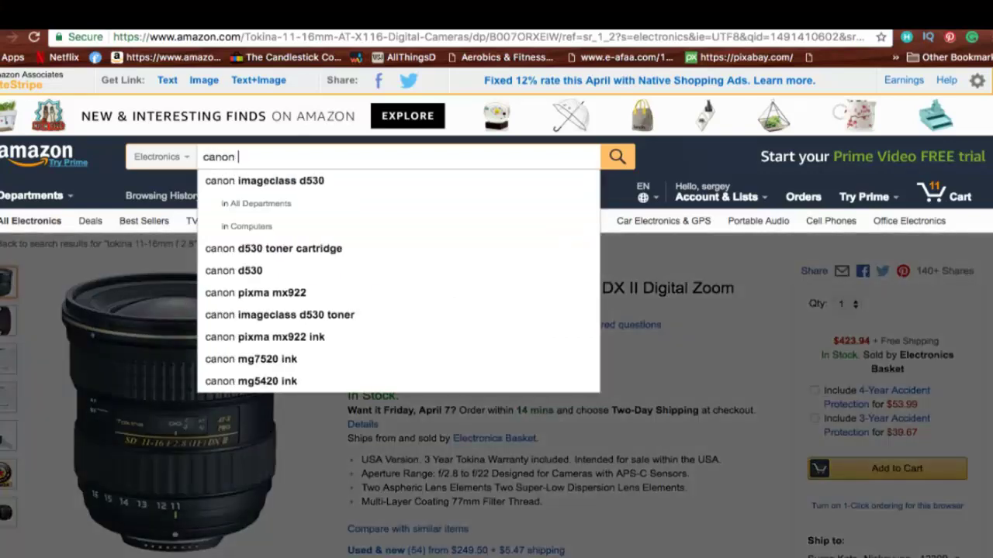
pyautogui.write(' g')
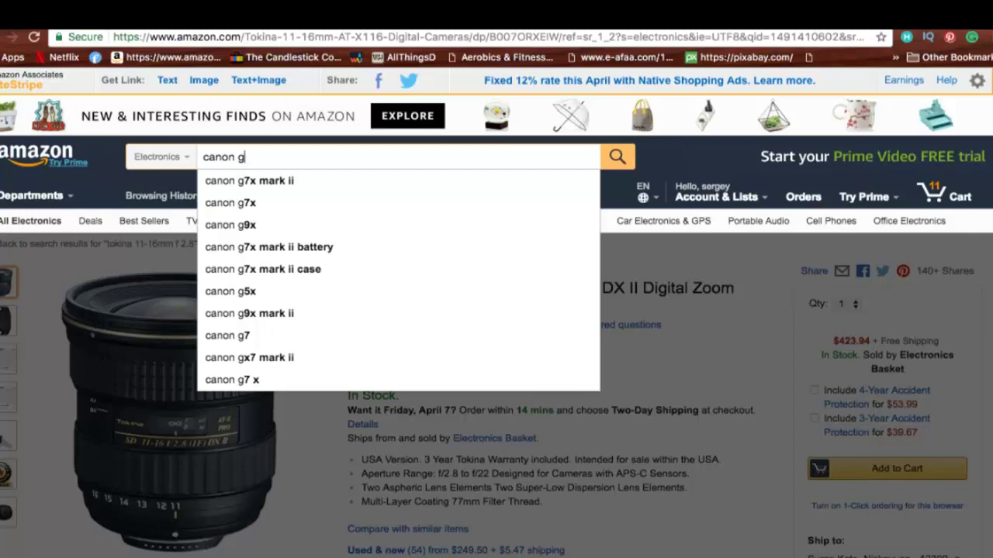
pyautogui.write('7')
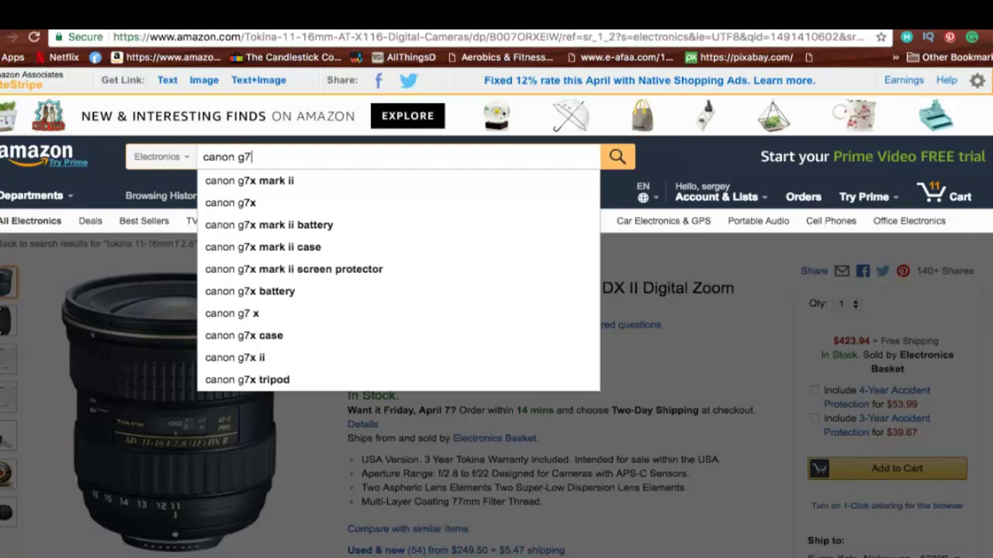
pyautogui.write('x')
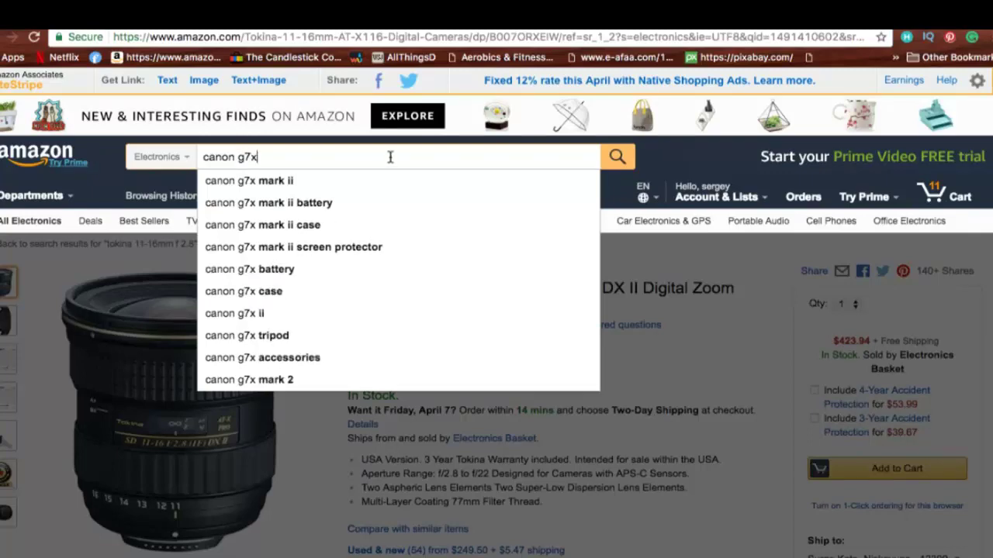
pyautogui.click(370, 180)
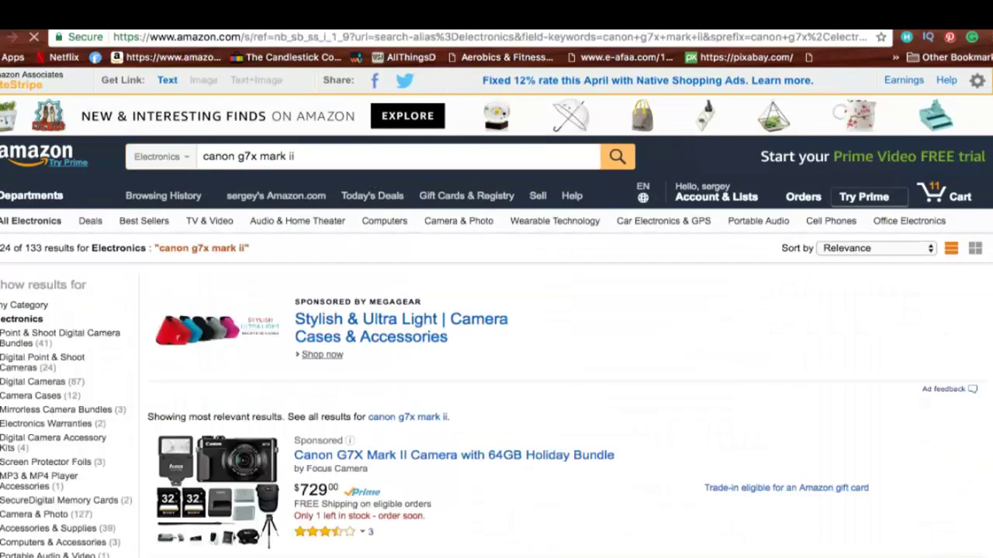
pyautogui.scroll(-10, 991, 144)
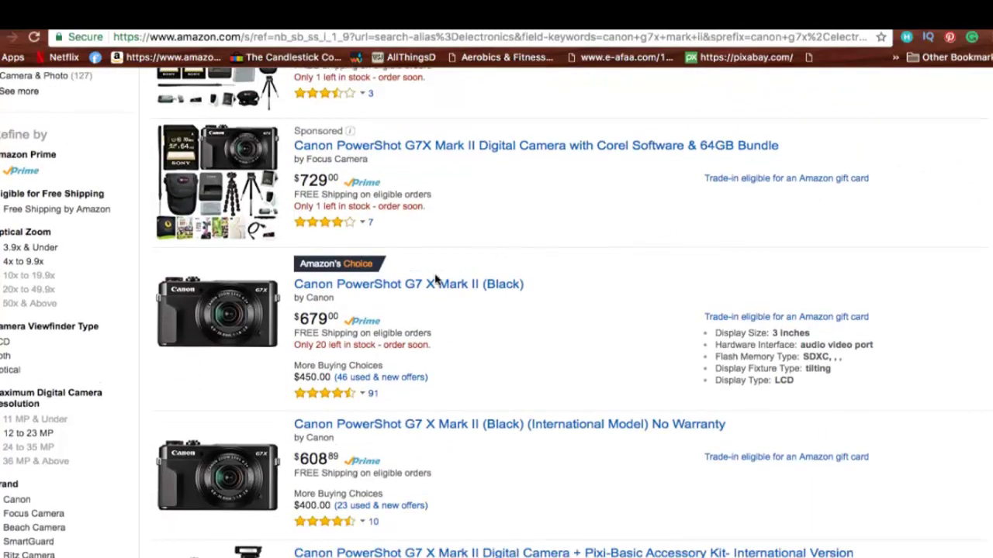
pyautogui.click(377, 287)
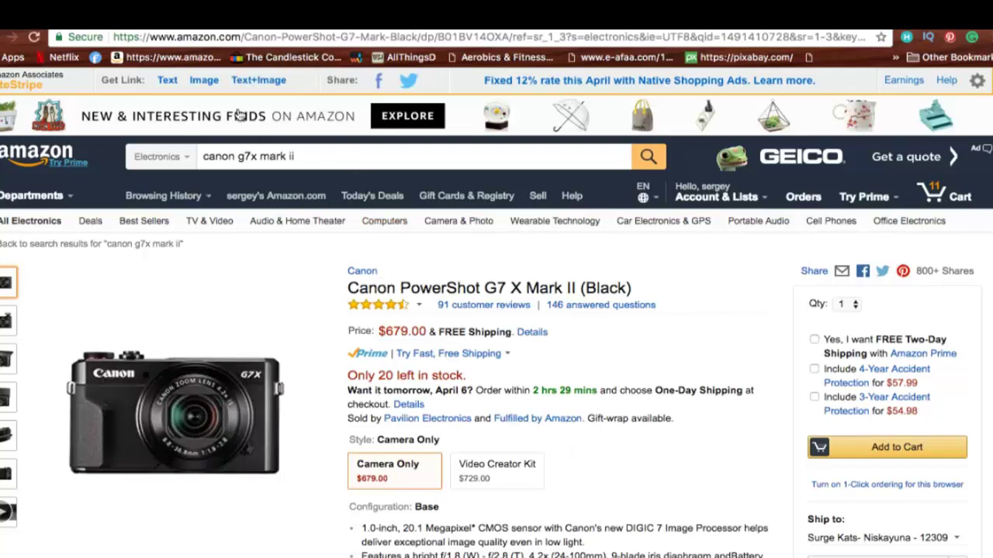
# Generate the Text+Image affiliate link for the PowerShot G7 X Mark II and copy its HTML code.
pyautogui.click(271, 82)
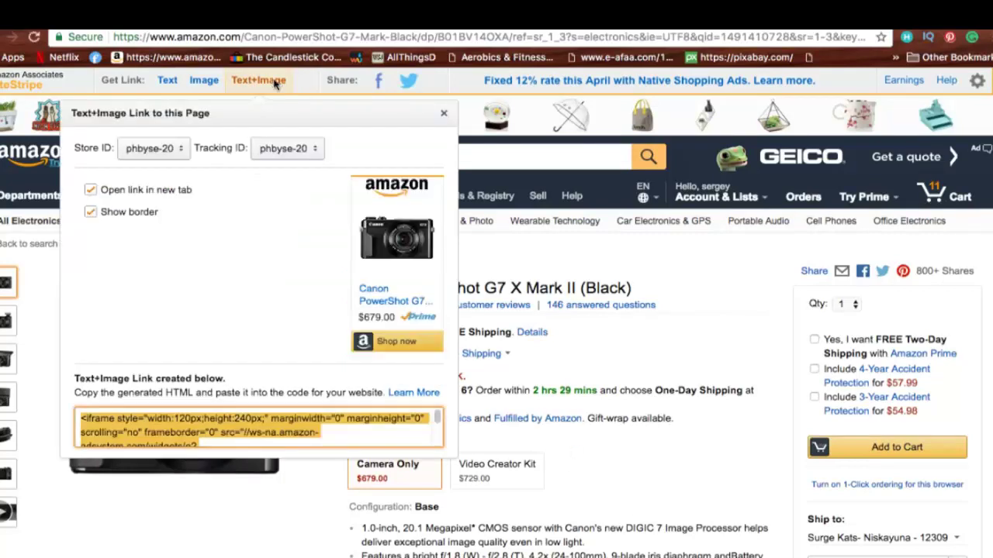
pyautogui.scroll(-3, 432, 430)
pyautogui.click(281, 436)
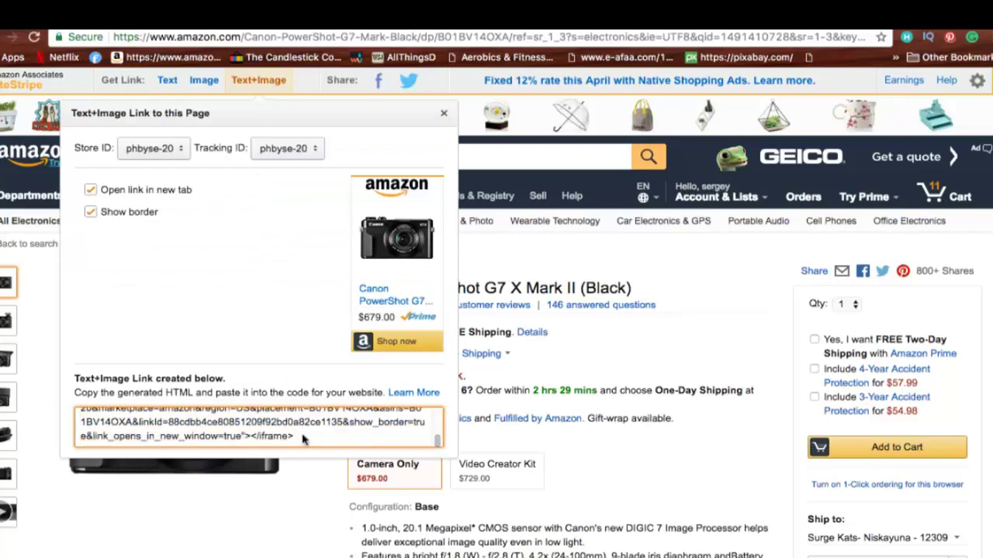
pyautogui.rightClick(176, 413)
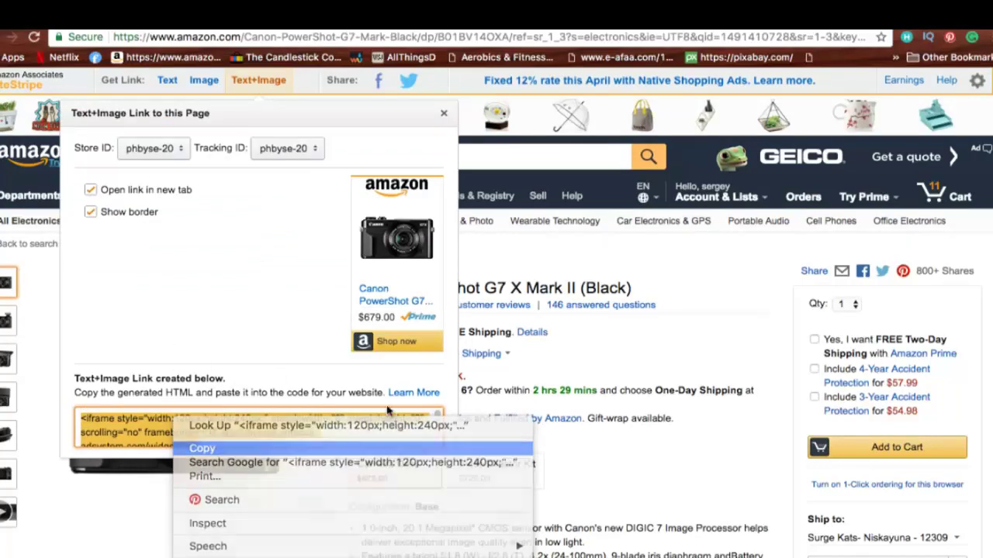
pyautogui.click(205, 448)
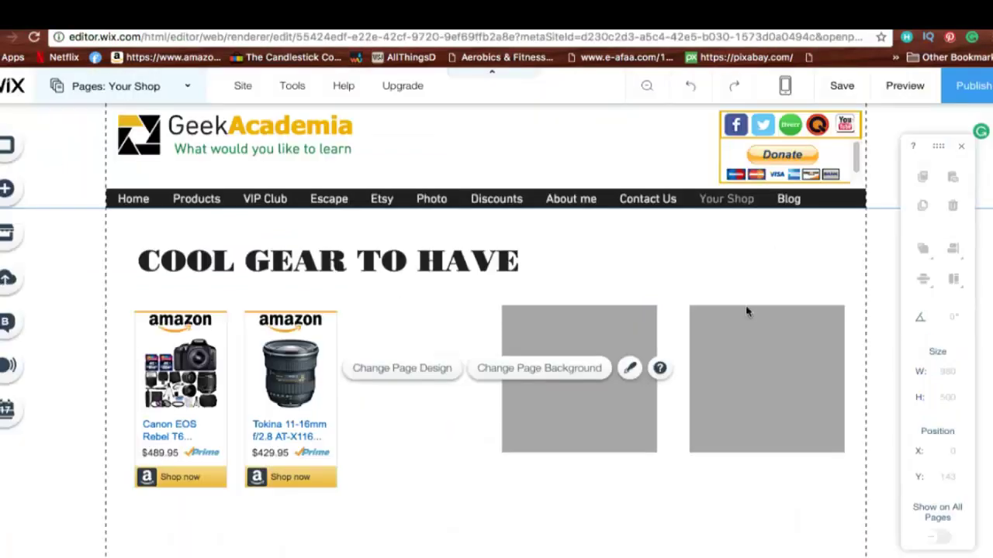
# In the Wix editor, set the empty HTML box nearest the Tokina ad to Code and embed the copied PowerShot code.
pyautogui.click(573, 341)
pyautogui.click(656, 282)
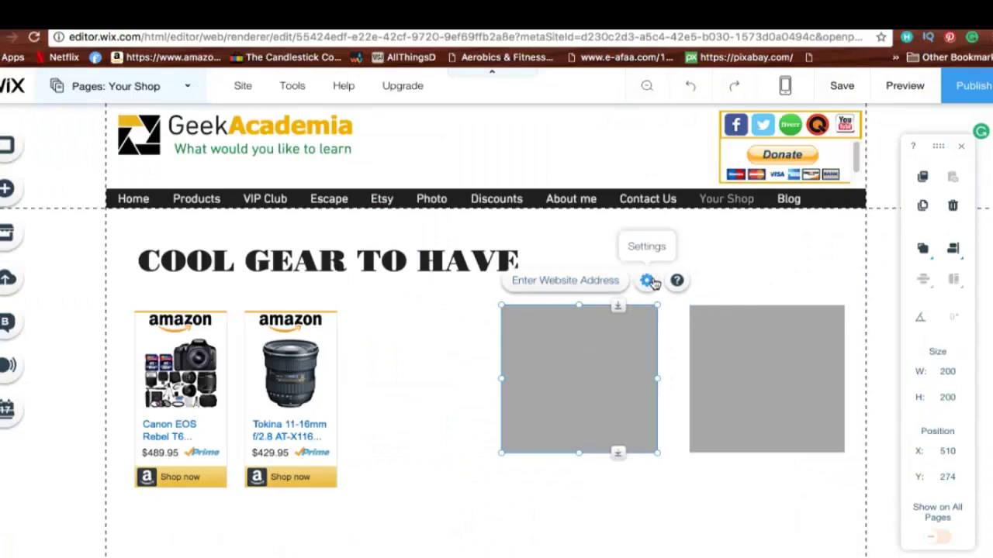
pyautogui.click(730, 412)
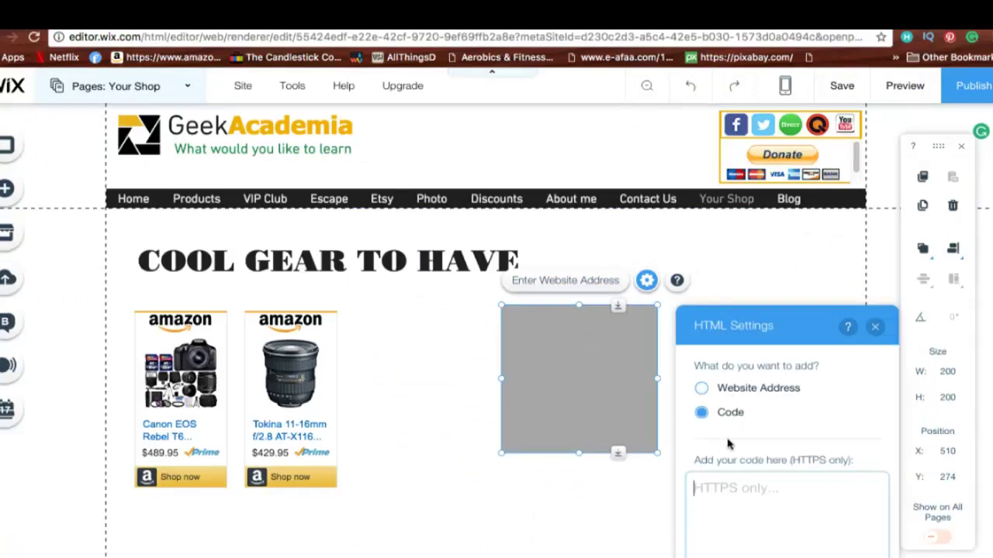
pyautogui.rightClick(729, 490)
pyautogui.click(768, 533)
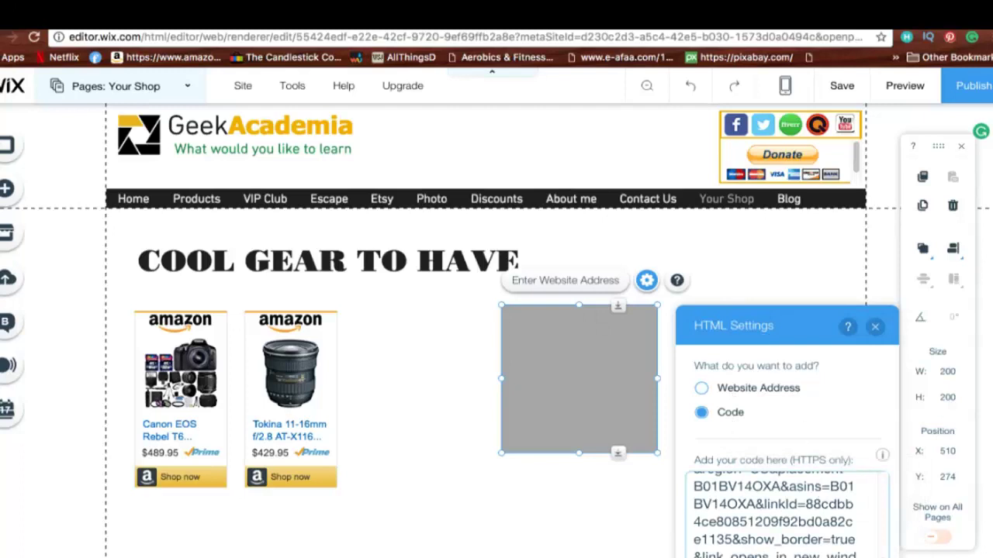
pyautogui.scroll(5, 783, 520)
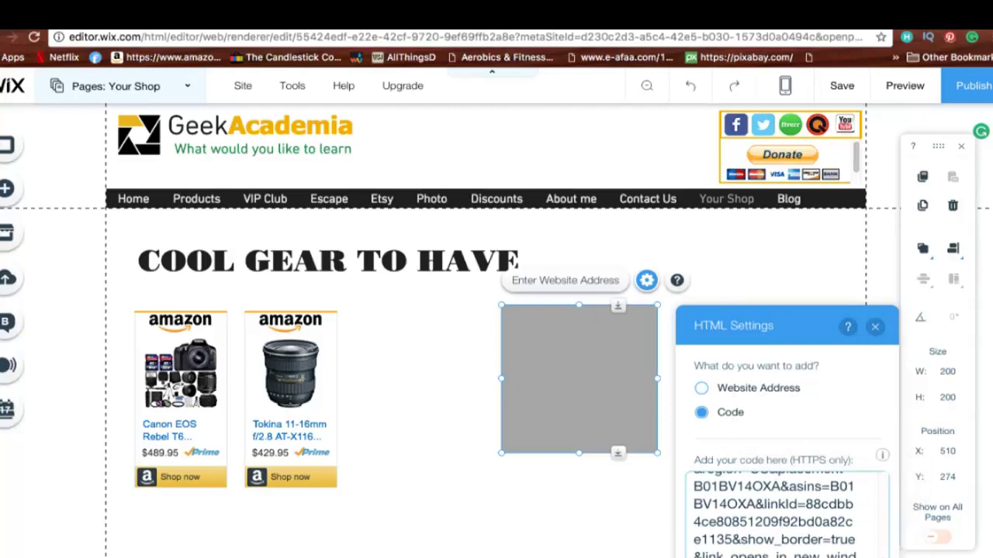
pyautogui.click(874, 327)
# Place the PowerShot ad box beside the Tokina ad at about X 314 and resize it to about 140 by 252 px.
pyautogui.moveTo(560, 328); pyautogui.dragTo(407, 330)
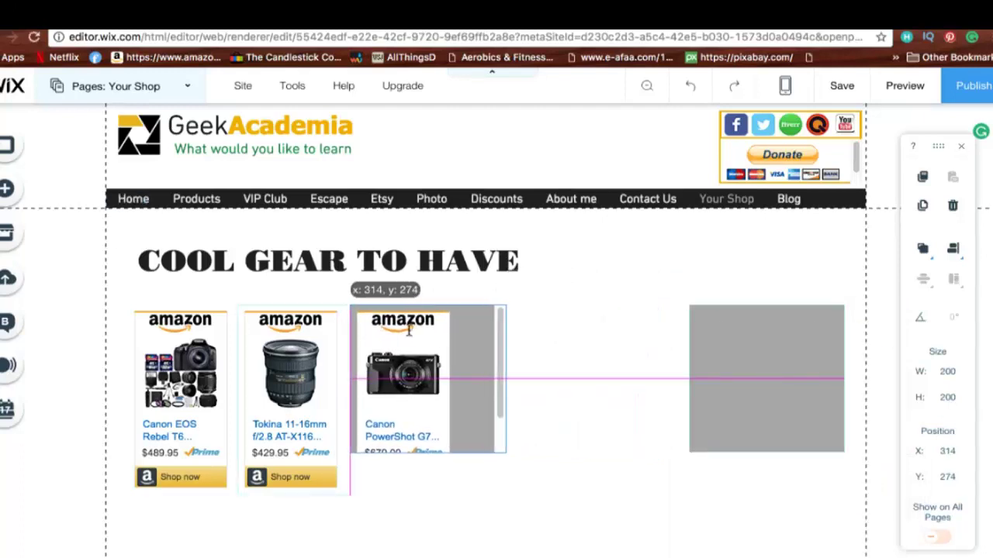
pyautogui.click(505, 453)
pyautogui.moveTo(486, 487); pyautogui.dragTo(463, 502)
pyautogui.click(509, 405)
pyautogui.click(450, 480)
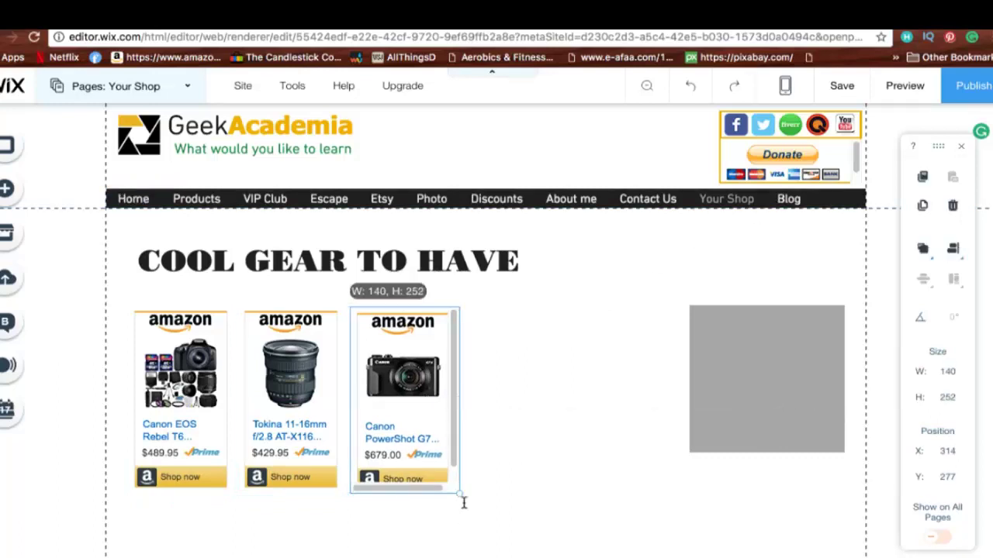
pyautogui.click(505, 485)
# Move the three product ads up closer to the page heading, with the Canon EOS ad at about X 30, Y 248.
pyautogui.moveTo(173, 336); pyautogui.dragTo(177, 314)
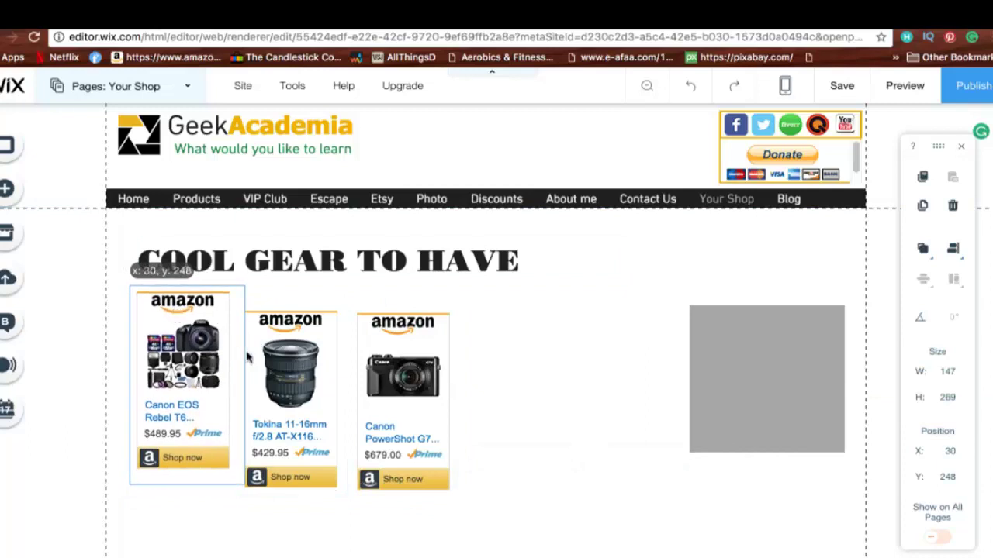
pyautogui.moveTo(272, 358); pyautogui.dragTo(281, 338)
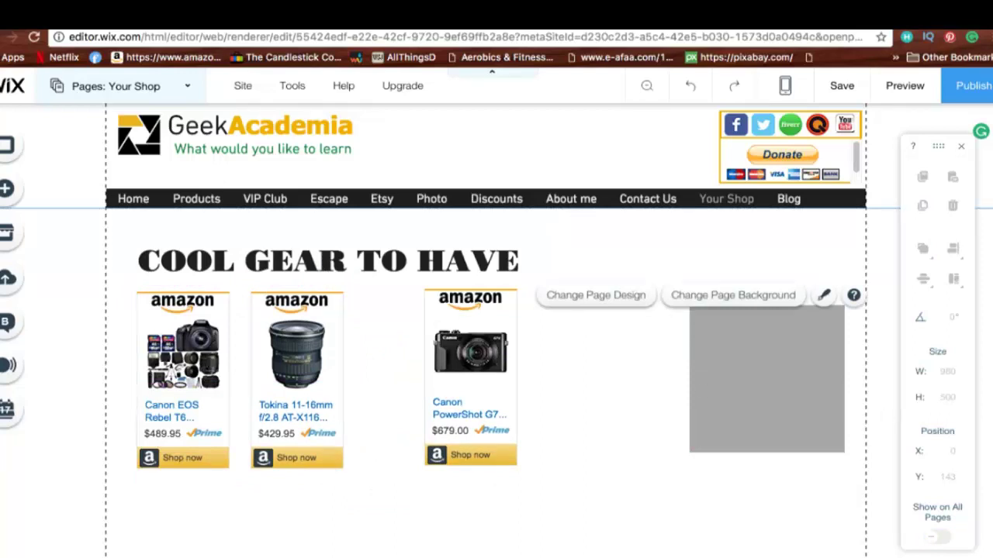
pyautogui.scroll(-1, 496, 326)
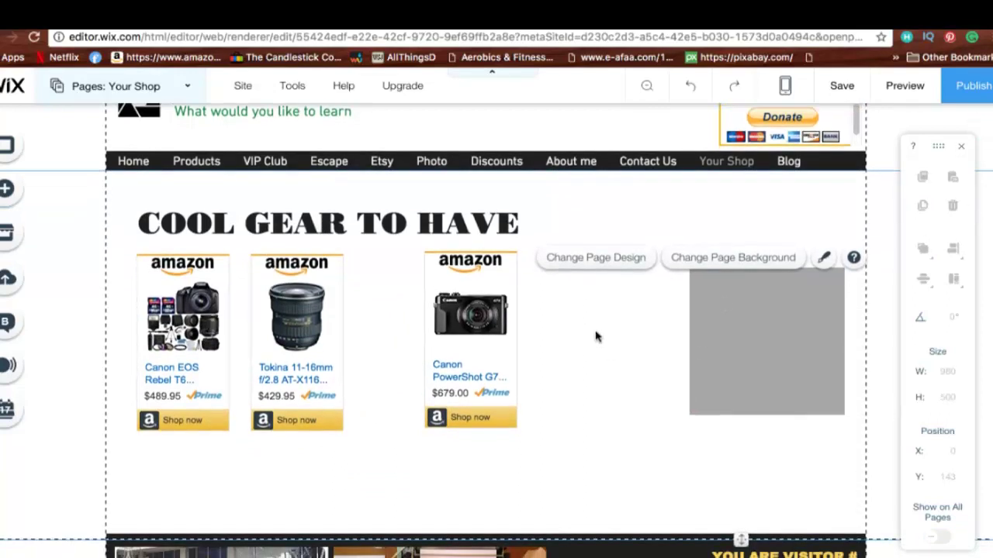
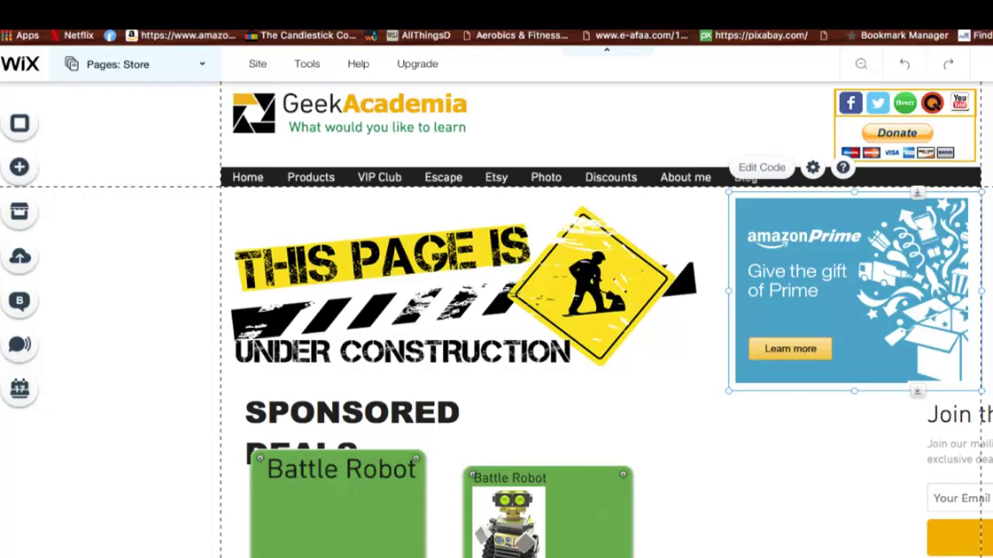
# Add the green box from My Boxes to the Store page and resize it to about 233 by 287 px.
pyautogui.scroll(-4, 497, 310)
pyautogui.scroll(2, 497, 310)
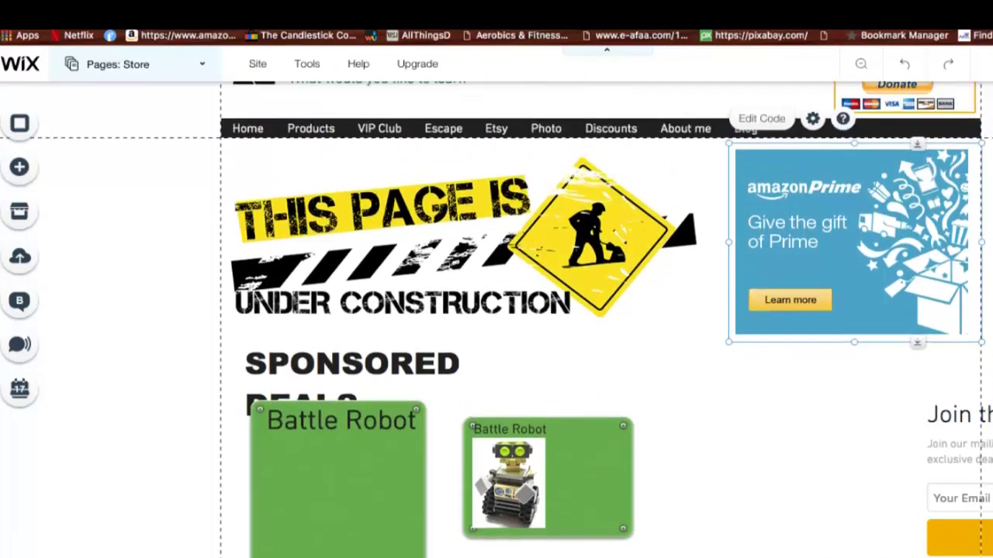
pyautogui.click(22, 167)
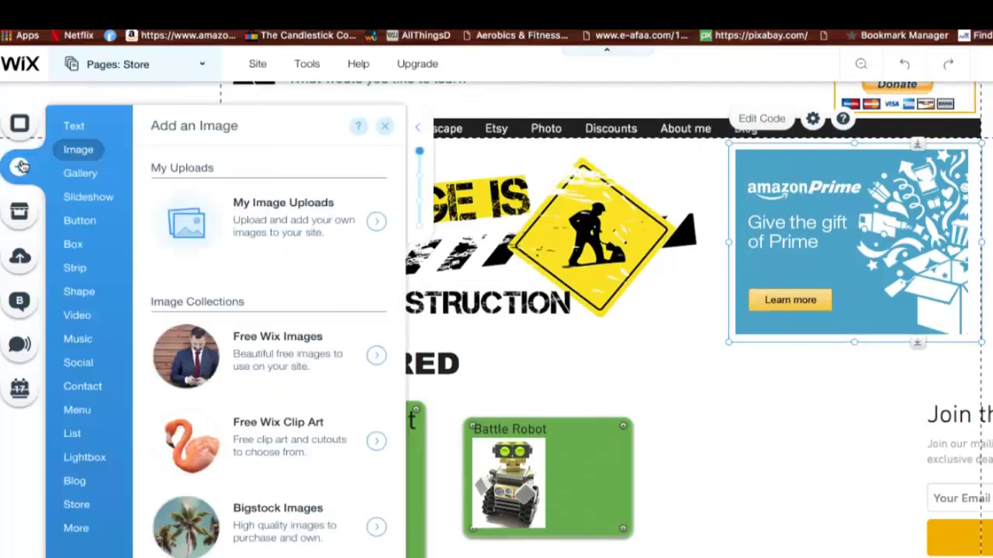
pyautogui.click(88, 177)
pyautogui.click(78, 151)
pyautogui.click(86, 221)
pyautogui.click(91, 151)
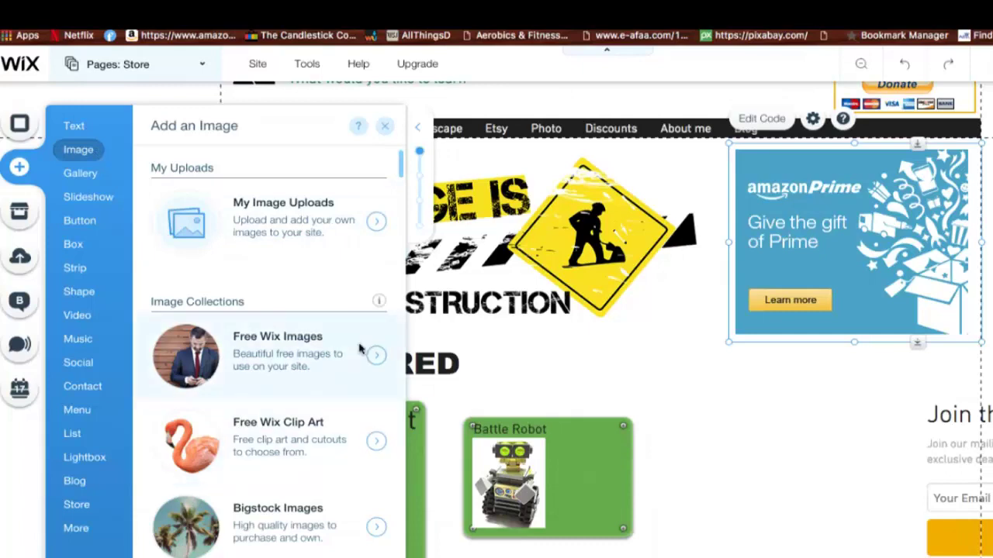
pyautogui.click(85, 126)
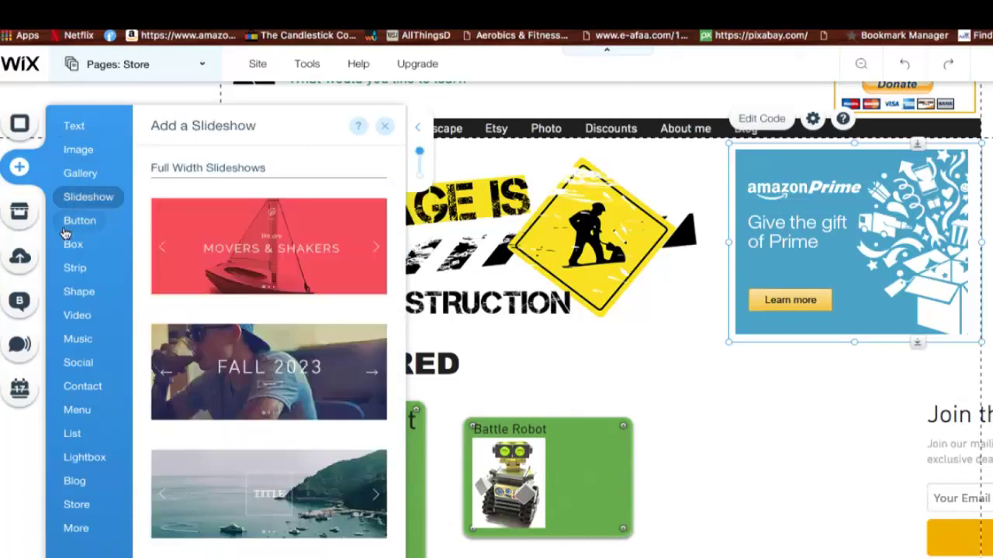
pyautogui.moveTo(80, 246)
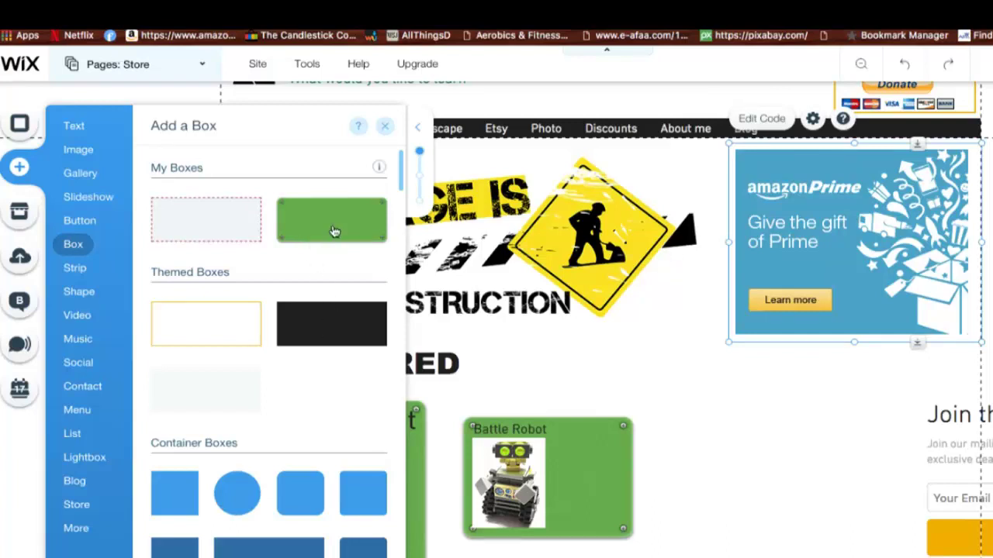
pyautogui.moveTo(331, 232); pyautogui.dragTo(577, 281)
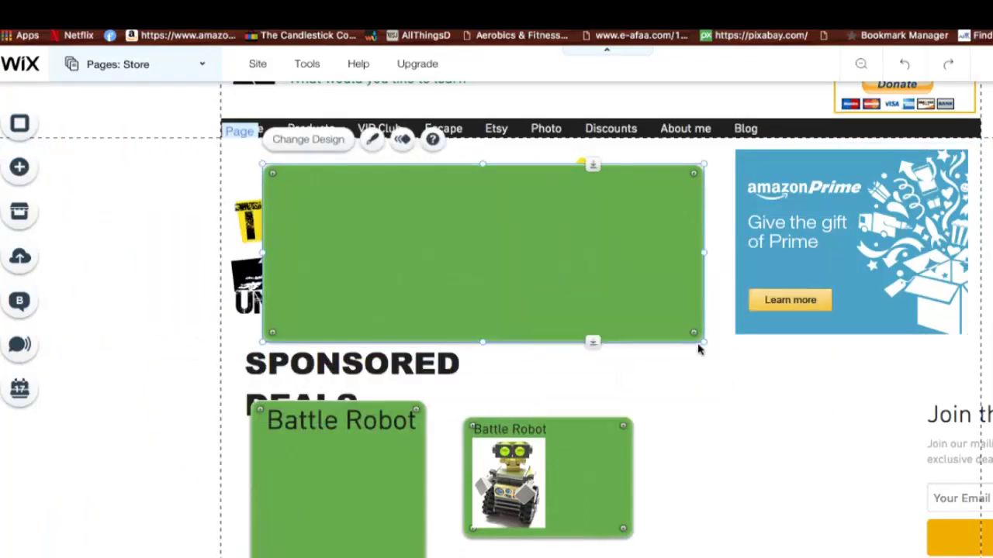
pyautogui.moveTo(698, 344); pyautogui.dragTo(725, 377)
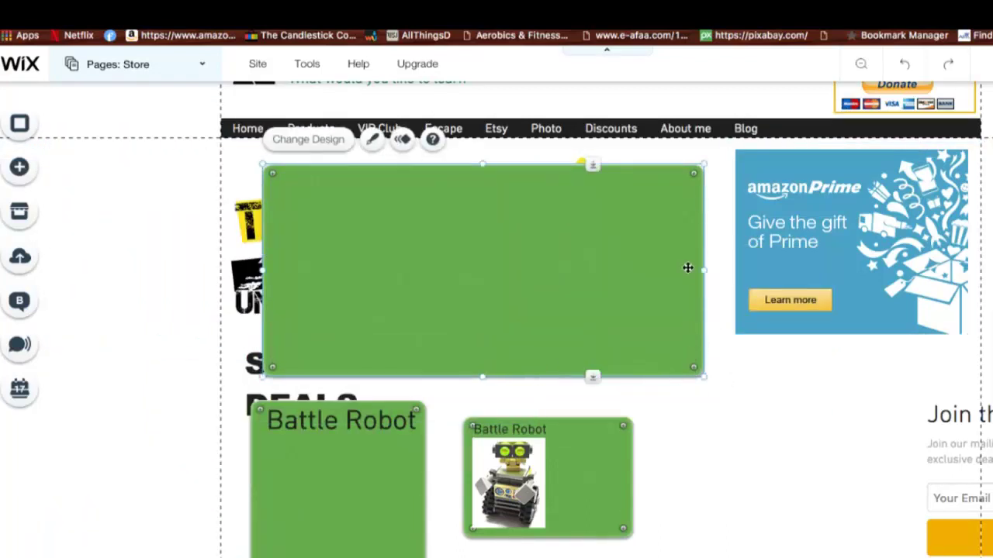
pyautogui.moveTo(693, 269); pyautogui.dragTo(440, 286)
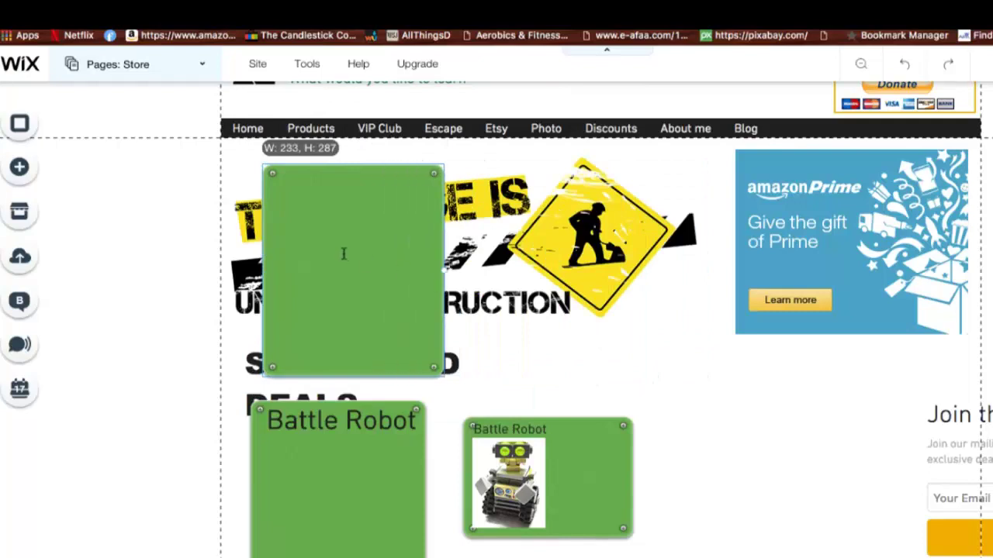
# Move the under-construction banner over toward the Amazon Prime ad and the new green box down over the Battle Robot boxes.
pyautogui.moveTo(292, 235); pyautogui.dragTo(435, 280)
pyautogui.moveTo(736, 367); pyautogui.dragTo(323, 249)
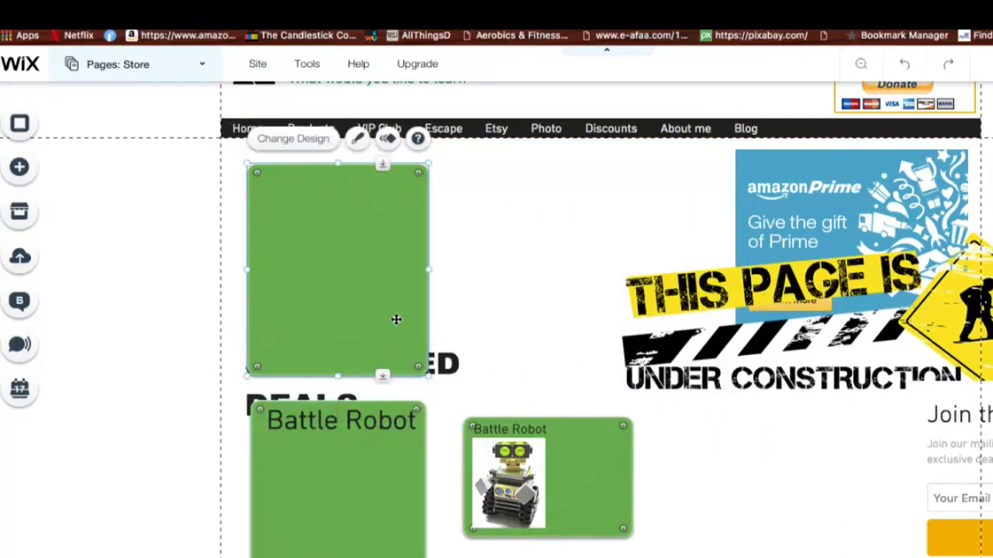
pyautogui.moveTo(327, 293); pyautogui.dragTo(494, 430)
# Move the Sponsored Deals heading up below the navigation menu and widen it to about 498 px so it fits on one line.
pyautogui.moveTo(310, 372); pyautogui.dragTo(310, 190)
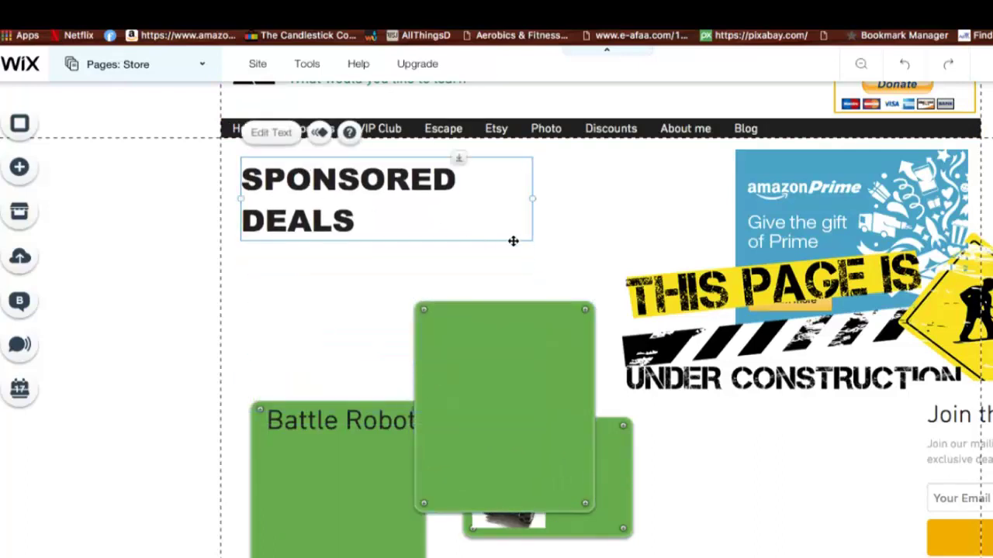
pyautogui.moveTo(531, 196); pyautogui.dragTo(627, 180)
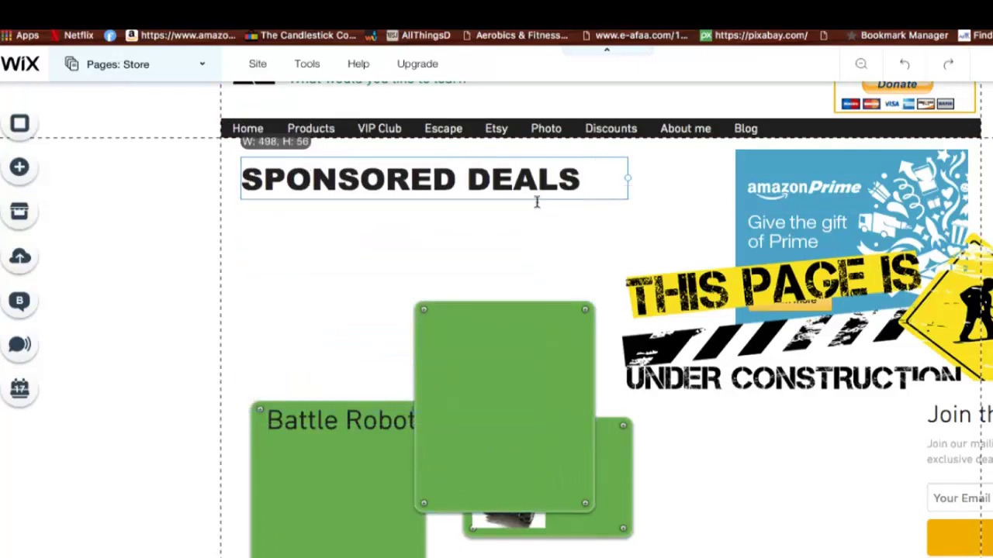
# Replace the Sponsored Deals heading text with "COOL ITEMS FOR SALE" and widen the text box so it fits on one line.
pyautogui.doubleClick(426, 177)
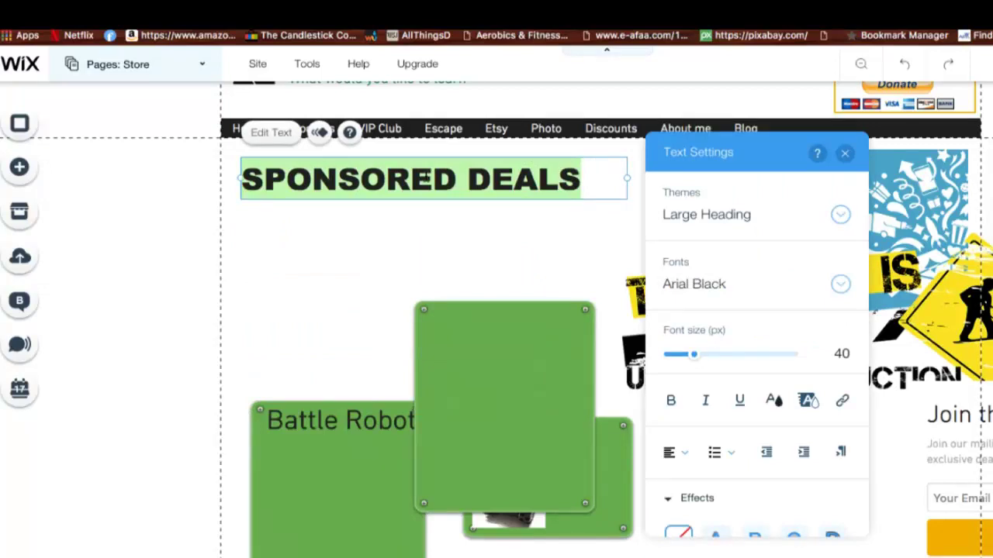
pyautogui.write('COOL ITES')
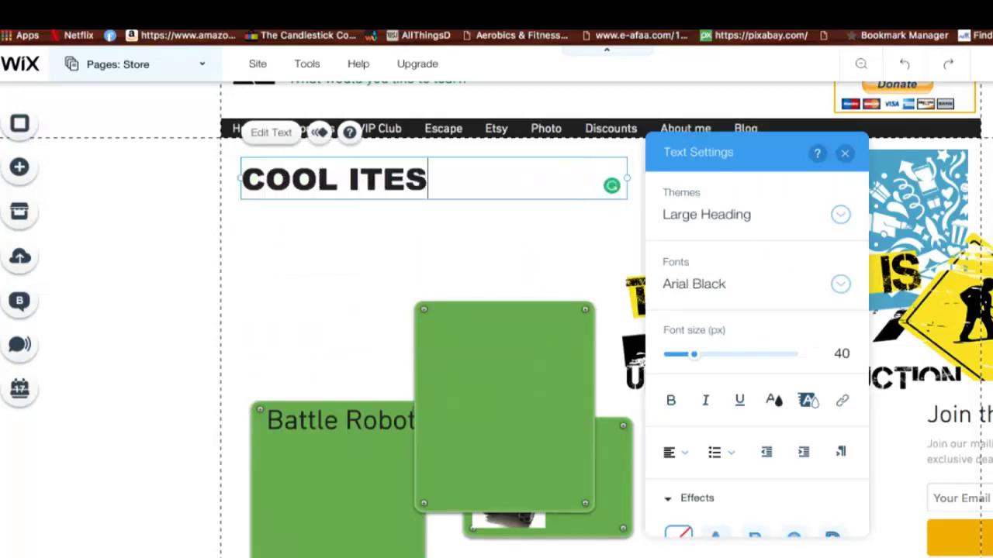
pyautogui.write('M')
pyautogui.press('BackSpace')
pyautogui.press('BackSpace')
pyautogui.write('MS FOR ')
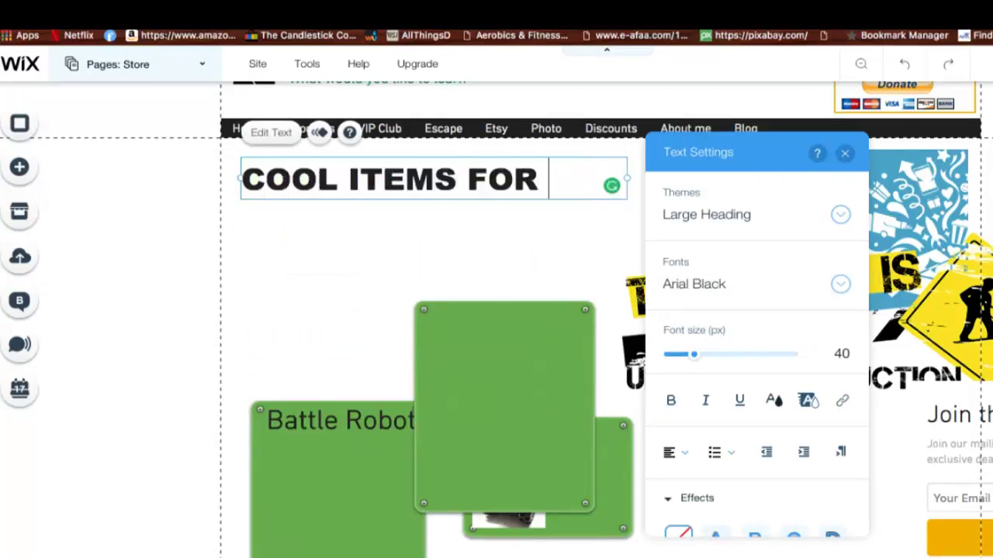
pyautogui.write('SA')
pyautogui.press('BackSpace')
pyautogui.write('SALE')
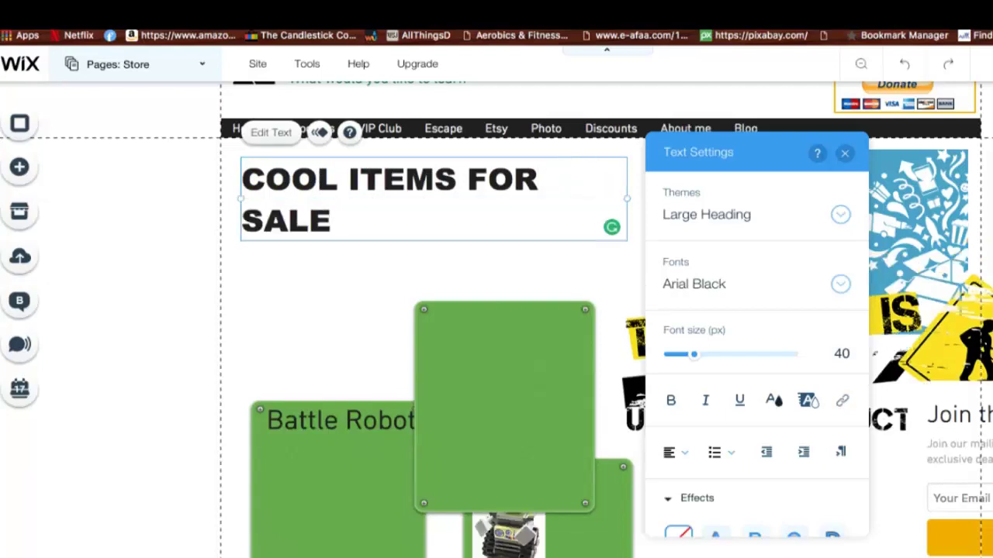
pyautogui.moveTo(627, 198); pyautogui.dragTo(660, 195)
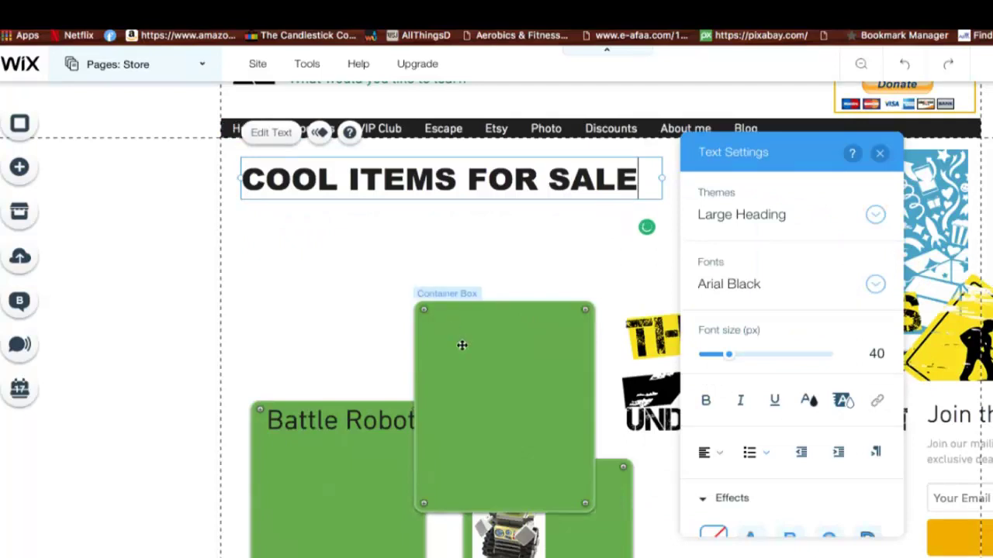
# Move the empty green box up beneath the heading and place a Site Title text element near its upper edge.
pyautogui.moveTo(462, 345); pyautogui.dragTo(293, 270)
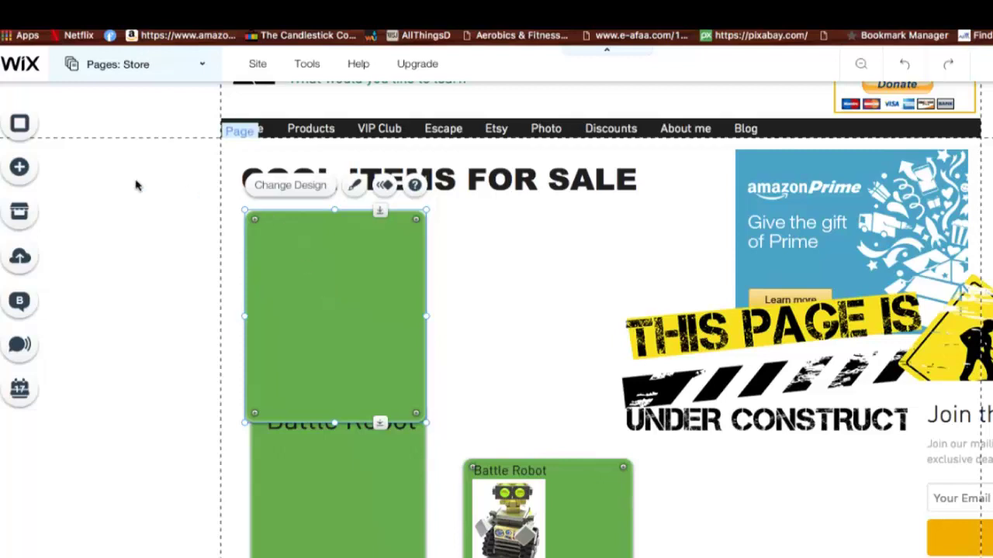
pyautogui.click(18, 170)
pyautogui.click(79, 150)
pyautogui.click(90, 132)
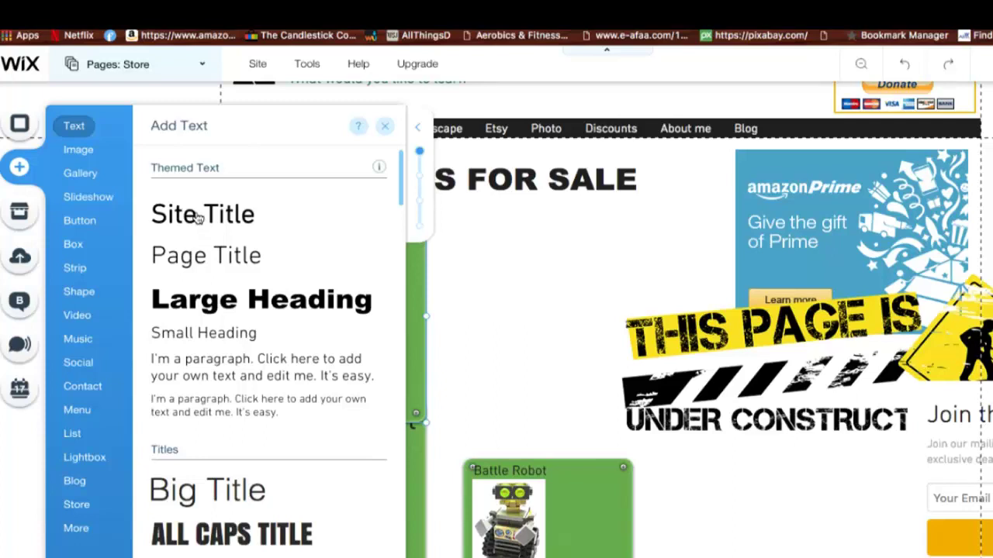
pyautogui.click(231, 229)
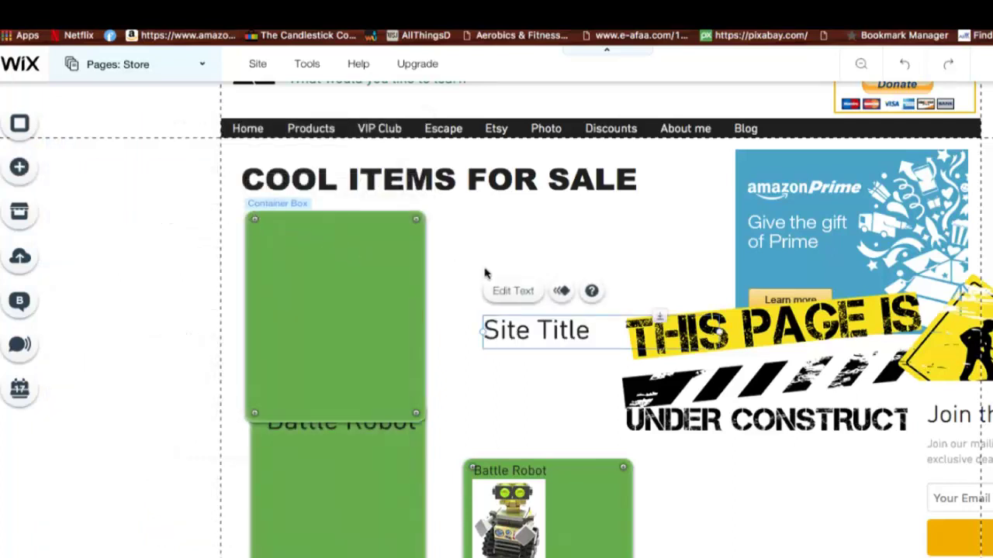
pyautogui.moveTo(523, 323); pyautogui.dragTo(300, 243)
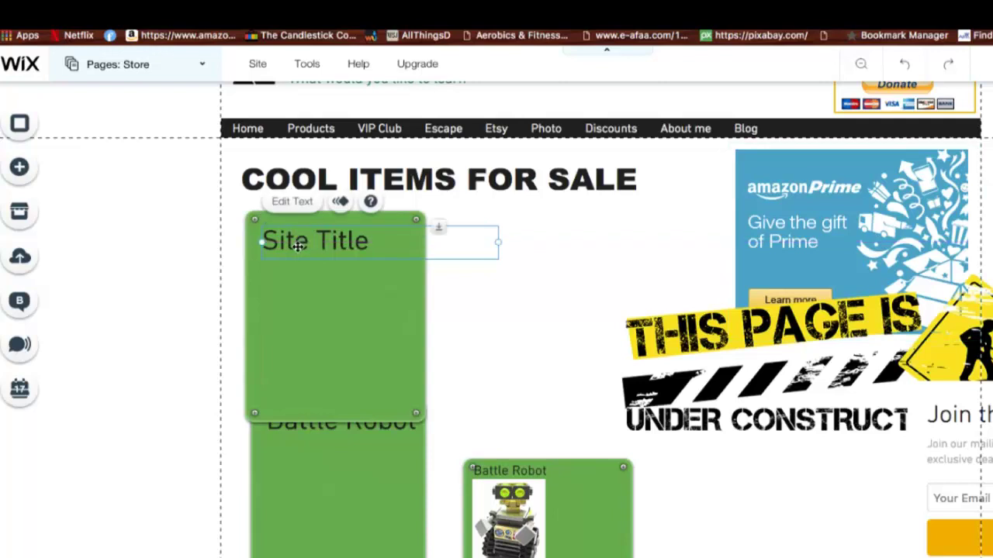
# Change the Site Title text on the green box to "Battle Robot" and shift it to about X 48, Y 262.
pyautogui.doubleClick(298, 246)
pyautogui.write('Ba')
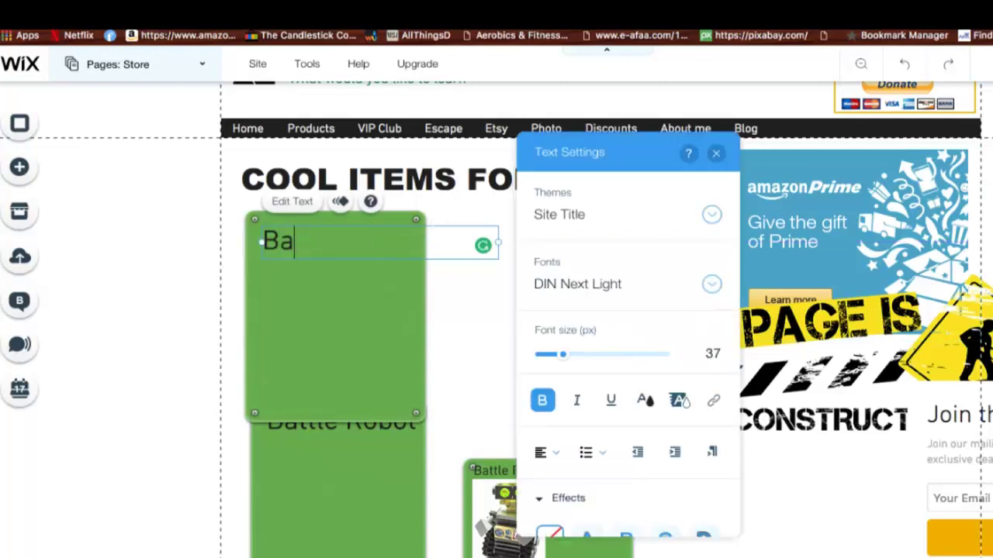
pyautogui.write('ttle Rob')
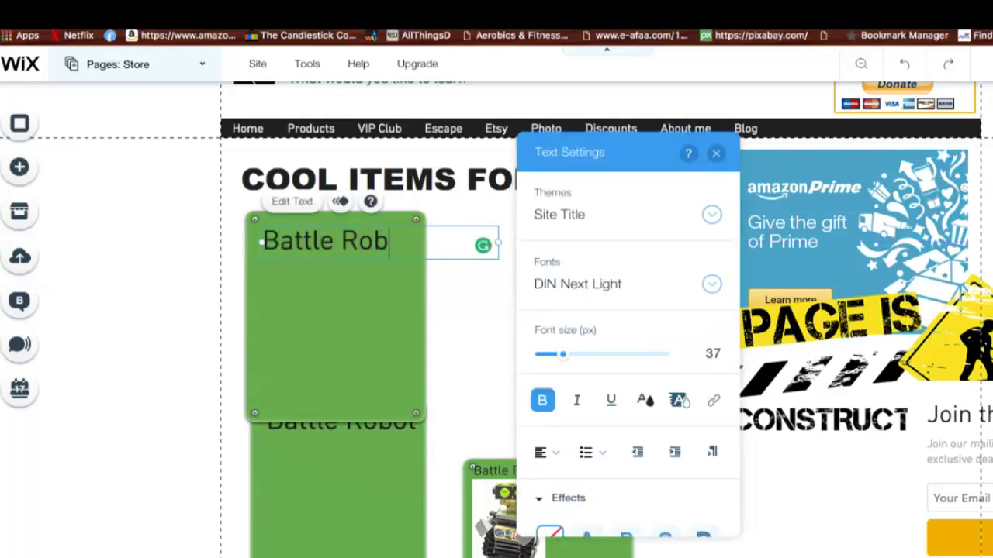
pyautogui.write('ot')
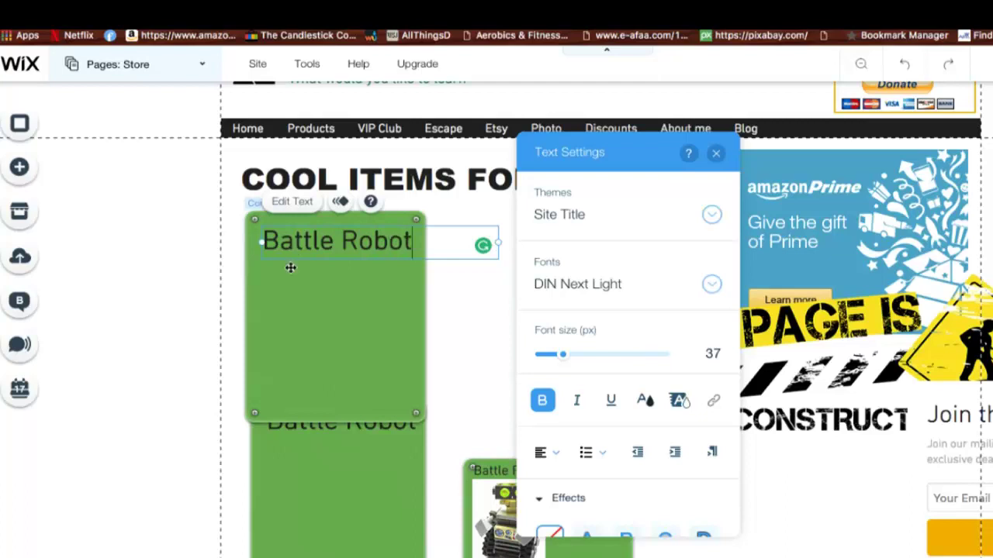
pyautogui.click(314, 262)
pyautogui.moveTo(314, 262); pyautogui.dragTo(304, 238)
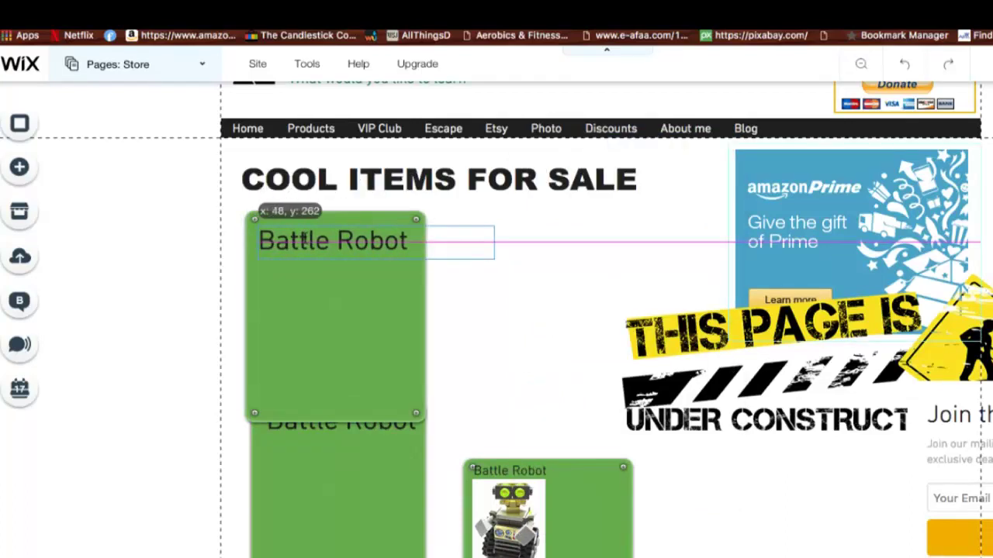
# Move the older Battle Robot box down so it clears the new green box.
pyautogui.click(383, 508)
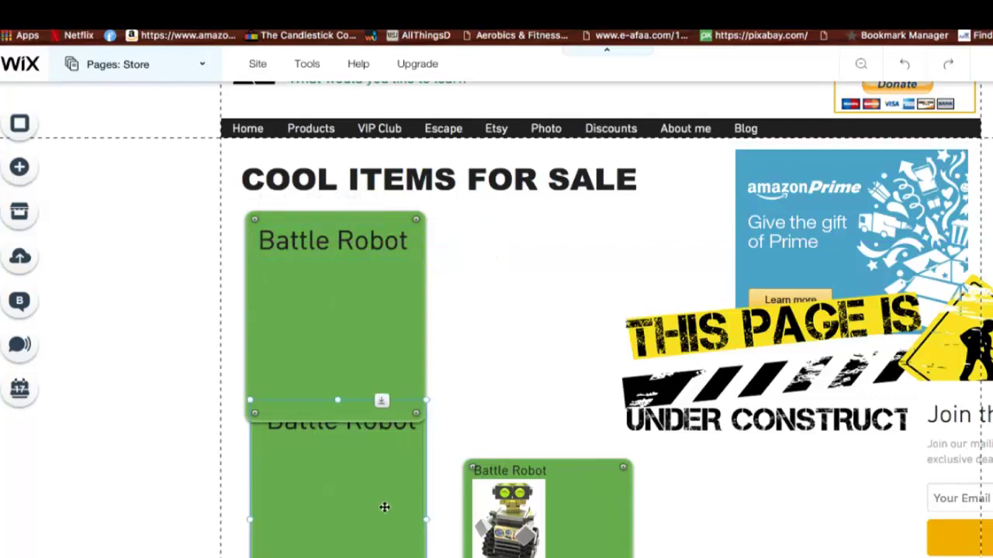
pyautogui.moveTo(383, 503); pyautogui.dragTo(360, 542)
pyautogui.click(369, 317)
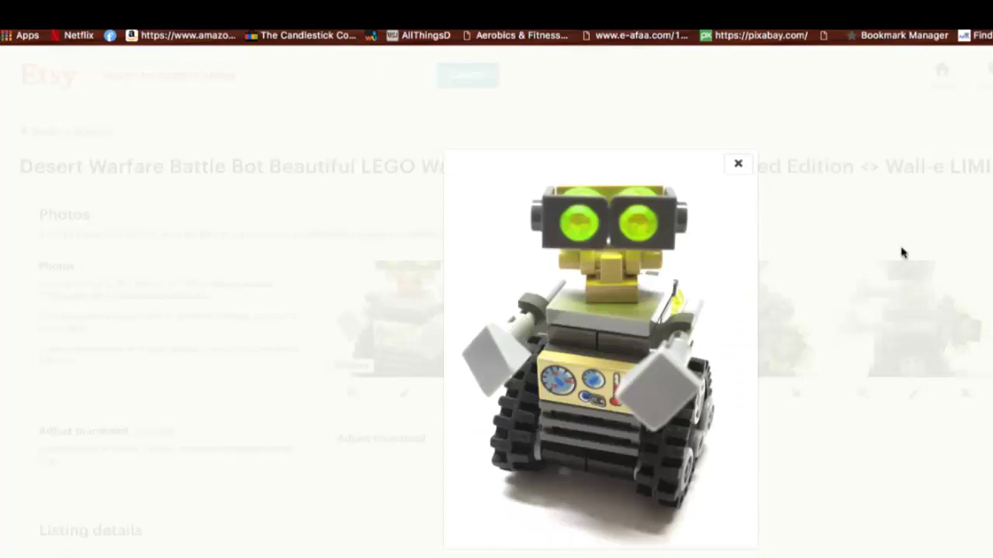
# Capture a screenshot of the enlarged primary robot photo in the Etsy listing, and return to the Wix editor.
pyautogui.click(738, 165)
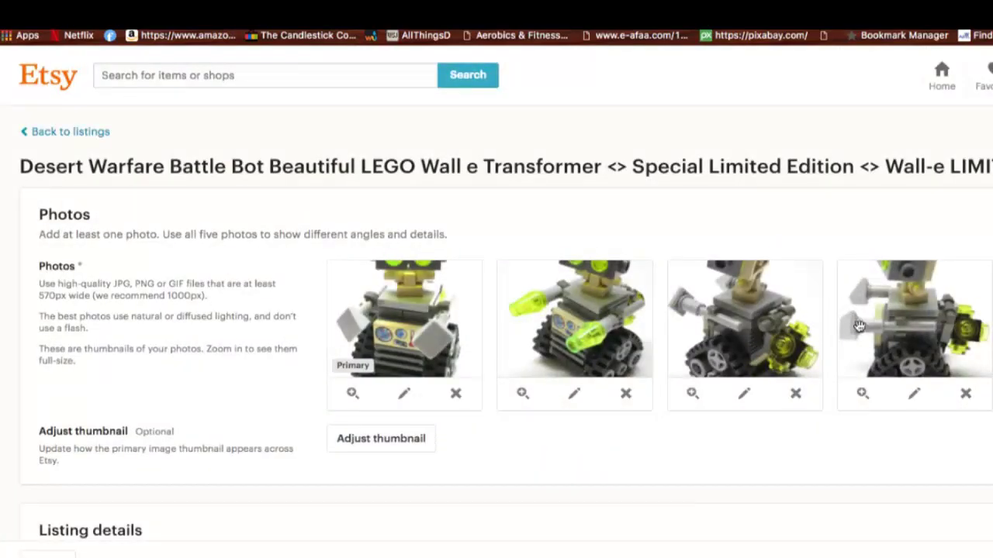
pyautogui.click(353, 396)
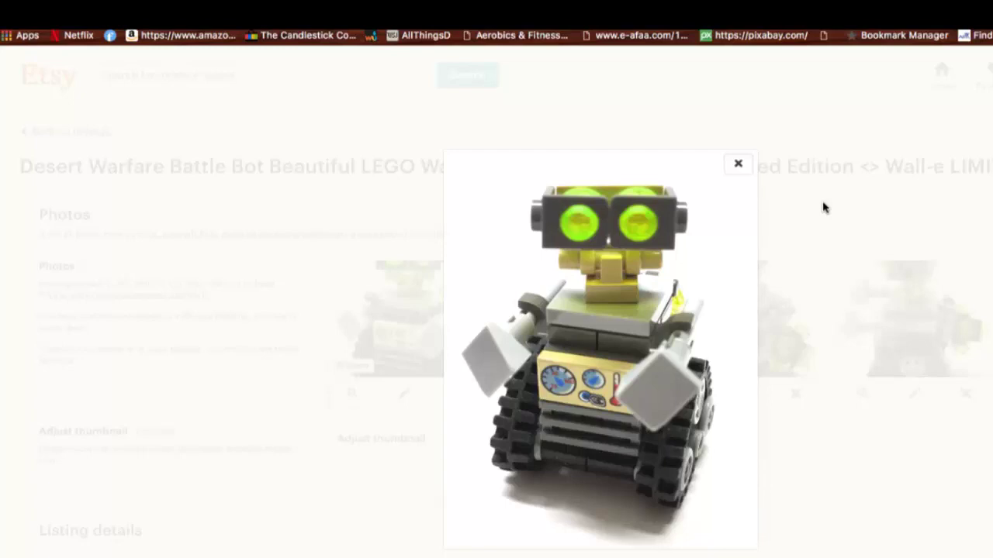
pyautogui.press('super+shift+4')
pyautogui.moveTo(449, 168); pyautogui.dragTo(730, 528)
pyautogui.click(190, 15)
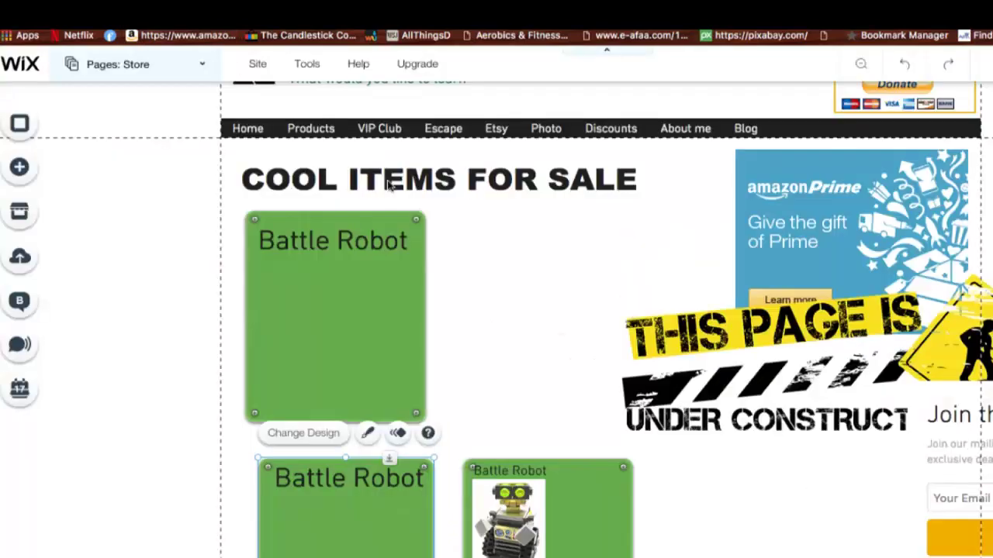
# Upload the new robot screenshot from the Desktop and add it as an image to the Store page.
pyautogui.click(497, 323)
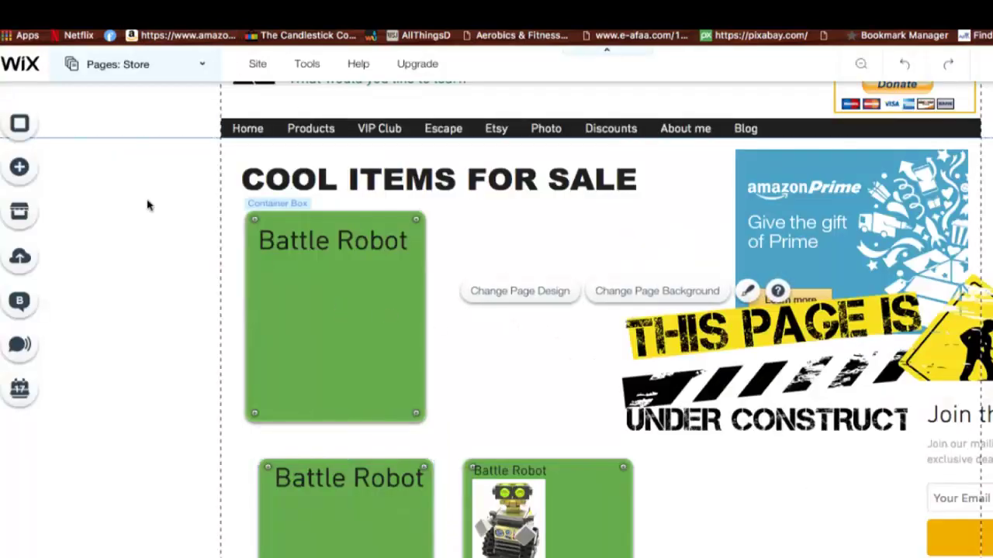
pyautogui.click(21, 171)
pyautogui.click(84, 151)
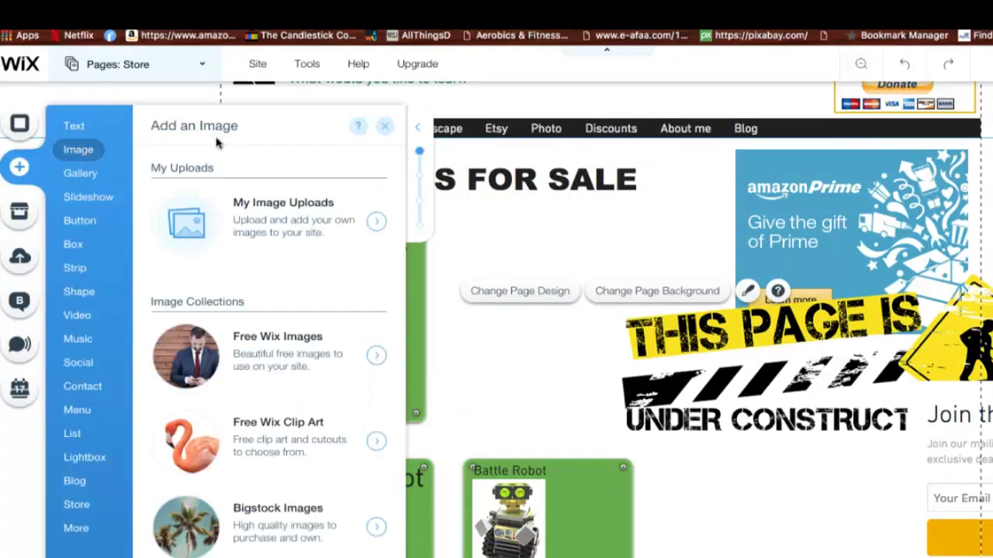
pyautogui.click(221, 233)
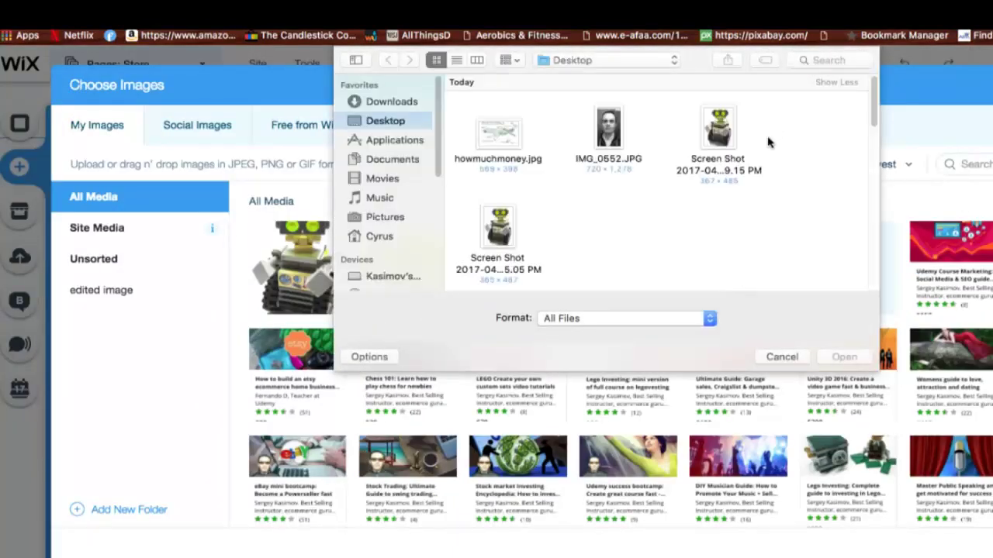
pyautogui.click(506, 229)
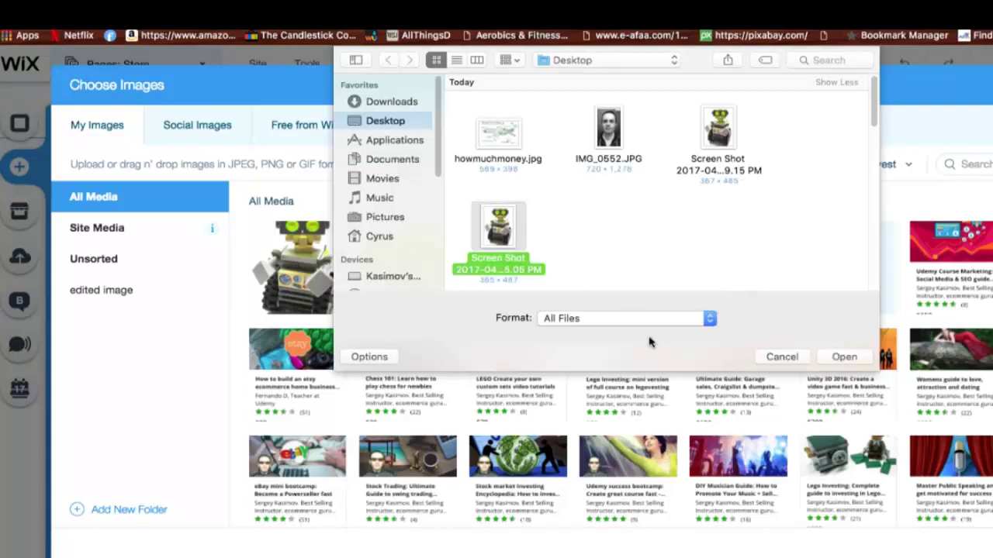
pyautogui.click(848, 357)
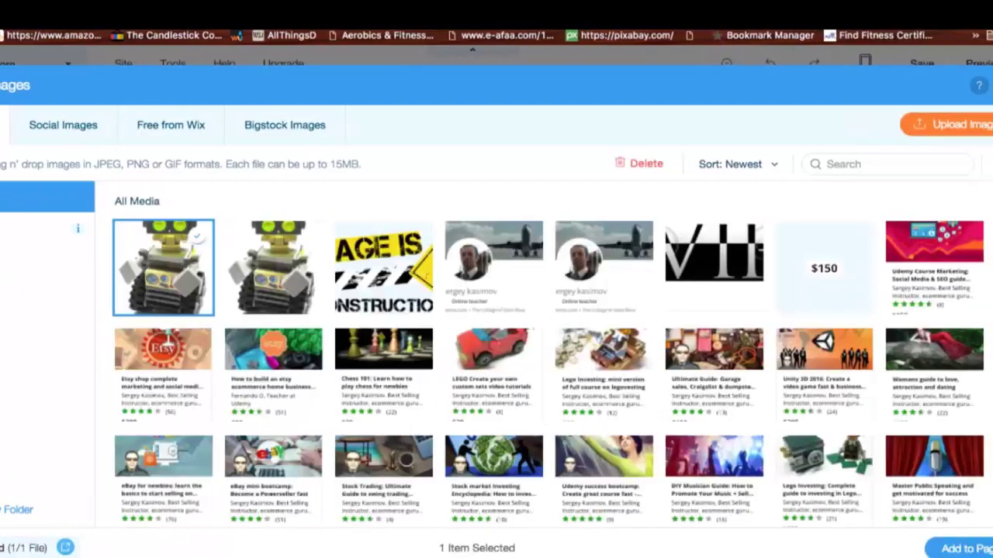
pyautogui.click(967, 549)
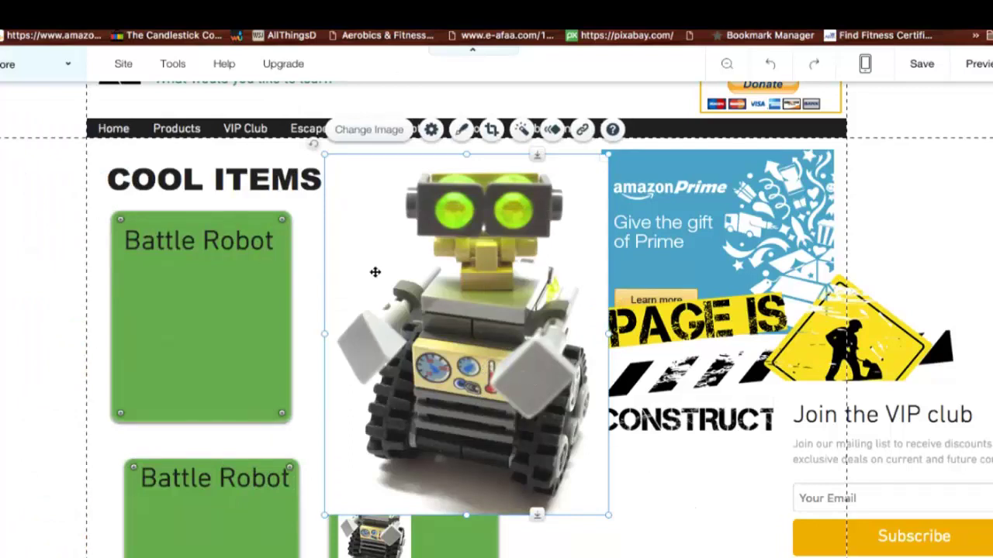
# Scale the robot image down and move it into the new green box below the Battle Robot title.
pyautogui.moveTo(608, 515); pyautogui.dragTo(474, 341)
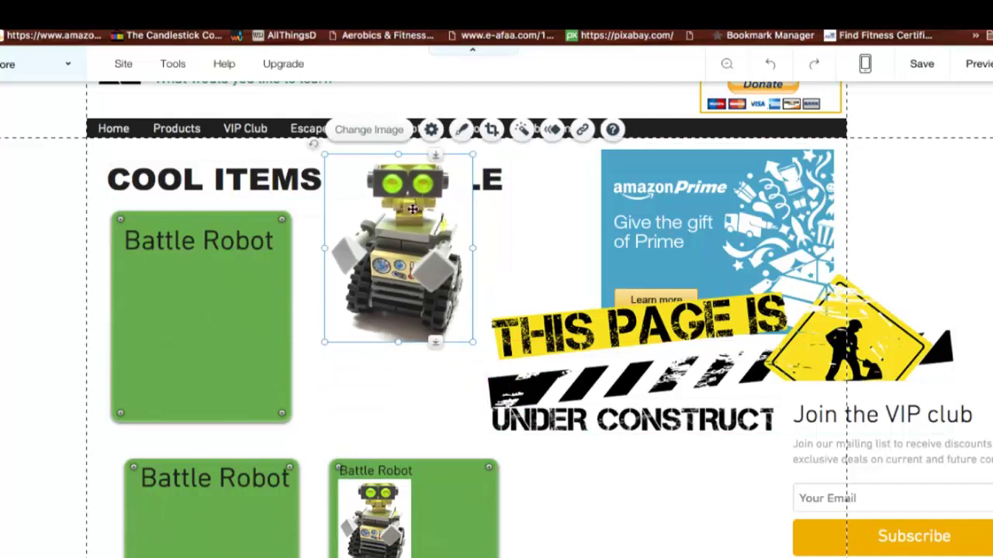
pyautogui.moveTo(388, 212); pyautogui.dragTo(220, 299)
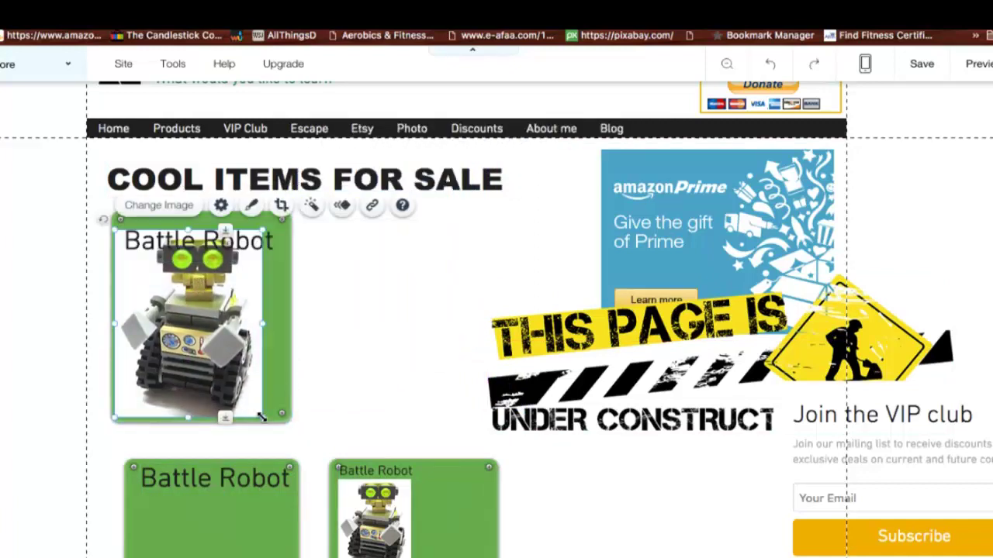
pyautogui.moveTo(262, 419); pyautogui.dragTo(223, 366)
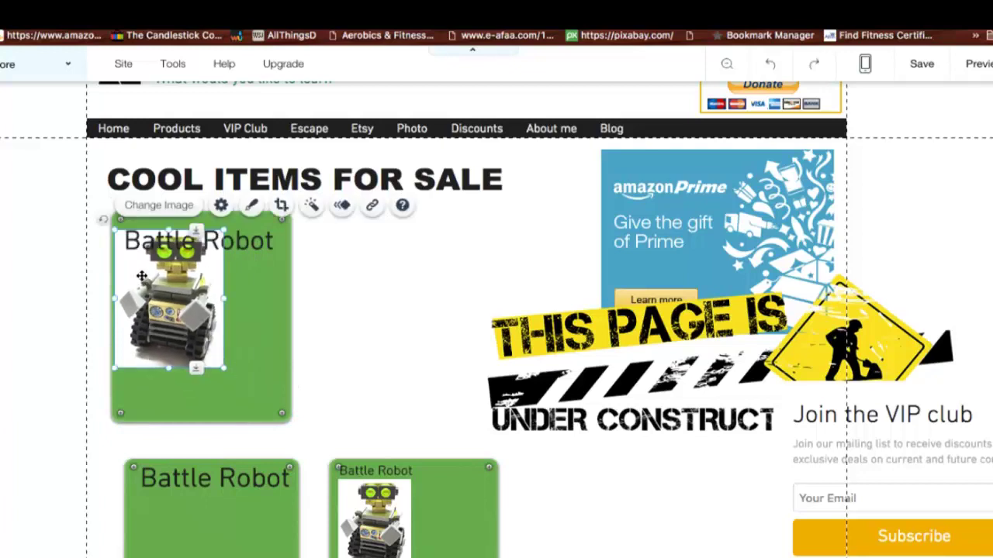
pyautogui.moveTo(141, 276); pyautogui.dragTo(155, 320)
# Enlarge the robot image within the green box, lower its upper edge beneath the title and leave a green margin around it.
pyautogui.moveTo(237, 274); pyautogui.dragTo(311, 243)
pyautogui.moveTo(184, 271); pyautogui.dragTo(178, 273)
pyautogui.moveTo(256, 248); pyautogui.dragTo(256, 247)
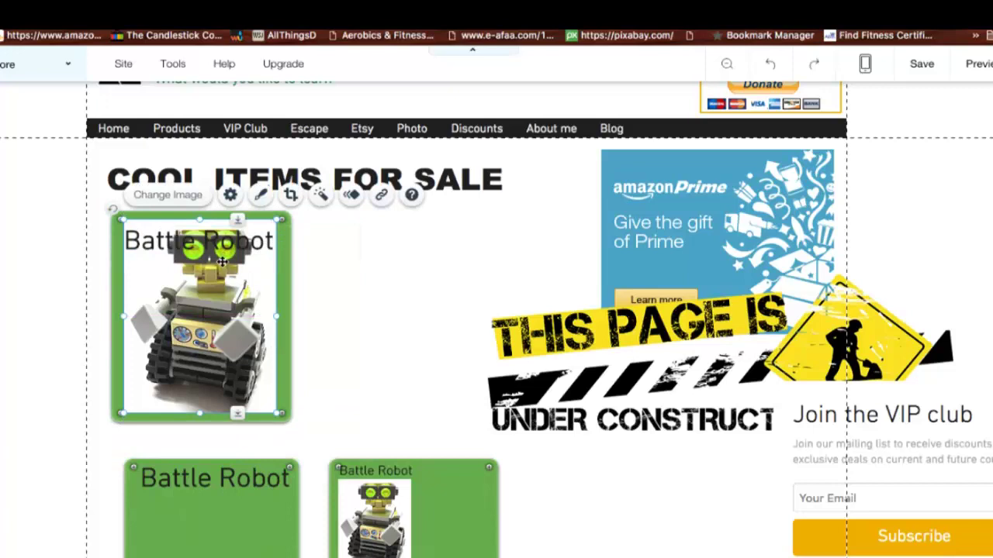
pyautogui.moveTo(193, 220); pyautogui.dragTo(203, 257)
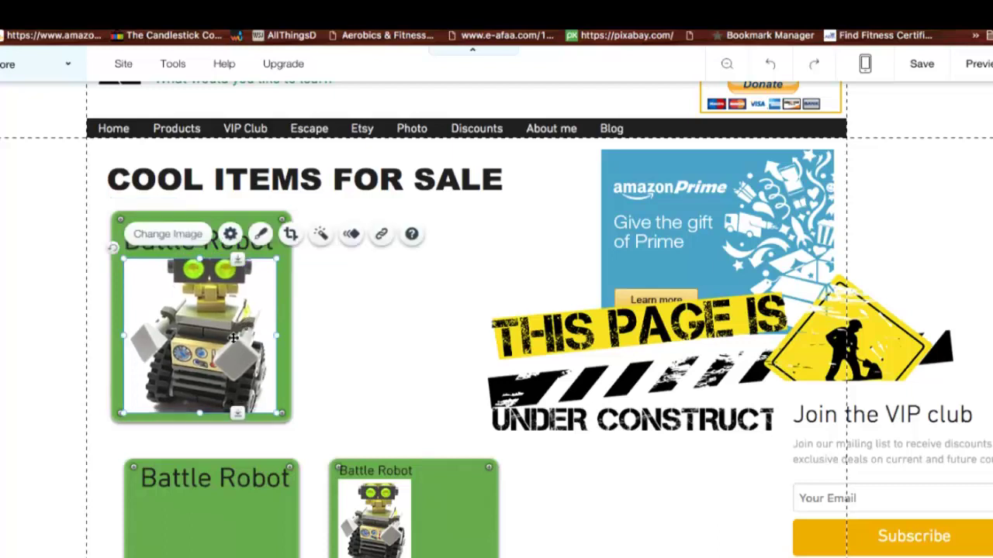
pyautogui.moveTo(277, 412); pyautogui.dragTo(255, 417)
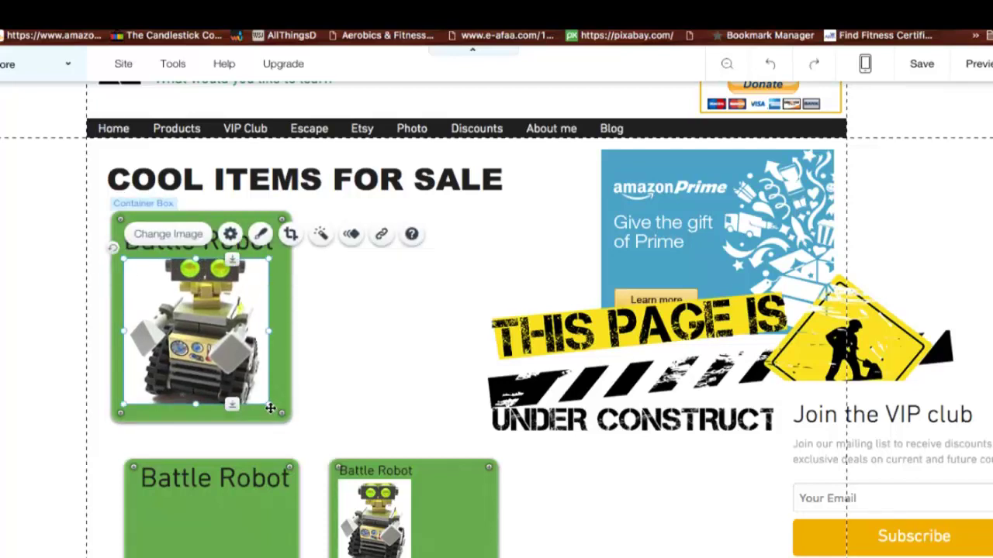
# Enlarge the robot image well beyond the green box, extending it over the page heading.
pyautogui.moveTo(267, 405); pyautogui.dragTo(450, 496)
pyautogui.click(475, 380)
pyautogui.click(349, 279)
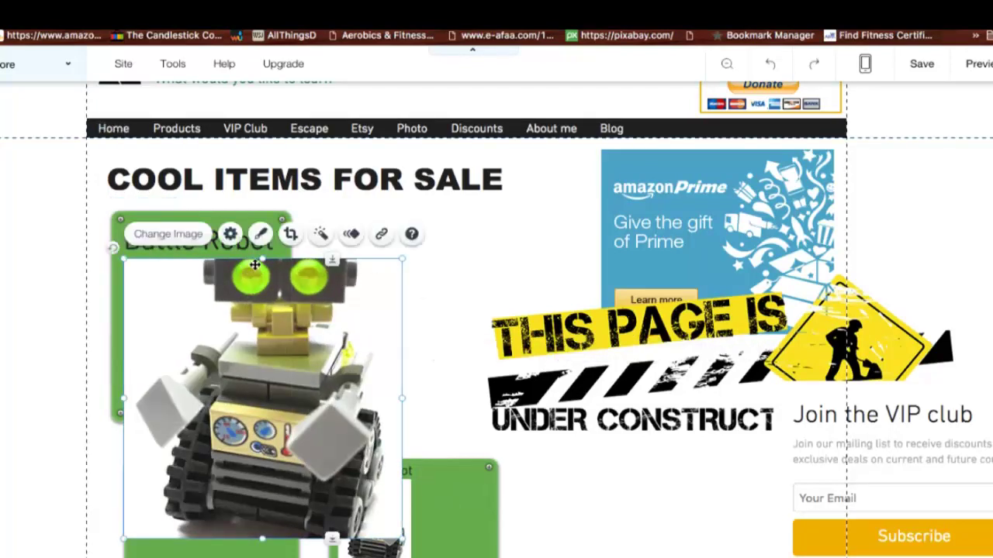
pyautogui.moveTo(402, 259); pyautogui.dragTo(487, 169)
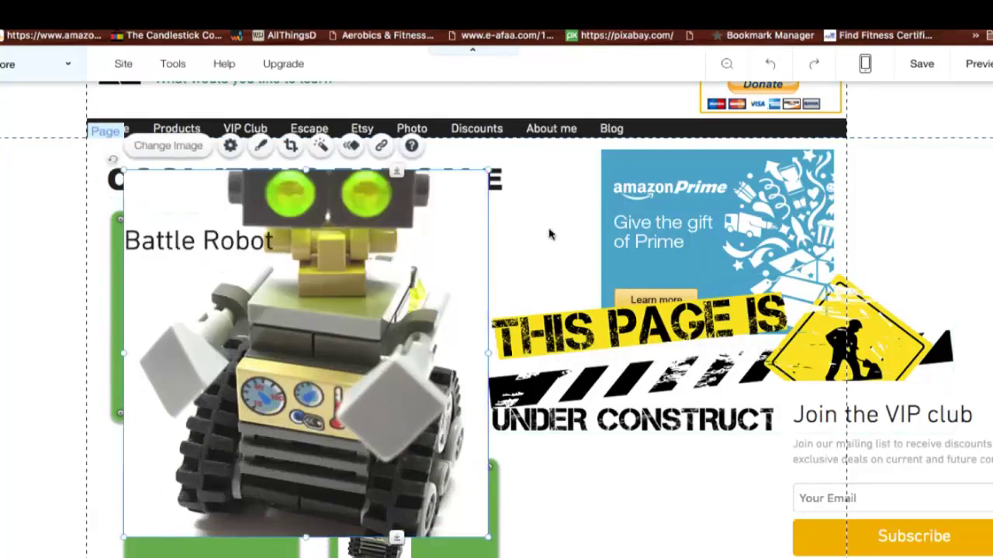
# Shrink the robot image again and fit it inside the green box just under the Battle Robot title.
pyautogui.moveTo(489, 535); pyautogui.dragTo(242, 333)
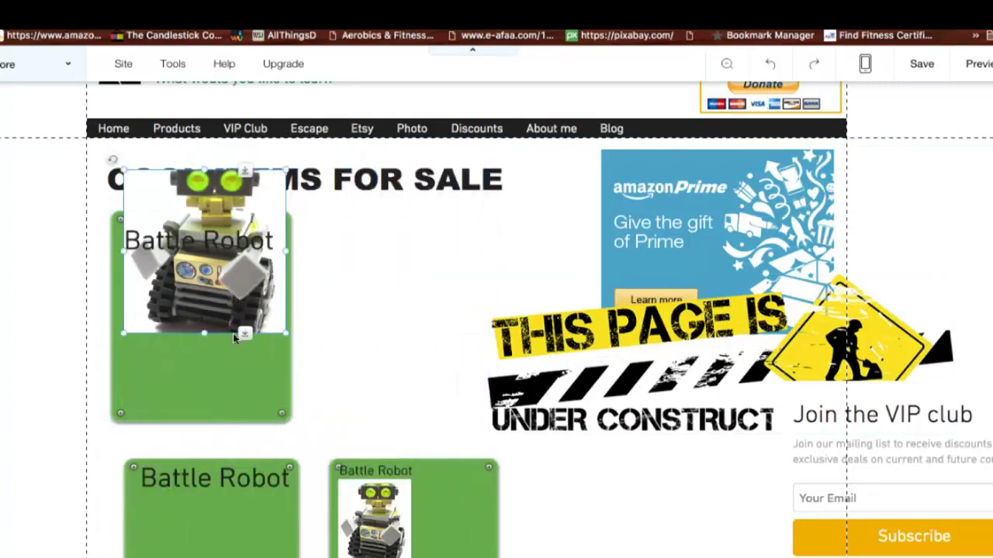
pyautogui.moveTo(235, 293); pyautogui.dragTo(195, 348)
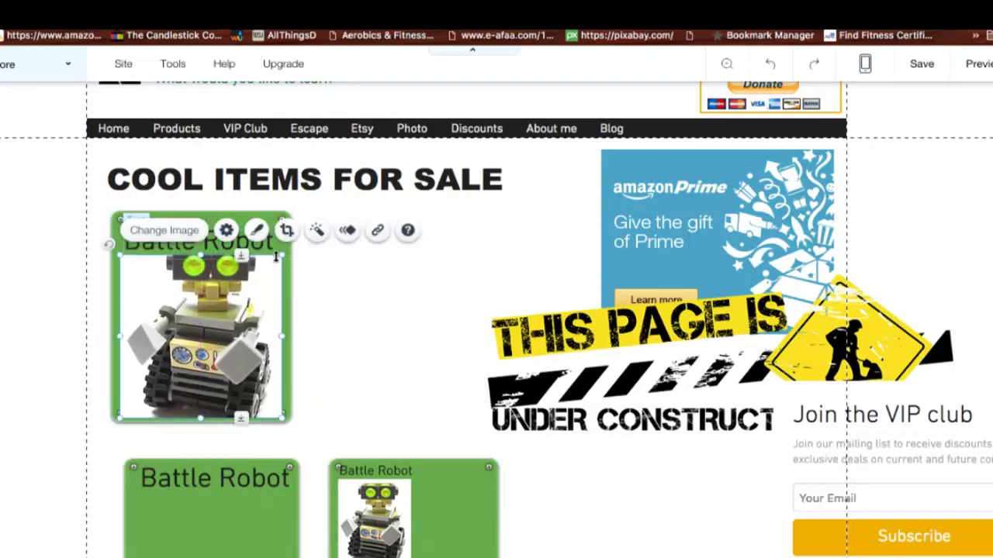
pyautogui.moveTo(280, 252); pyautogui.dragTo(270, 257)
pyautogui.moveTo(231, 294); pyautogui.dragTo(226, 304)
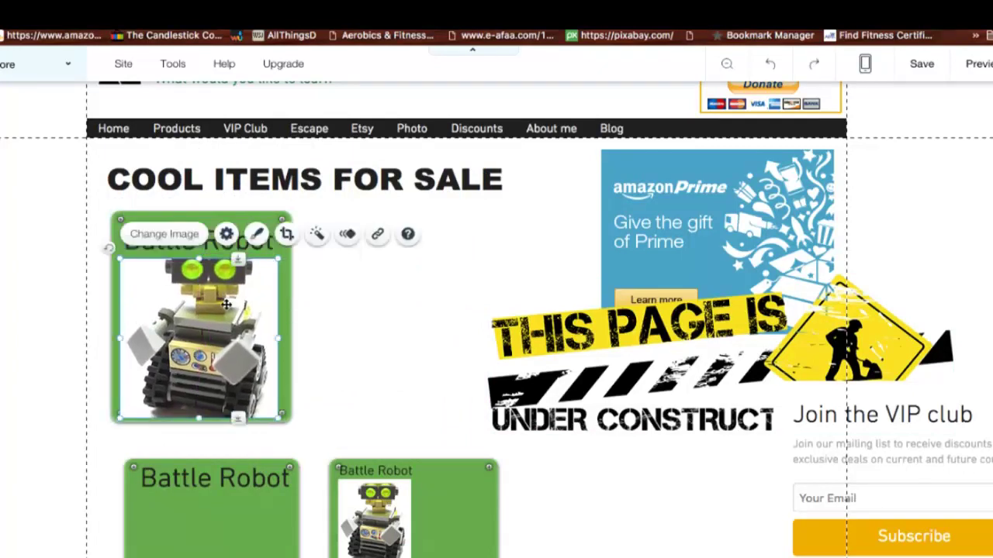
# Replace the robot image in the upper green box with the first robot picture among the uploaded images.
pyautogui.click(165, 235)
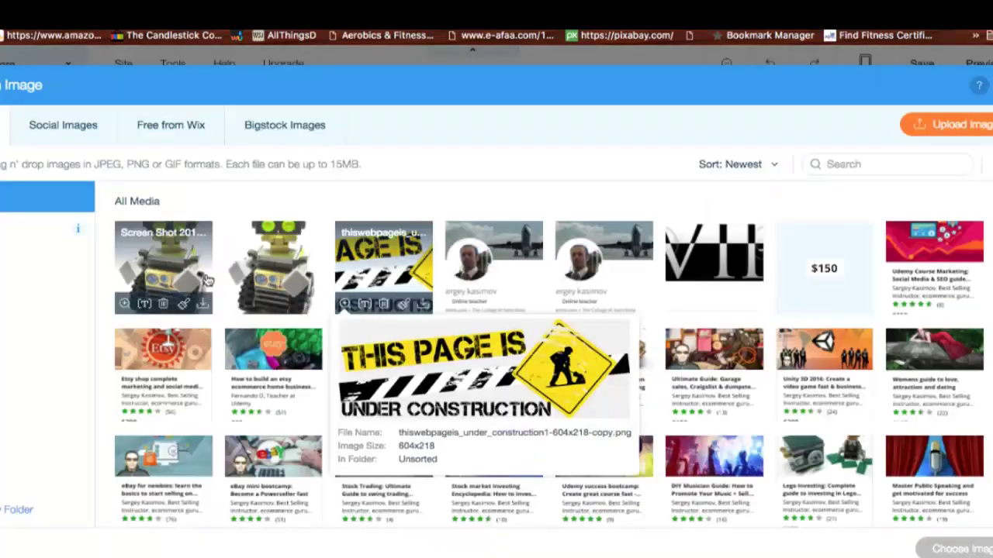
pyautogui.click(969, 548)
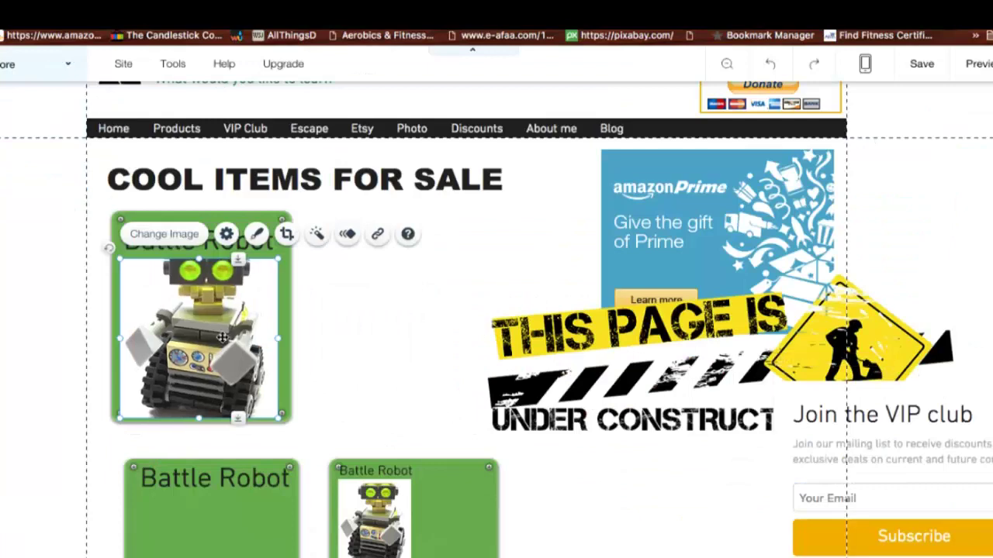
pyautogui.click(165, 234)
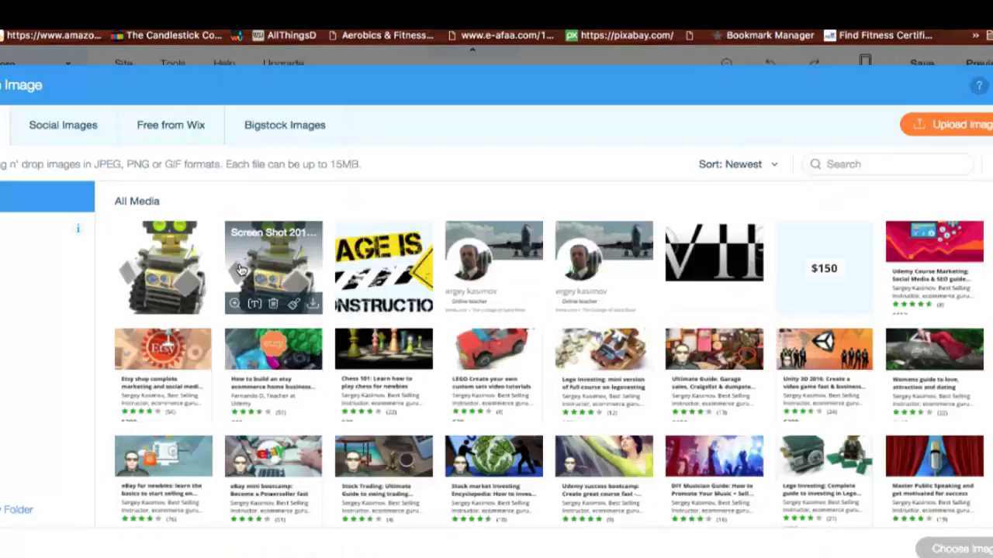
pyautogui.click(163, 268)
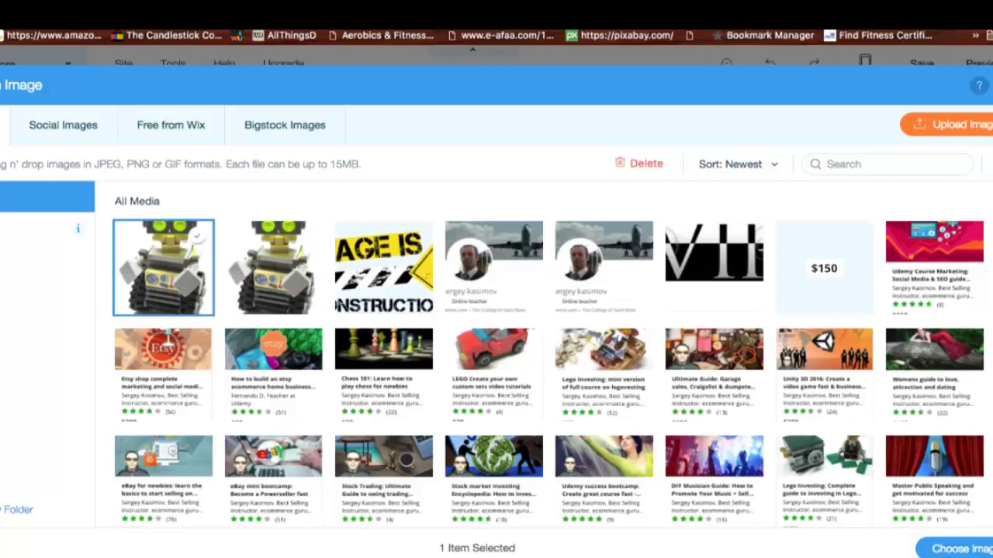
pyautogui.click(957, 548)
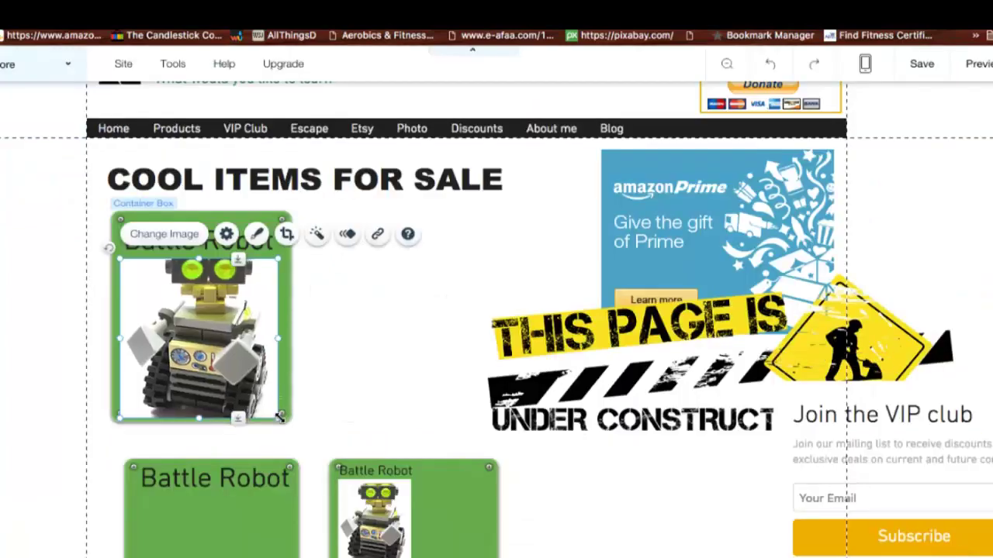
# Shrink the robot image in the upper green box to about 106 by 112 and delete it.
pyautogui.moveTo(280, 417); pyautogui.dragTo(204, 377)
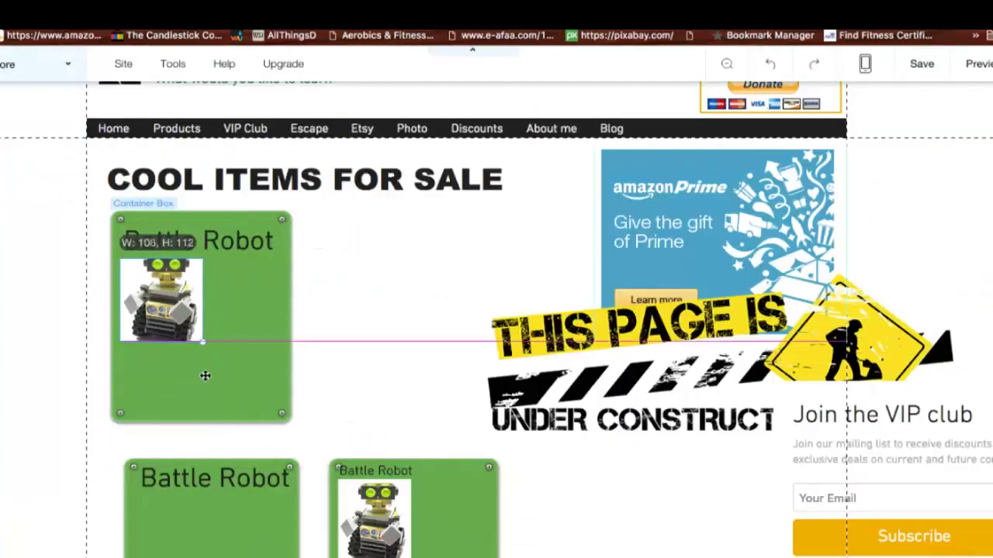
pyautogui.click(214, 313)
pyautogui.click(188, 309)
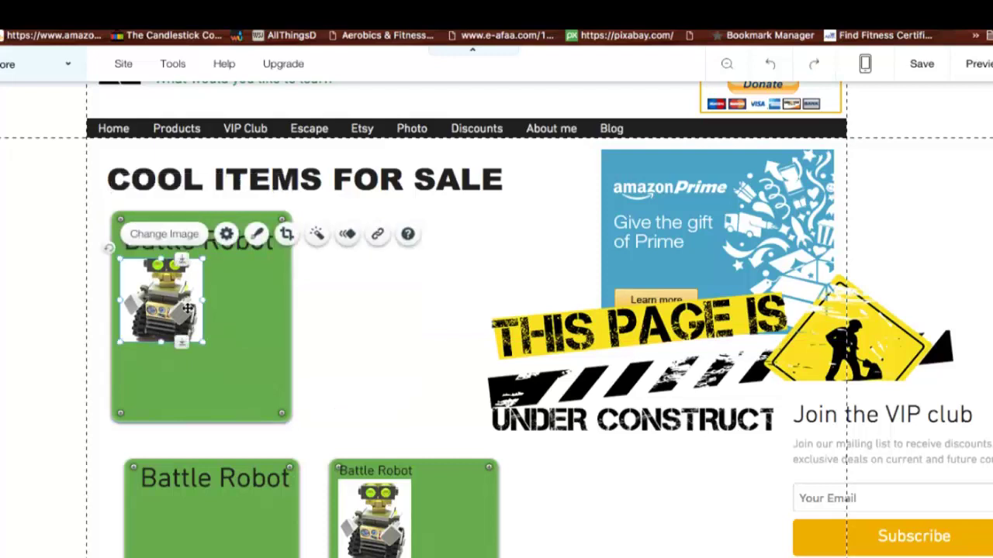
pyautogui.press('Delete')
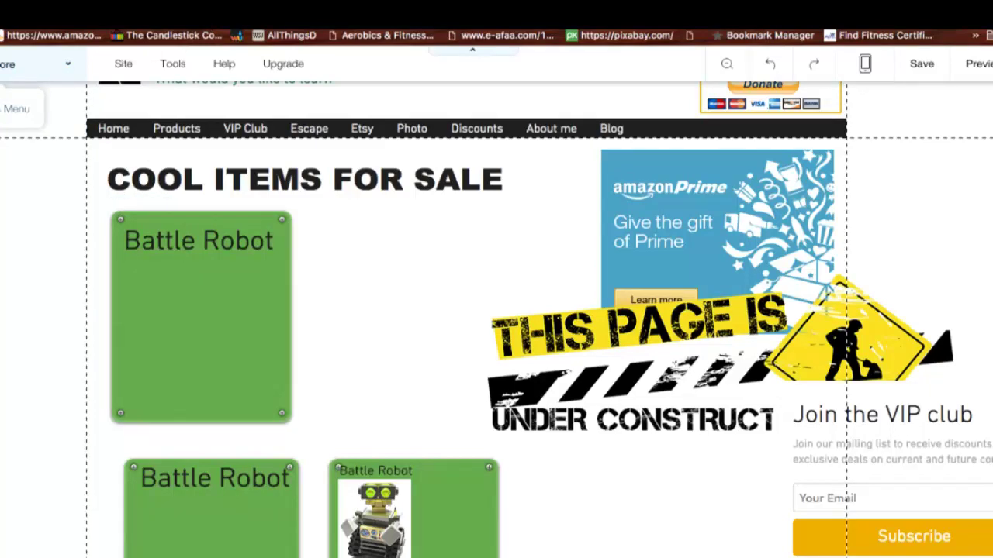
# Add the first robot picture from the uploaded images to the Store page.
pyautogui.click(20, 167)
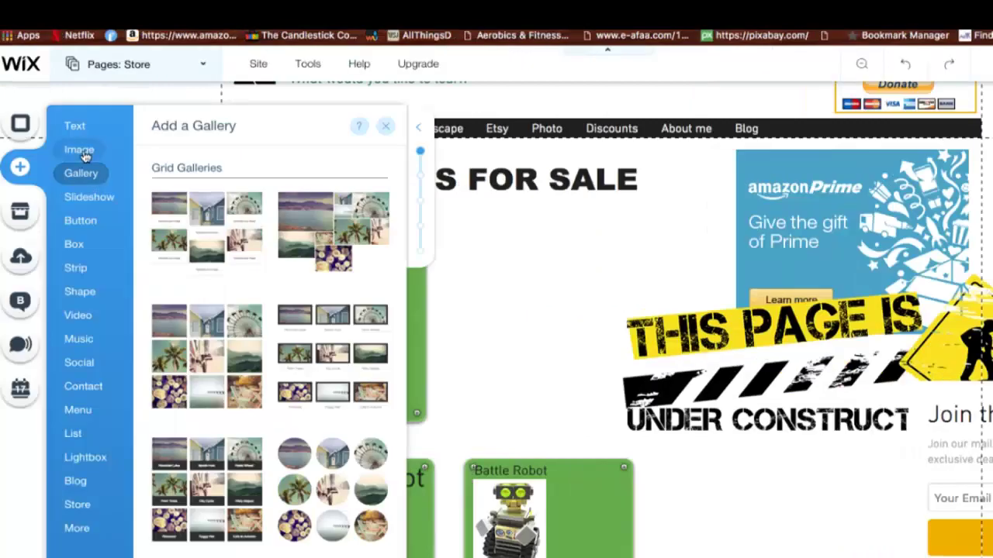
pyautogui.moveTo(79, 149)
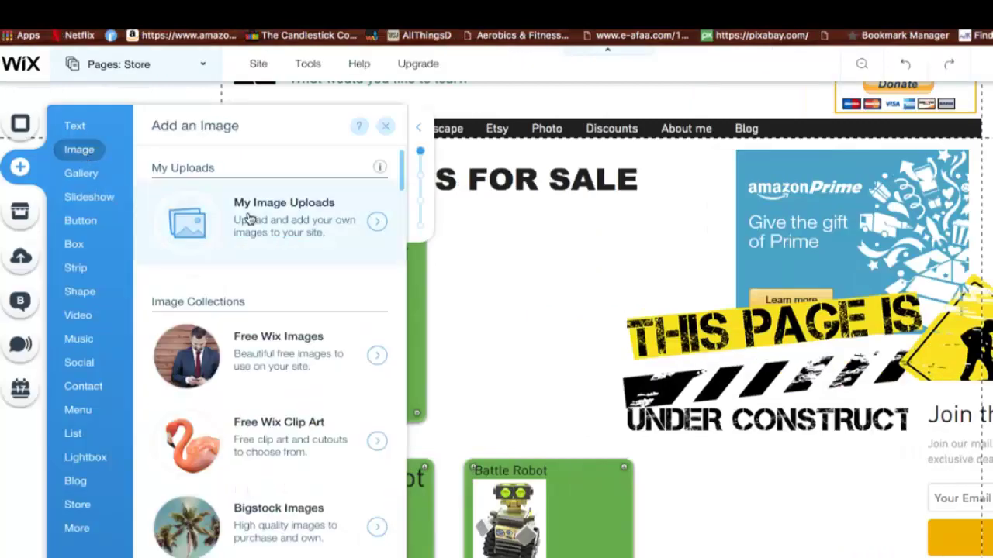
pyautogui.click(248, 219)
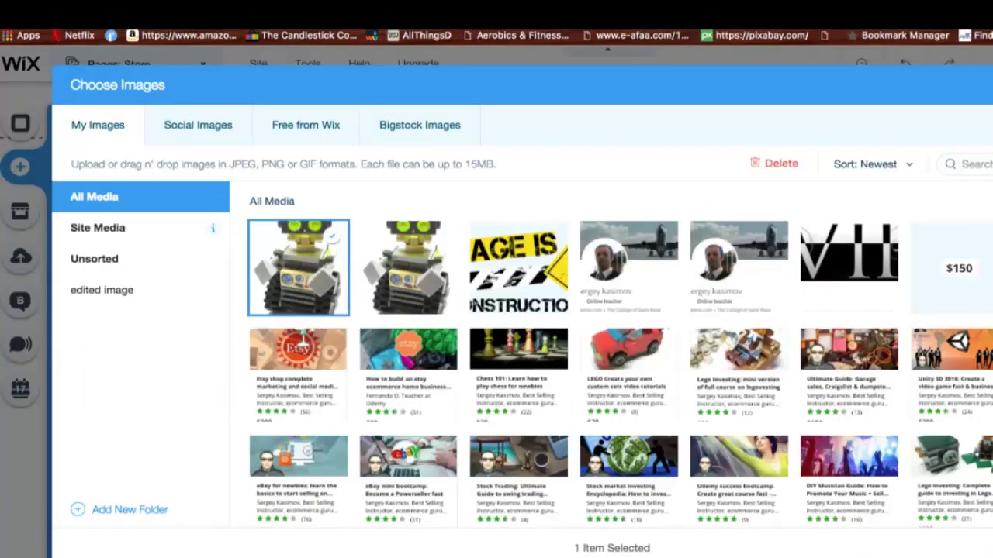
pyautogui.press('Return')
# Scale the added robot image to about 153 by 205 and place it in the upper green box under the Battle Robot title.
pyautogui.moveTo(759, 450); pyautogui.dragTo(599, 450)
pyautogui.moveTo(616, 532); pyautogui.dragTo(483, 359)
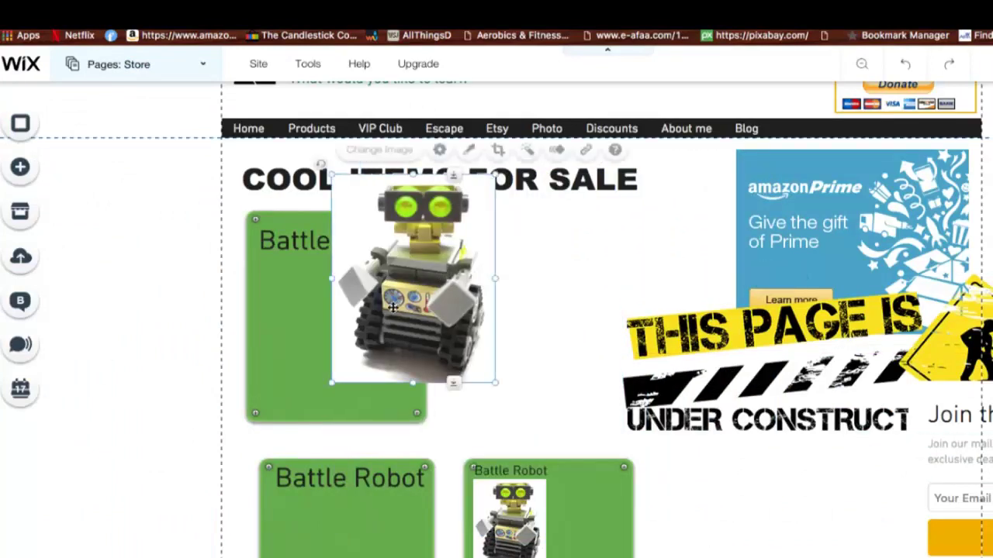
pyautogui.moveTo(407, 272); pyautogui.dragTo(359, 307)
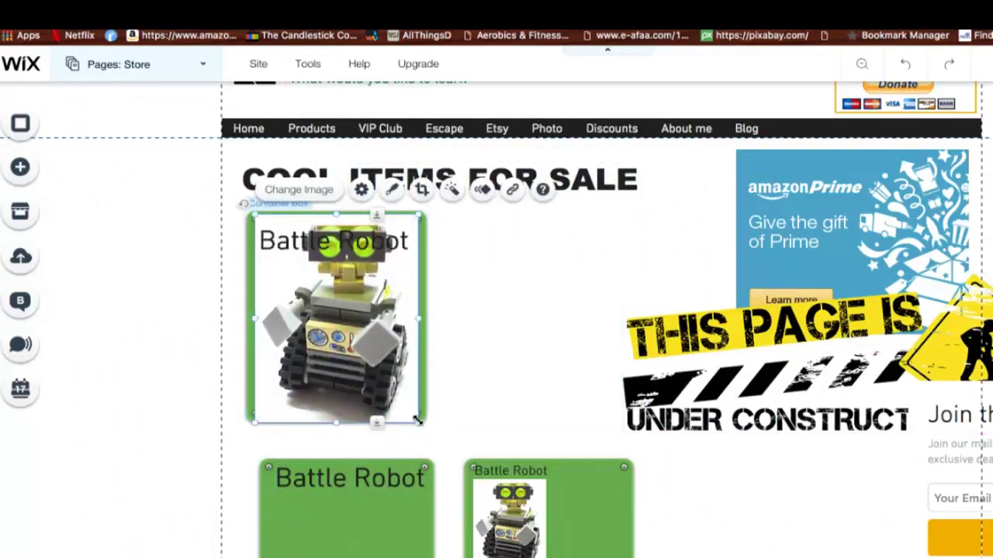
pyautogui.moveTo(418, 420); pyautogui.dragTo(374, 366)
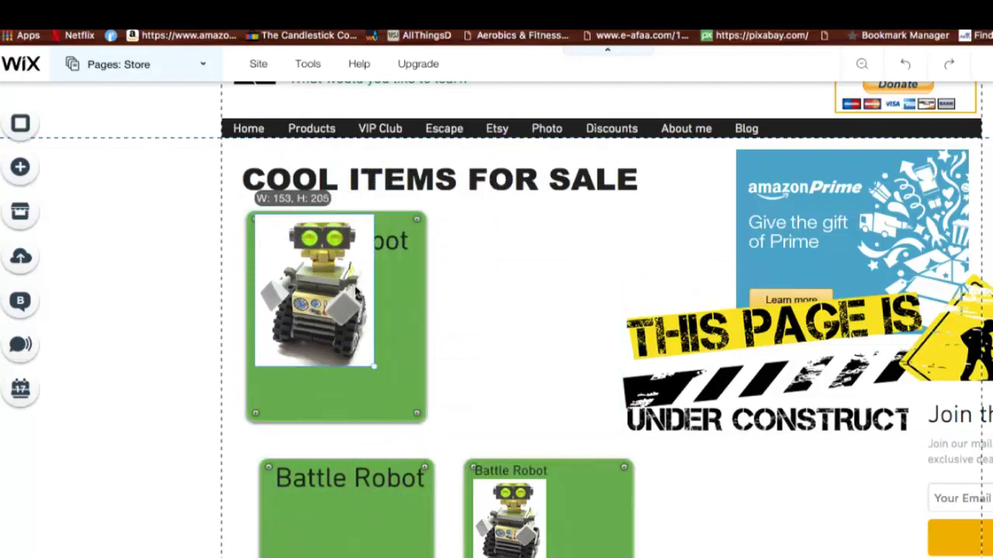
pyautogui.moveTo(318, 295)
pyautogui.mouseDown()
pyautogui.moveTo(330, 346)
pyautogui.moveTo(327, 308)
pyautogui.mouseUp()
# Nudge the upper Battle Robot title slightly up and narrow its green box toward the robot image.
pyautogui.click(410, 299)
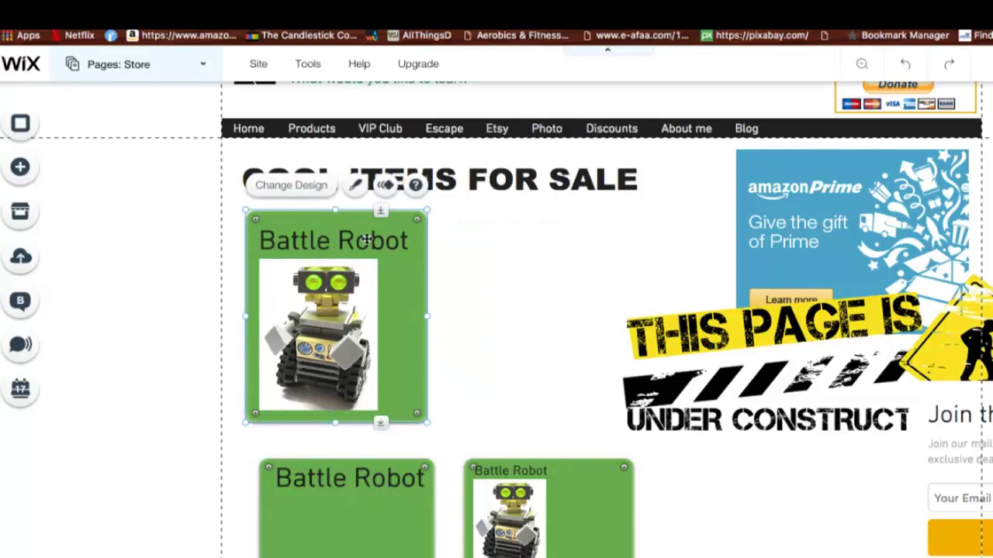
pyautogui.moveTo(367, 240); pyautogui.dragTo(349, 236)
pyautogui.click(419, 387)
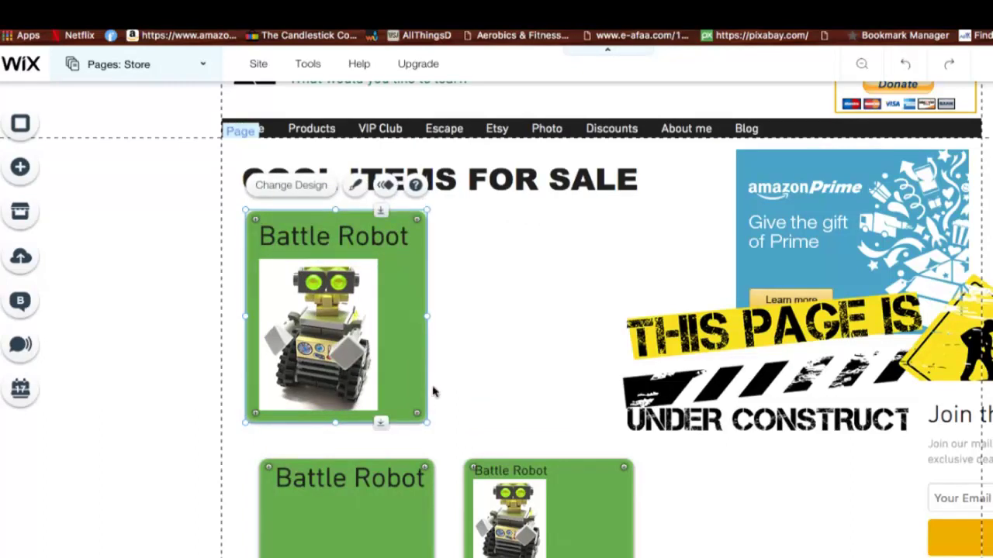
pyautogui.moveTo(424, 314); pyautogui.dragTo(397, 314)
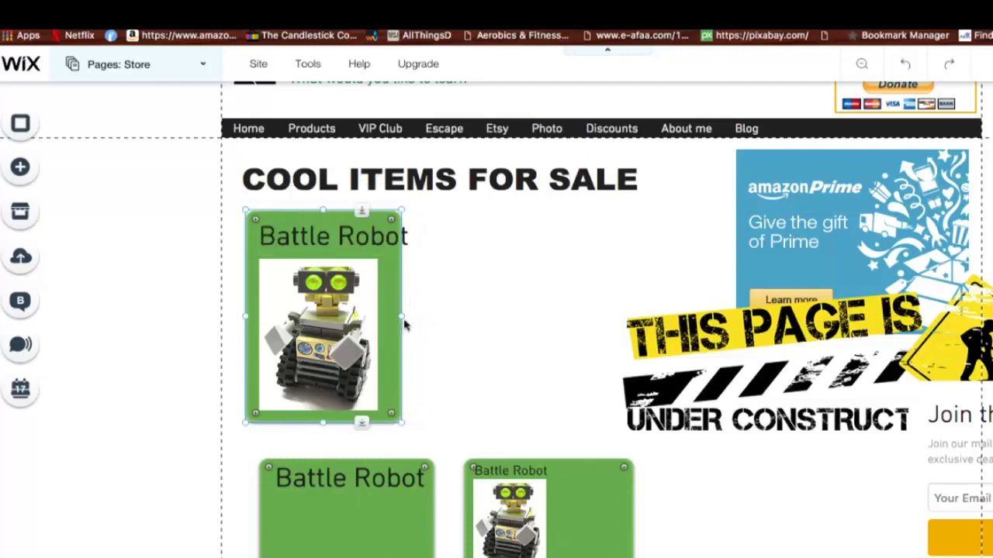
# Reduce the font size of the upper Battle Robot title so it fits within the narrowed green box.
pyautogui.click(361, 238)
pyautogui.doubleClick(360, 239)
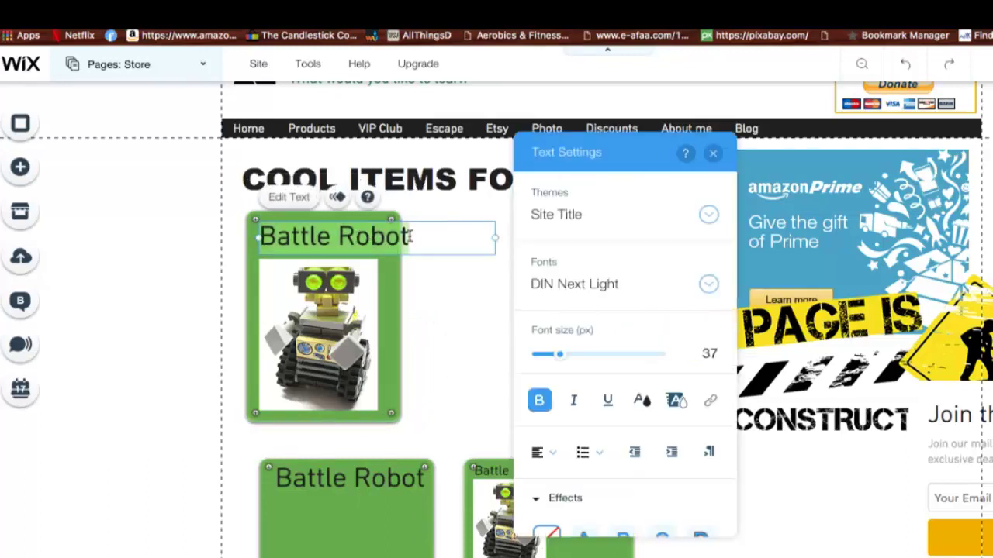
pyautogui.moveTo(562, 354); pyautogui.dragTo(555, 346)
pyautogui.click(459, 333)
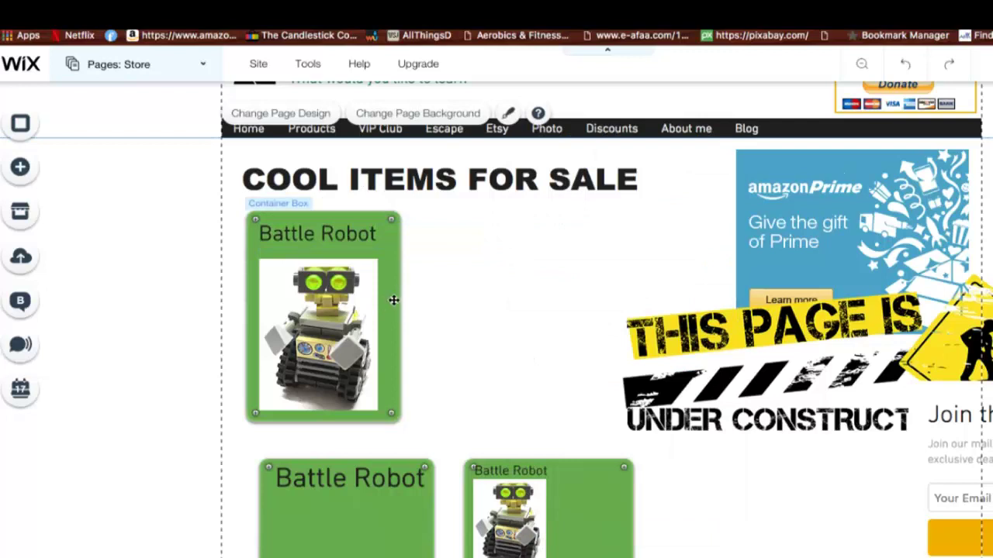
# Narrow the upper green box slightly more so its side margins around the robot image look even.
pyautogui.click(394, 300)
pyautogui.moveTo(401, 315); pyautogui.dragTo(411, 312)
pyautogui.click(408, 326)
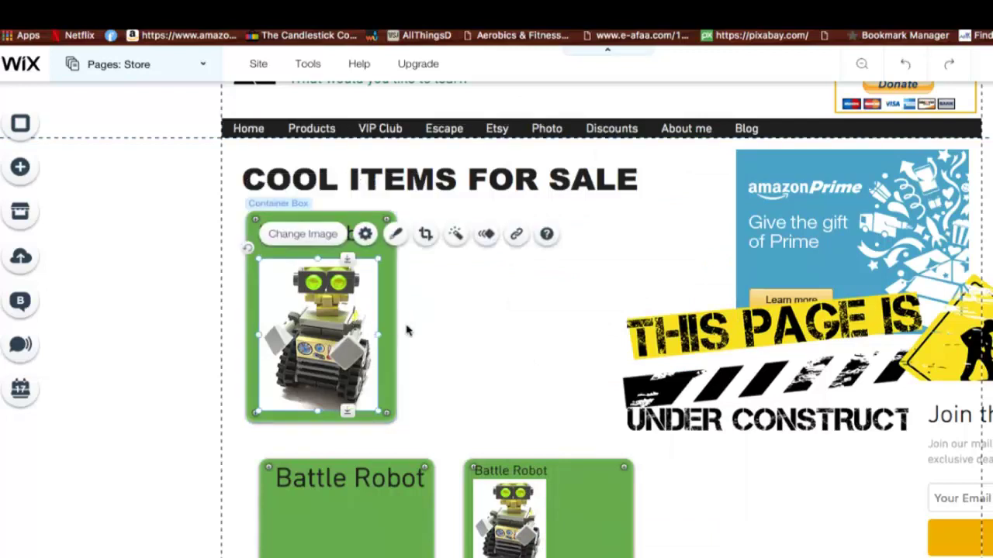
# Select the container box from the items overlapping the upper robot image.
pyautogui.rightClick(359, 299)
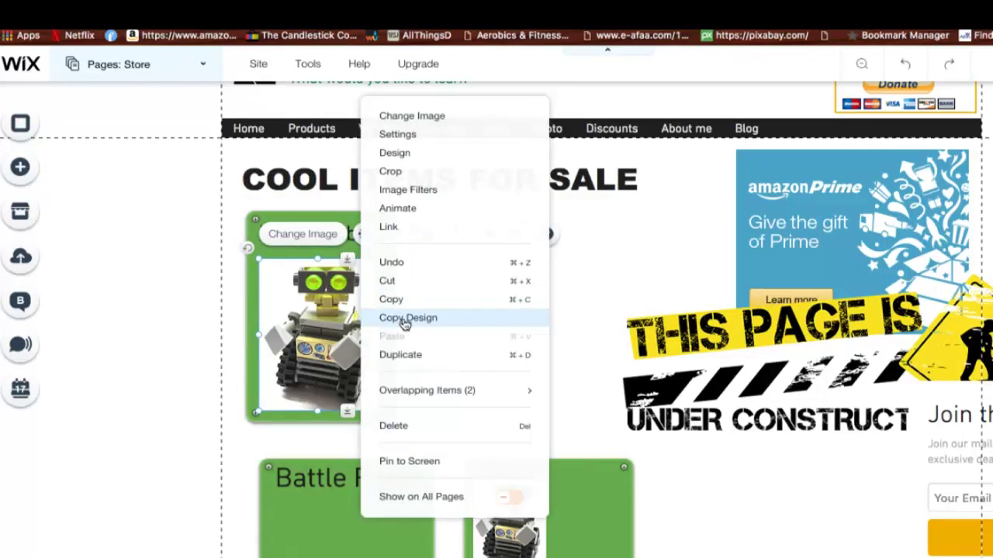
pyautogui.moveTo(427, 388)
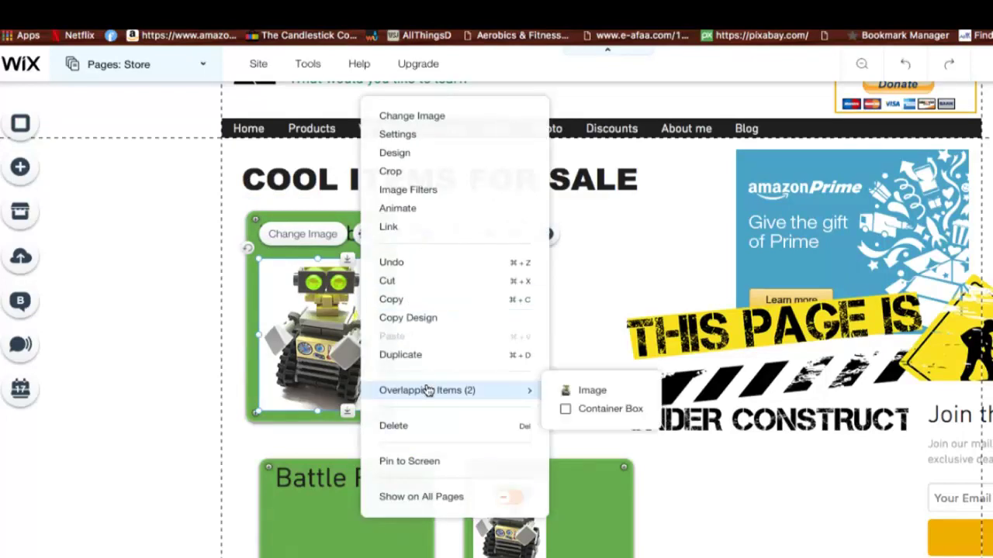
pyautogui.click(614, 411)
# Send the upper Battle Robot title text to the back of the stacking order.
pyautogui.click(283, 247)
pyautogui.click(288, 245)
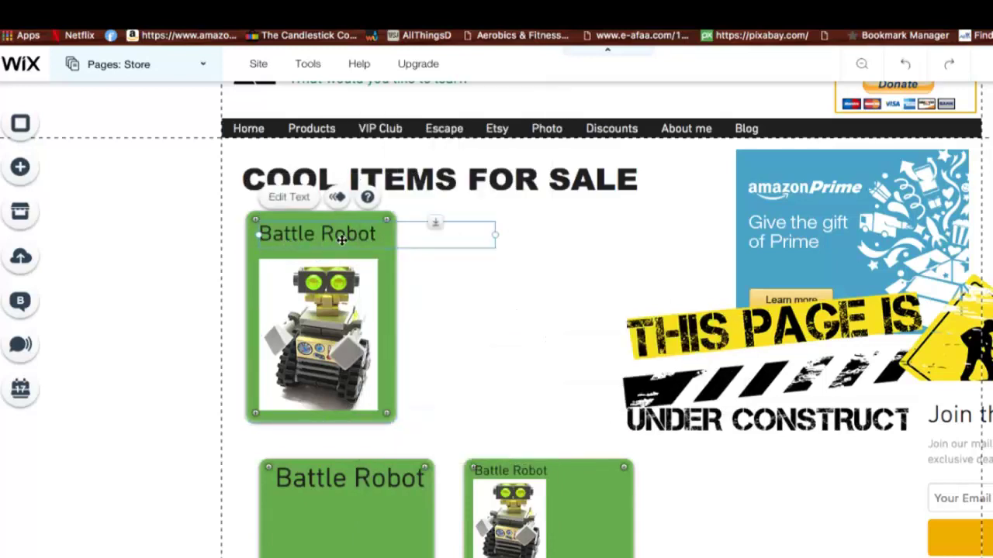
pyautogui.rightClick(341, 241)
pyautogui.moveTo(508, 300)
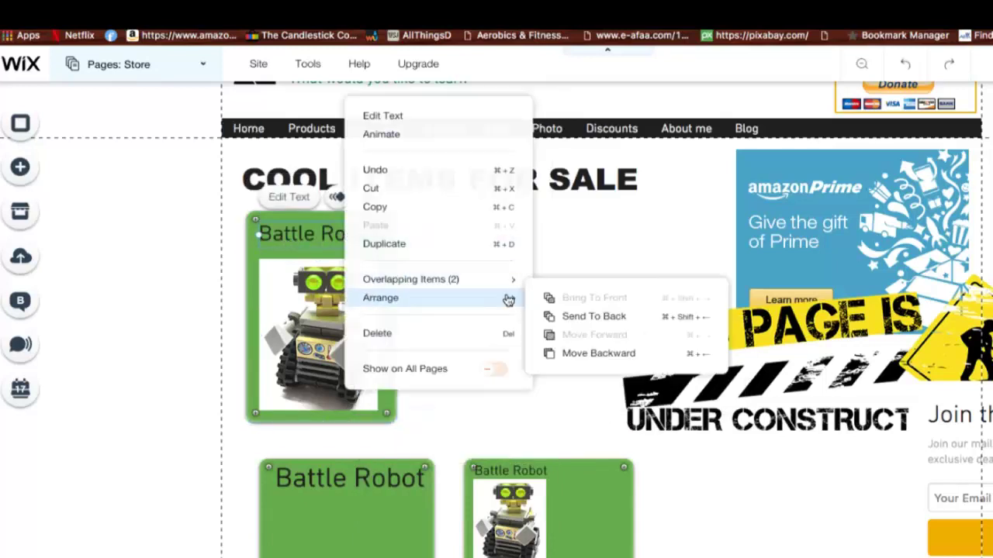
pyautogui.moveTo(500, 281)
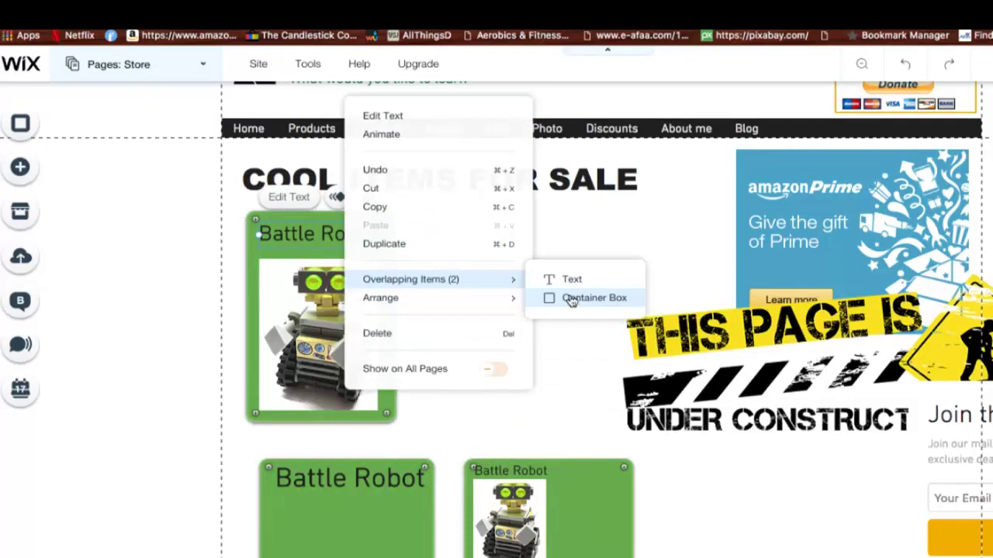
pyautogui.moveTo(428, 298)
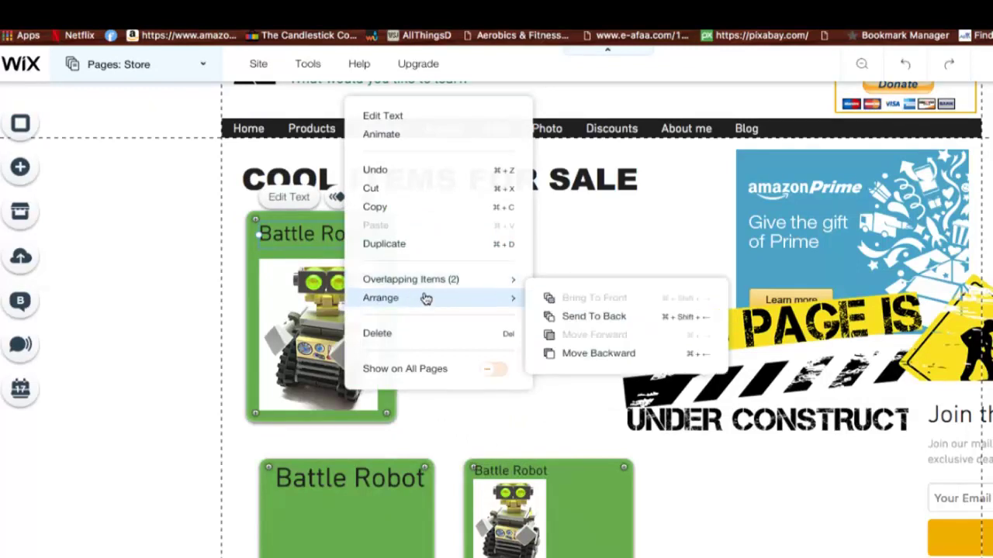
pyautogui.click(582, 318)
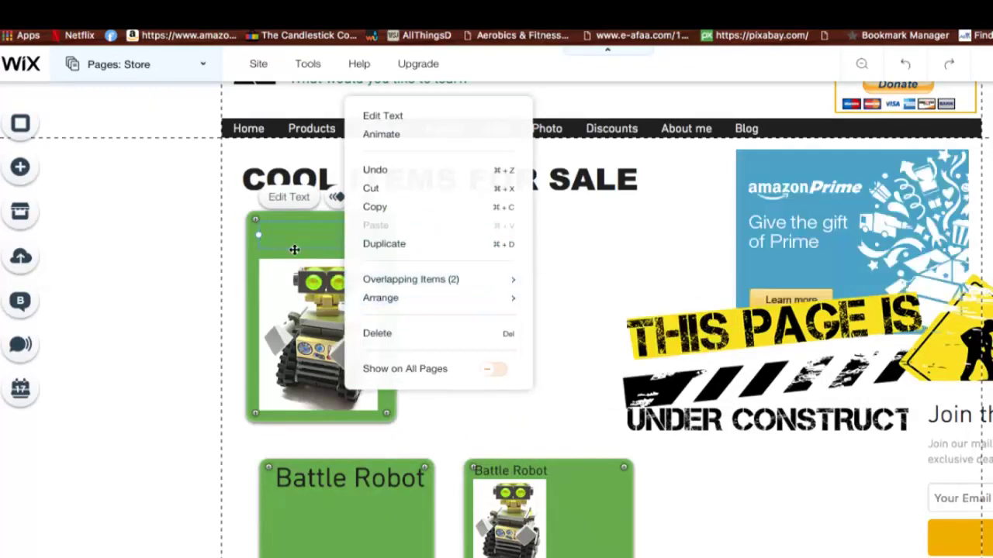
pyautogui.click(296, 232)
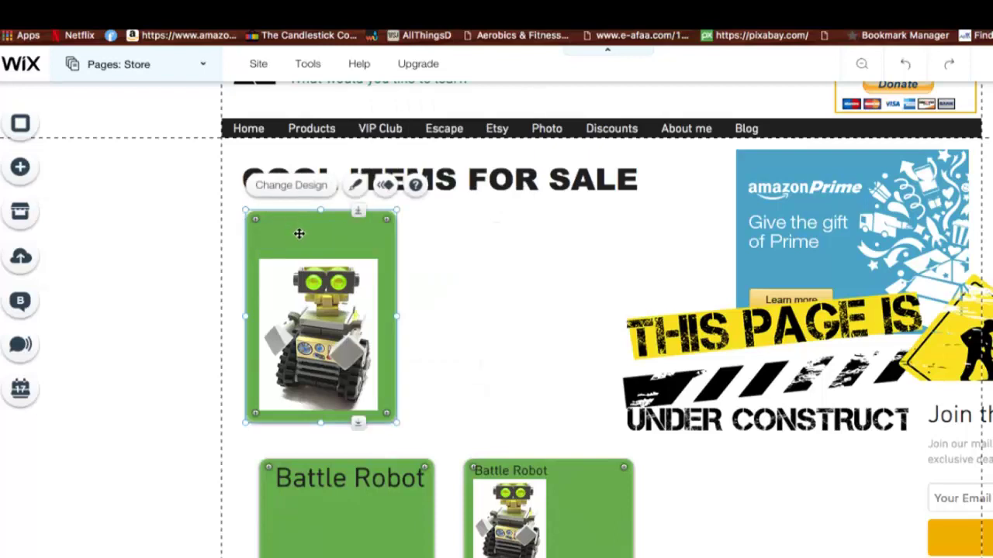
pyautogui.rightClick(336, 326)
pyautogui.moveTo(401, 394)
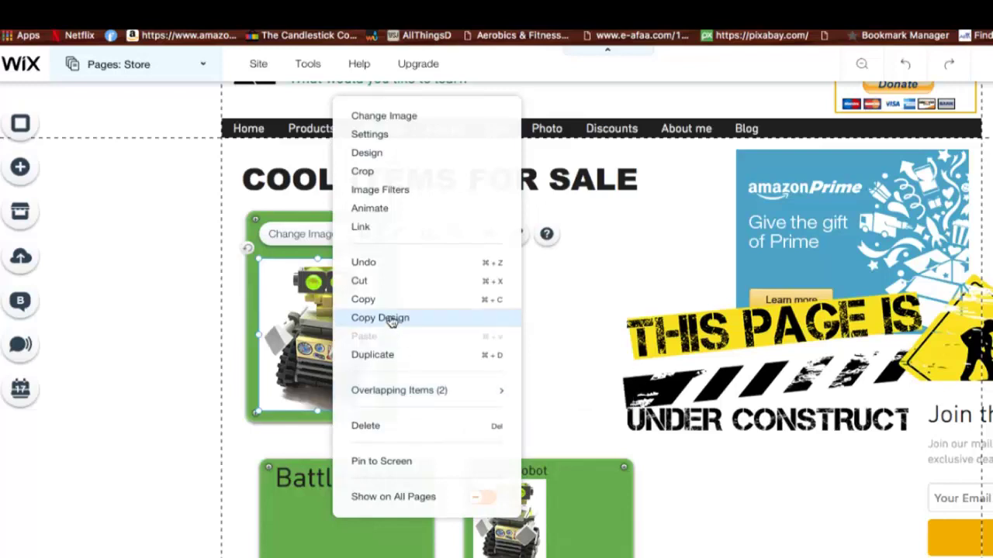
pyautogui.click(312, 383)
# Try to move the upper green container box one level backward to uncover the title text.
pyautogui.click(317, 216)
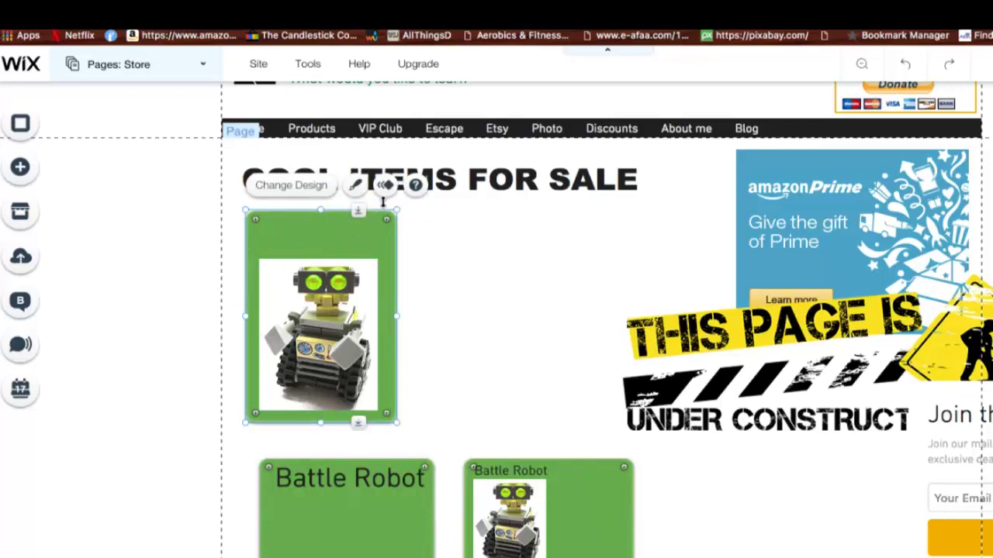
pyautogui.rightClick(362, 243)
pyautogui.moveTo(442, 336)
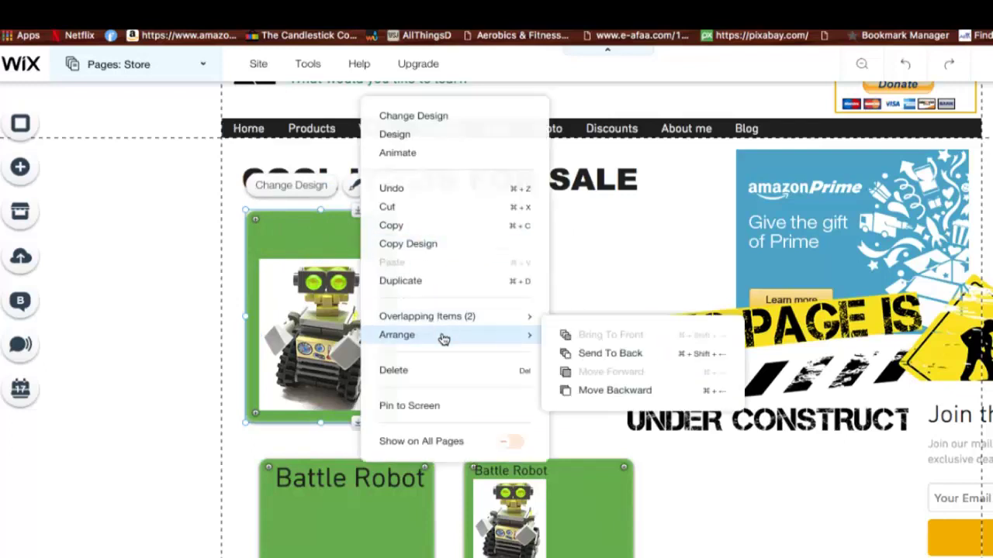
pyautogui.click(612, 391)
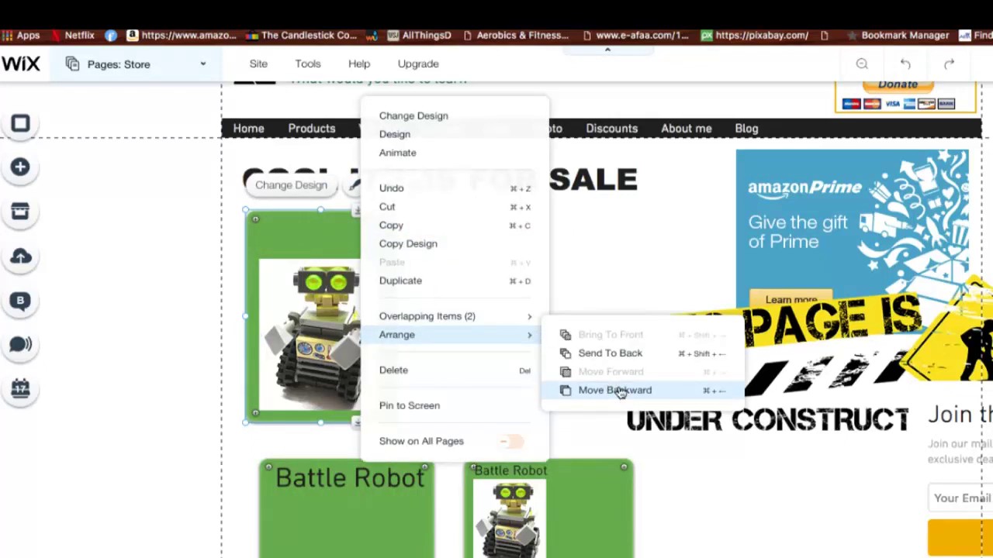
# Shift the upper green box with its robot image sideways off the title text and bring the Battle Robot title to the front.
pyautogui.click(332, 231)
pyautogui.rightClick(353, 234)
pyautogui.moveTo(387, 334)
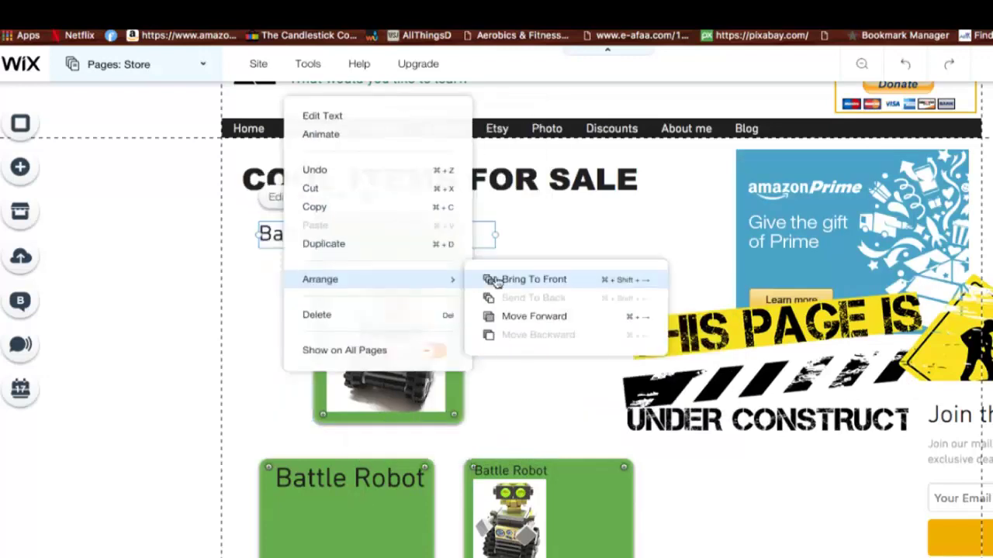
pyautogui.click(518, 280)
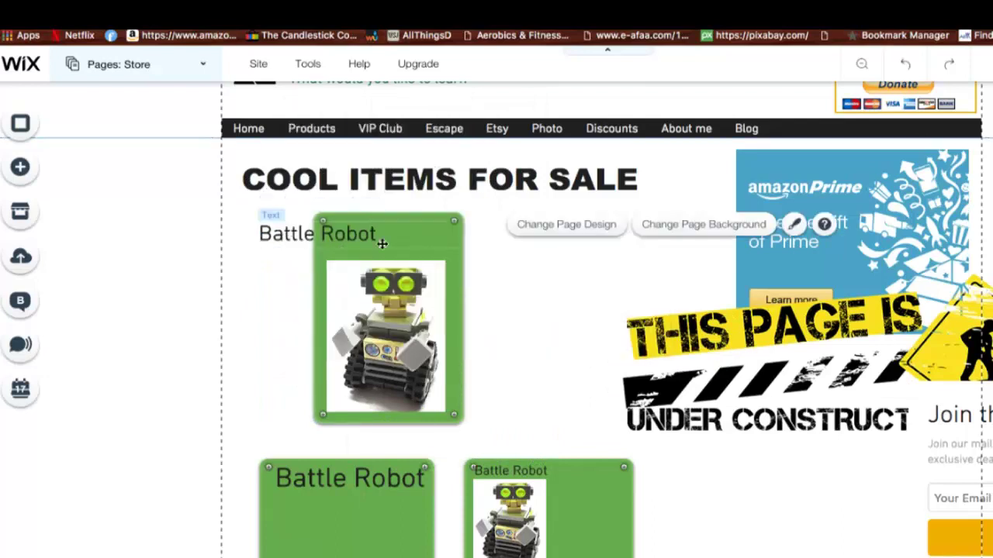
pyautogui.moveTo(510, 287); pyautogui.dragTo(417, 252)
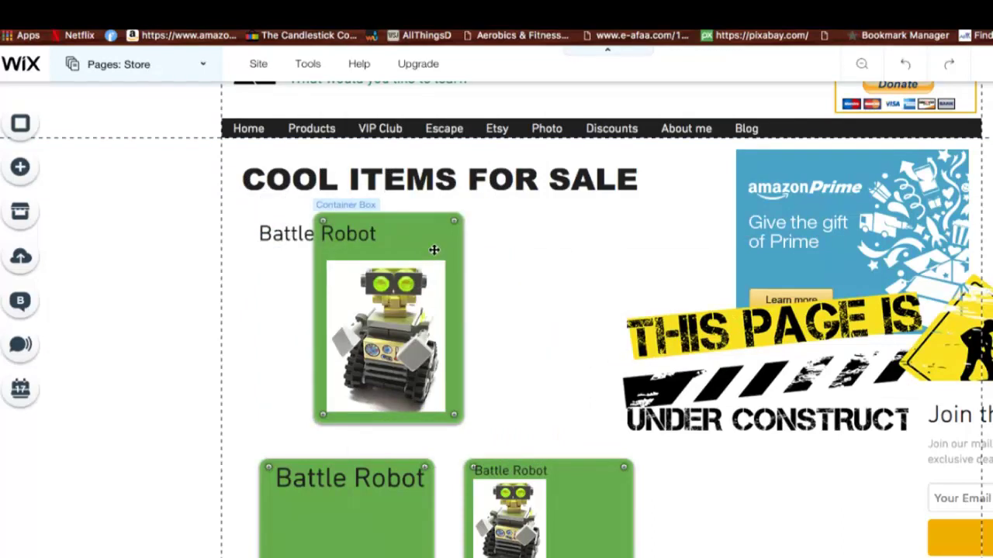
# Move the upper Battle Robot title onto the green container box, above the robot image.
pyautogui.click(362, 252)
pyautogui.click(405, 243)
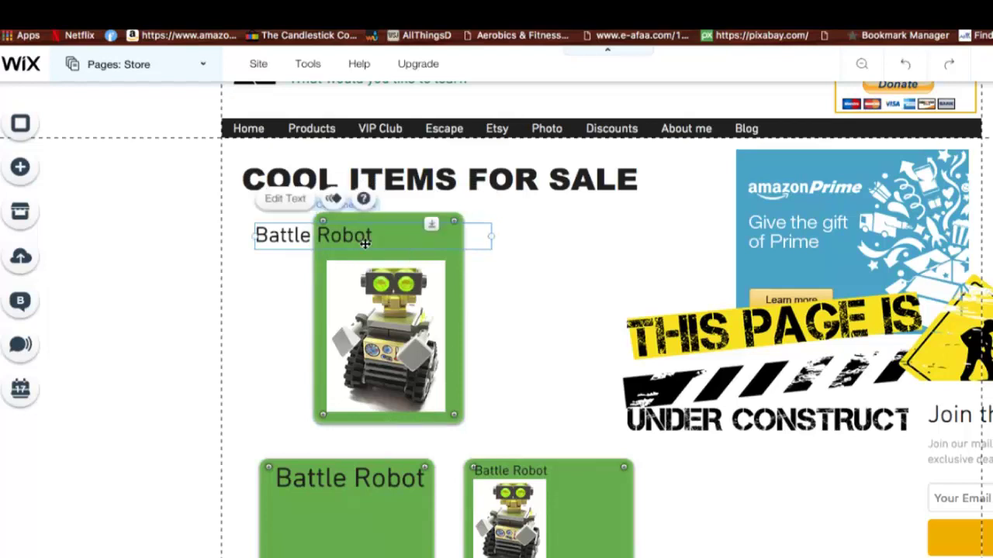
pyautogui.moveTo(287, 236); pyautogui.dragTo(362, 240)
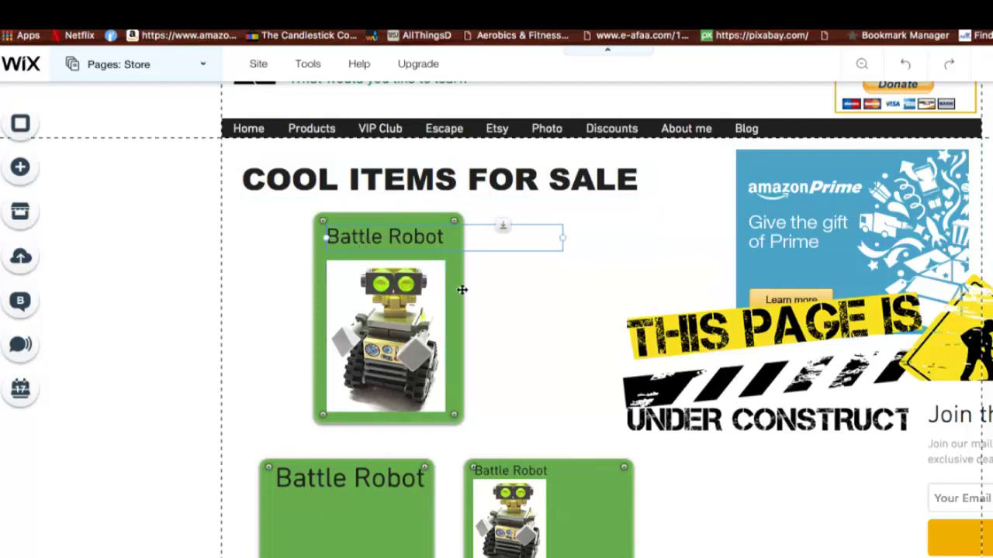
pyautogui.click(461, 282)
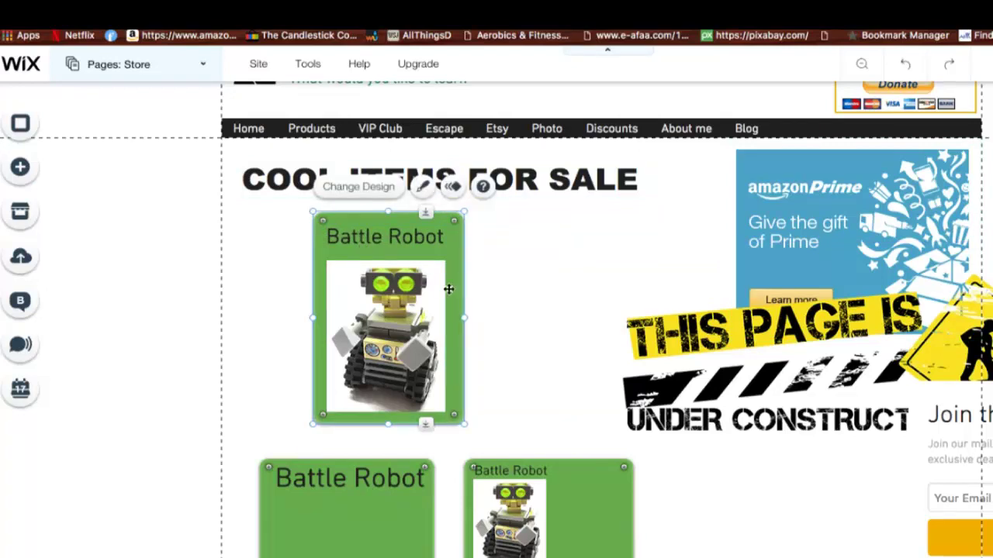
# Open the link settings of the upper robot image and choose Web Address as the link type.
pyautogui.click(426, 294)
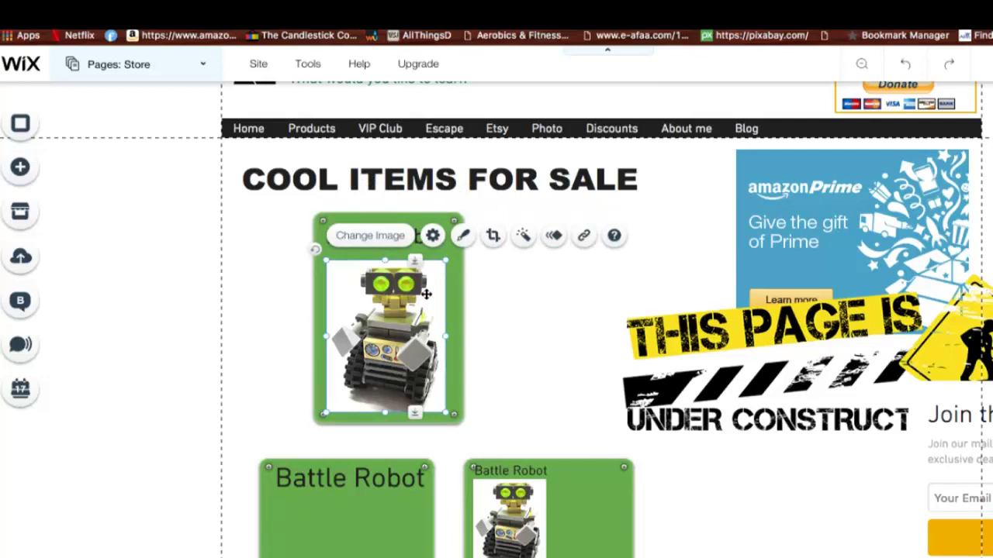
pyautogui.click(583, 236)
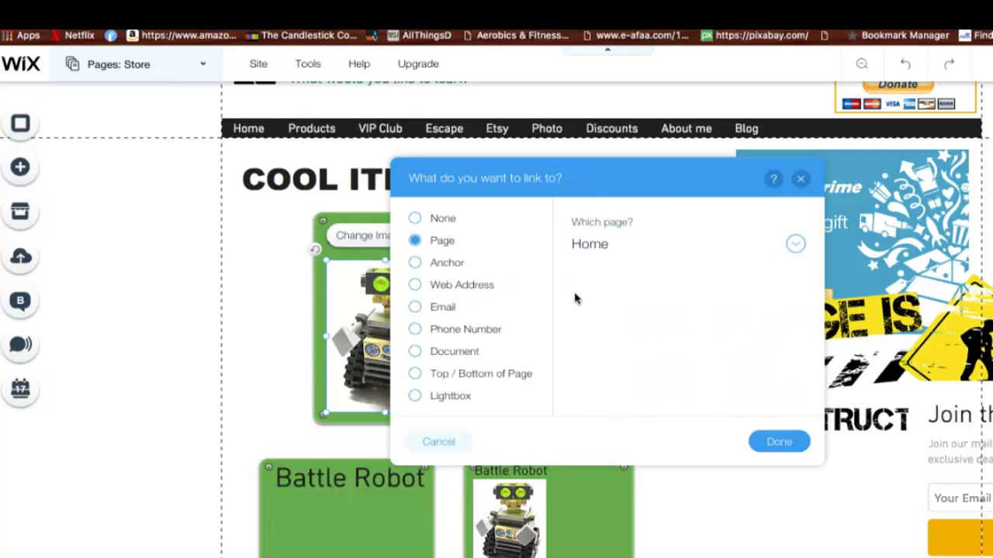
pyautogui.click(441, 286)
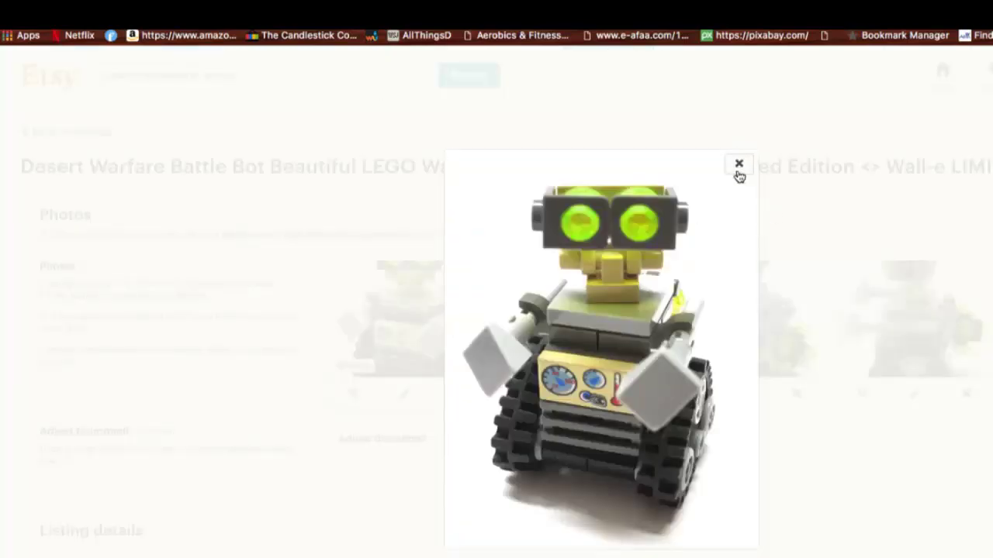
# Switch to Etsy, close the enlarged robot photo and open the shop's Listings Manager.
pyautogui.click(739, 165)
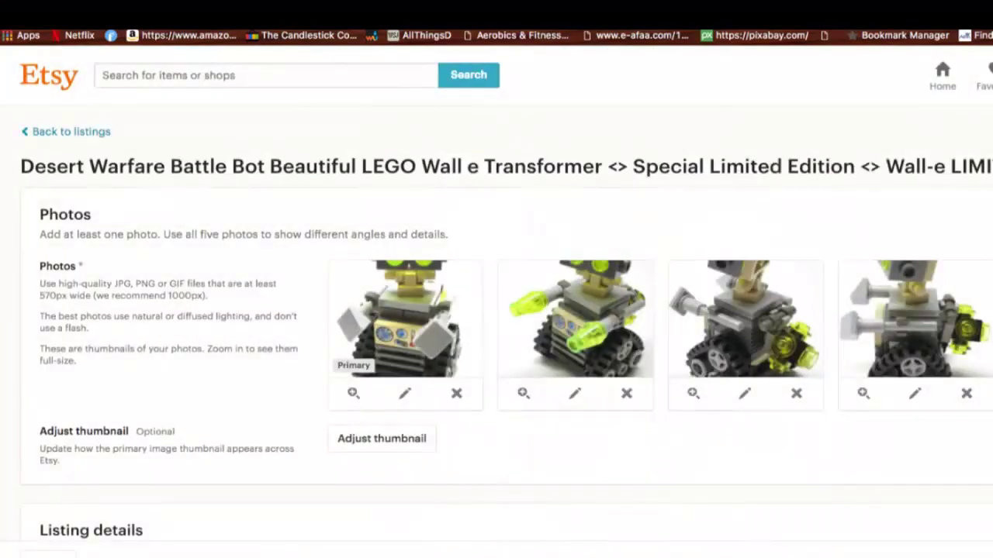
pyautogui.click(987, 76)
pyautogui.moveTo(848, 215)
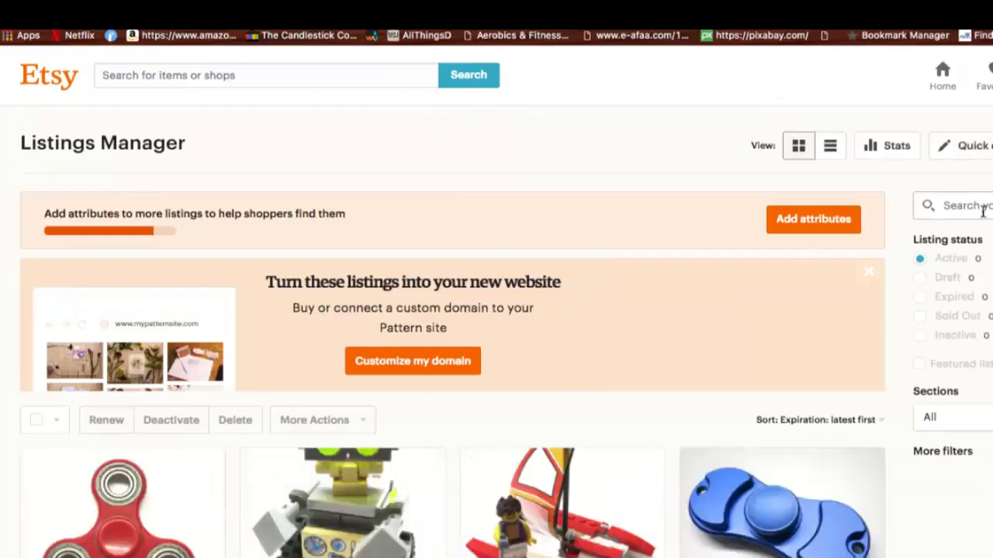
pyautogui.scroll(-5, 455, 359)
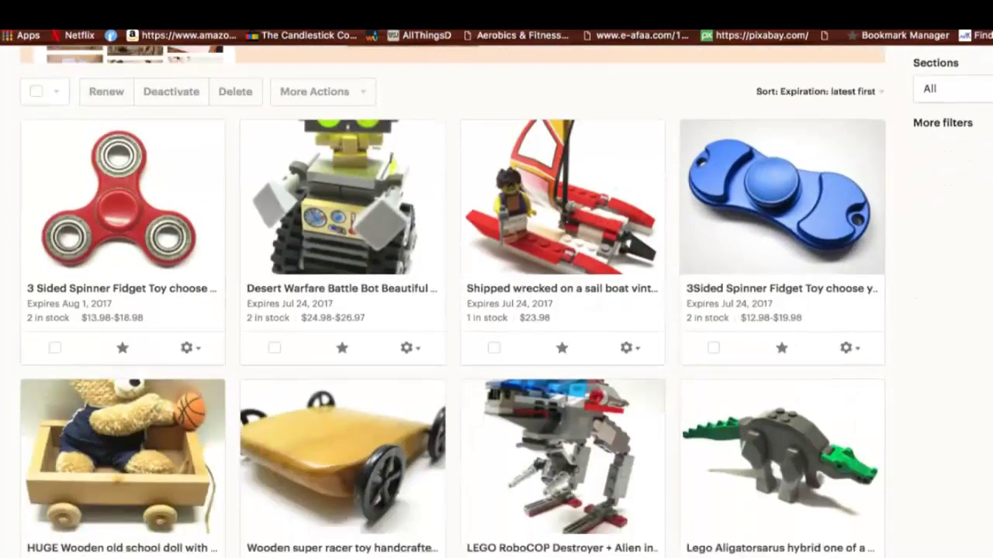
# Copy the share link of the Desert Warfare Battle Bot listing.
pyautogui.click(415, 337)
pyautogui.scroll(-3, 415, 336)
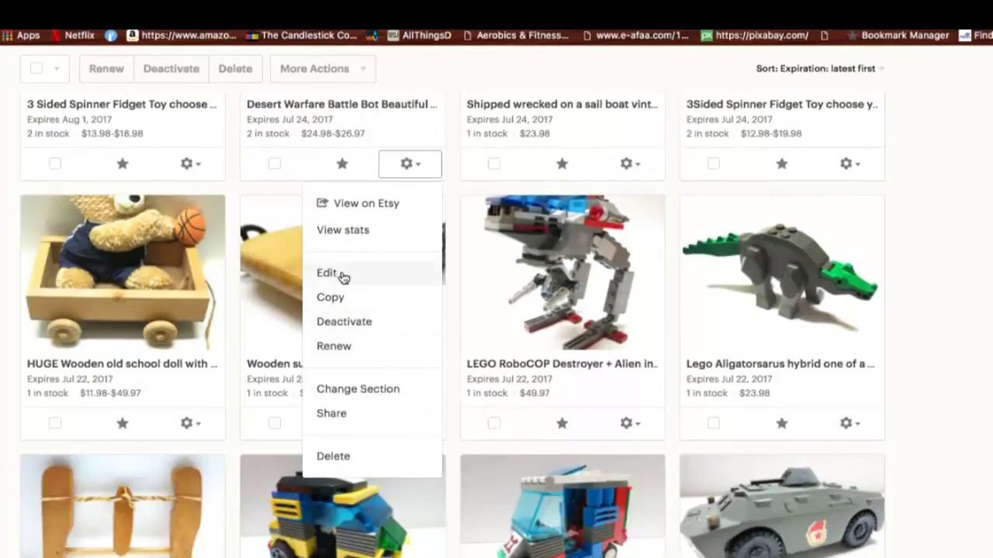
pyautogui.click(332, 413)
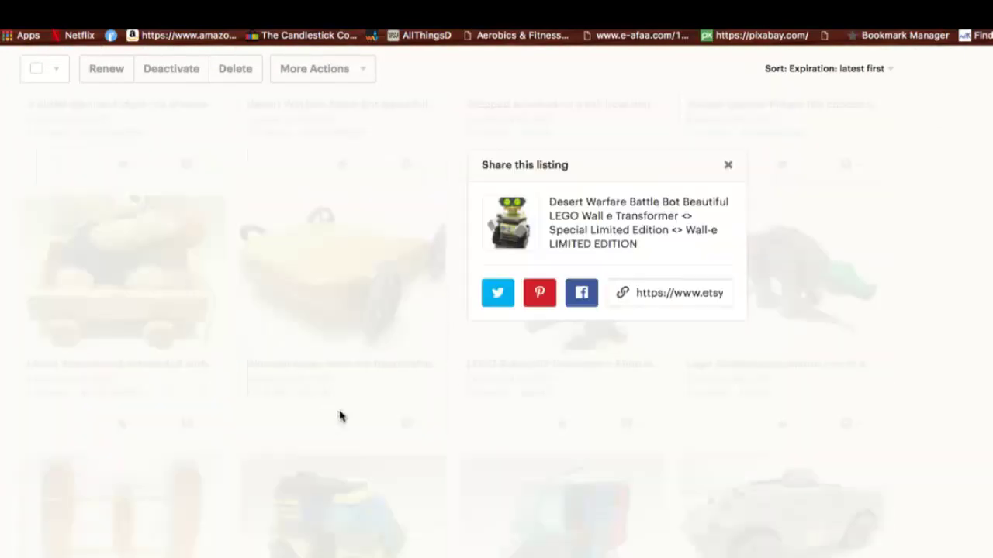
pyautogui.click(653, 288)
pyautogui.rightClick(658, 290)
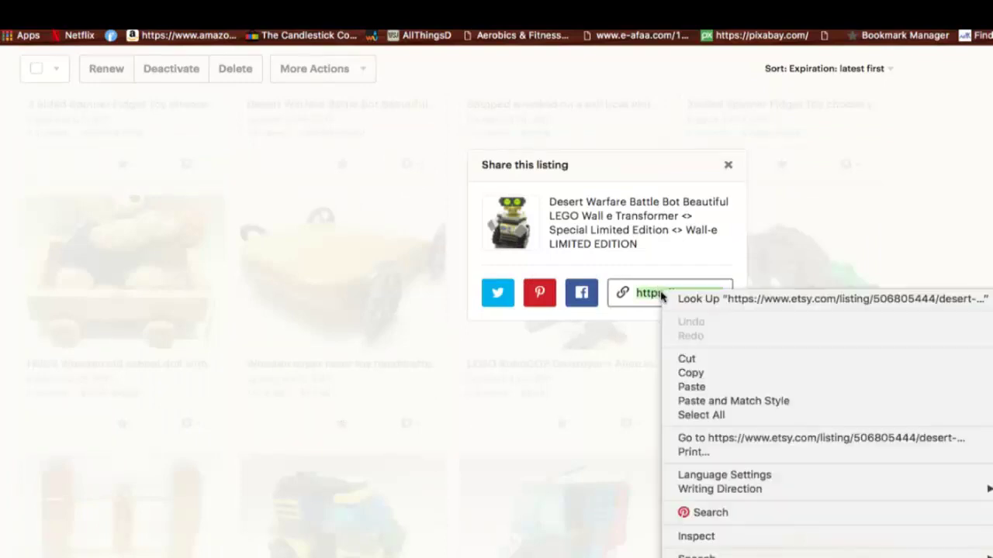
pyautogui.click(694, 376)
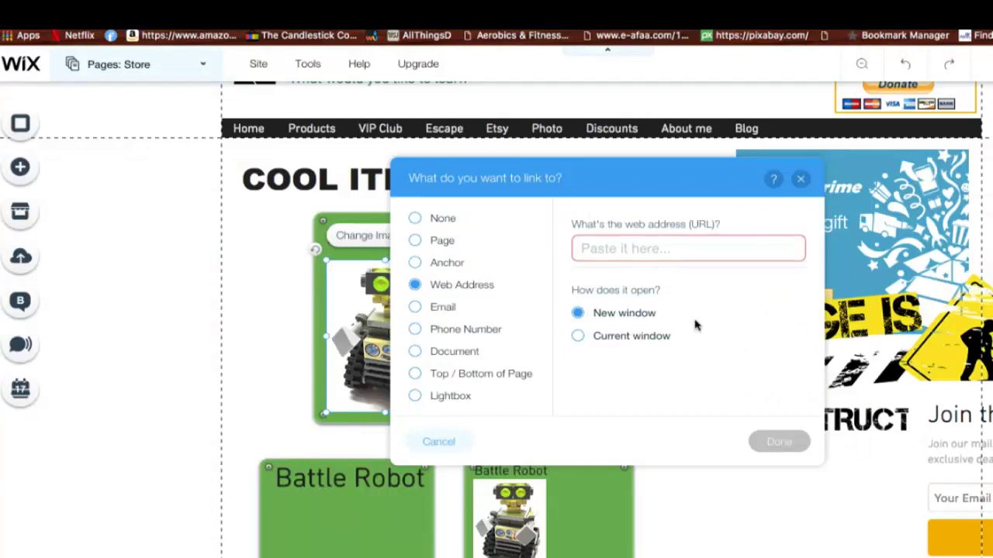
# Back in Wix, paste the Etsy listing's web address as the robot image's link and set it to open in a new window.
pyautogui.rightClick(659, 256)
pyautogui.click(677, 320)
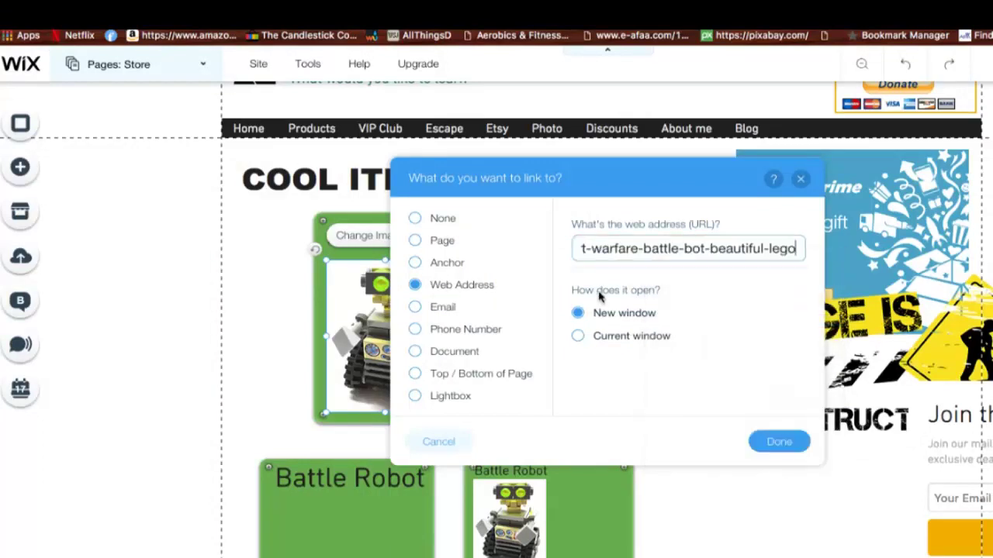
pyautogui.click(783, 444)
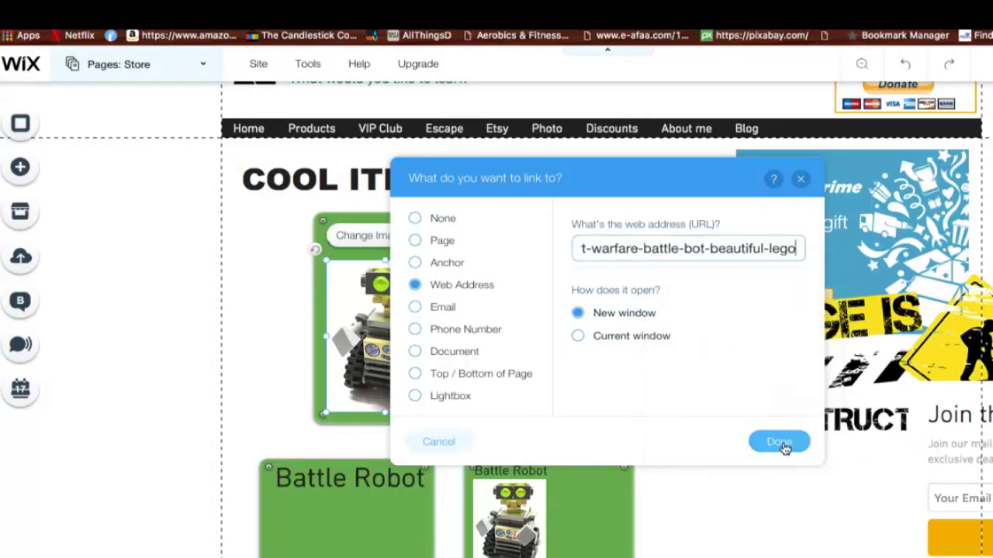
pyautogui.click(579, 335)
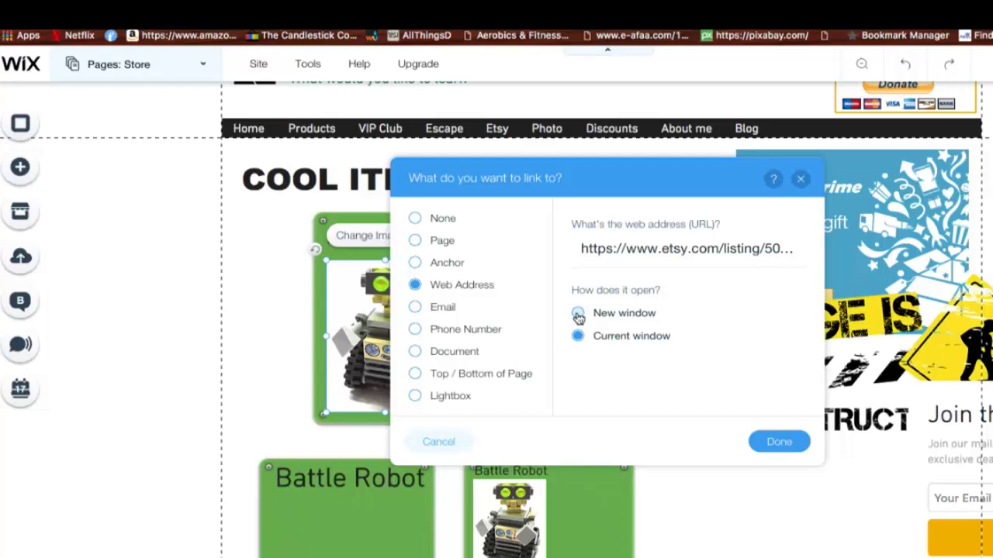
pyautogui.click(578, 314)
pyautogui.click(781, 442)
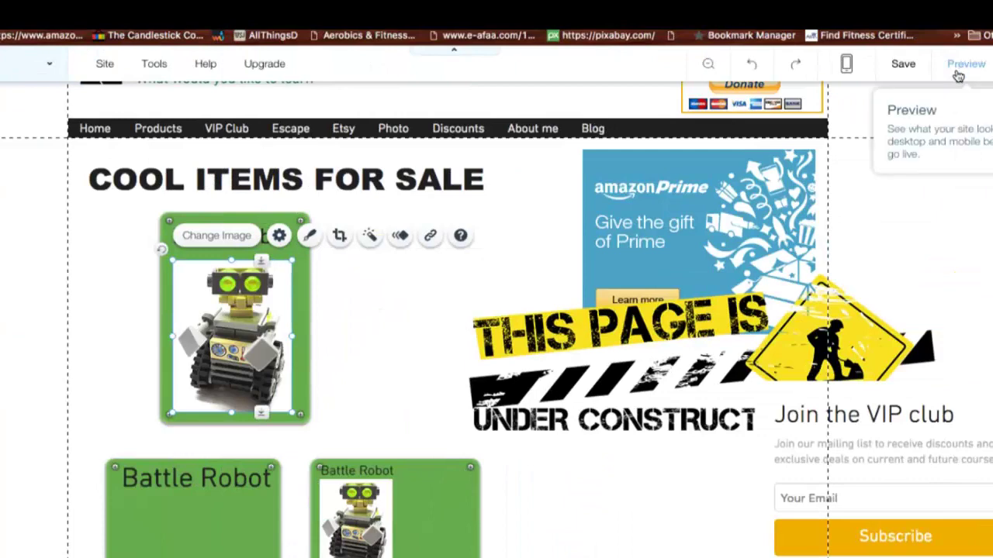
# Preview the Store page and test the link on the upper Battle Robot image.
pyautogui.click(965, 65)
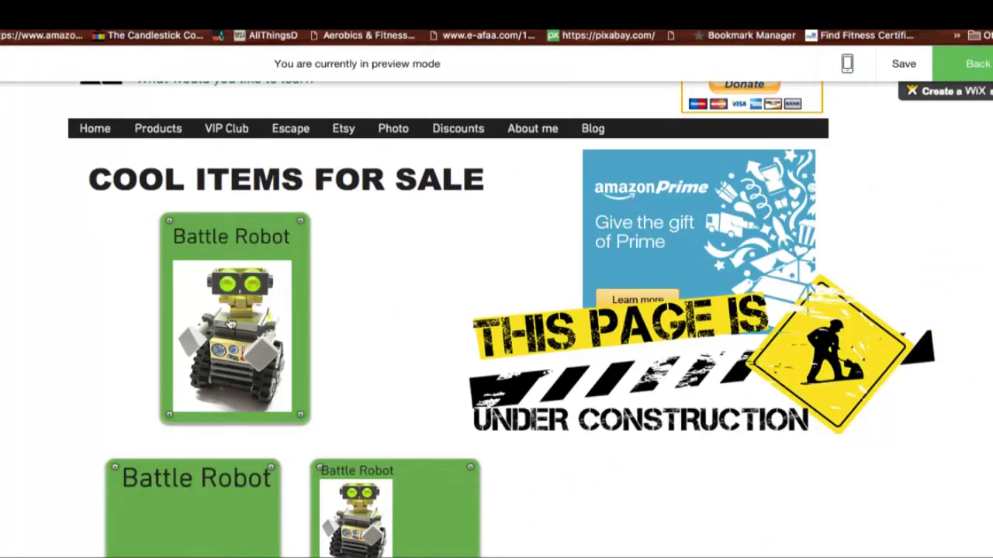
pyautogui.click(241, 354)
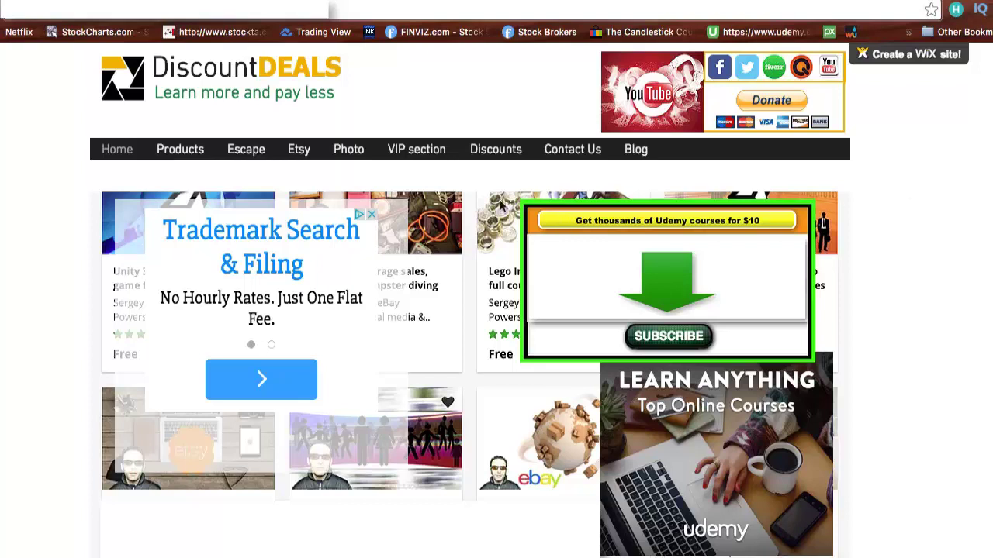
# On the Discount Deals site, open the Photo page and examine the Amazon ads under Suggested equipment and the Amazon site.
pyautogui.click(349, 155)
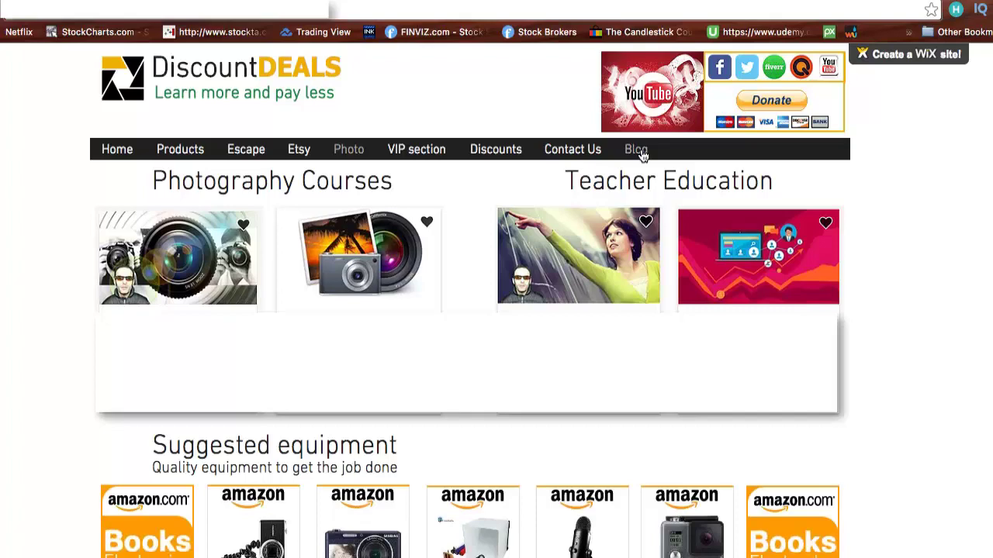
pyautogui.scroll(-5, 465, 311)
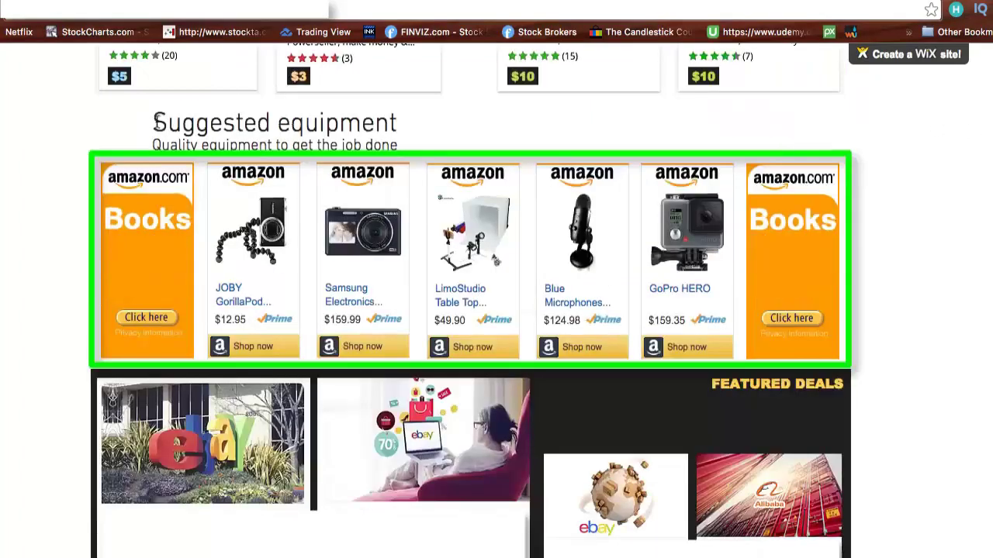
pyautogui.moveTo(152, 116); pyautogui.dragTo(395, 140)
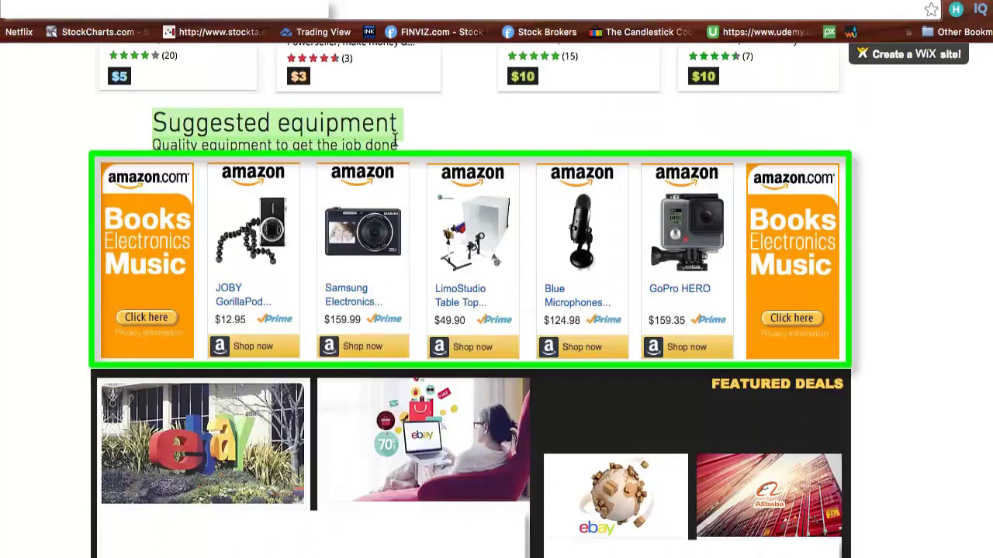
pyautogui.click(530, 143)
pyautogui.moveTo(152, 117); pyautogui.dragTo(396, 143)
pyautogui.click(782, 252)
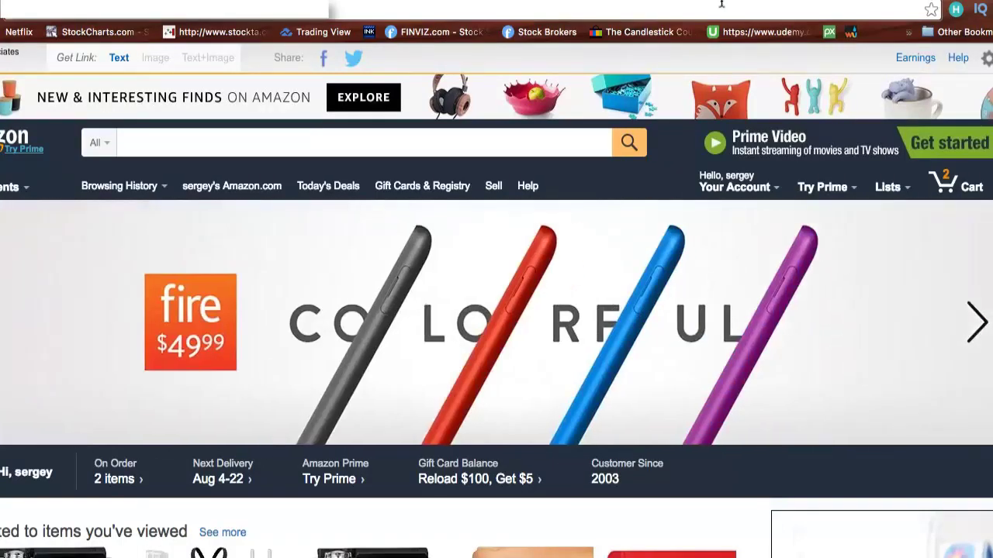
pyautogui.click(717, 1)
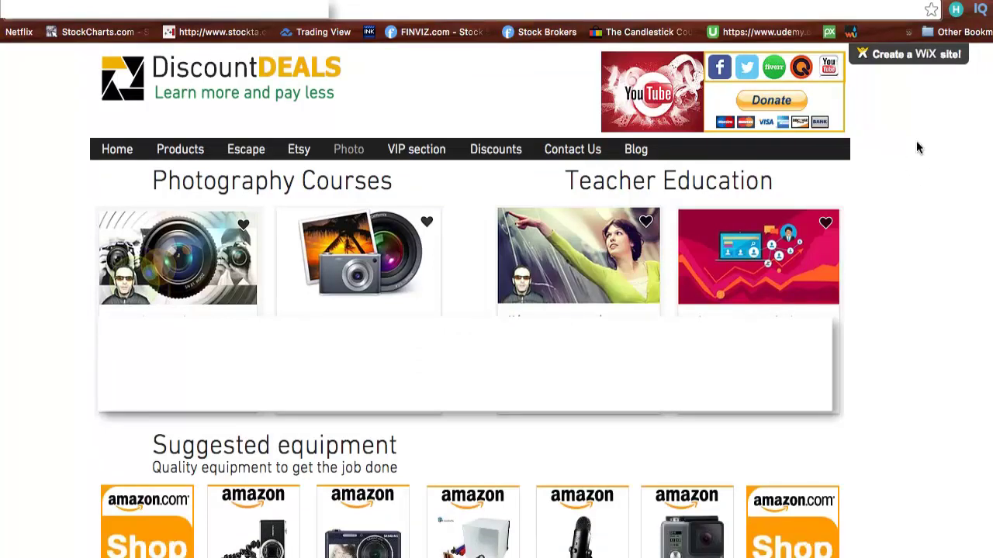
# Examine the Wix advertising badge on the published Photo page.
pyautogui.moveTo(892, 62)
pyautogui.moveTo(992, 557); pyautogui.dragTo(987, 557)
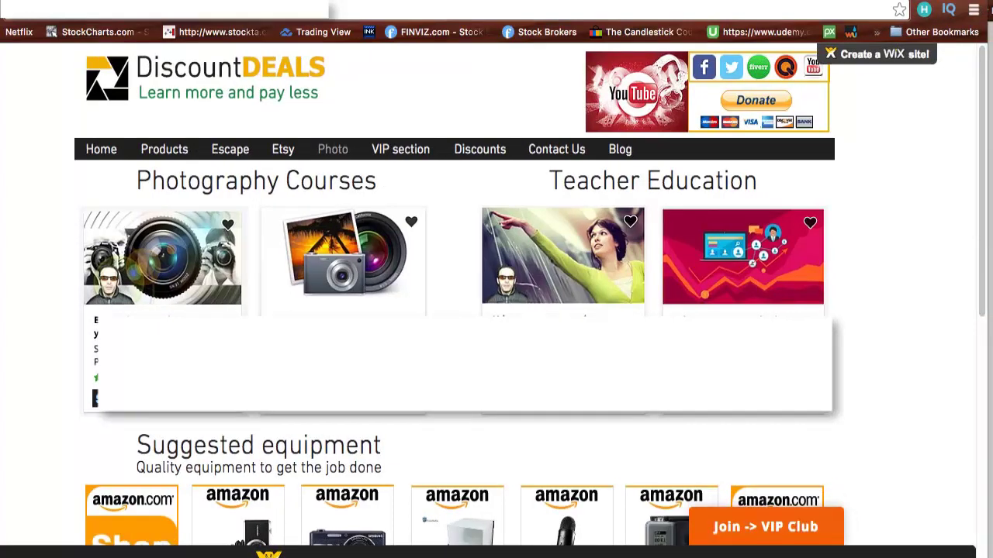
pyautogui.moveTo(987, 557); pyautogui.dragTo(992, 557)
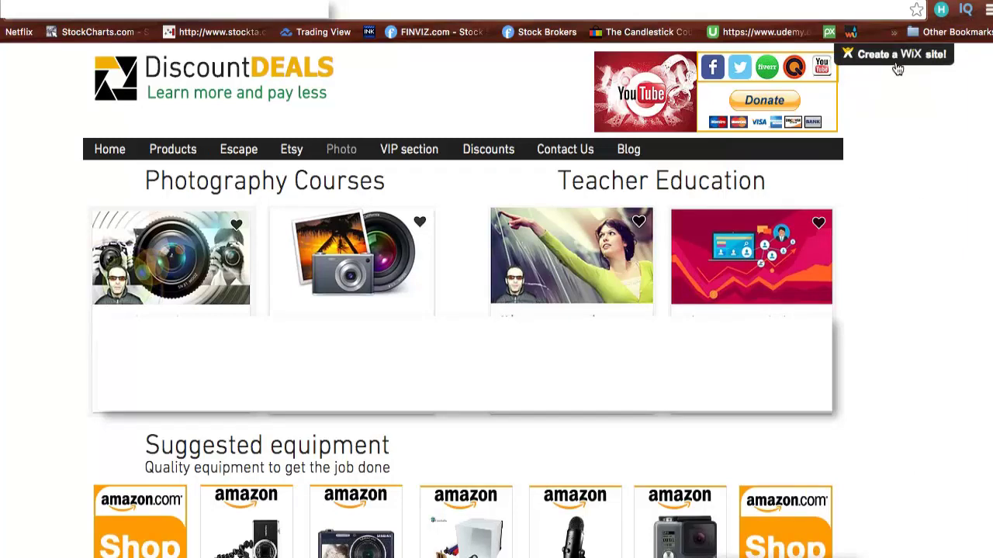
pyautogui.moveTo(896, 66)
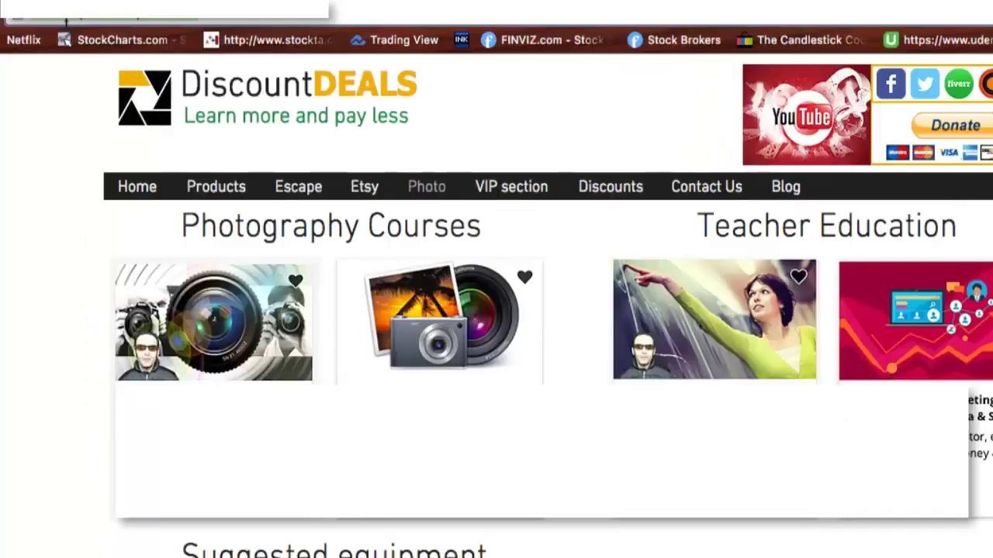
# Examine the site's domain name in the web address on the Photo and Escape pages.
pyautogui.click(183, 9)
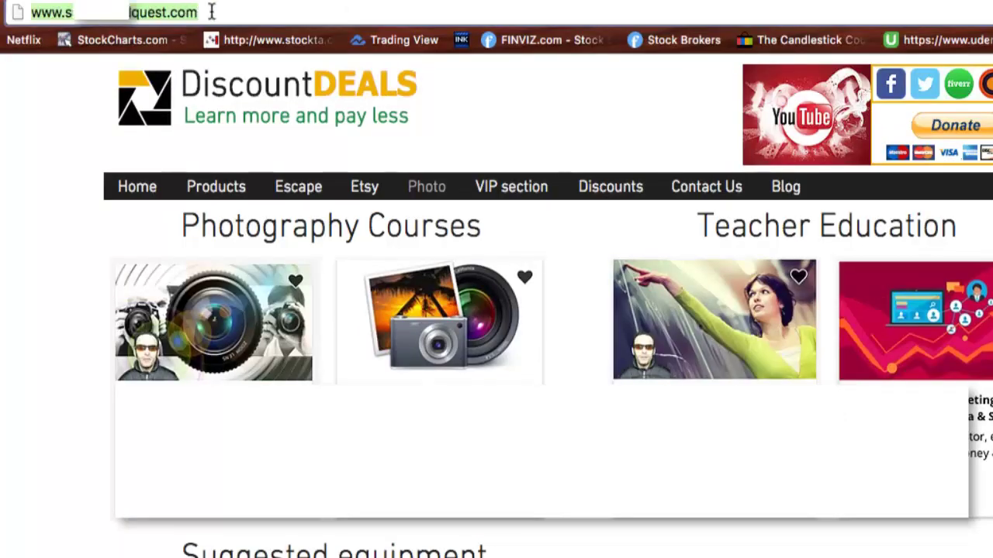
pyautogui.moveTo(210, 11); pyautogui.dragTo(60, 12)
pyautogui.click(294, 190)
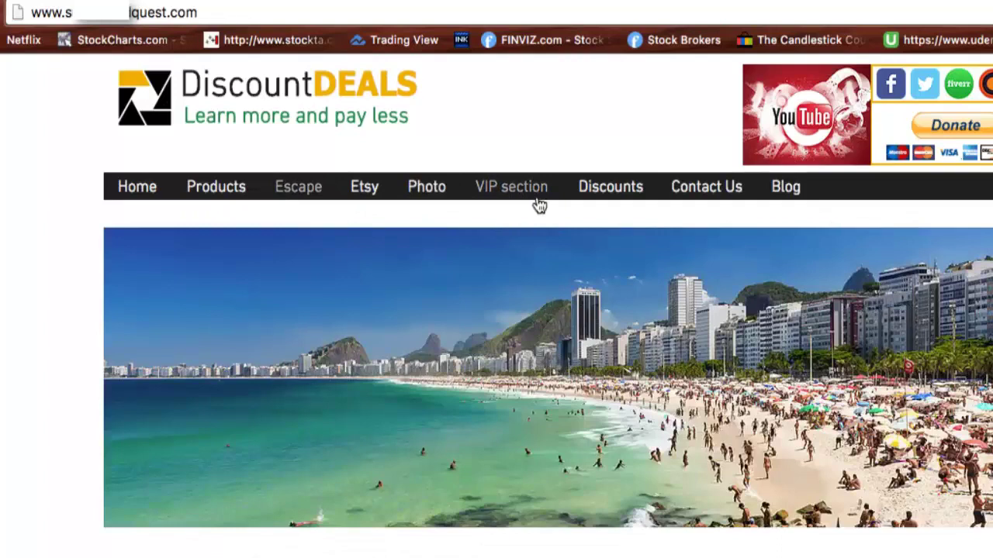
pyautogui.click(42, 12)
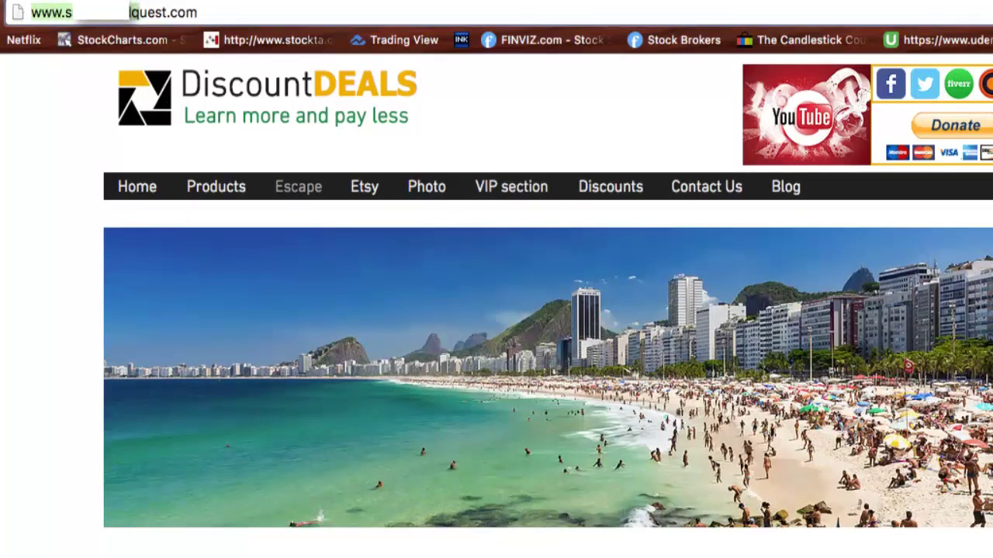
pyautogui.moveTo(221, 13); pyautogui.dragTo(215, 13)
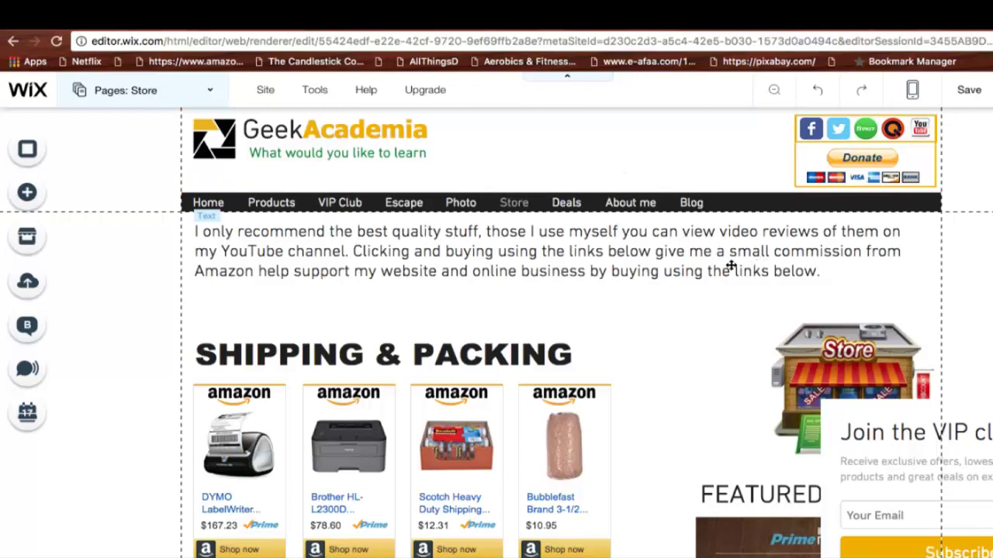
# Review the GeekAcademia Store page's recommendation text, store image and Shipping & Packing heading in the Wix editor.
pyautogui.click(698, 265)
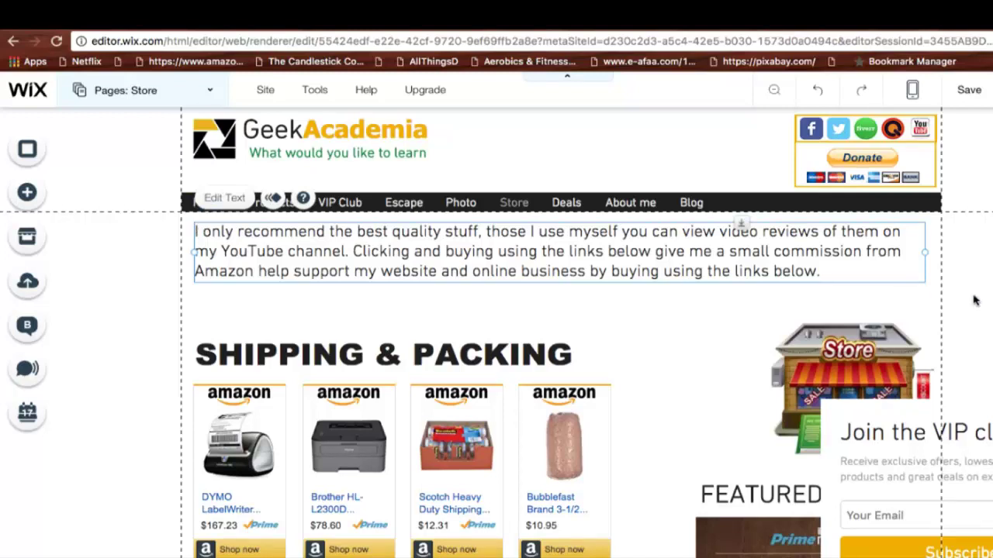
pyautogui.scroll(-5, 558, 333)
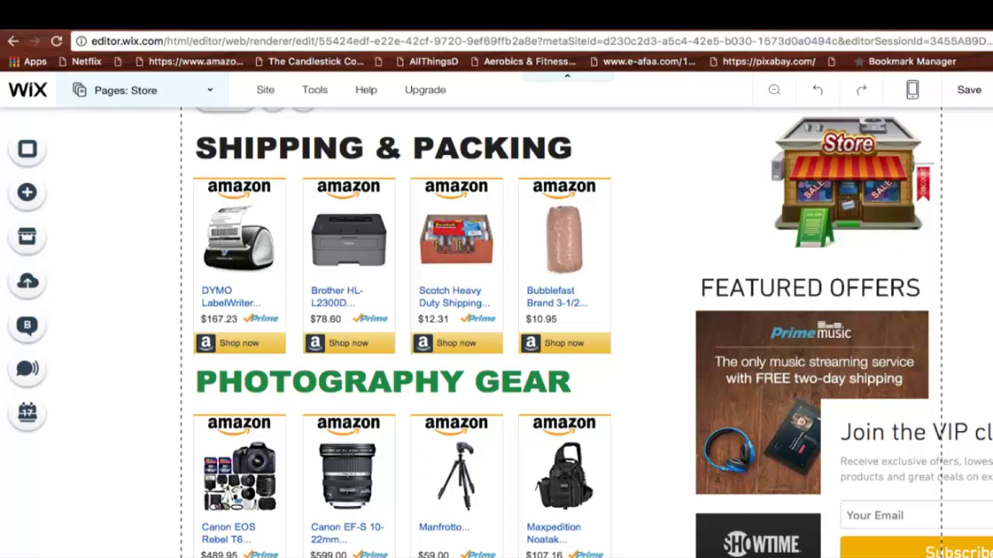
pyautogui.click(850, 196)
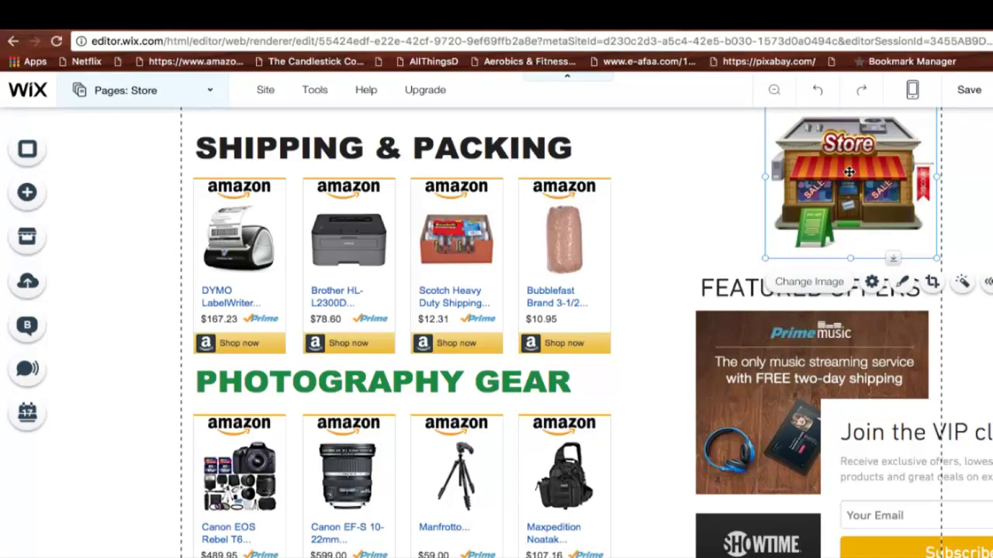
pyautogui.click(501, 146)
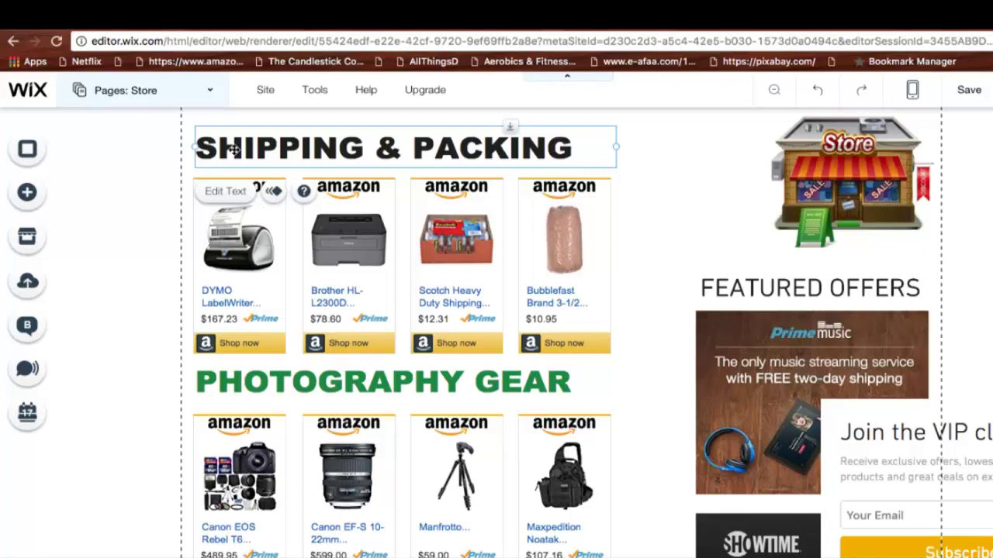
# Examine the Amazon ads under the Shipping & Packing, Photography Gear, Best Drones to Buy and Workout Essentials headings.
pyautogui.click(212, 244)
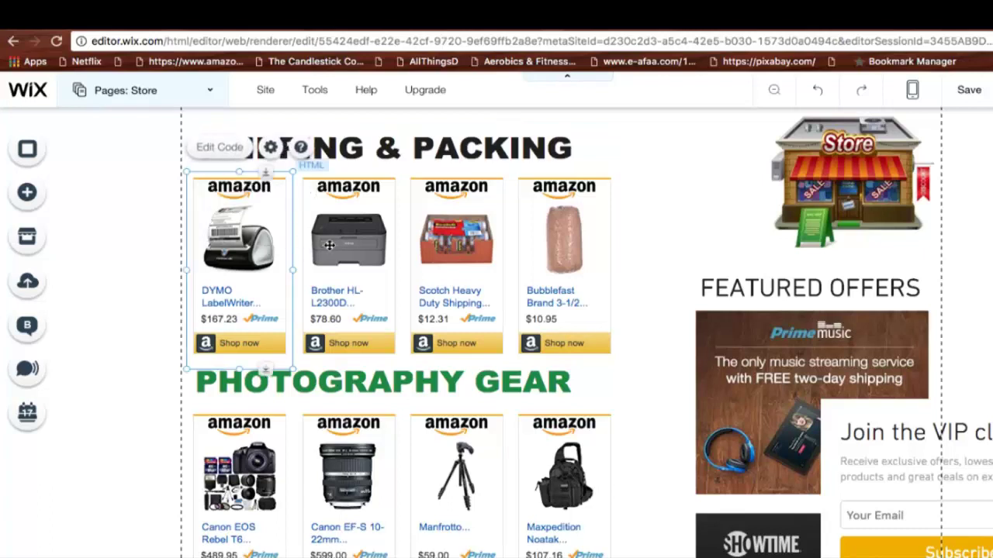
pyautogui.click(329, 245)
pyautogui.click(434, 256)
pyautogui.click(560, 261)
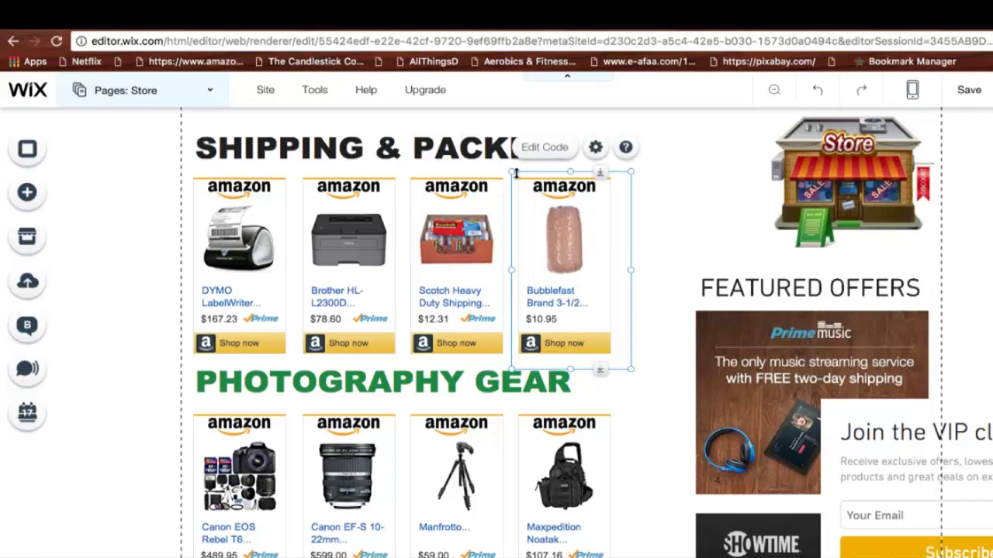
pyautogui.scroll(-5, 654, 233)
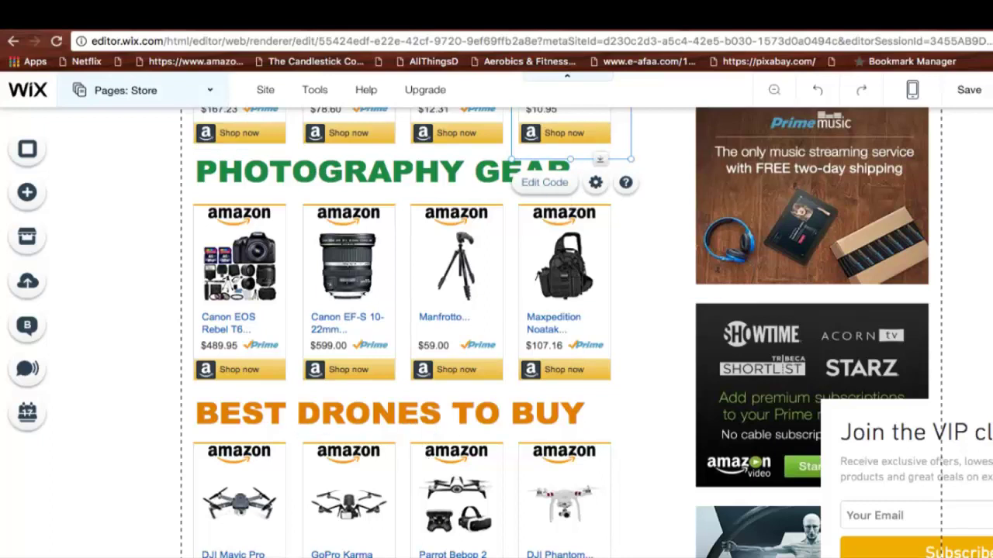
pyautogui.scroll(2, 561, 332)
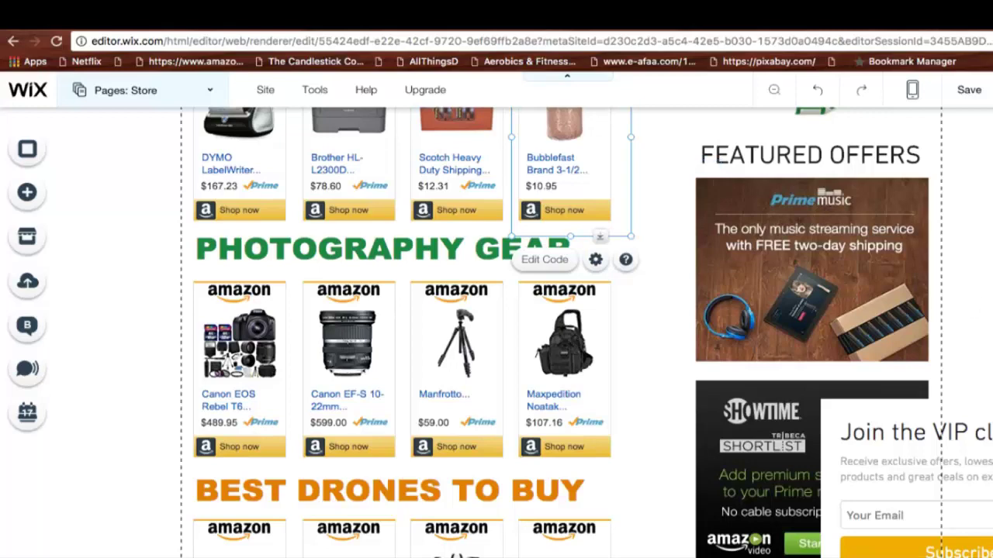
pyautogui.scroll(-5, 561, 332)
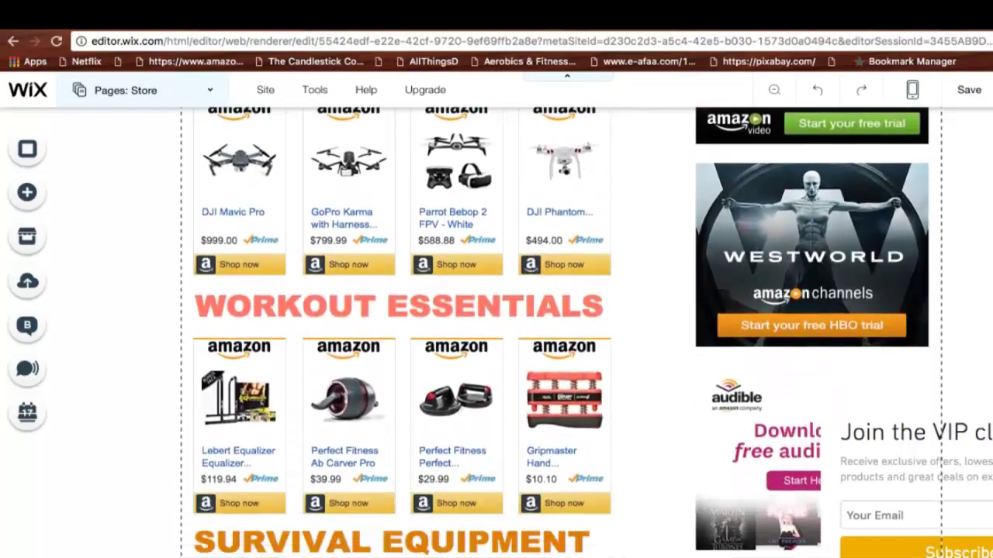
pyautogui.scroll(-2, 562, 332)
# Review the HTML code of the Gripmaster ad under Workout Essentials, and examine the Survival Equipment ads and the videos below.
pyautogui.click(578, 318)
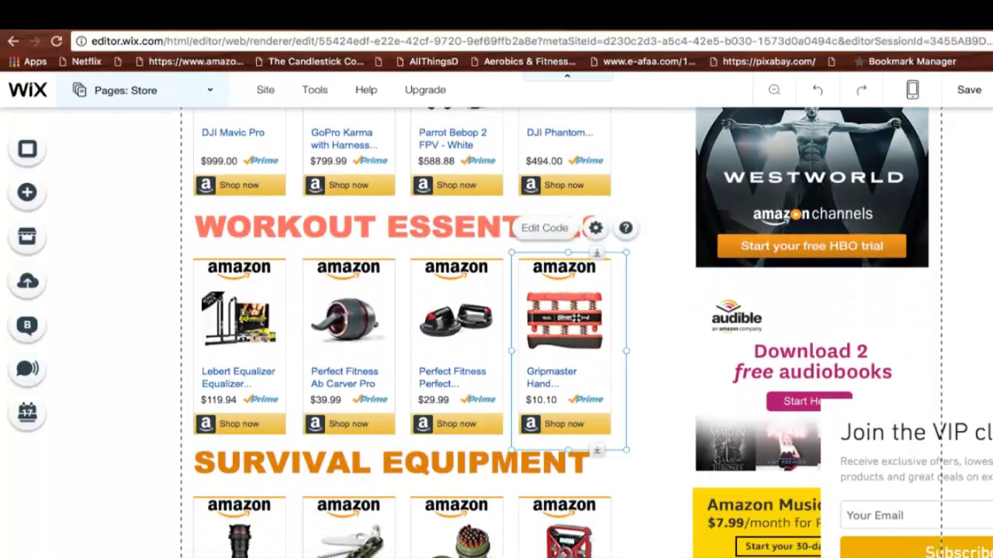
pyautogui.click(547, 230)
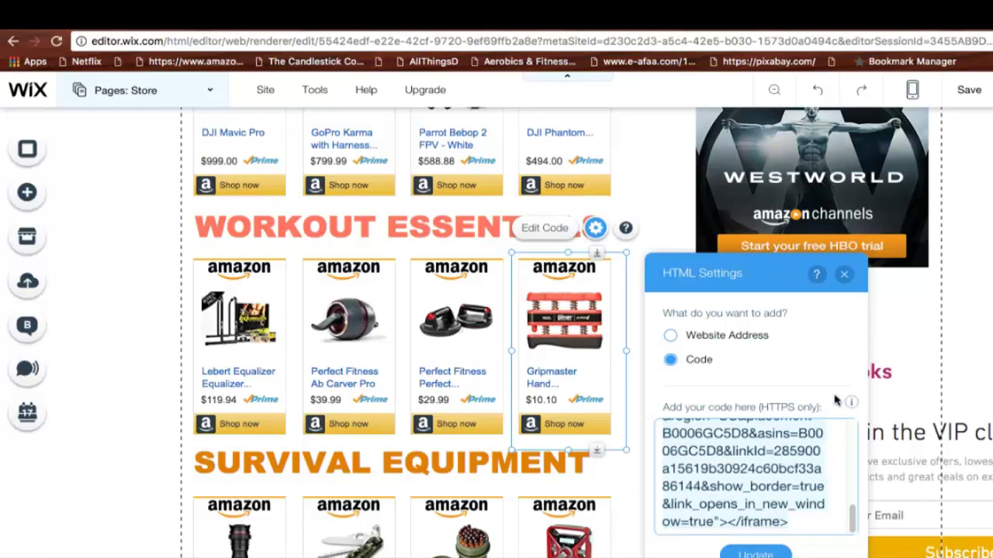
pyautogui.click(844, 274)
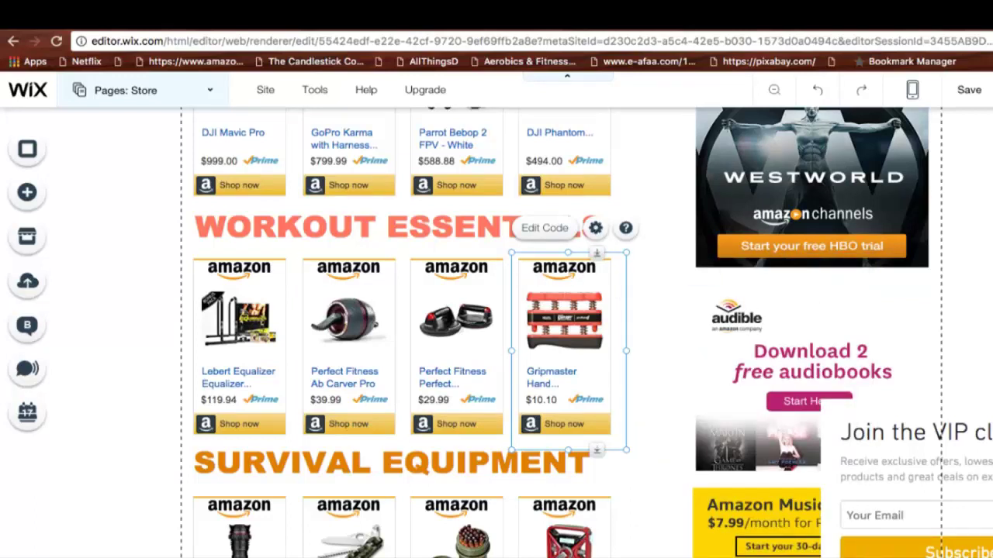
pyautogui.scroll(-5, 562, 332)
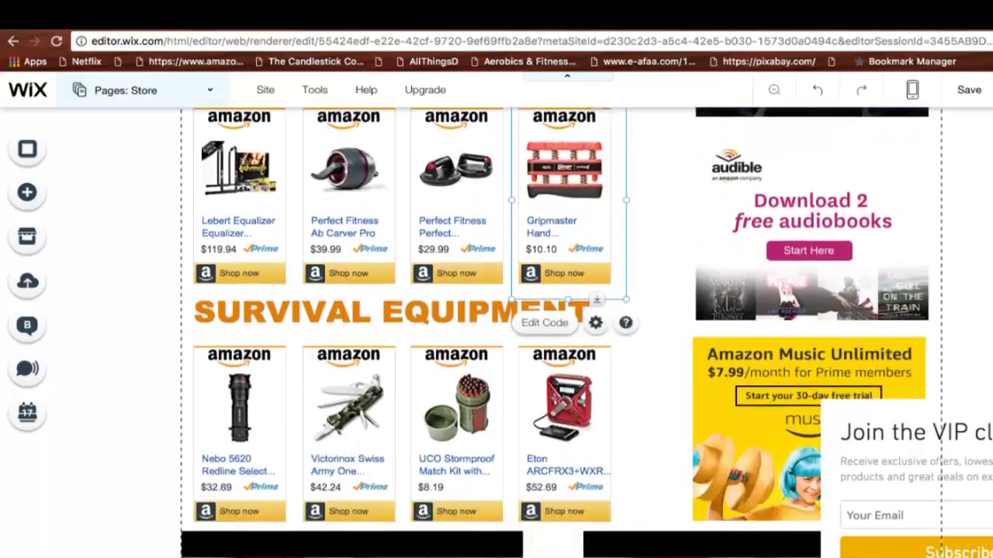
pyautogui.scroll(-1, 900, 390)
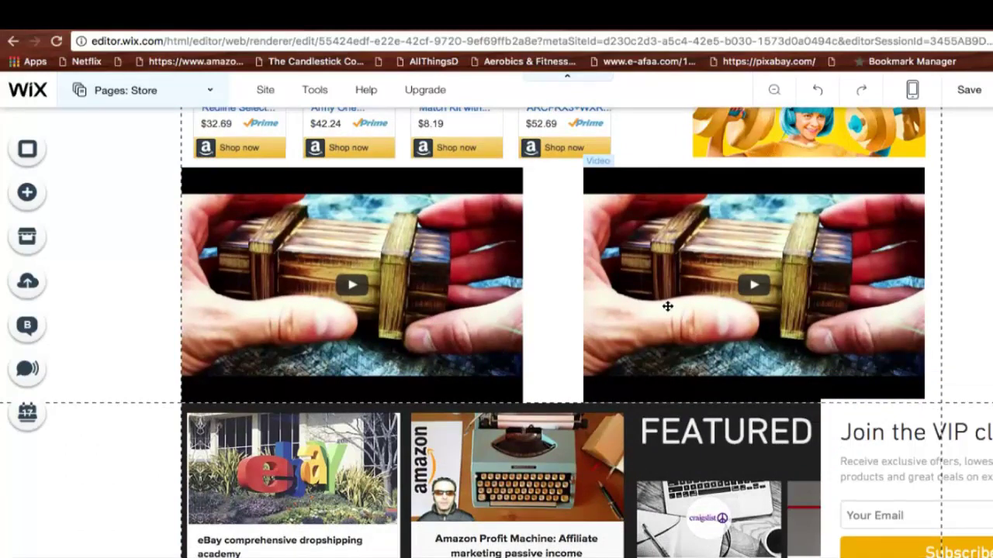
# Search the Wix App Market for youtube and view the Video Player app's overview without adding it.
pyautogui.click(27, 239)
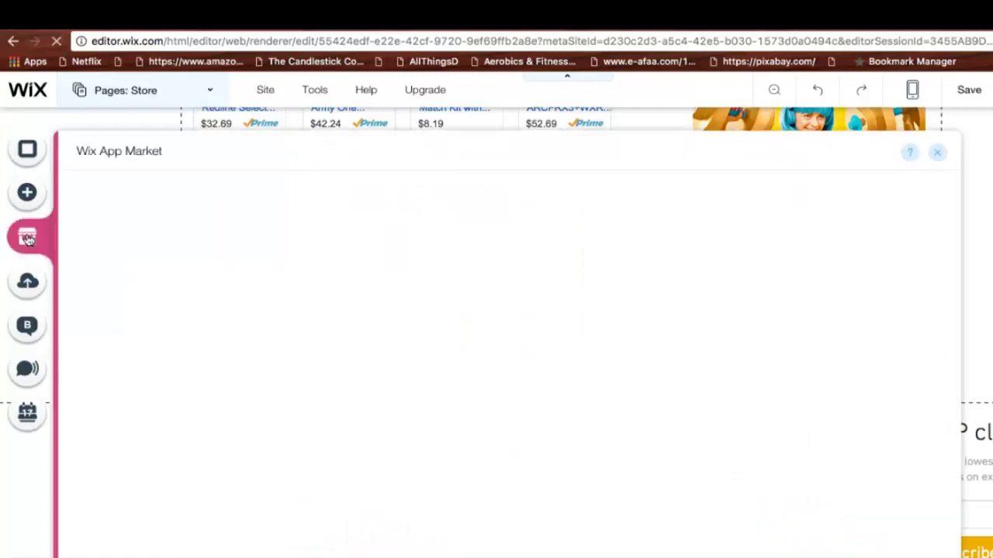
pyautogui.click(763, 200)
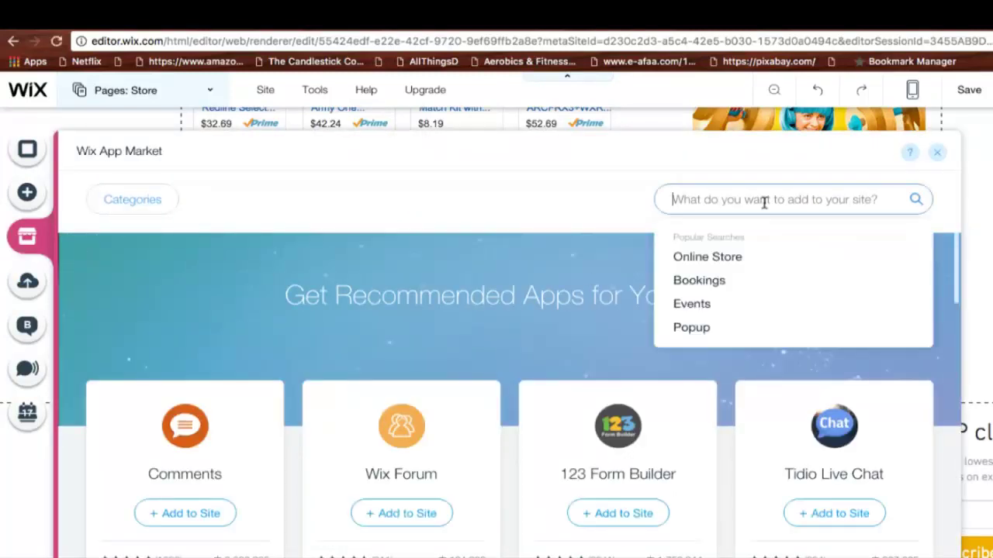
pyautogui.write('youtube')
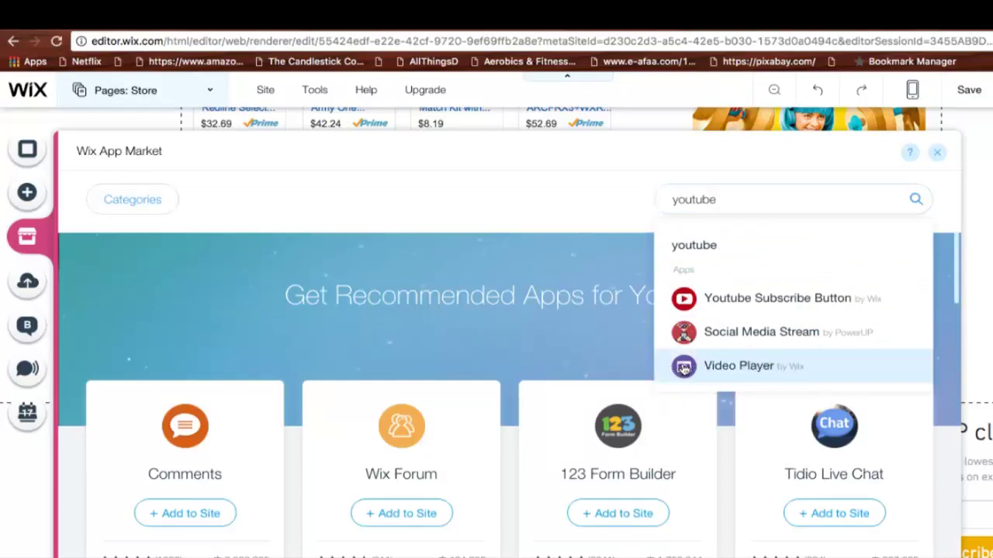
pyautogui.click(679, 368)
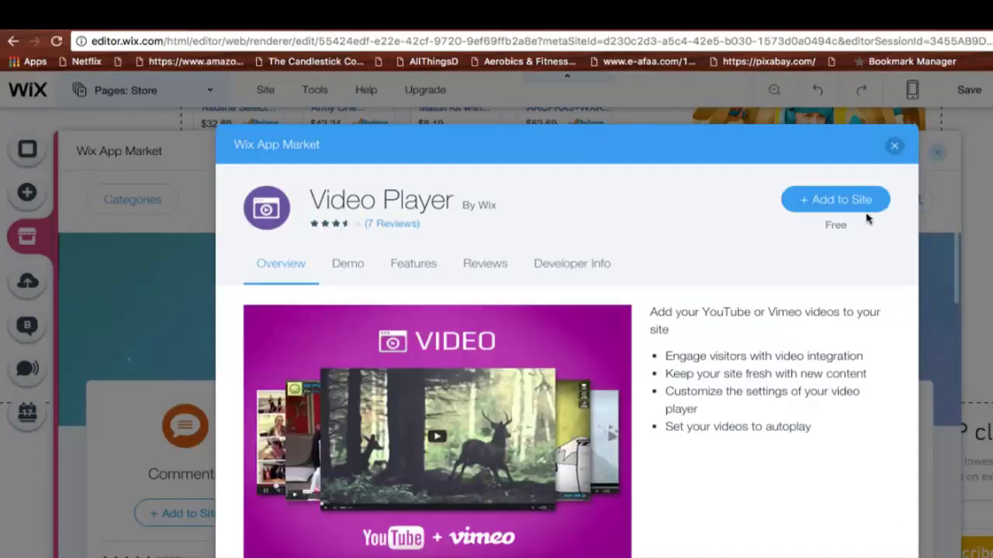
pyautogui.click(894, 145)
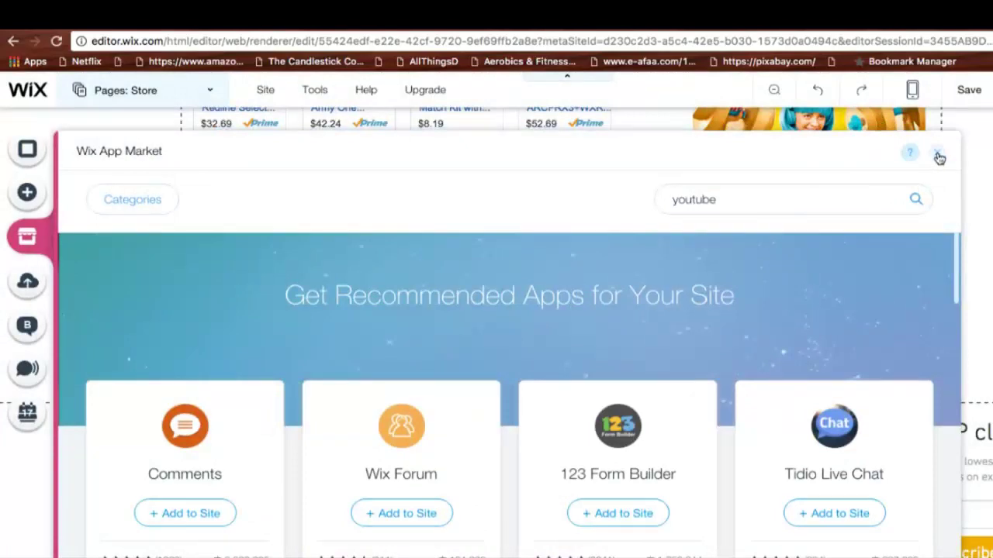
pyautogui.click(935, 153)
# Open the settings of the first wooden-box video below the Survival Equipment ads and clear its web address.
pyautogui.click(419, 242)
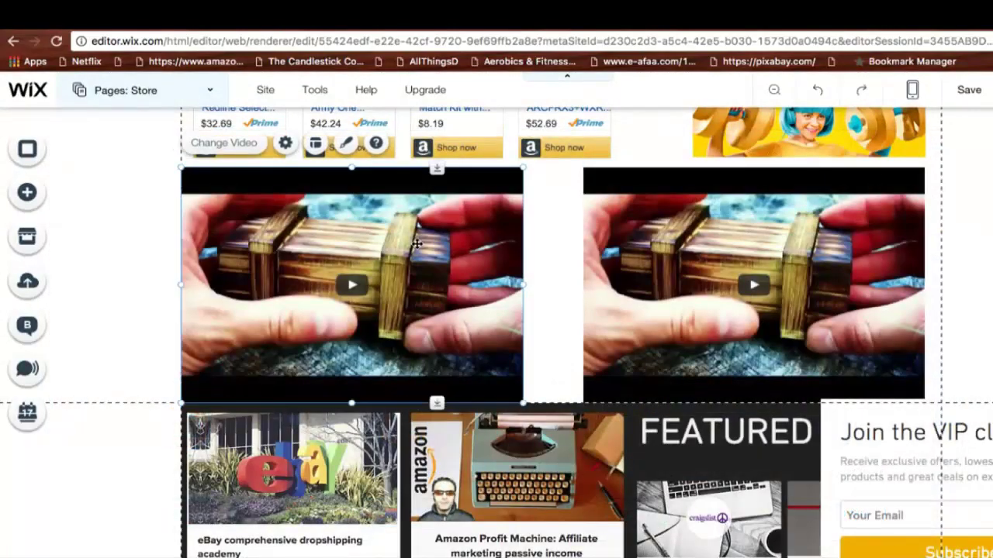
pyautogui.click(241, 145)
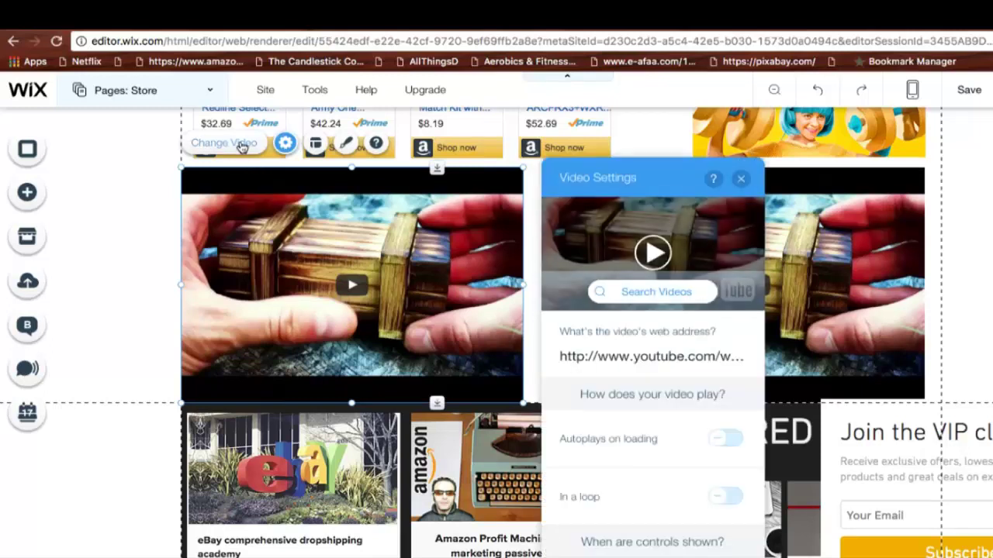
pyautogui.click(656, 356)
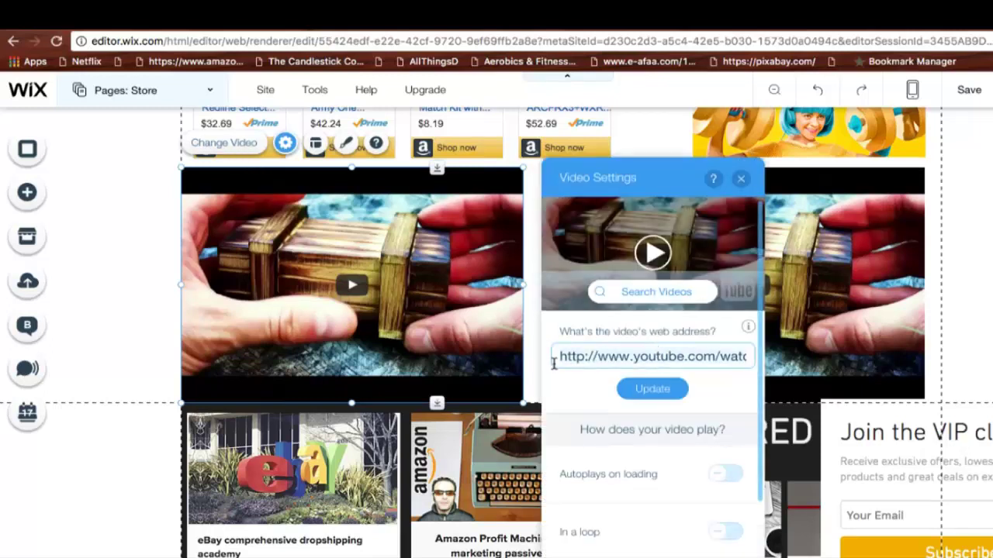
pyautogui.write('http://www.youtube.com/watch?v=zXYXcPpzMTE')
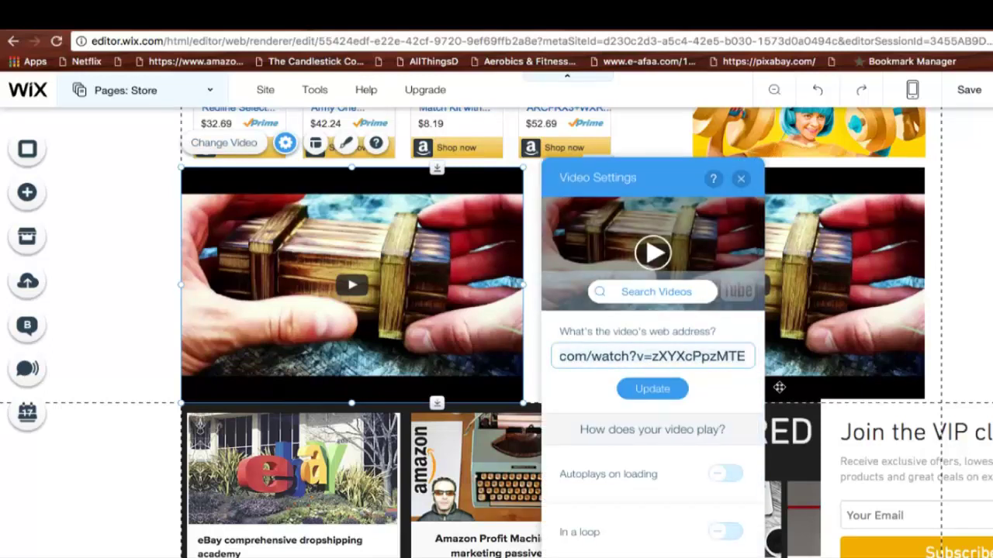
pyautogui.hotkey('ctrl', 'a')
pyautogui.press('BackSpace')
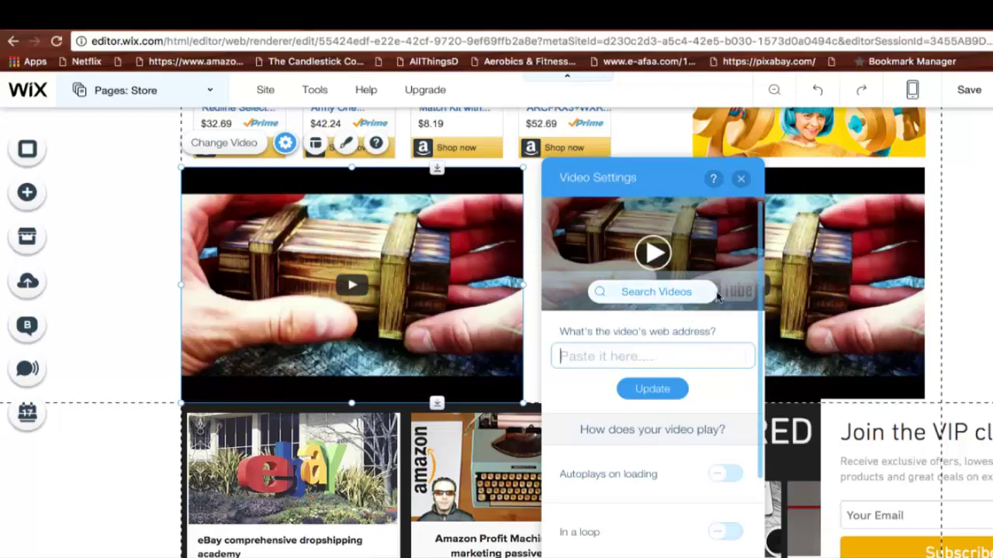
# Switch to YouTube and copy the browser address of the edit page for "Review of my Victorinox Swiss Army Knives collection".
pyautogui.click(921, 20)
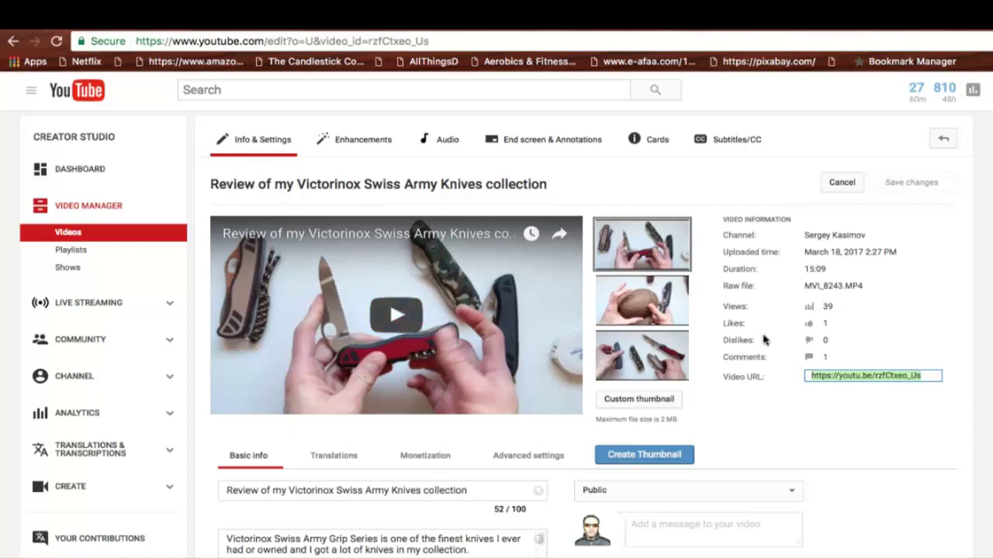
pyautogui.click(837, 377)
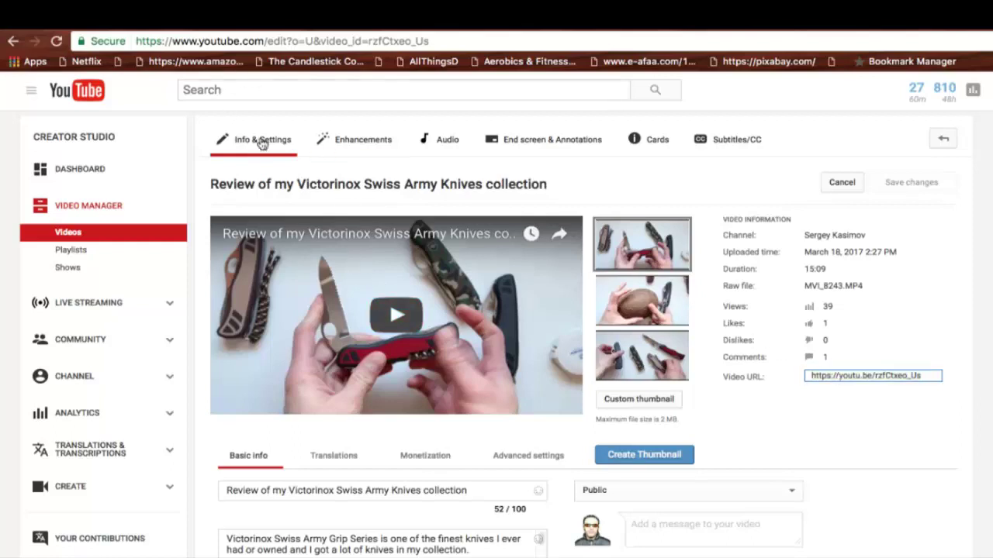
pyautogui.click(153, 40)
pyautogui.moveTo(154, 41); pyautogui.dragTo(425, 43)
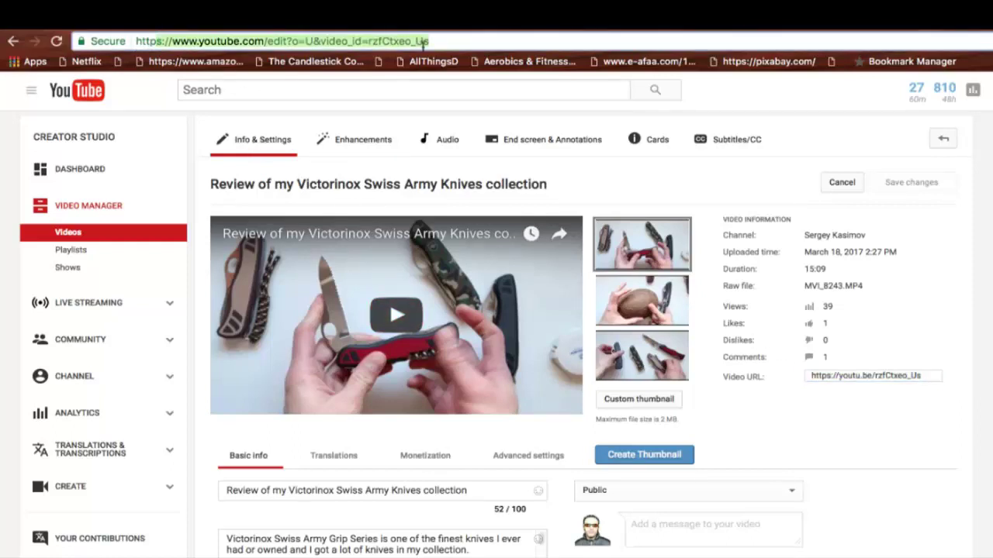
pyautogui.rightClick(329, 37)
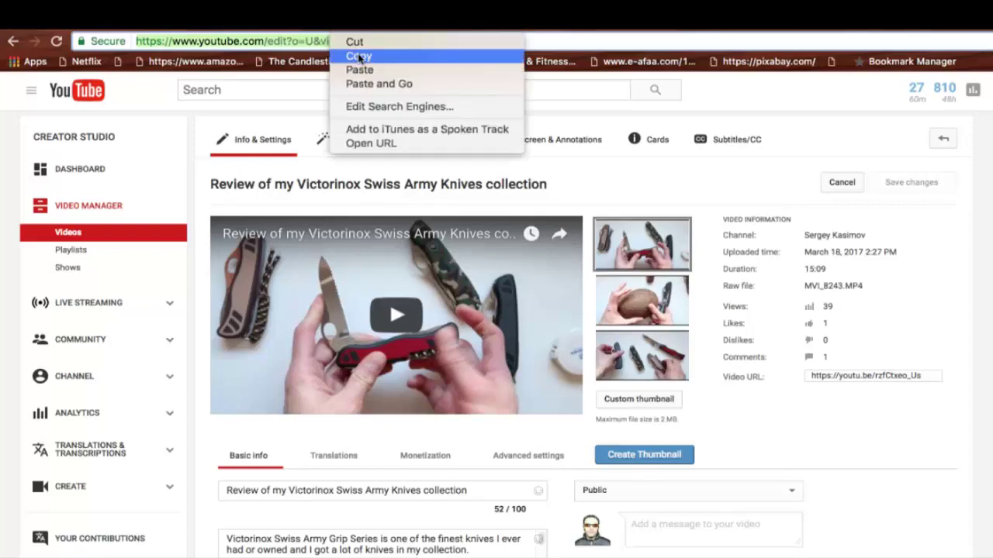
pyautogui.click(383, 55)
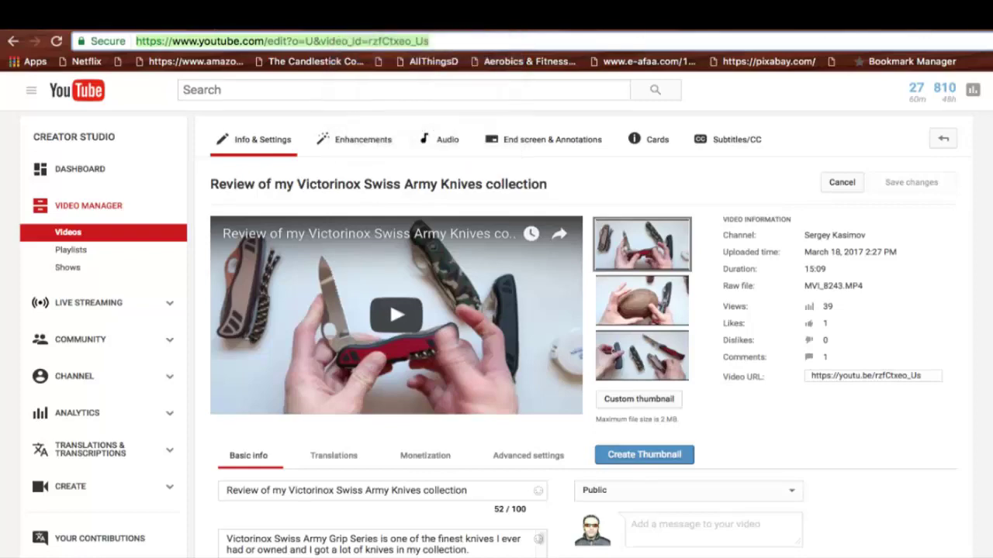
# Try entering the copied YouTube edit-page address as the Wix video's web address, and clear it again.
pyautogui.hotkey('ctrl', 'Tab')
pyautogui.rightClick(629, 366)
pyautogui.click(626, 354)
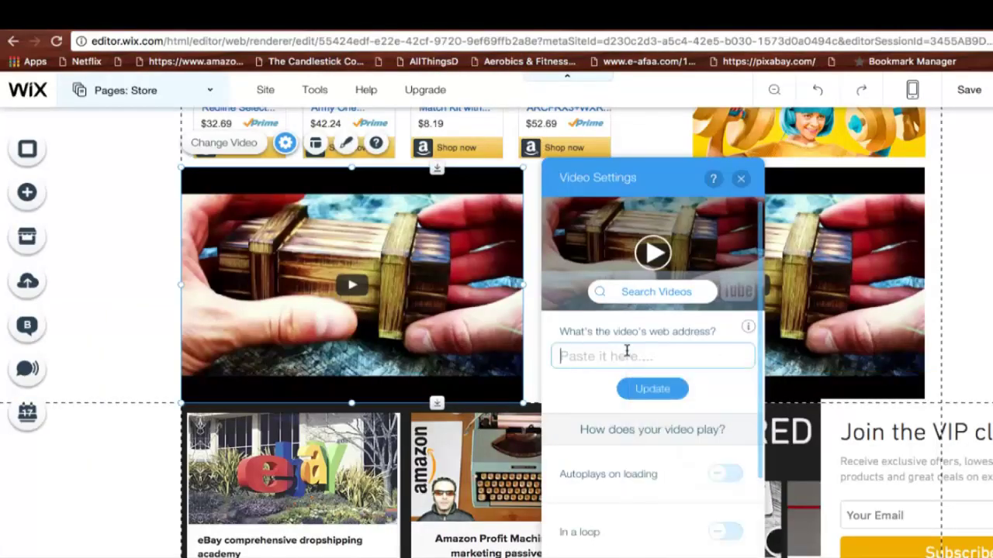
pyautogui.rightClick(629, 351)
pyautogui.click(657, 421)
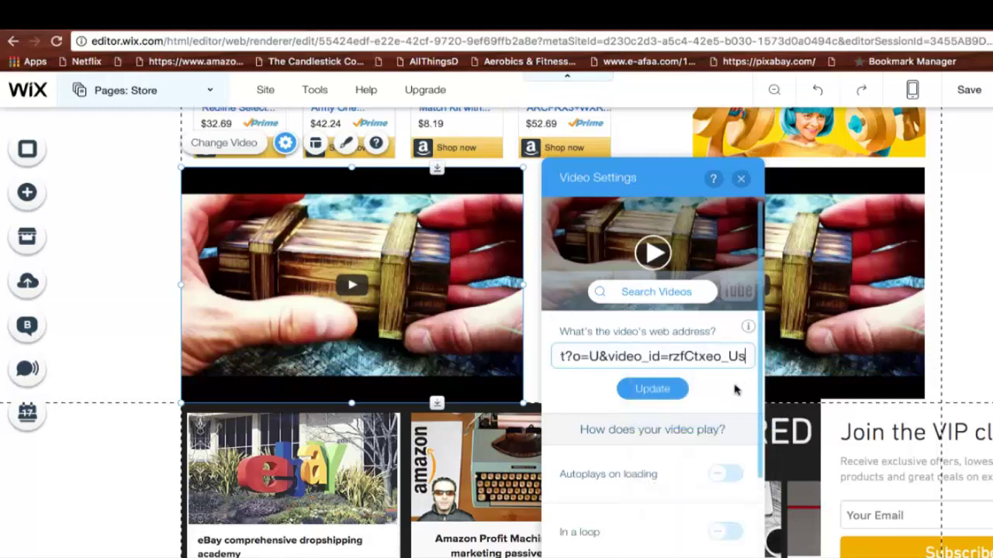
pyautogui.click(681, 353)
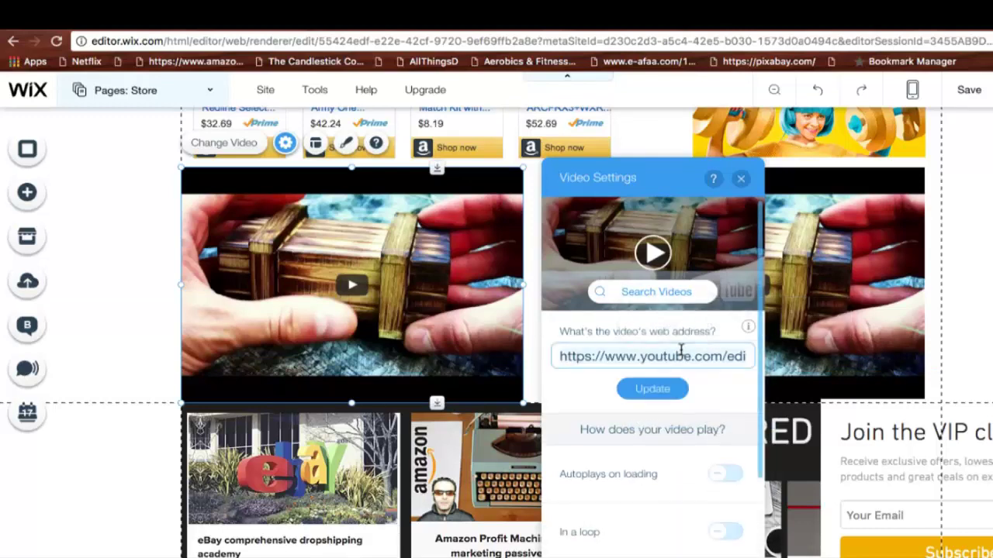
pyautogui.hotkey('ctrl', 'a')
pyautogui.press('BackSpace')
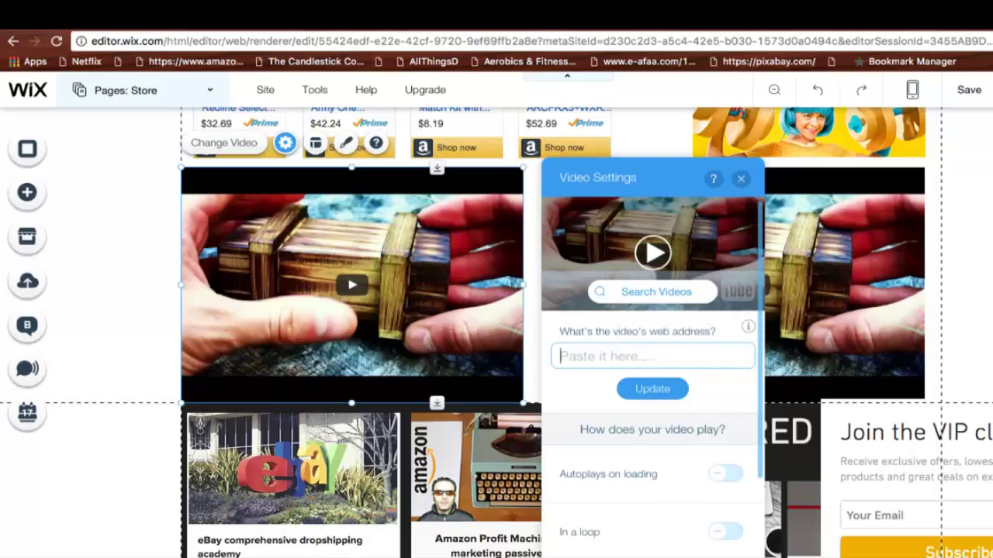
pyautogui.click(910, 21)
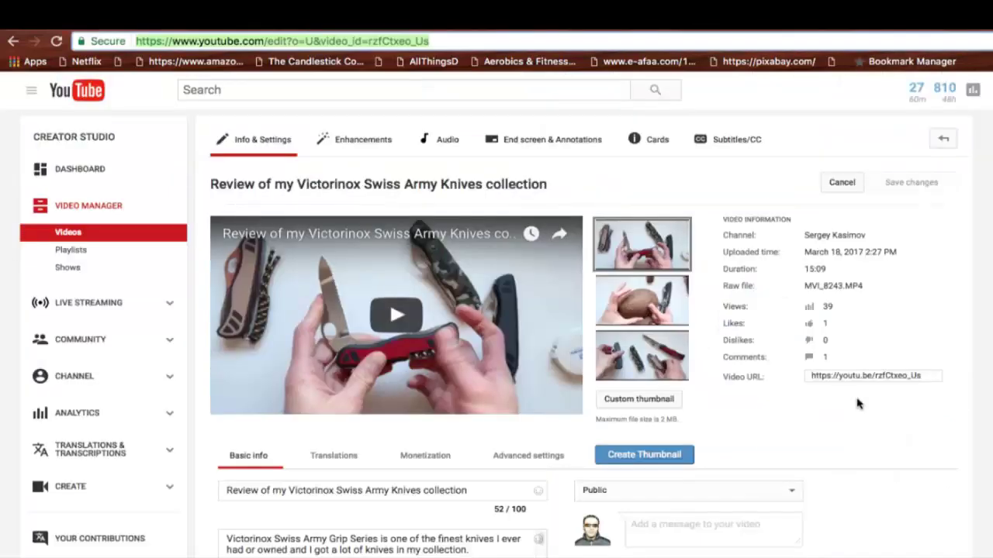
pyautogui.moveTo(721, 381); pyautogui.dragTo(809, 383)
pyautogui.click(811, 378)
pyautogui.rightClick(841, 379)
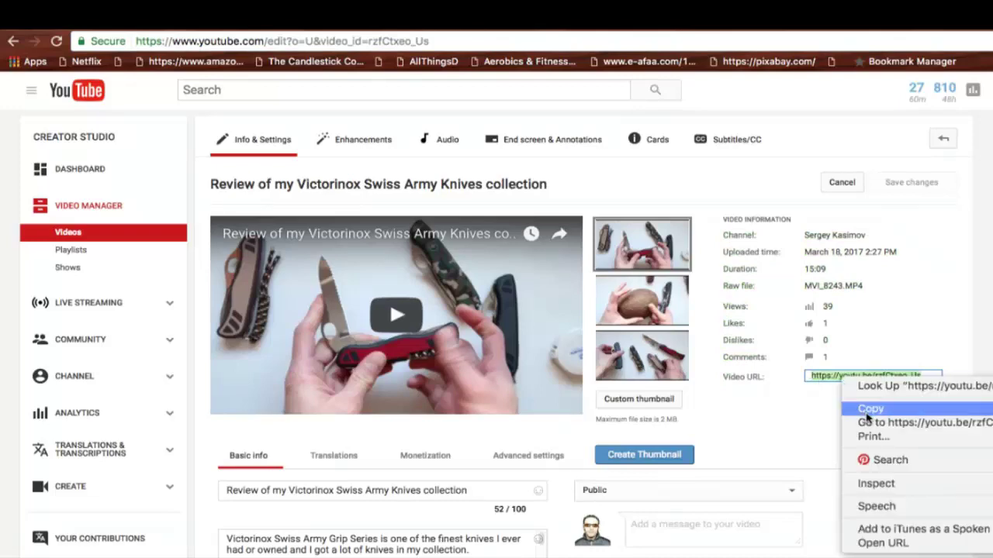
pyautogui.click(871, 409)
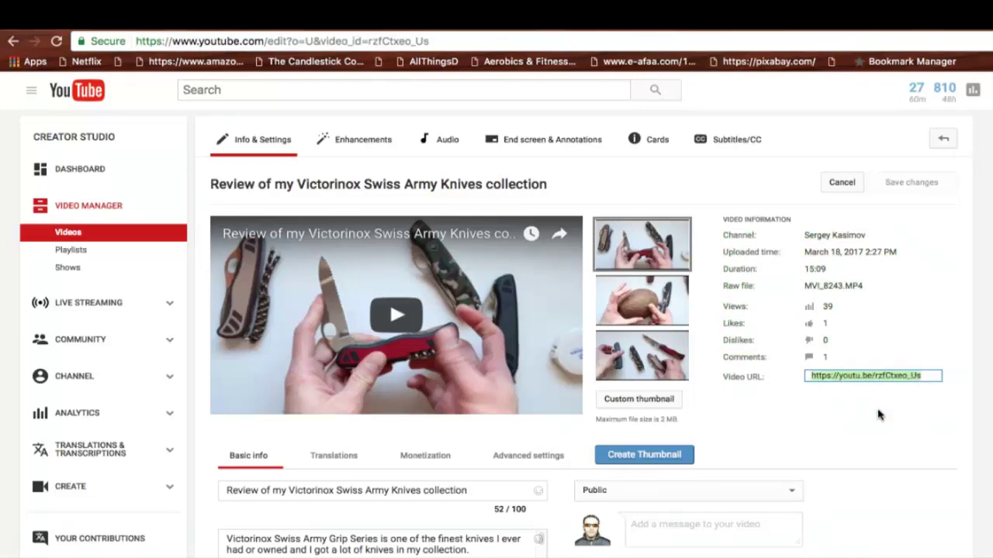
pyautogui.click(886, 20)
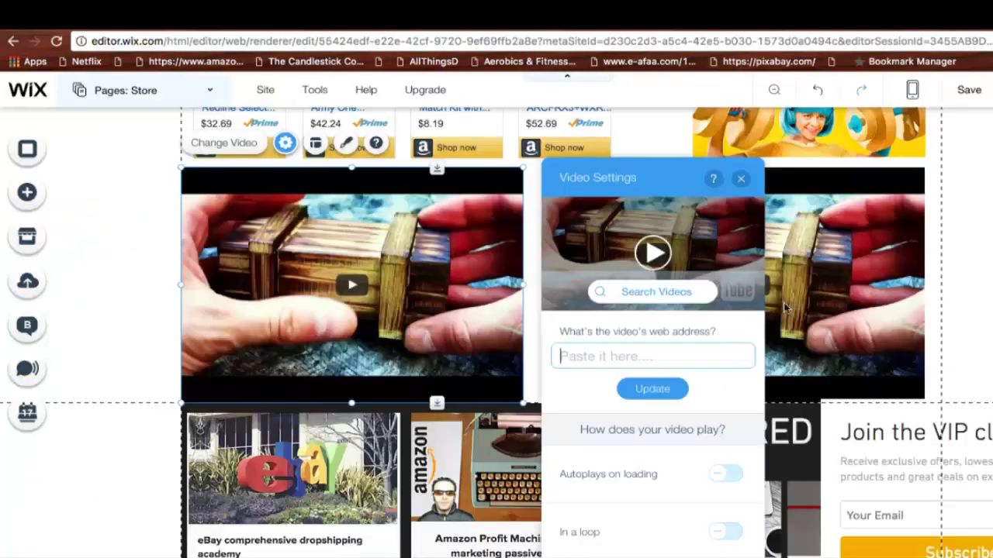
pyautogui.rightClick(591, 353)
pyautogui.click(617, 424)
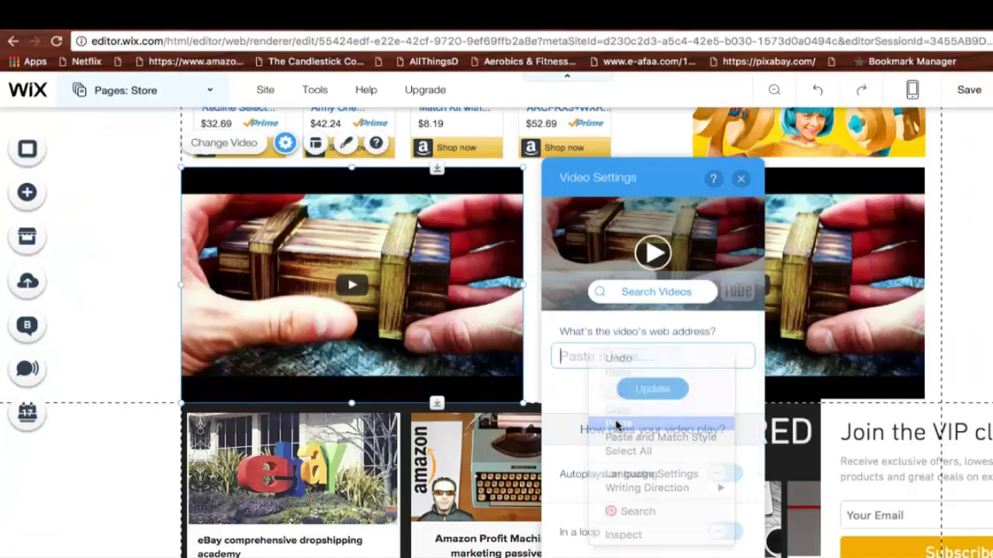
pyautogui.click(648, 389)
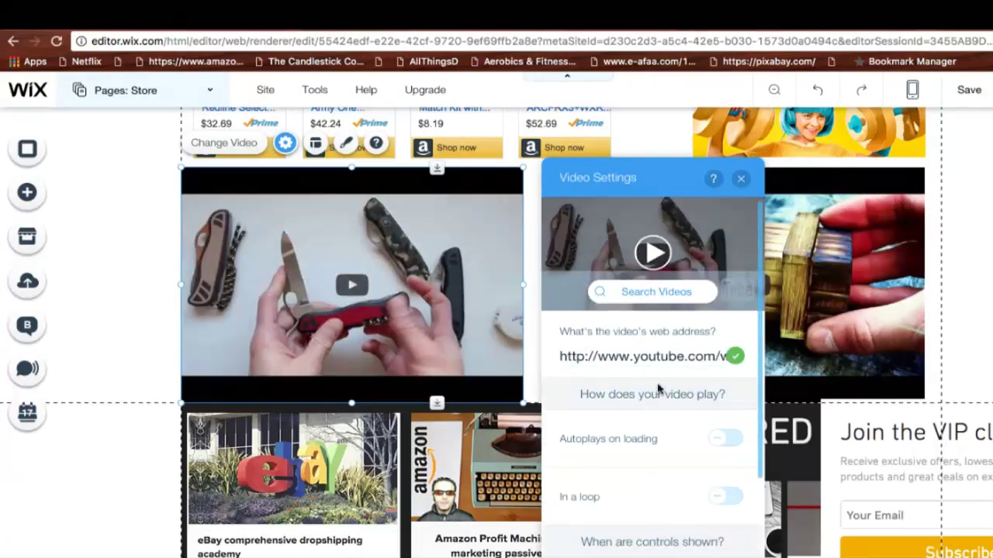
pyautogui.click(740, 178)
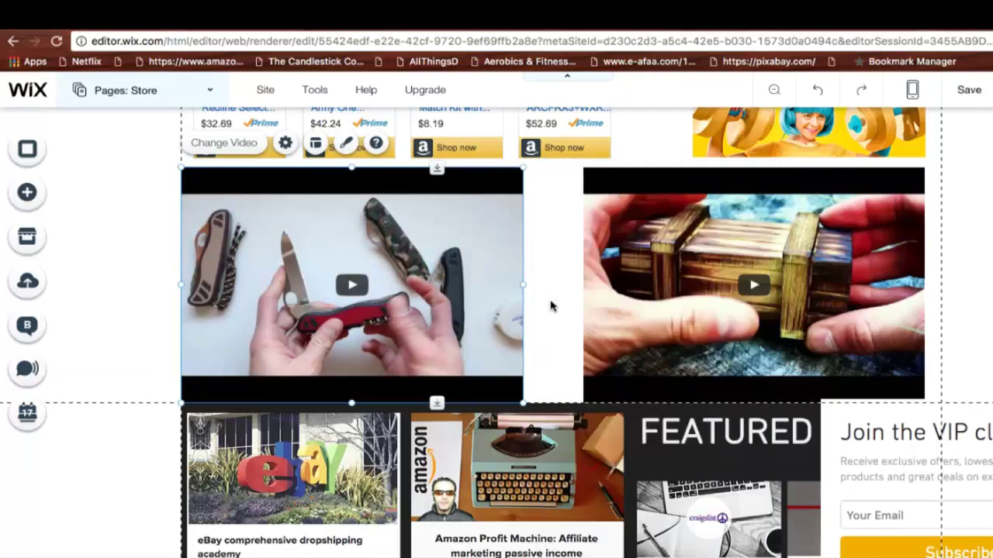
# Examine the knife video on the Store page and the Victorinox Swiss Army ad above it.
pyautogui.click(556, 305)
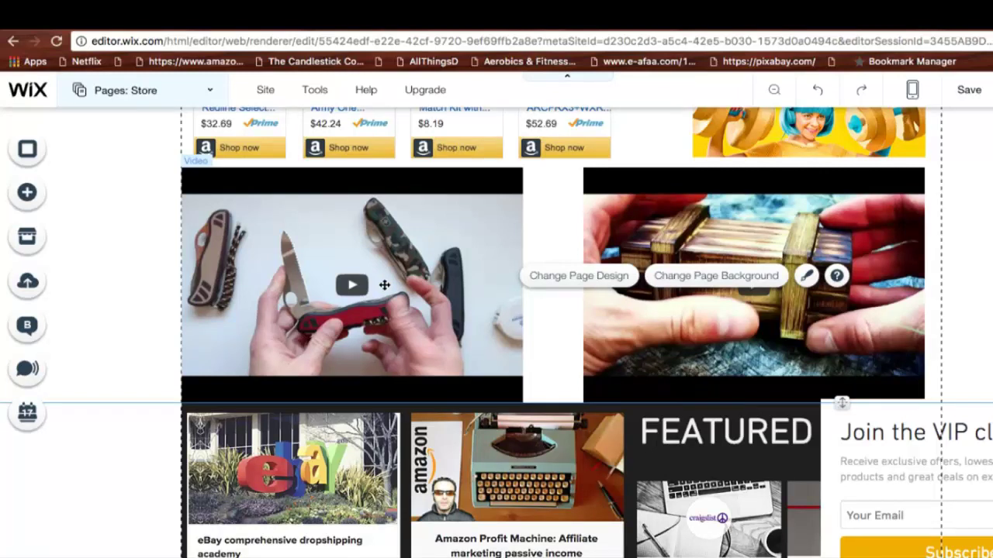
pyautogui.click(370, 135)
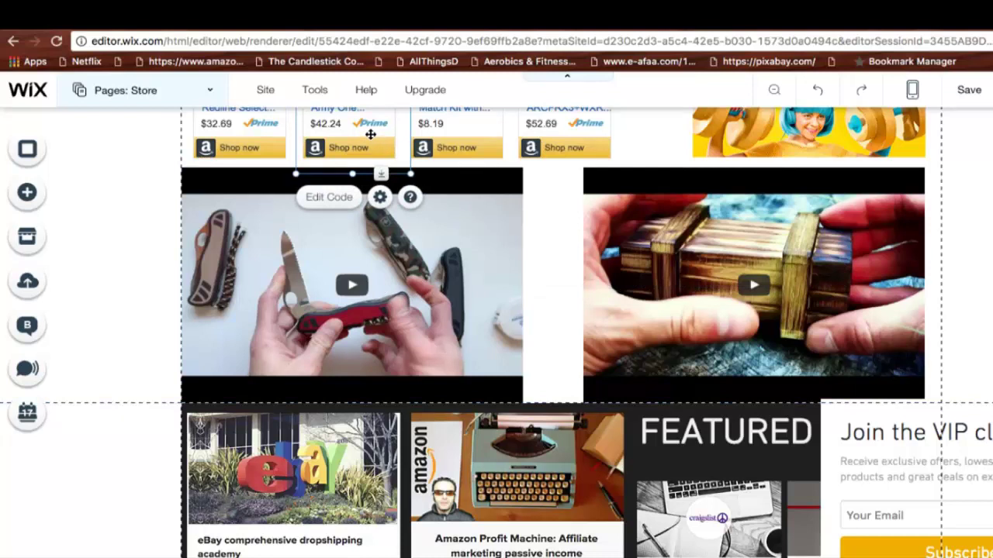